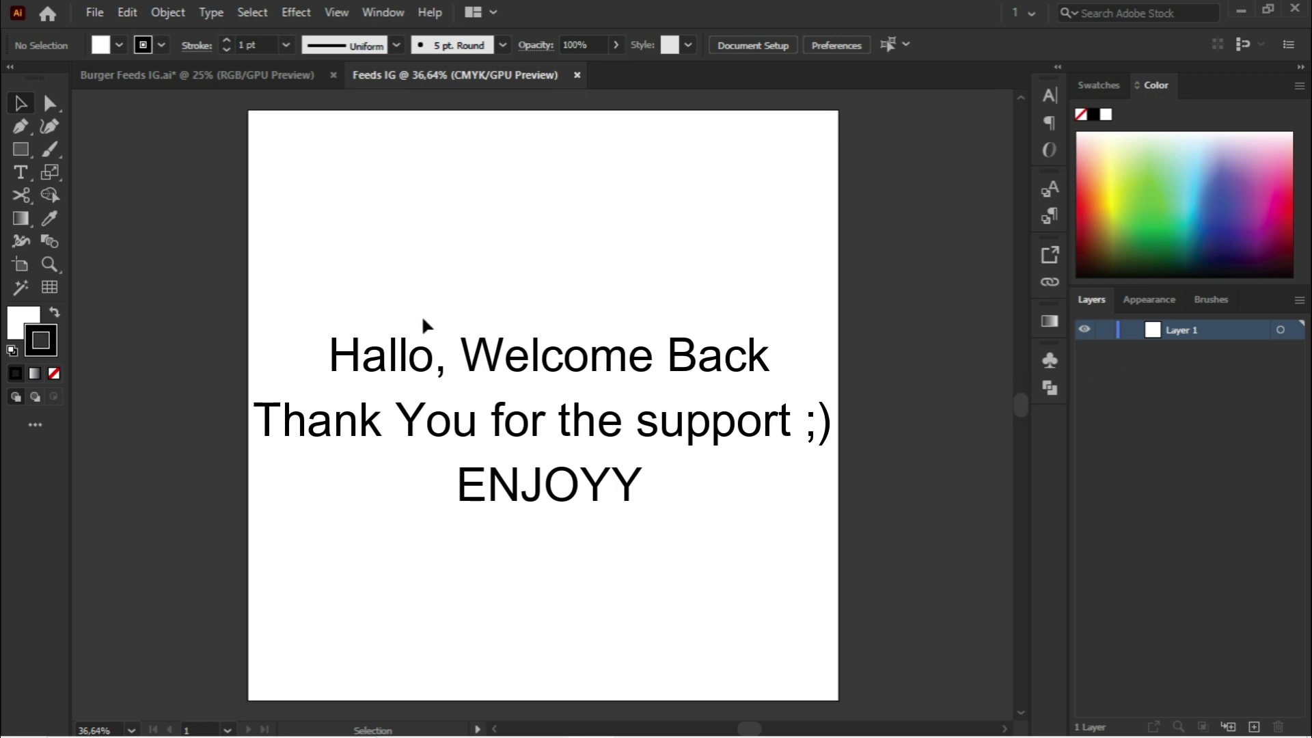
Step: Draw a rectangle covering the whole artboard and remove its stroke
click(23, 156)
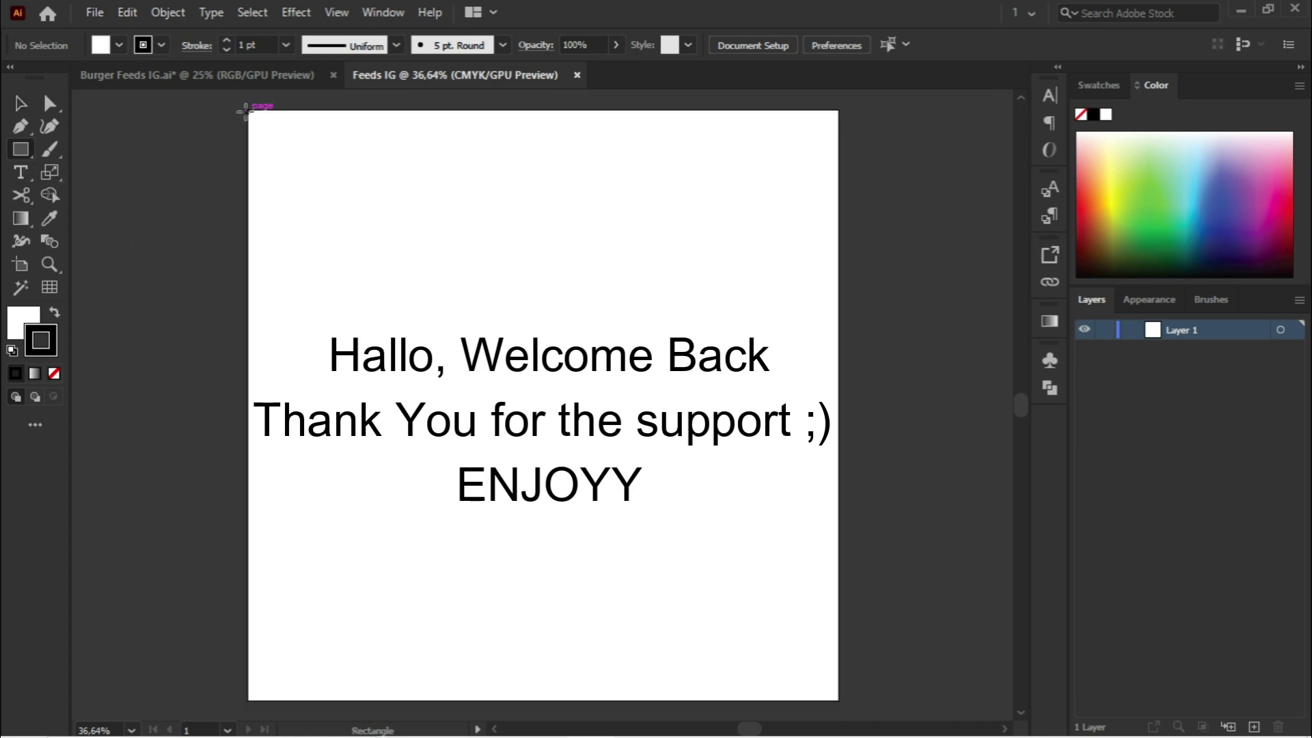
drag(246, 111, 839, 702)
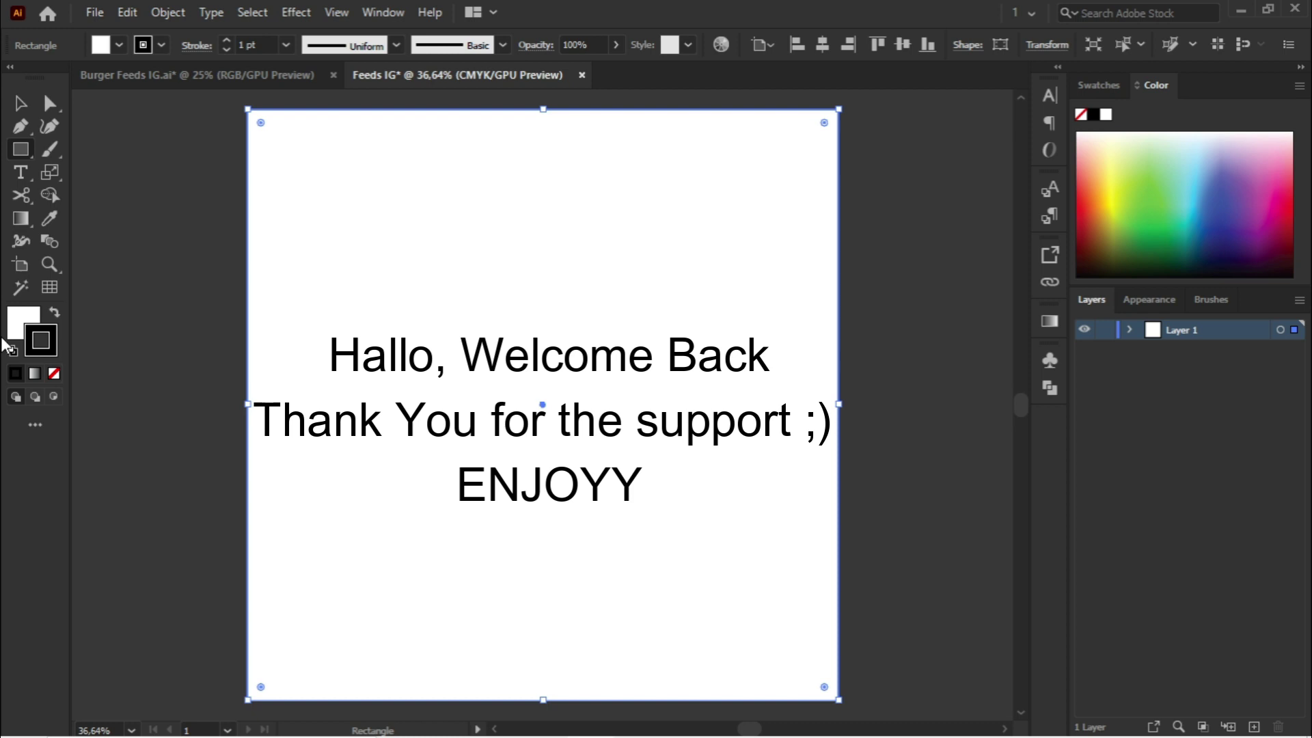
click(55, 374)
Step: Fill the artboard-sized rectangle with red #f91515
double_click(23, 321)
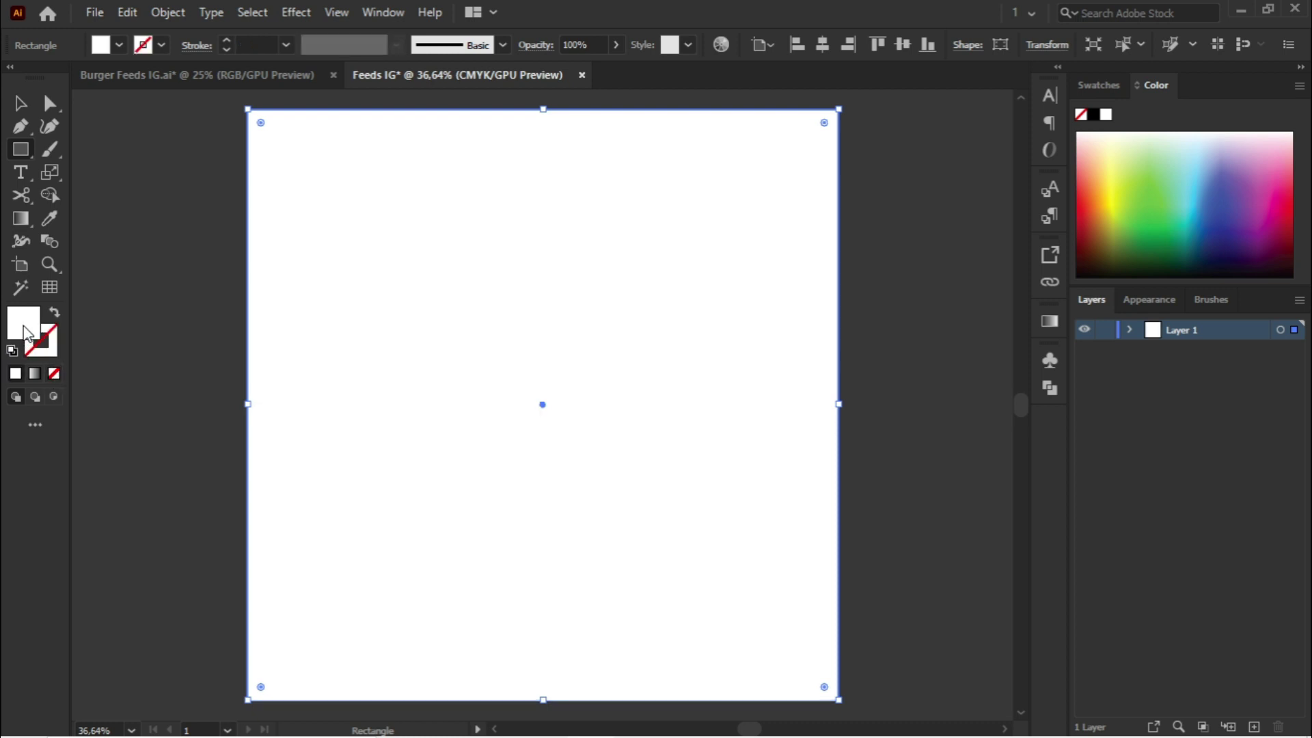
drag(832, 297, 829, 278)
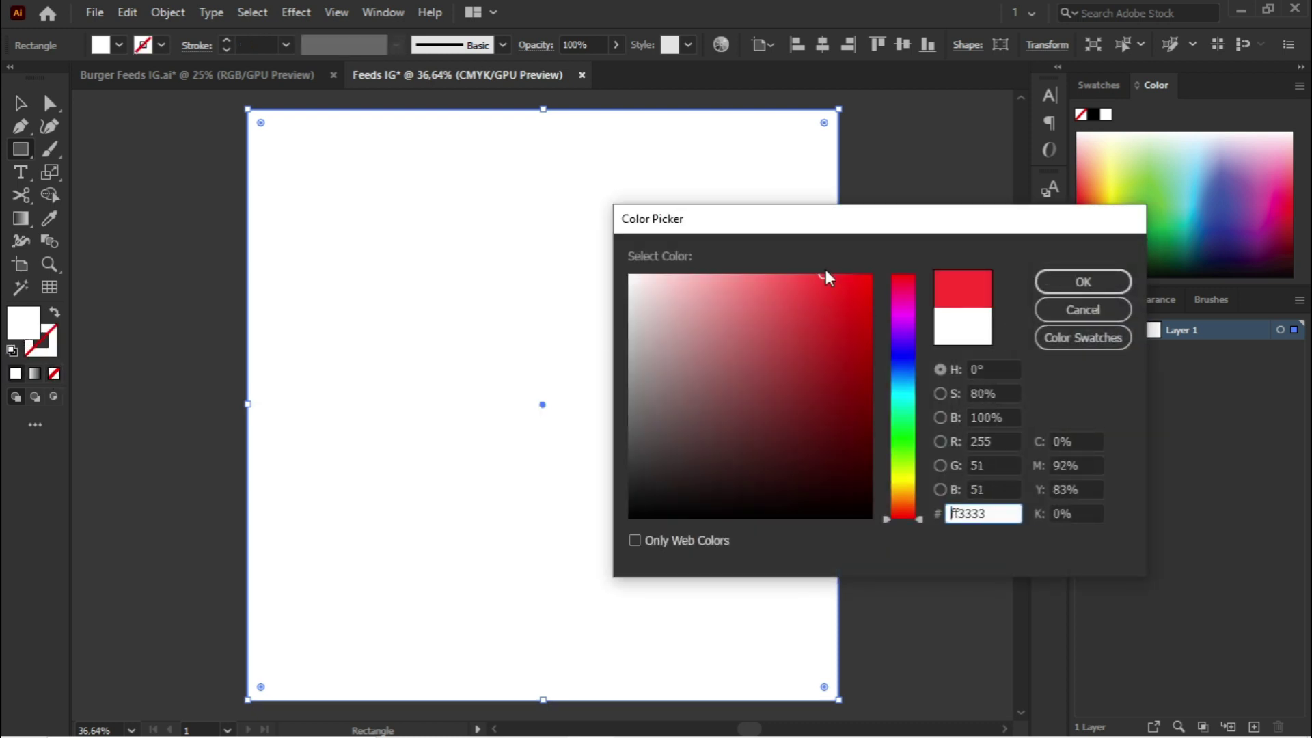
click(1037, 281)
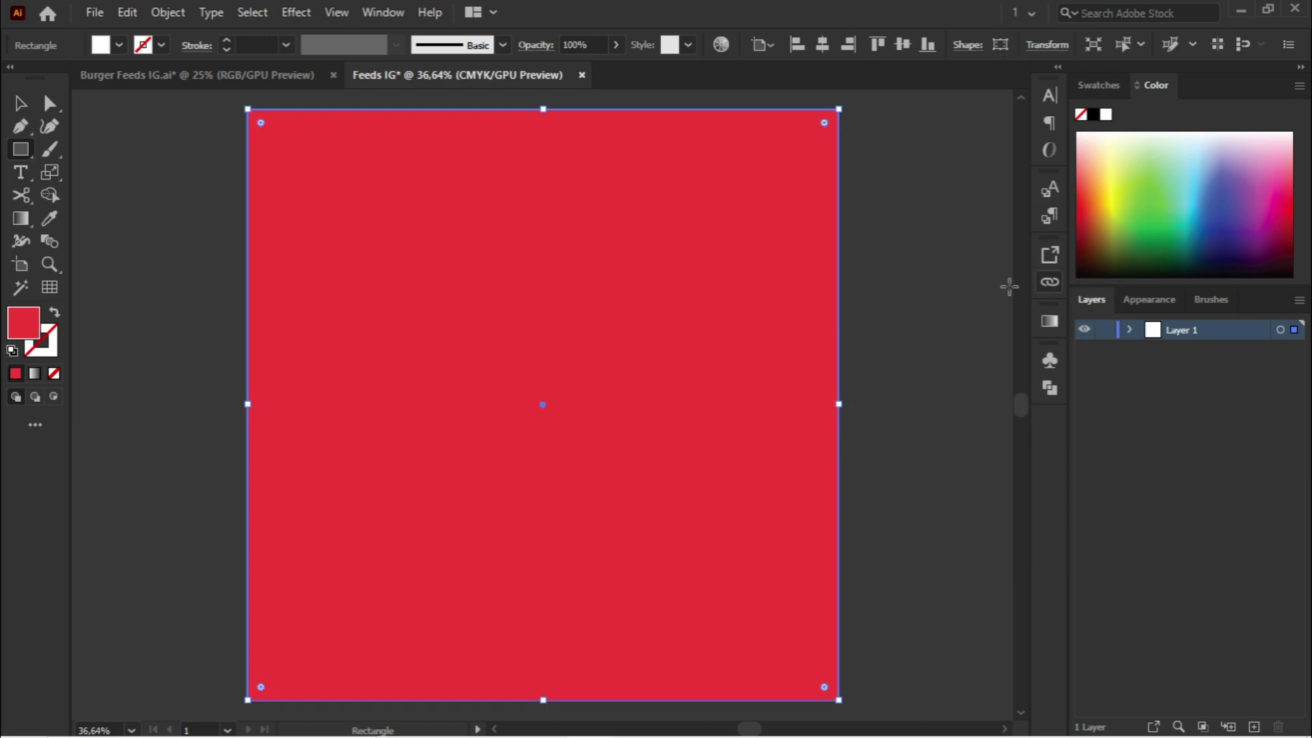
double_click(22, 321)
click(854, 279)
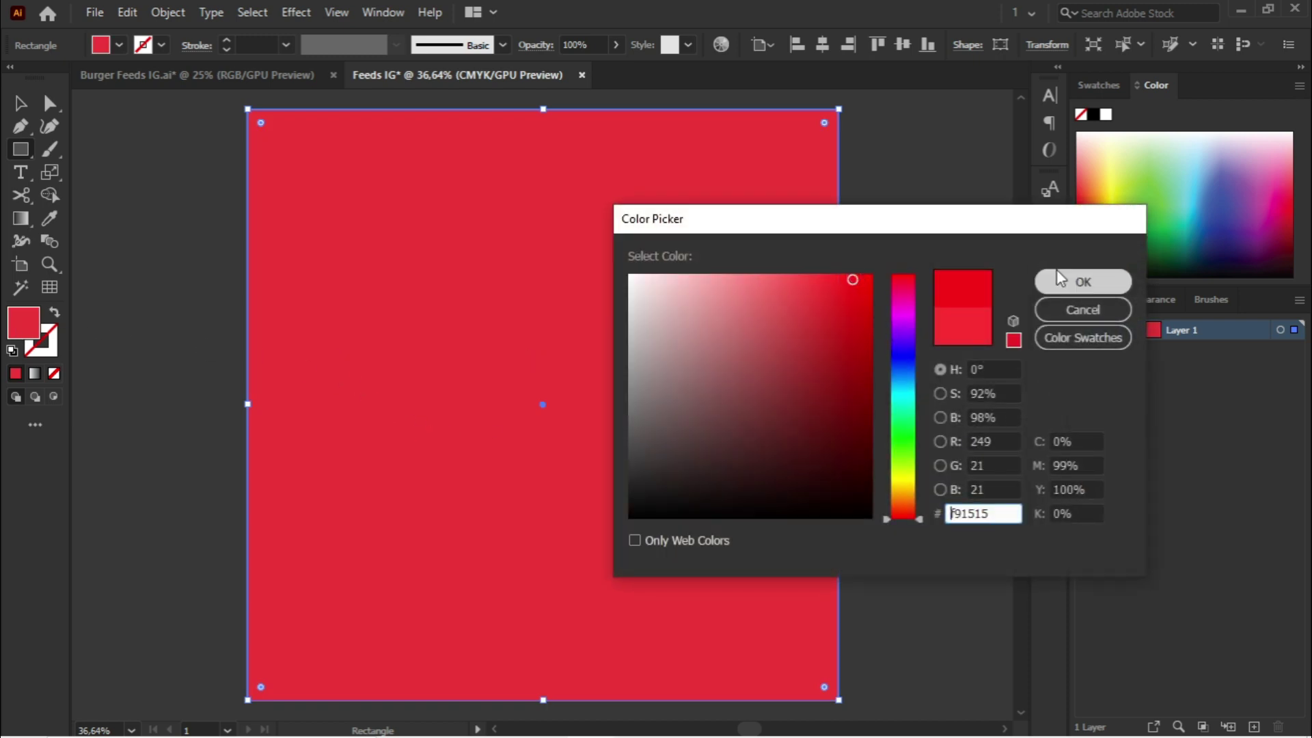
click(1079, 281)
click(21, 126)
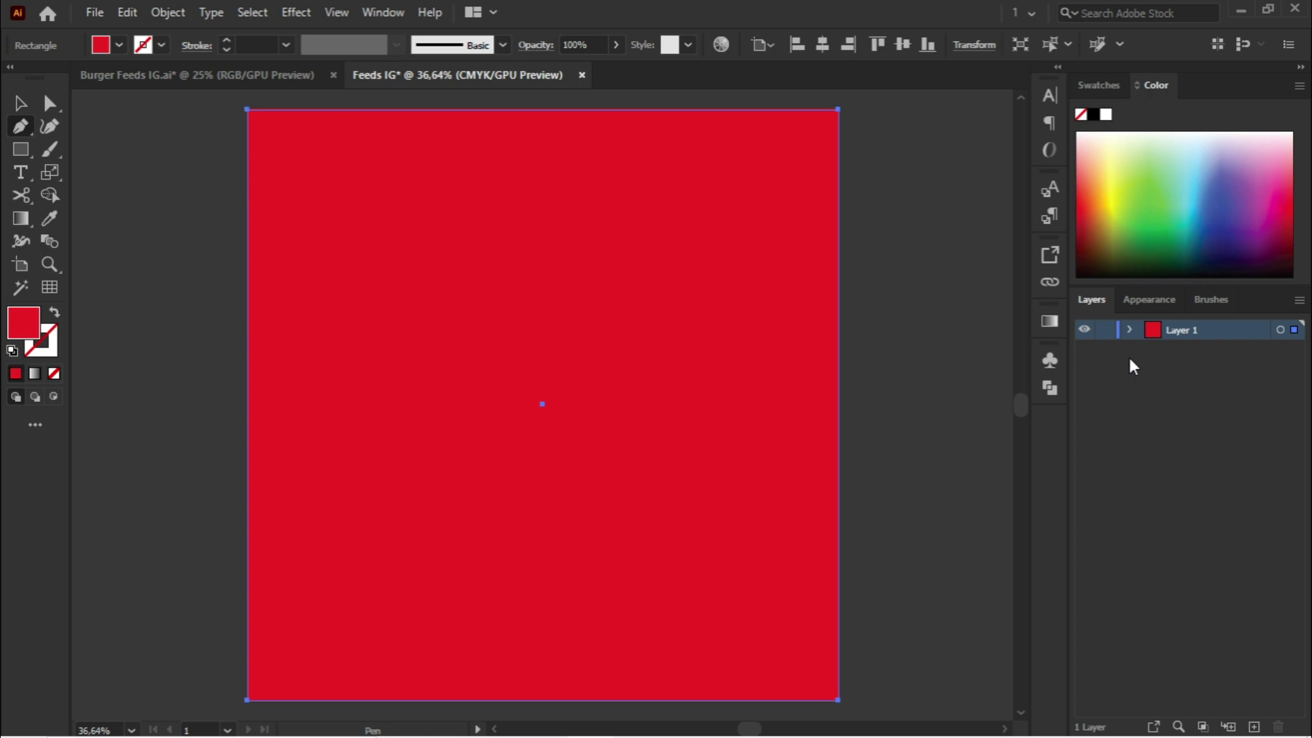
click(247, 537)
drag(602, 578, 598, 514)
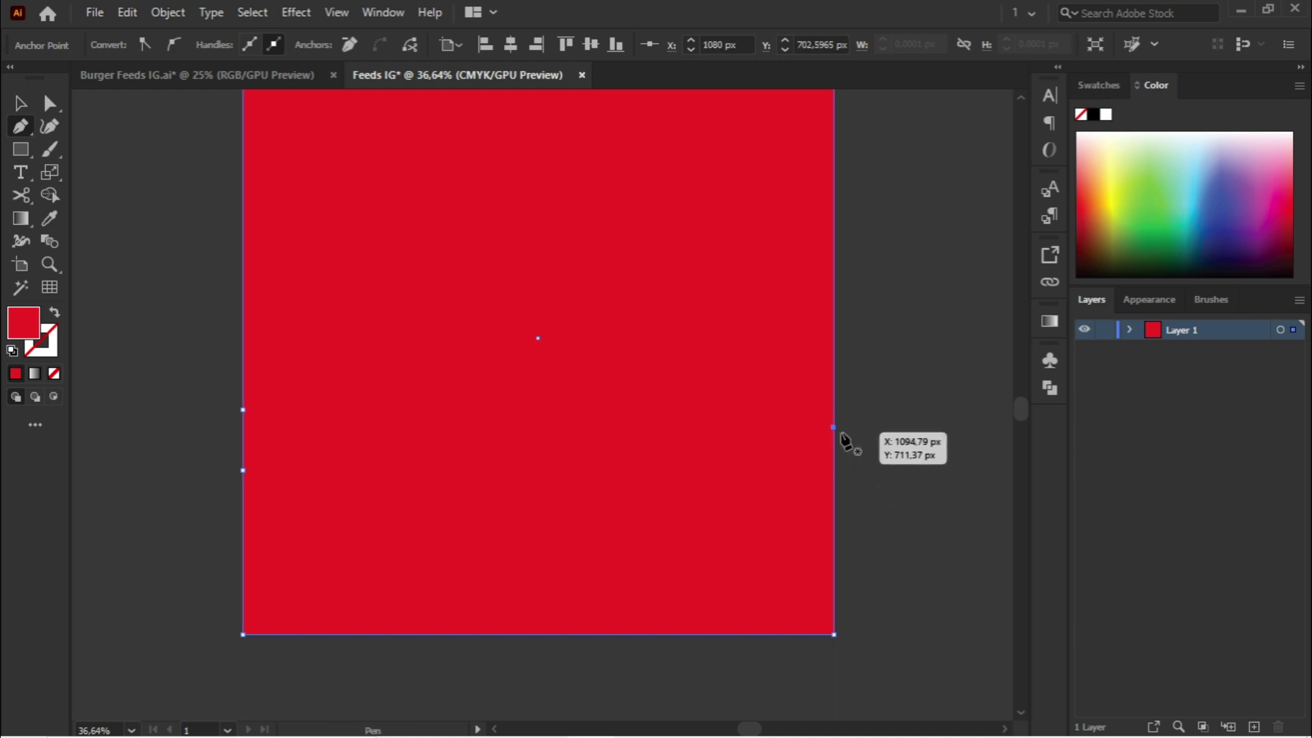
key(shift+s)
click(21, 104)
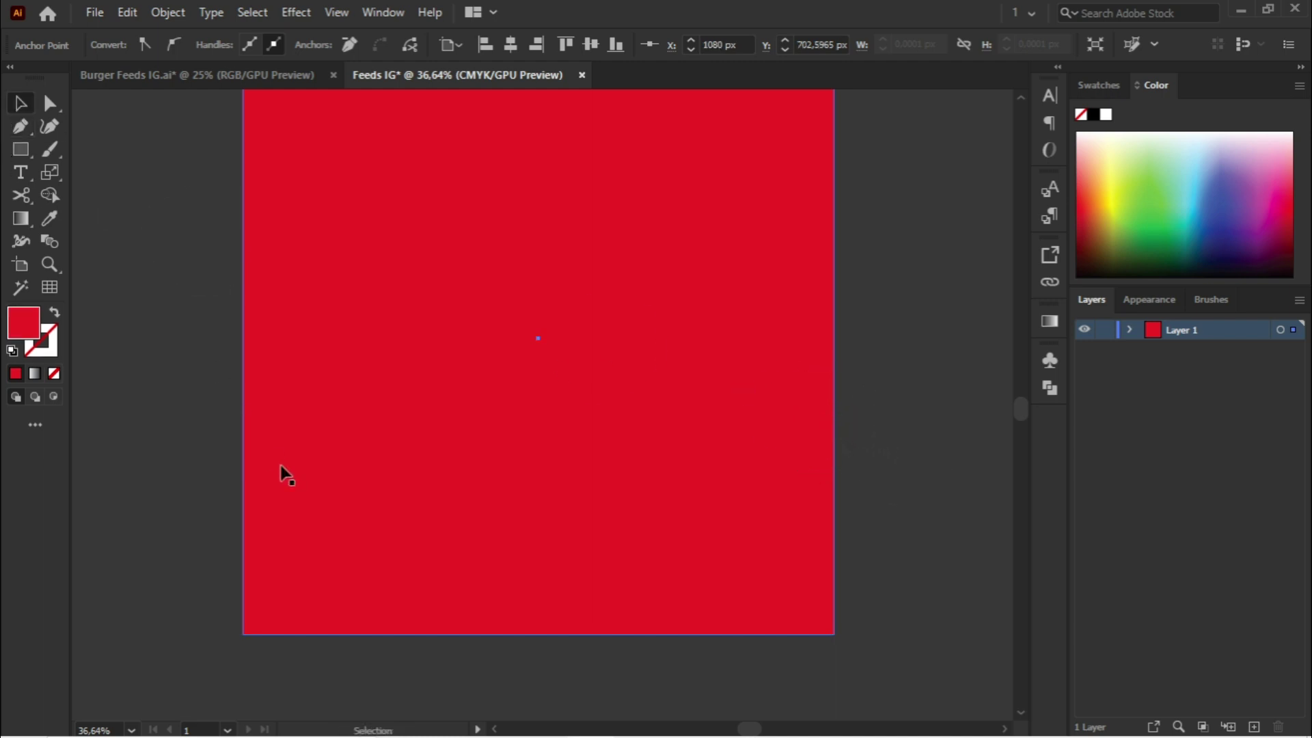
Step: Add a new layer above Layer 1 and lock the red background rectangle
click(1128, 329)
click(1132, 330)
click(1254, 727)
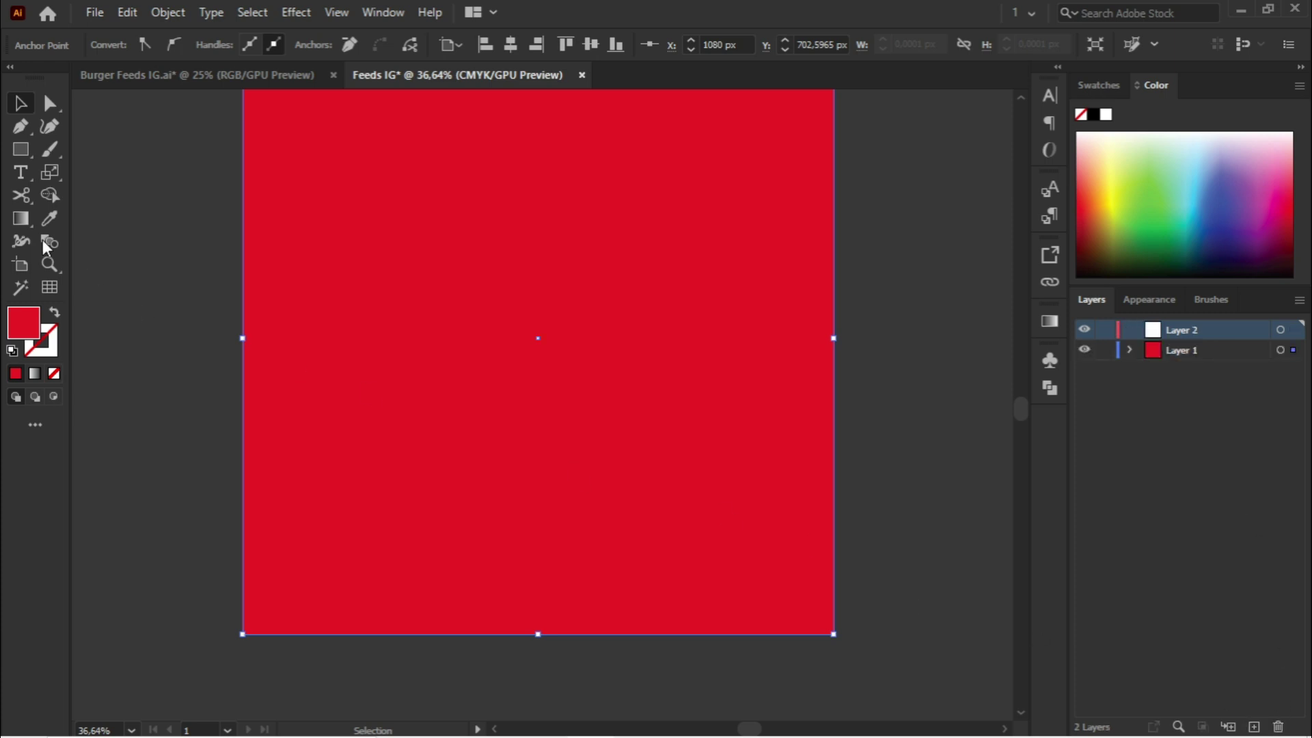
key(ctrl+2)
Step: Draw a closed Pen shape spanning the lower half of the artboard, with an arched upper edge and straight sides
click(242, 374)
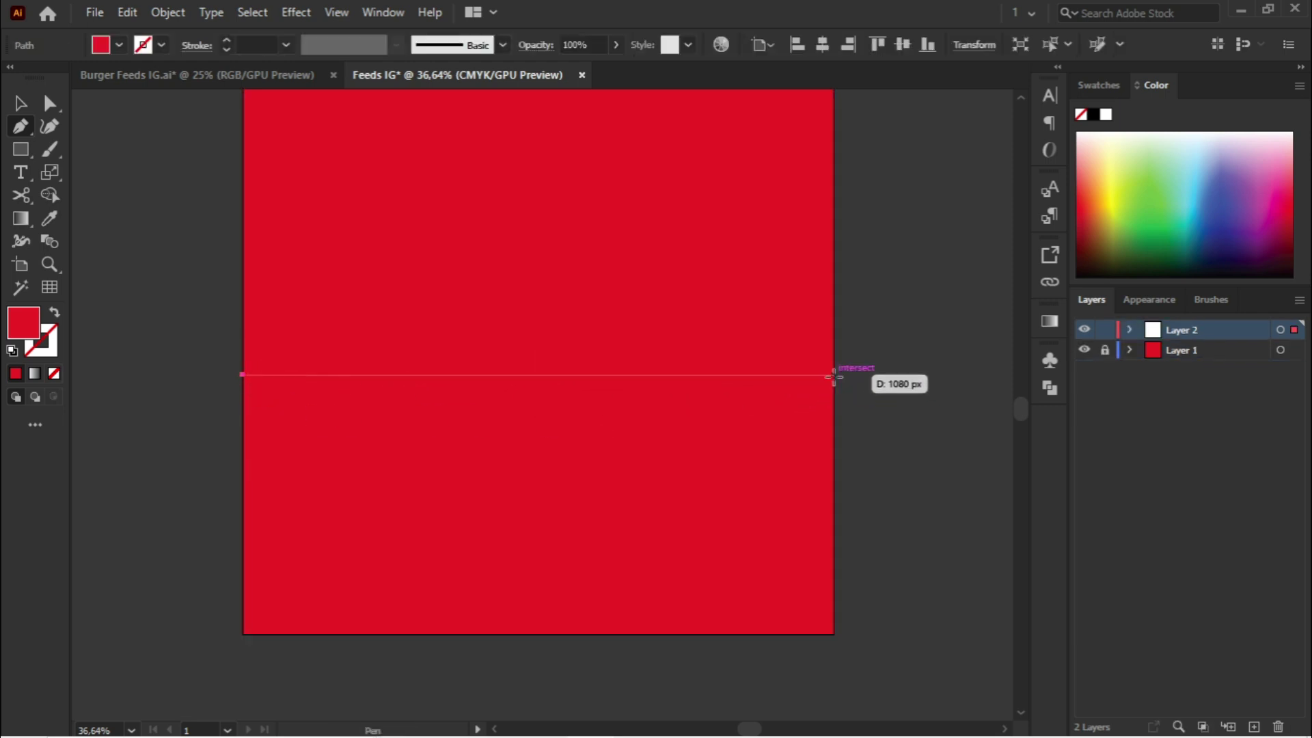
drag(833, 375, 507, 439)
scroll(479, 420, down, 1)
drag(425, 379, 631, 392)
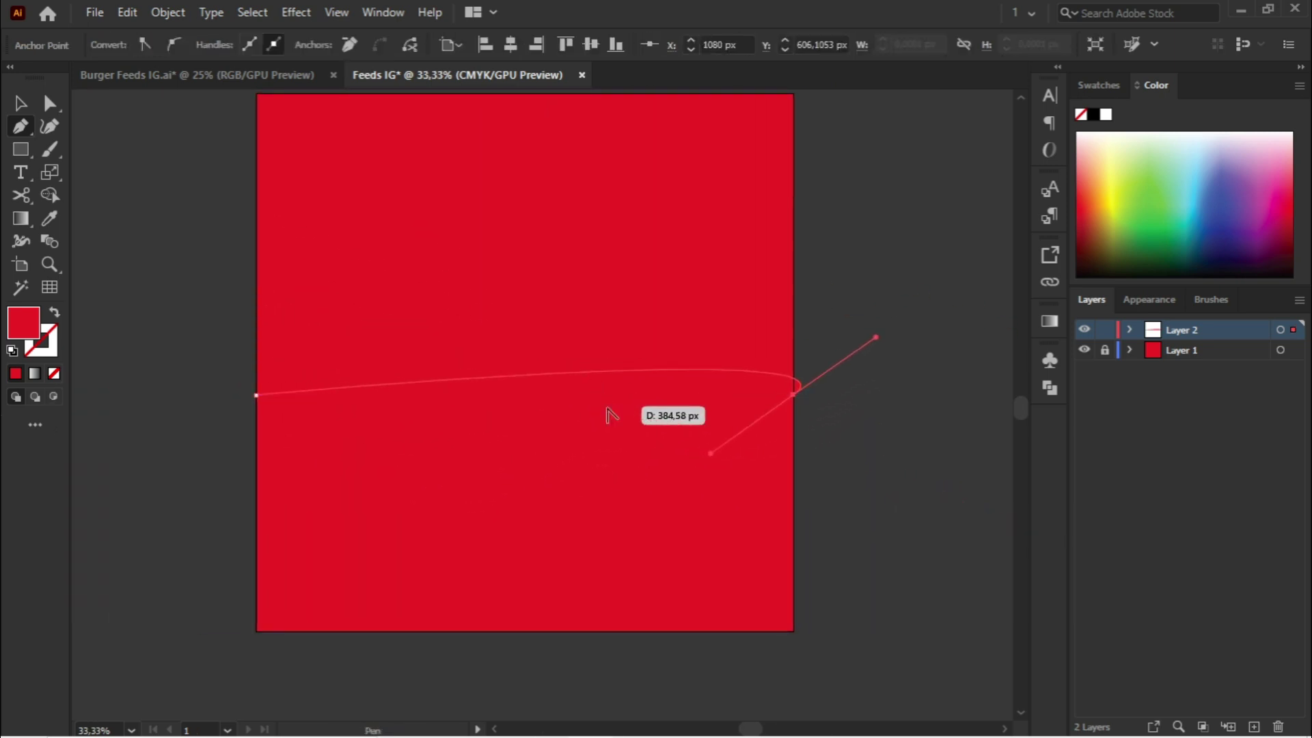
scroll(605, 410, down, 1)
key(ctrl+z)
drag(747, 400, 945, 525)
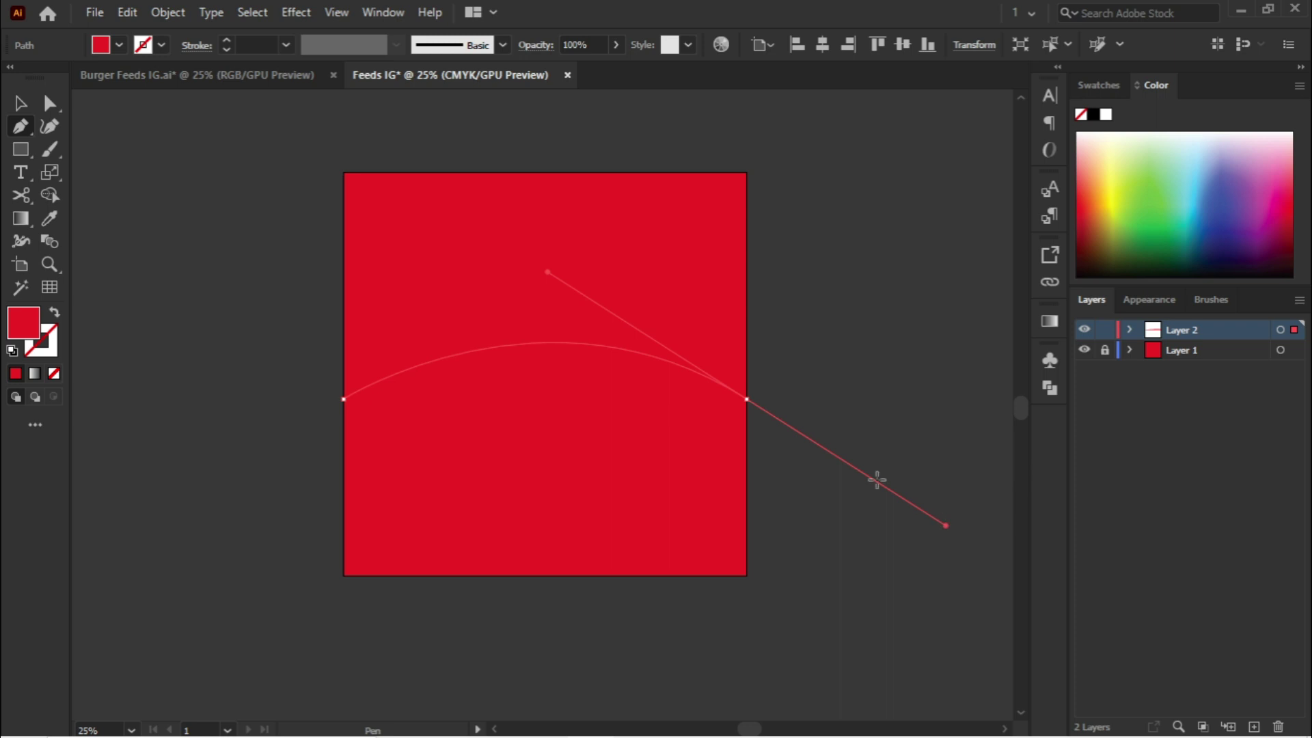
drag(747, 399, 748, 576)
click(747, 575)
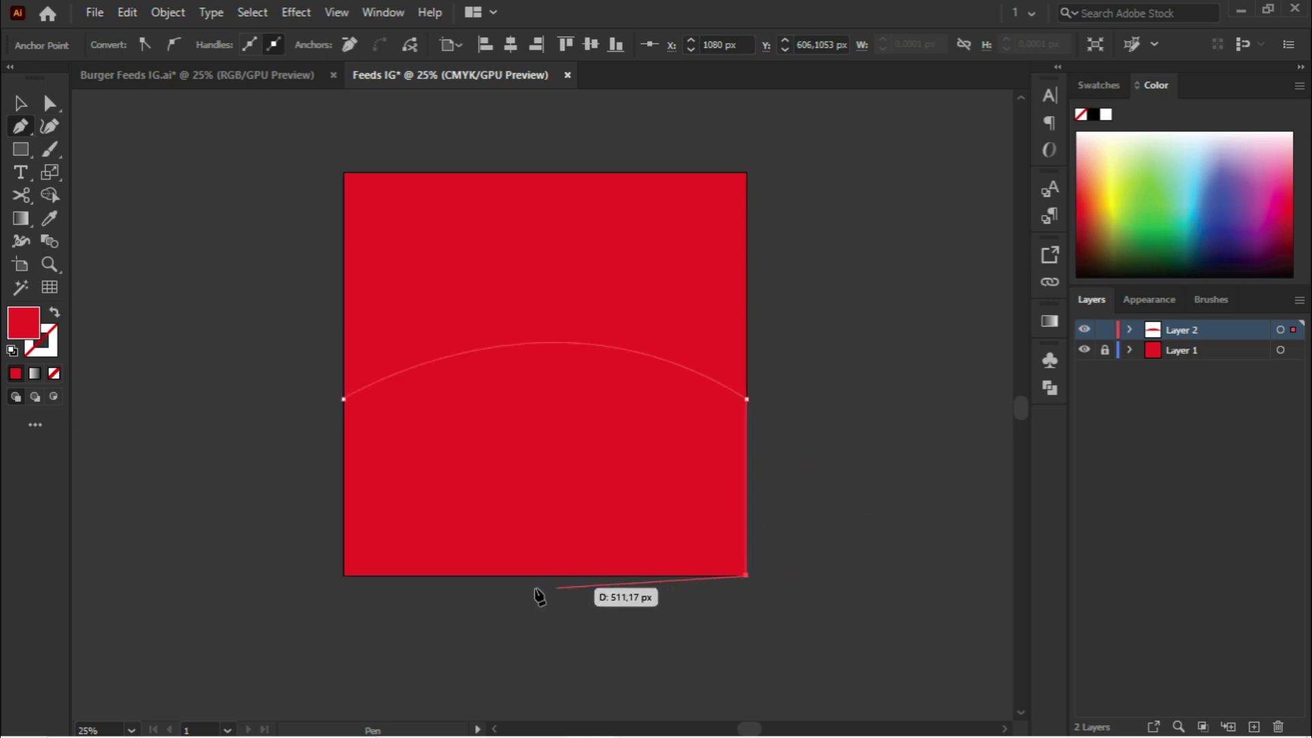
click(343, 576)
click(343, 399)
Step: Fill the arched shape with yellow #ffd400
double_click(23, 327)
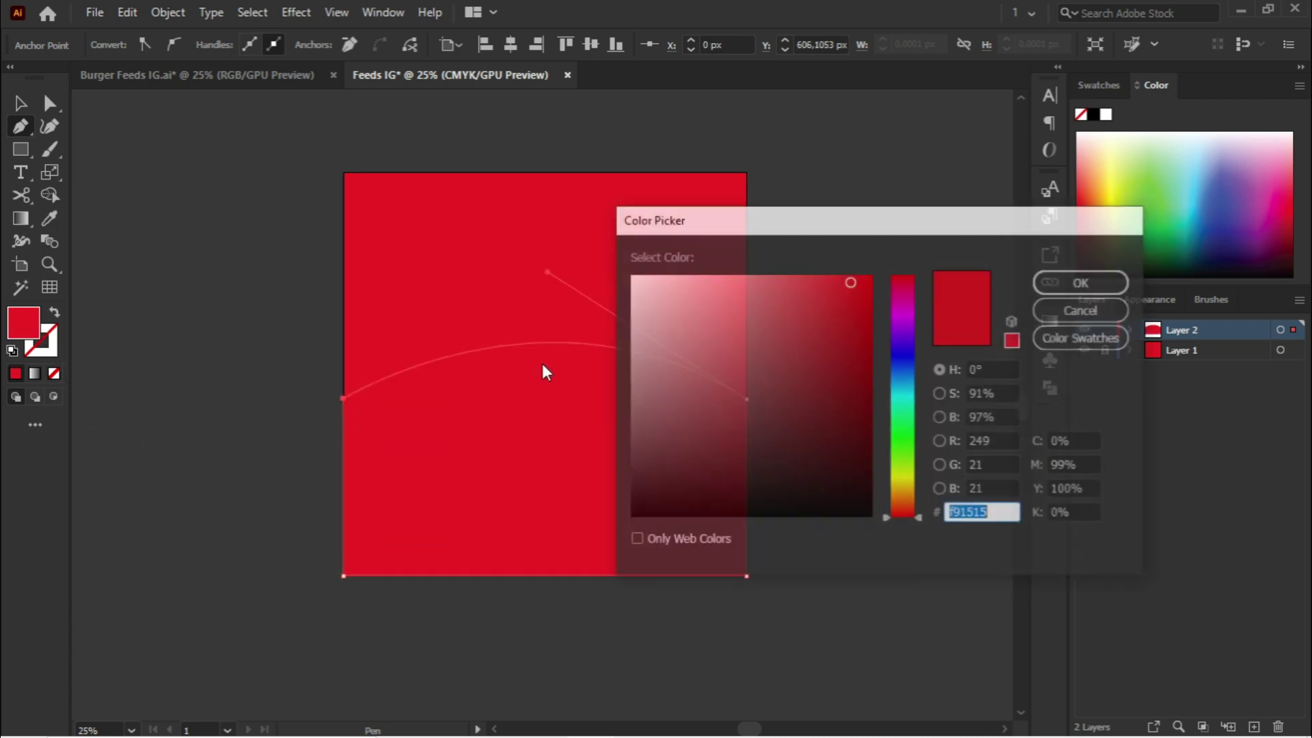
drag(902, 461, 897, 482)
drag(862, 301, 878, 270)
click(1059, 289)
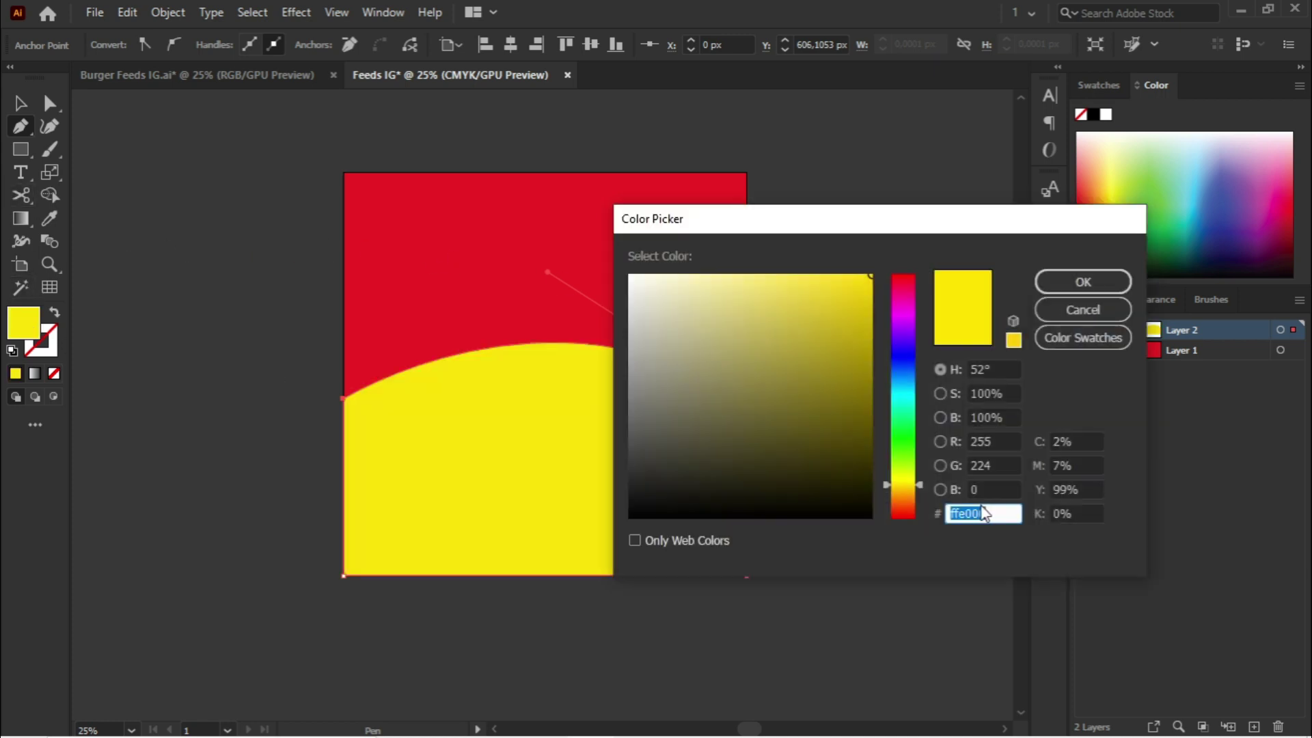
drag(910, 480, 910, 485)
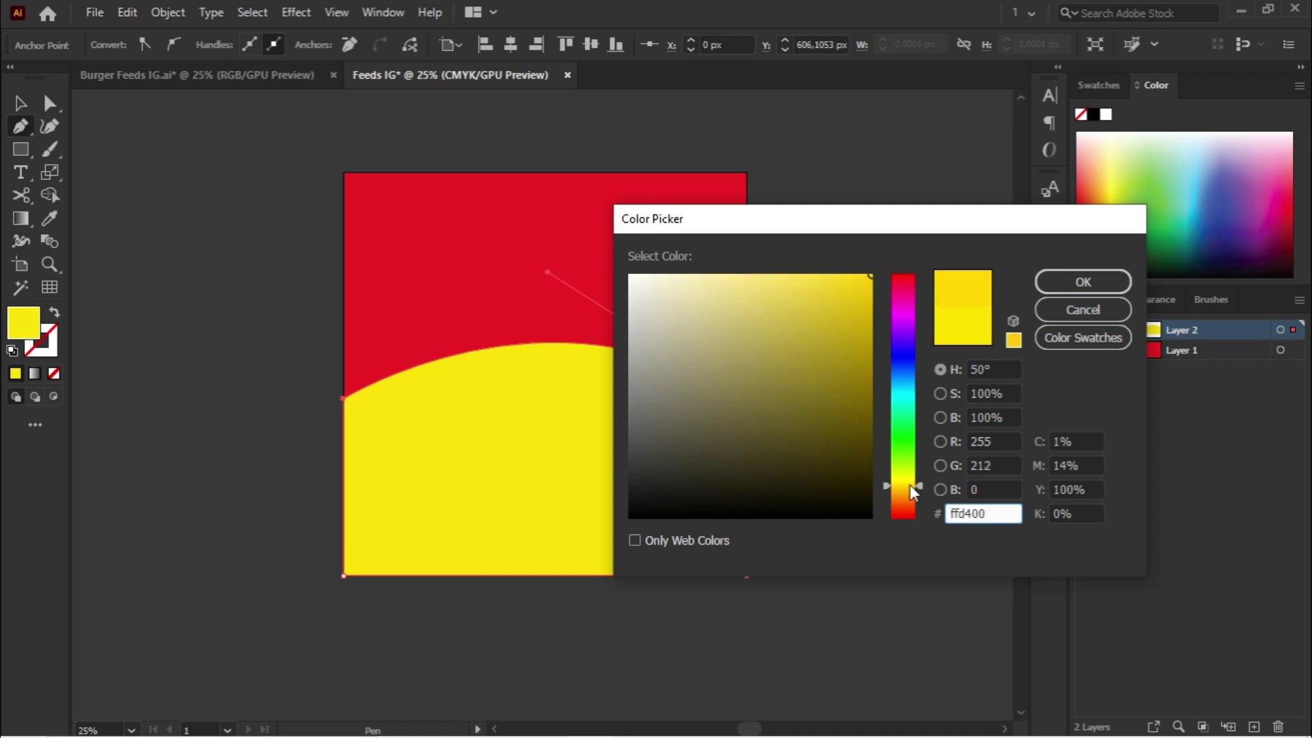
click(1073, 282)
Step: Move the yellow arched shape slightly lower on the artboard and deselect it
click(14, 106)
click(761, 354)
scroll(773, 413, up, 1)
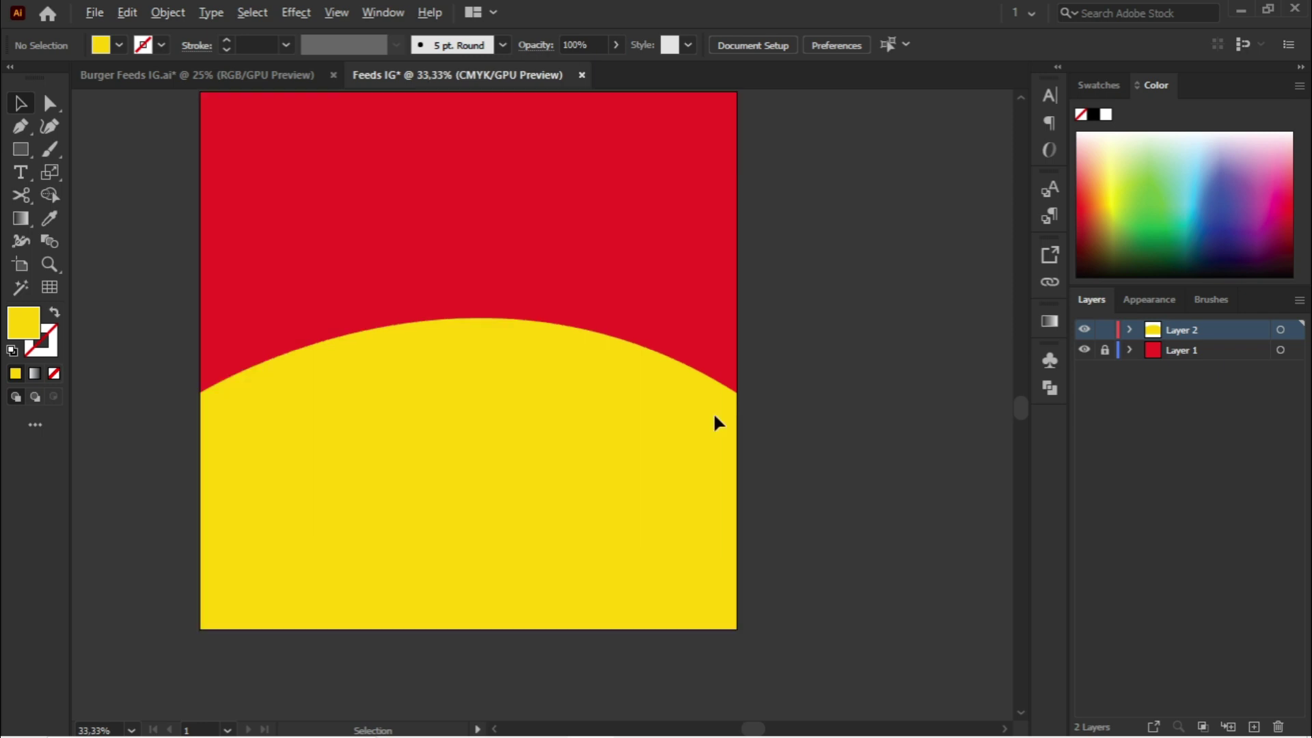
click(423, 375)
drag(461, 319, 469, 337)
click(888, 358)
Step: Move the yellow path from Layer 2 into Layer 1 and rename Layer 1 as bg
click(1129, 330)
drag(1185, 351, 1111, 378)
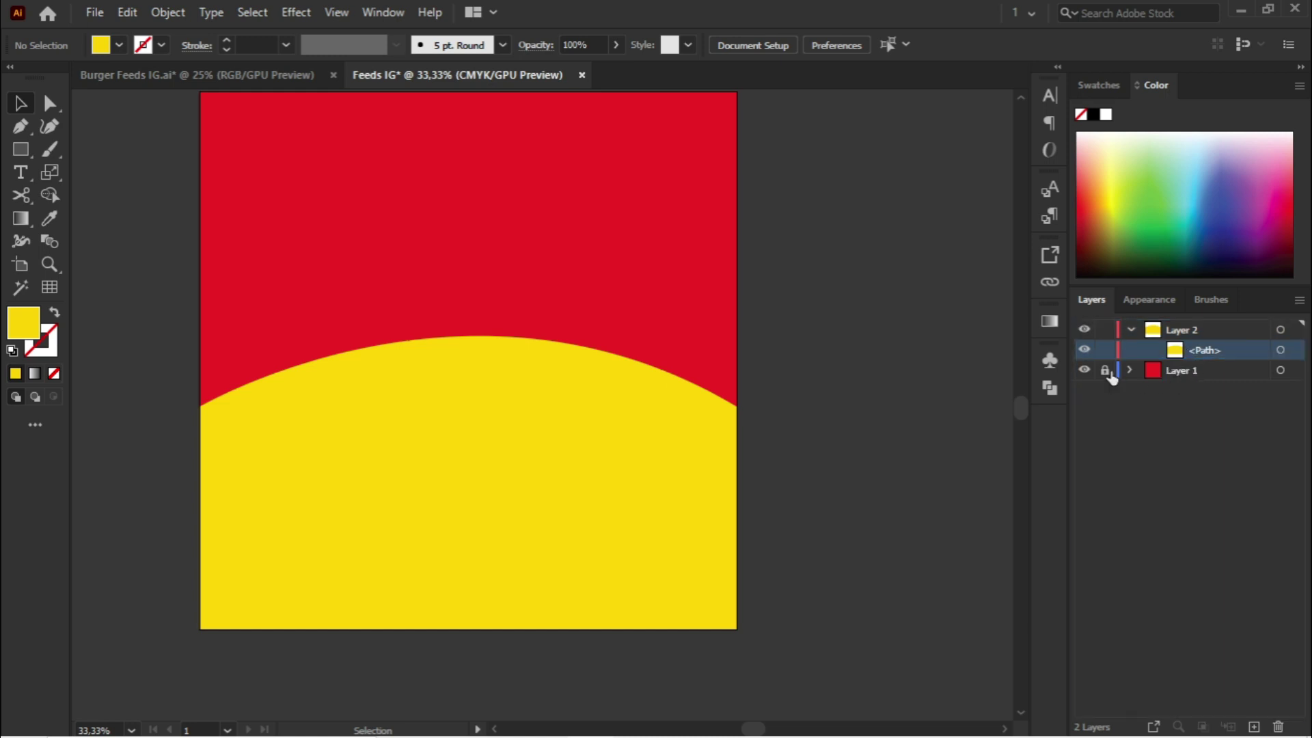
drag(1184, 352, 1184, 377)
double_click(1175, 350)
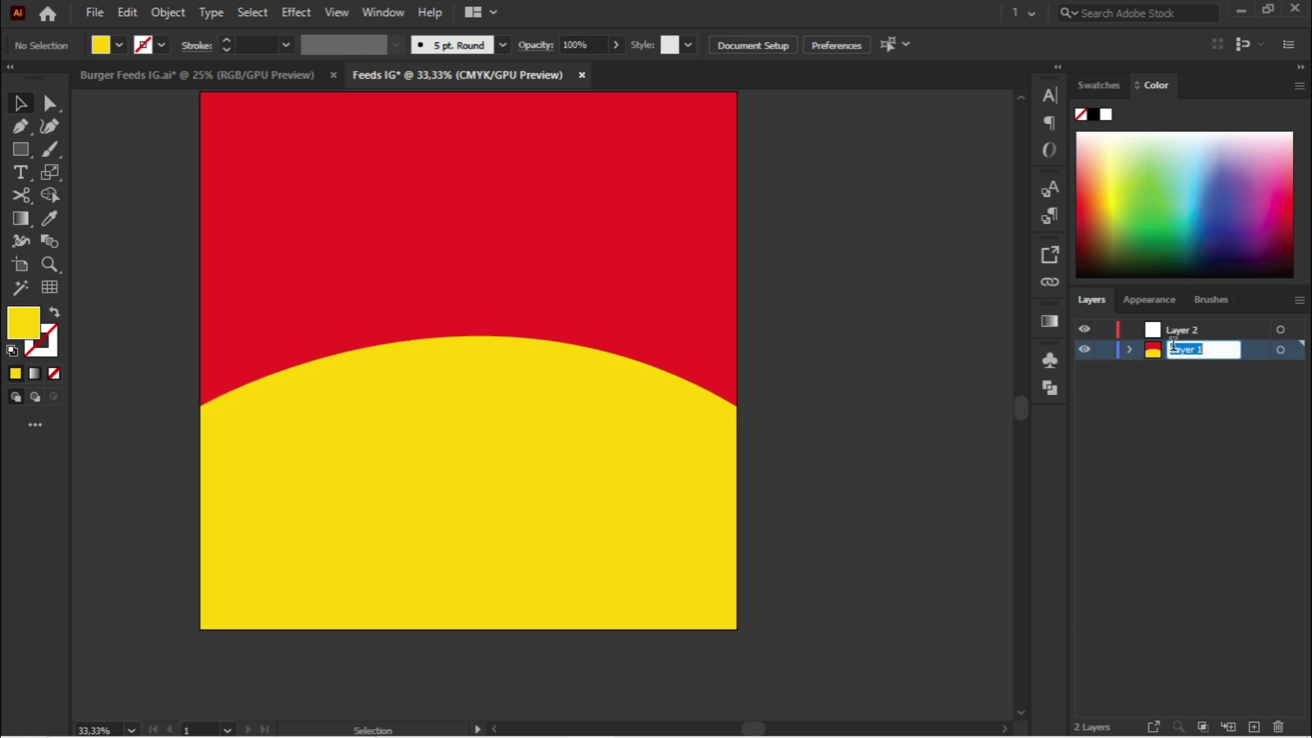
text(bg)
key(Return)
Step: Place the Smash-Burgers photo from the Unduhan folder into Layer 2 as a linked image
mouse_move(546, 725)
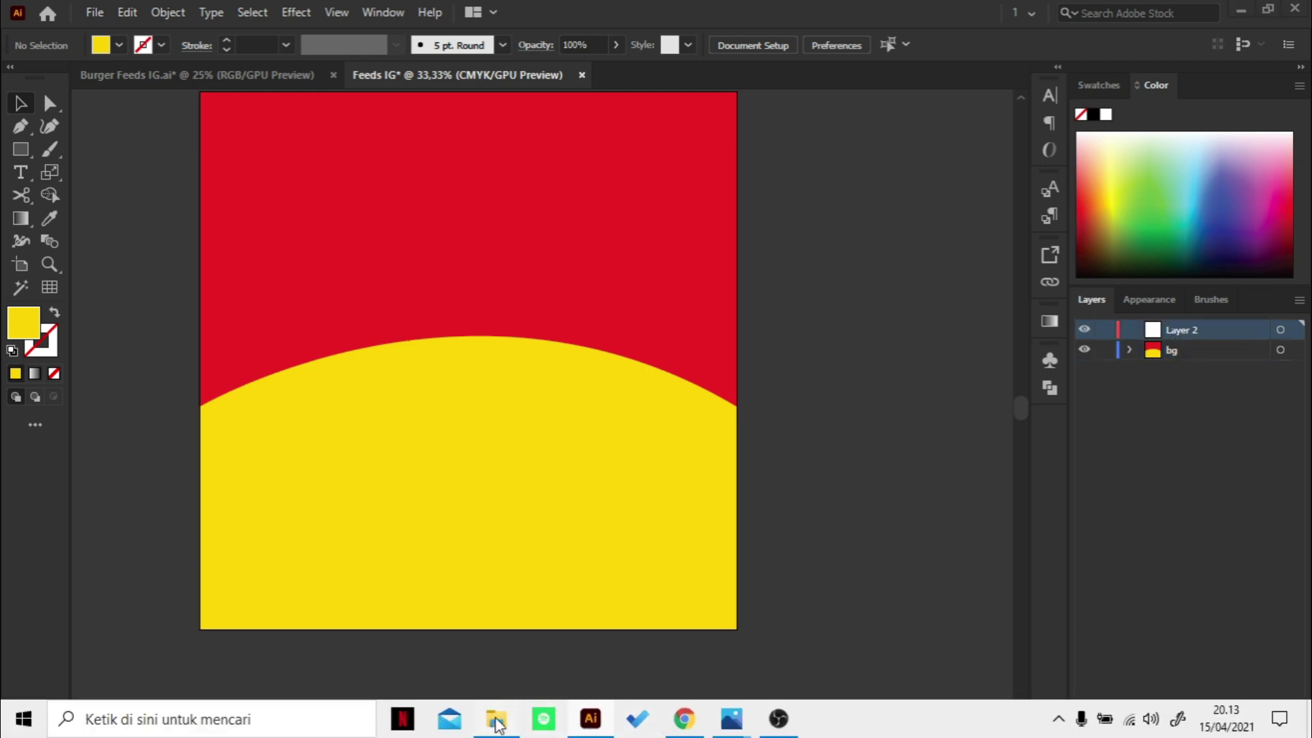
click(497, 723)
drag(526, 451, 645, 428)
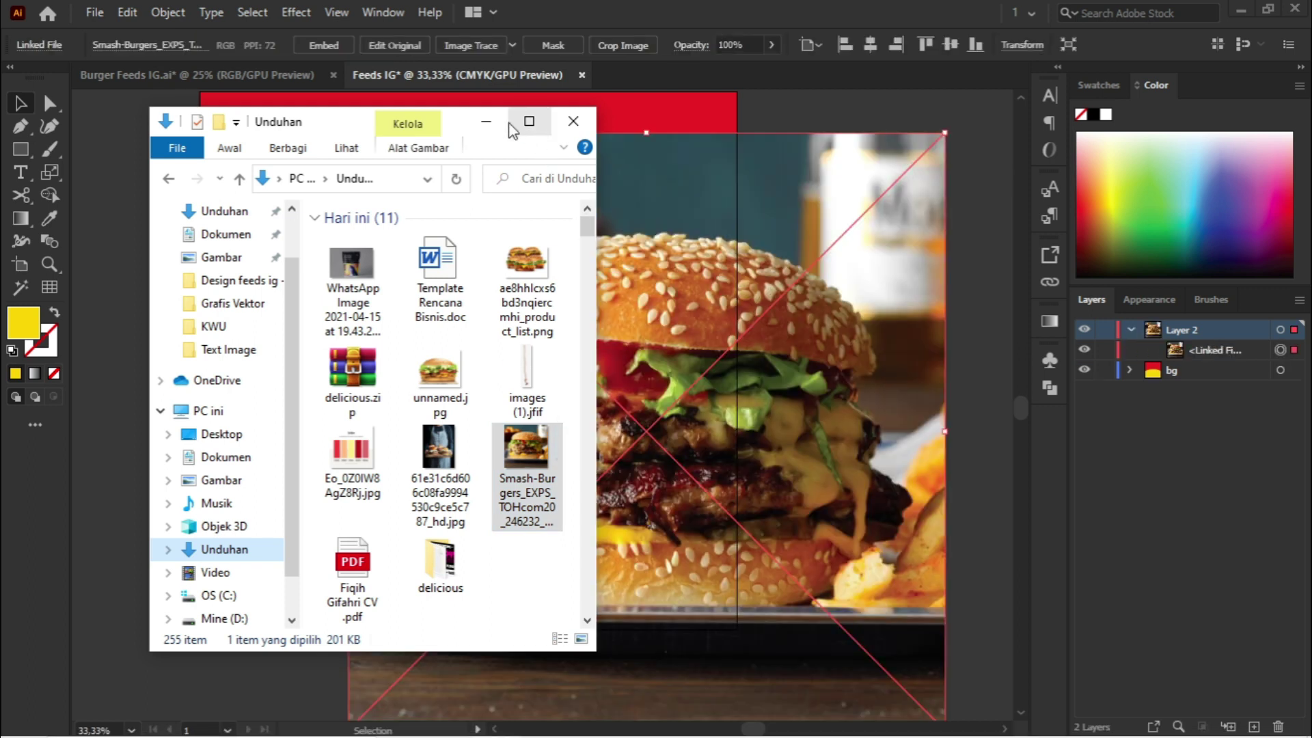
click(486, 121)
Step: Scale the burger photo down to fit inside the artboard and centre it over the background
key(ctrl+minus)
drag(786, 396, 637, 317)
drag(742, 539, 694, 489)
drag(569, 364, 576, 377)
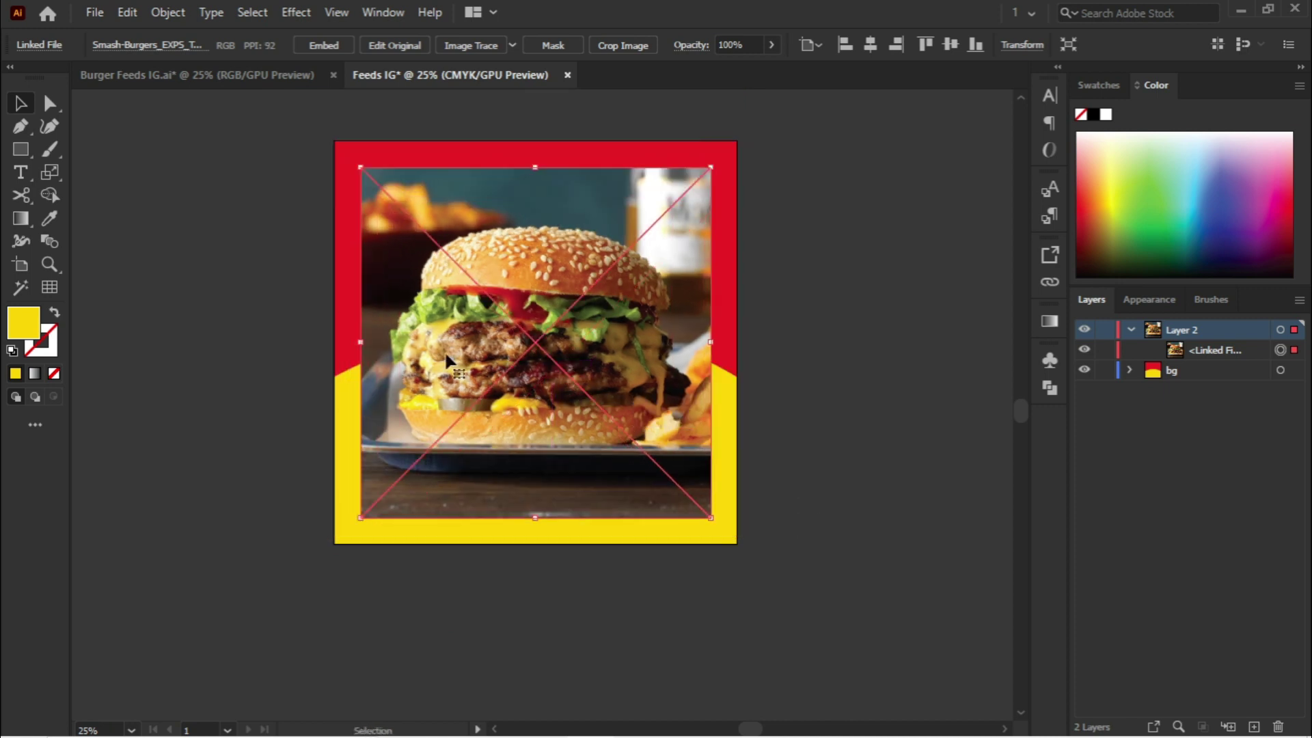
click(847, 366)
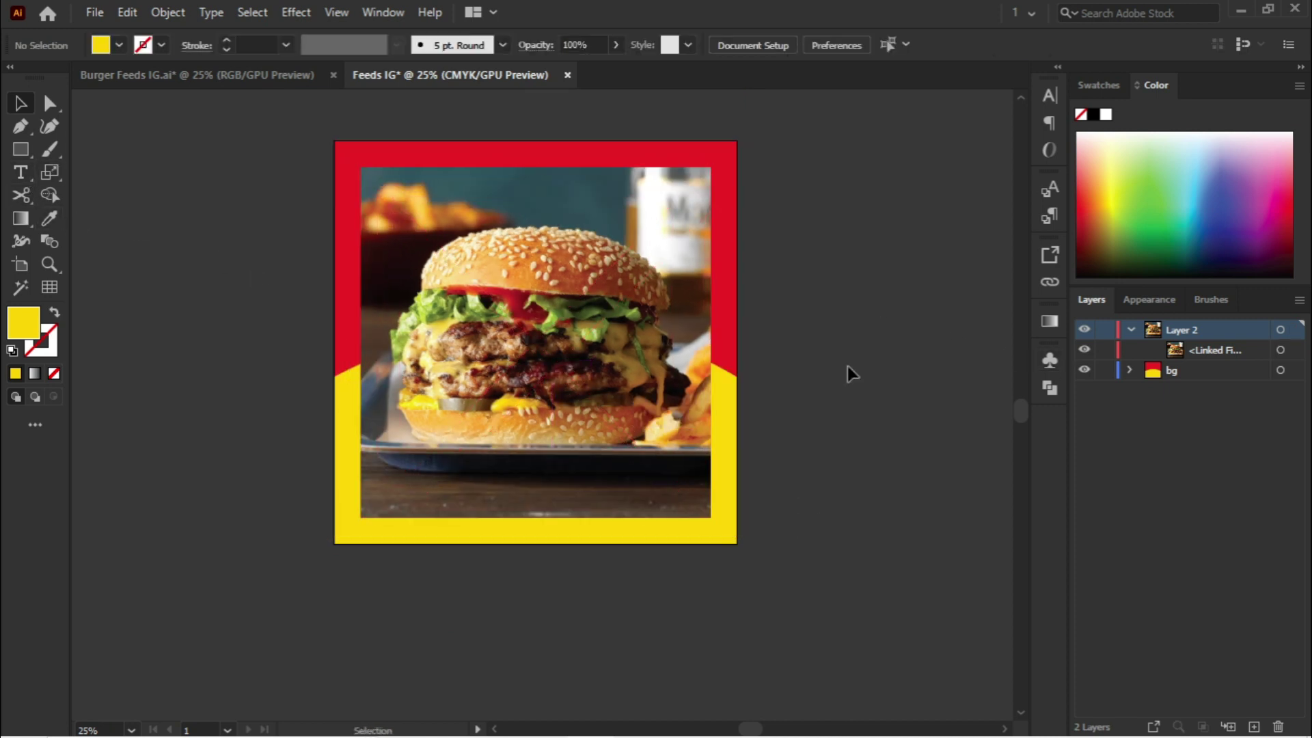
Step: Start a Pen path along the underside of the burger's bottom bun and trace up its left edge
scroll(371, 409, up, 3)
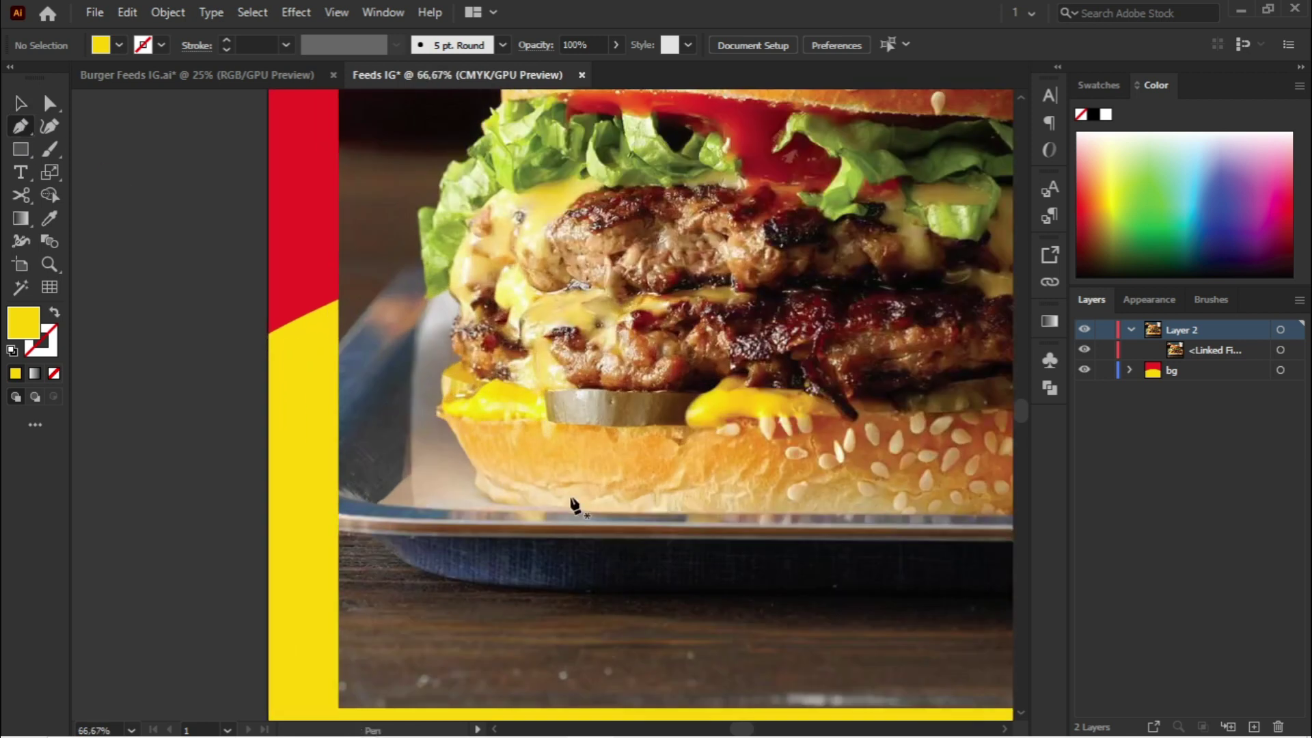
drag(571, 503, 452, 493)
click(386, 519)
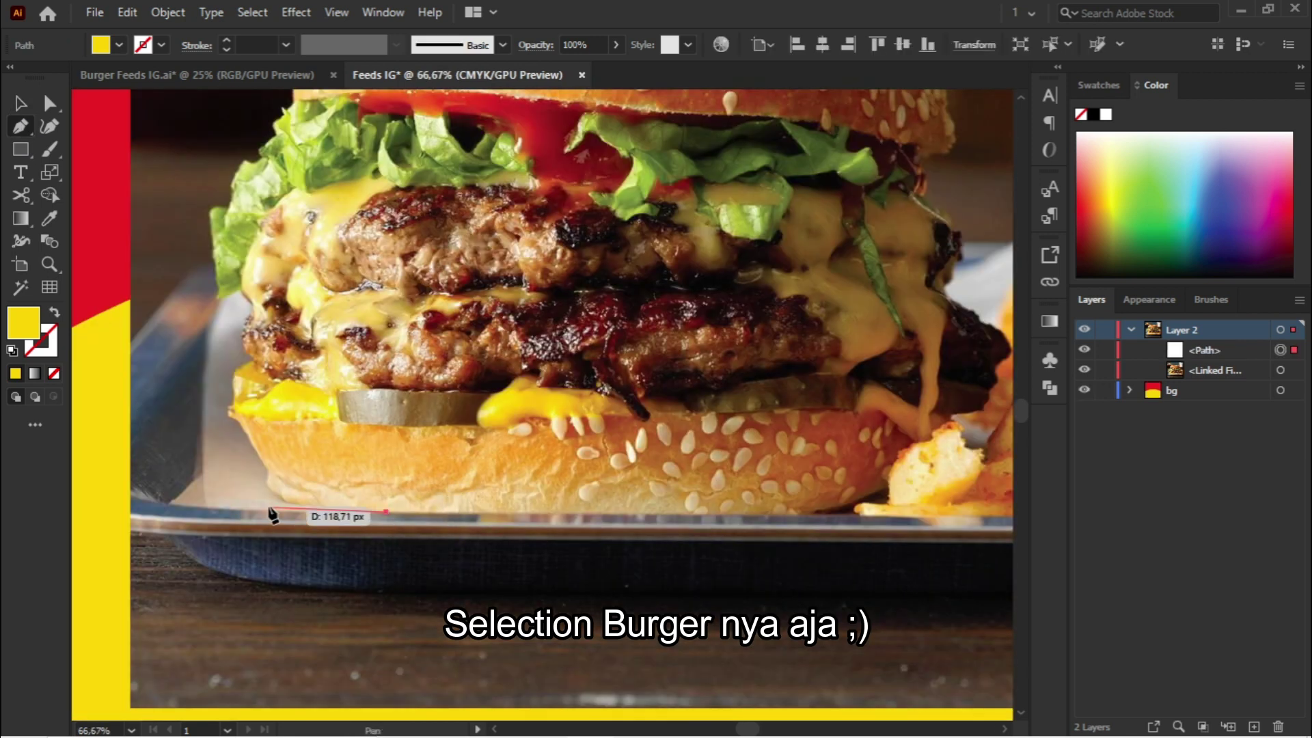
scroll(273, 504, up, 1)
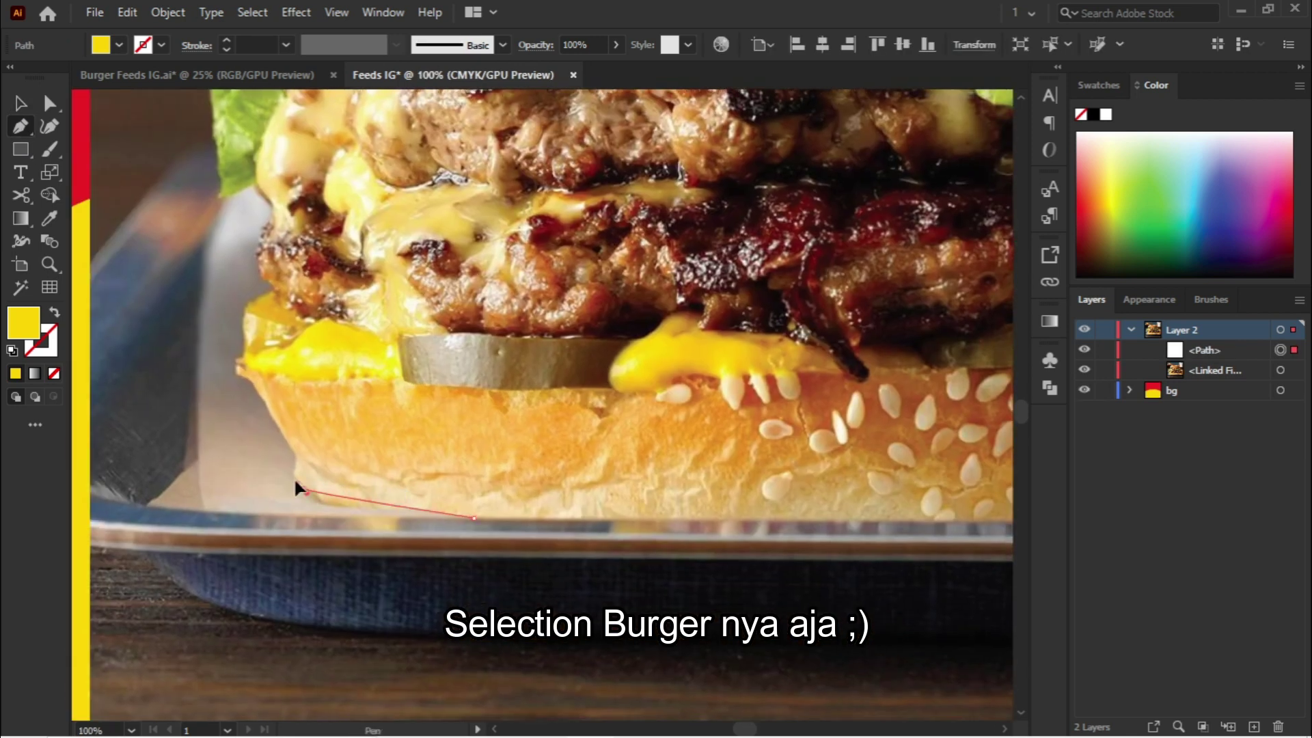
click(302, 489)
click(295, 460)
click(240, 367)
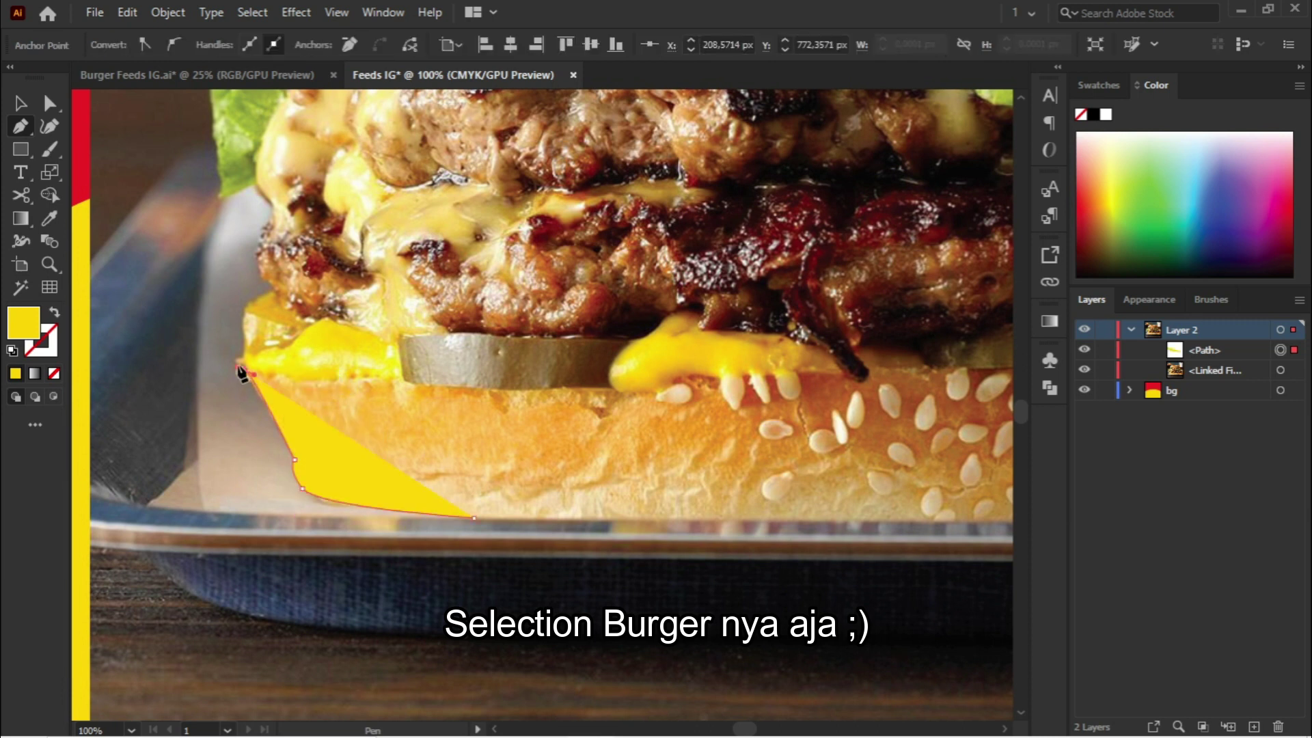
Step: Swap the path's fill and stroke, and continue the Pen outline up the left edge of the cheese and patties
click(54, 312)
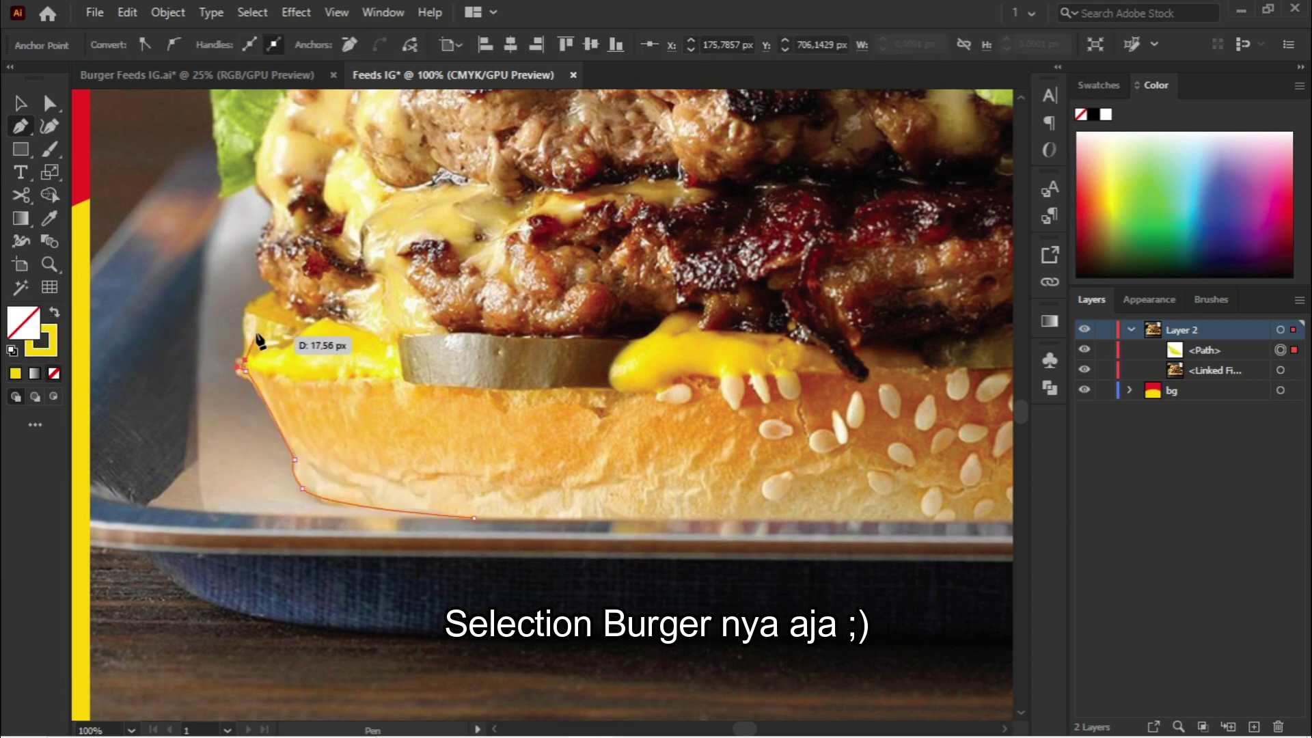
click(268, 288)
click(258, 241)
click(269, 218)
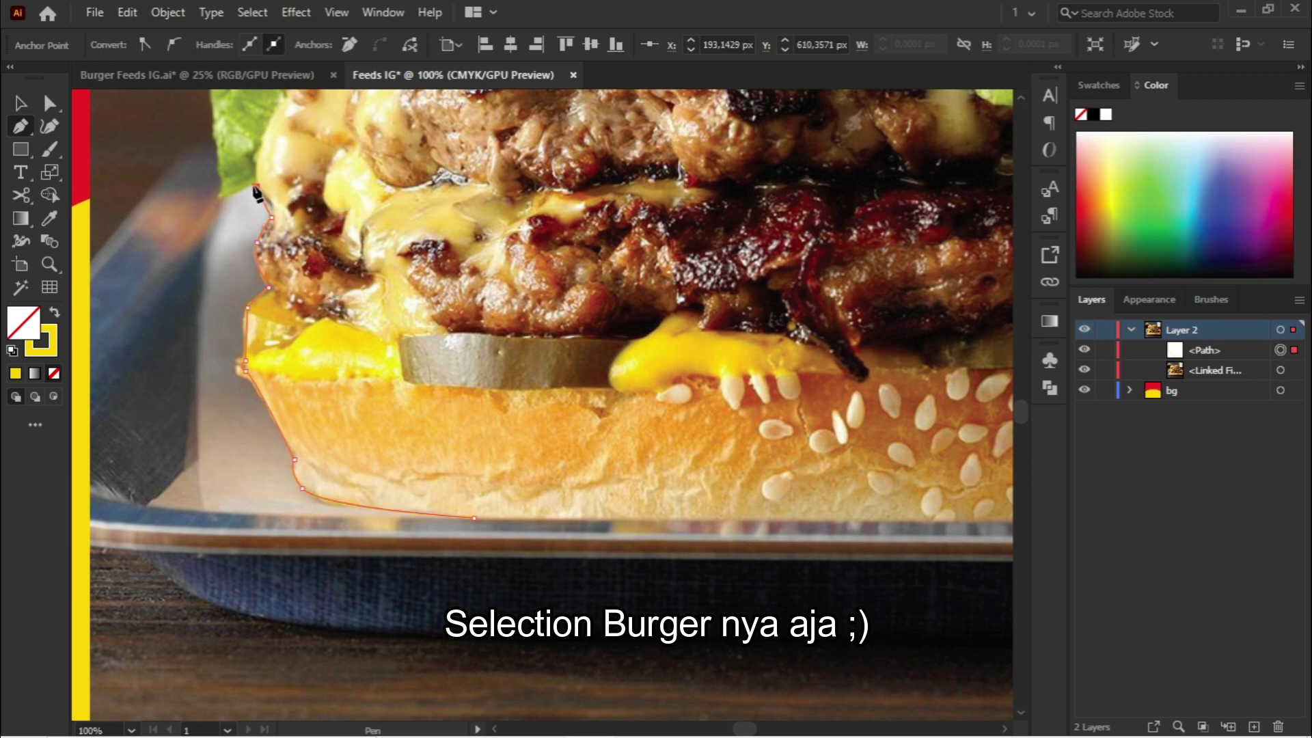
Step: Extend the Pen outline around the lower tip and outer left edge of the lettuce
scroll(260, 198, up, 1)
scroll(242, 222, up, 2)
scroll(278, 278, up, 1)
scroll(278, 278, left, 1)
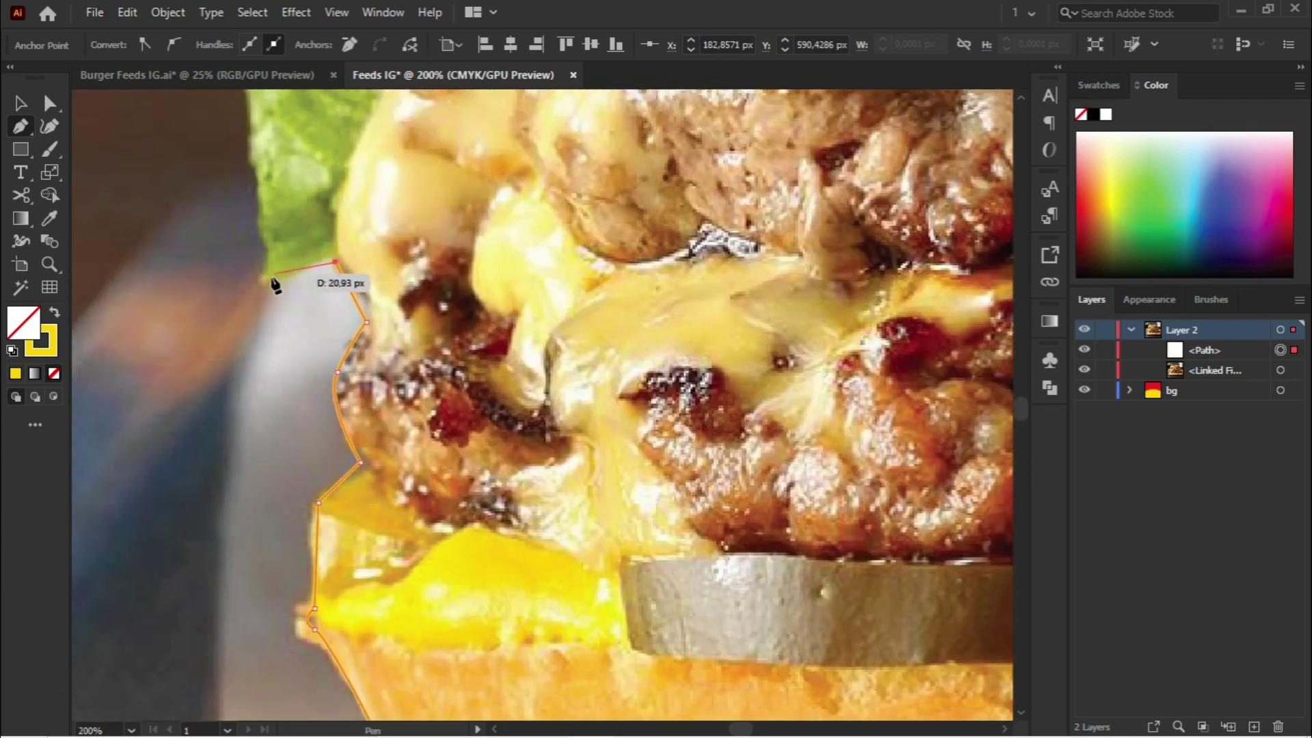
scroll(268, 285, down, 2)
click(265, 278)
click(253, 143)
click(278, 144)
Step: Continue the Pen outline along the jagged upper-left edge of the lettuce towards the top bun
drag(278, 145, 255, 312)
click(260, 276)
click(287, 236)
click(301, 235)
click(306, 220)
click(322, 204)
click(325, 183)
click(338, 164)
click(348, 165)
click(356, 152)
Step: Trace the left curve of the sesame top bun with the Pen outline
drag(355, 148, 358, 391)
click(360, 319)
click(384, 275)
click(404, 237)
click(414, 243)
click(468, 201)
click(495, 190)
click(524, 181)
Step: Continue the Pen outline along the sesame-covered top of the bun, following the protruding seeds
drag(667, 146, 479, 222)
click(466, 215)
click(492, 214)
click(504, 214)
click(523, 213)
click(552, 219)
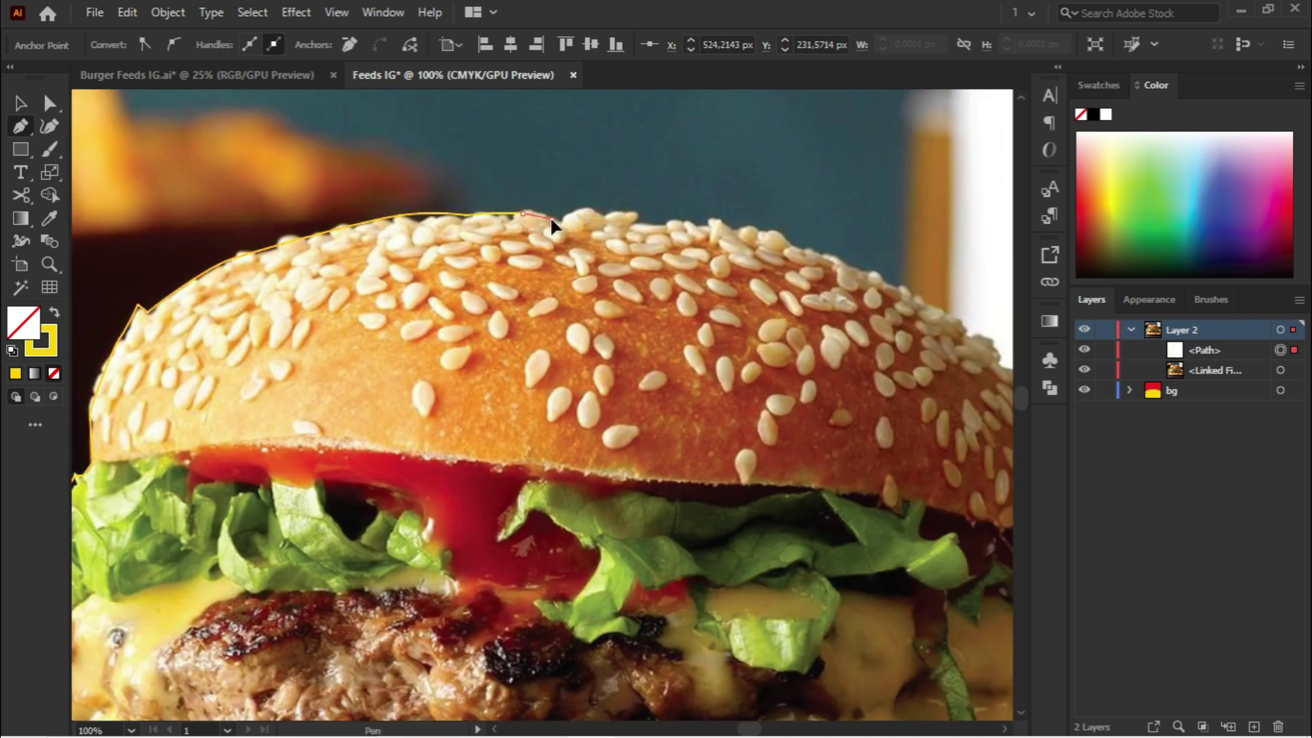
click(597, 207)
click(604, 218)
click(644, 207)
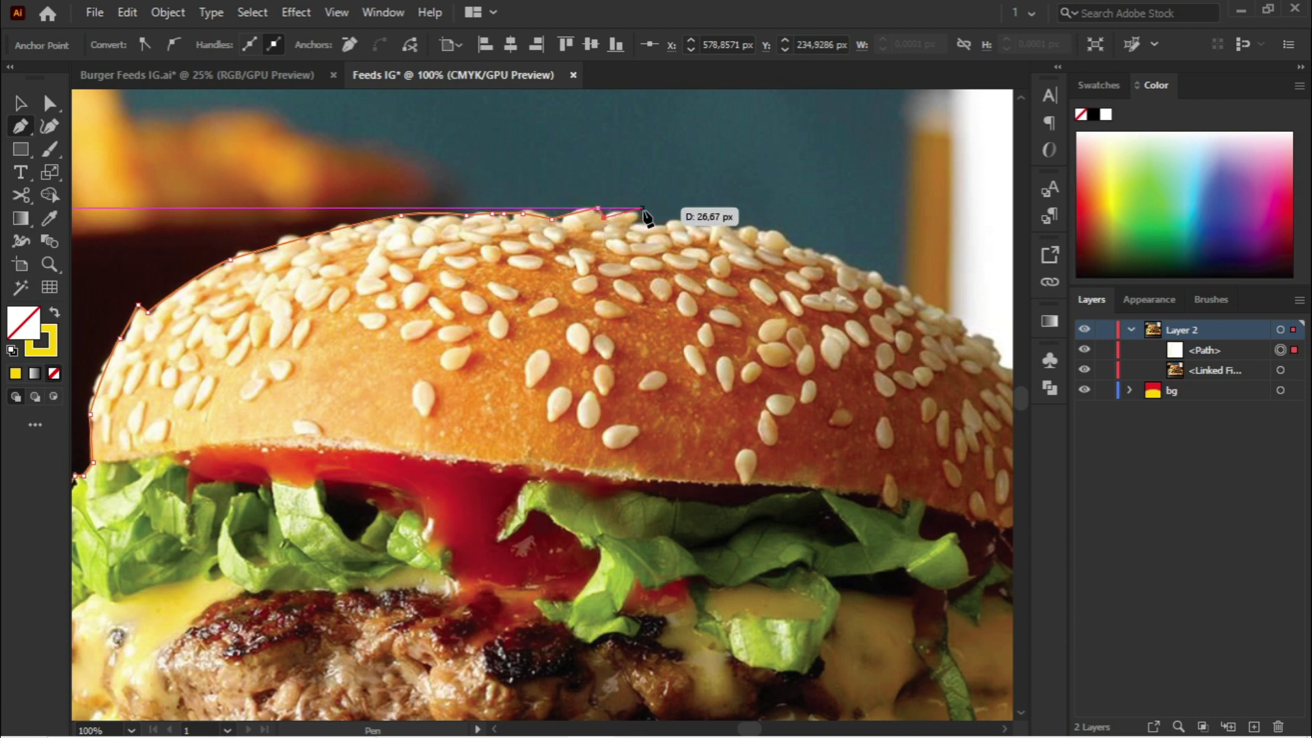
click(701, 224)
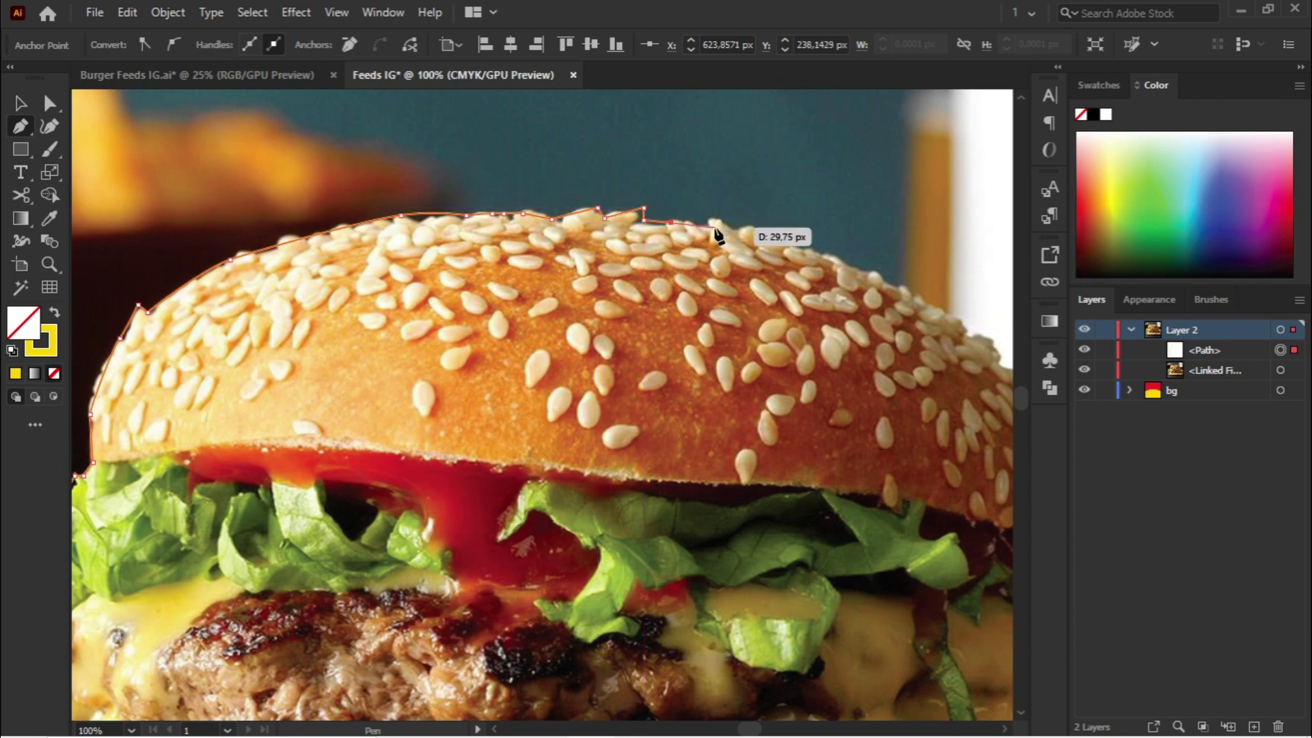
click(718, 220)
drag(717, 220, 515, 199)
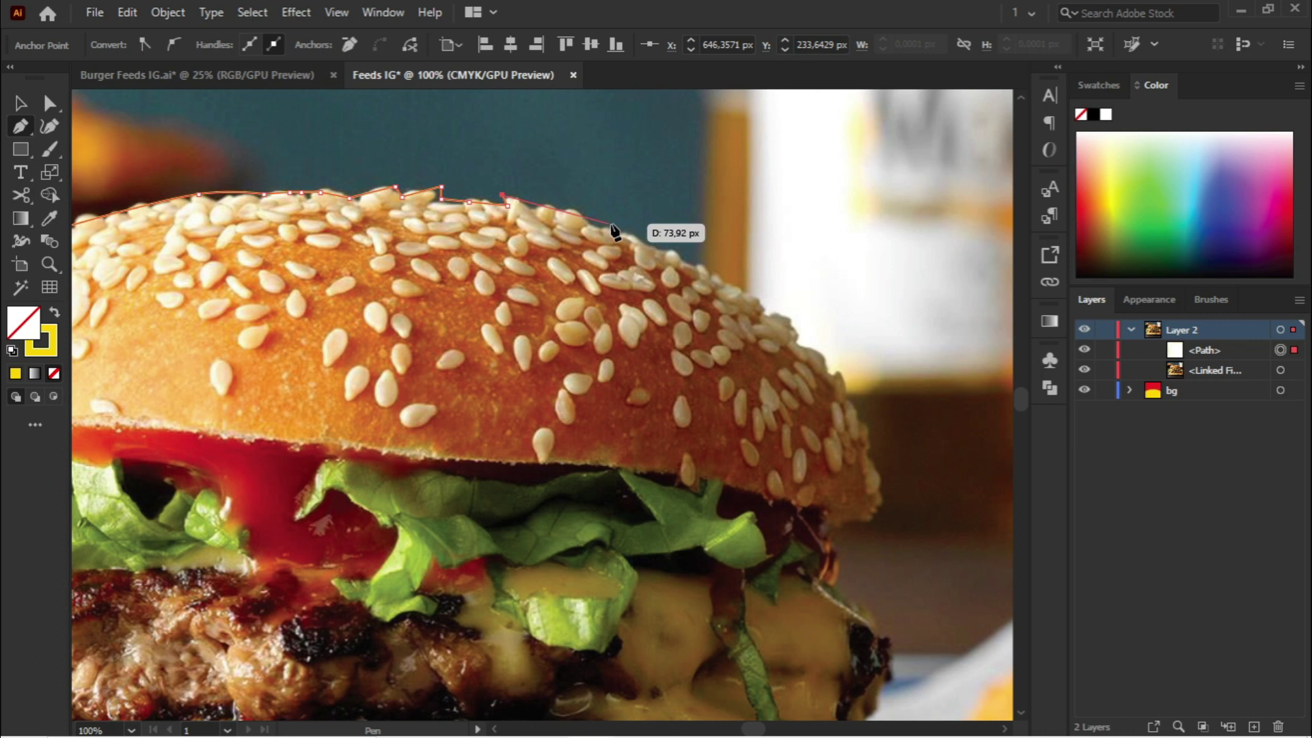
Step: Trace the right curve of the top bun with the Pen outline down to its lower edge
click(676, 247)
click(749, 295)
click(772, 316)
click(797, 339)
click(867, 437)
click(880, 476)
click(882, 510)
click(878, 520)
Step: Extend the Pen outline down the right edge of the lettuce, melted cheese and patties
click(826, 526)
click(833, 550)
click(835, 587)
drag(834, 600, 662, 443)
drag(714, 492, 718, 517)
drag(699, 575, 632, 484)
drag(693, 519, 673, 601)
Step: Continue the Pen outline past the fries and along the underside of the bottom bun, and close the path
click(665, 595)
click(652, 618)
click(608, 626)
drag(527, 634, 533, 371)
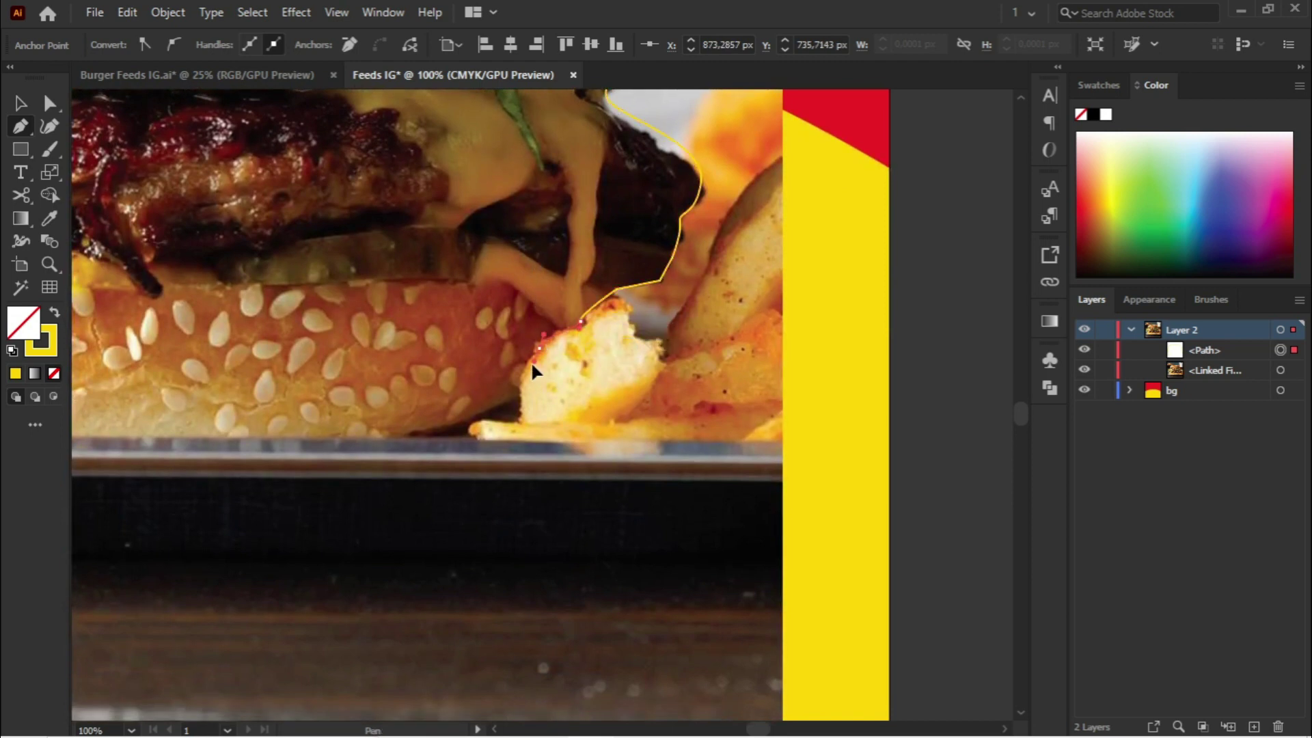
drag(448, 421, 924, 394)
drag(629, 391, 345, 389)
key(ctrl+minus)
scroll(354, 360, up, 3)
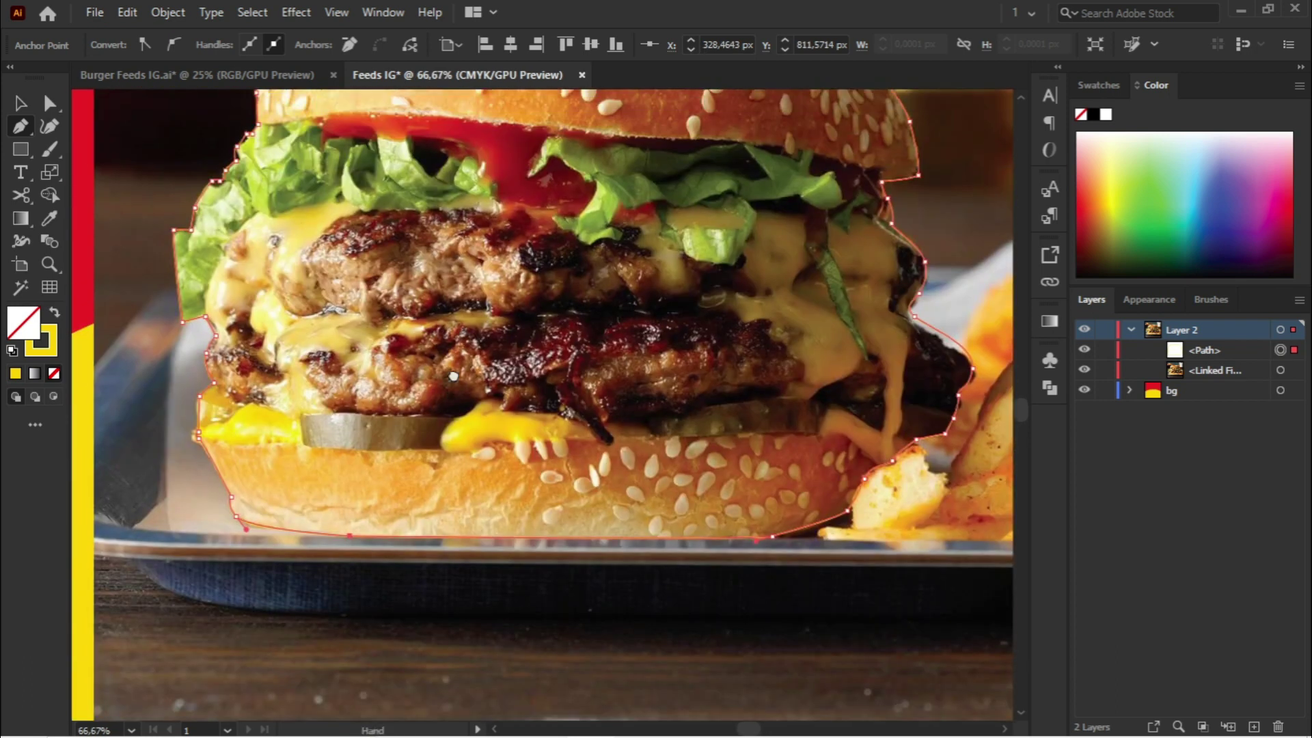
Step: Select the burger outline together with the photo and make a clipping mask from them
click(20, 102)
click(141, 476)
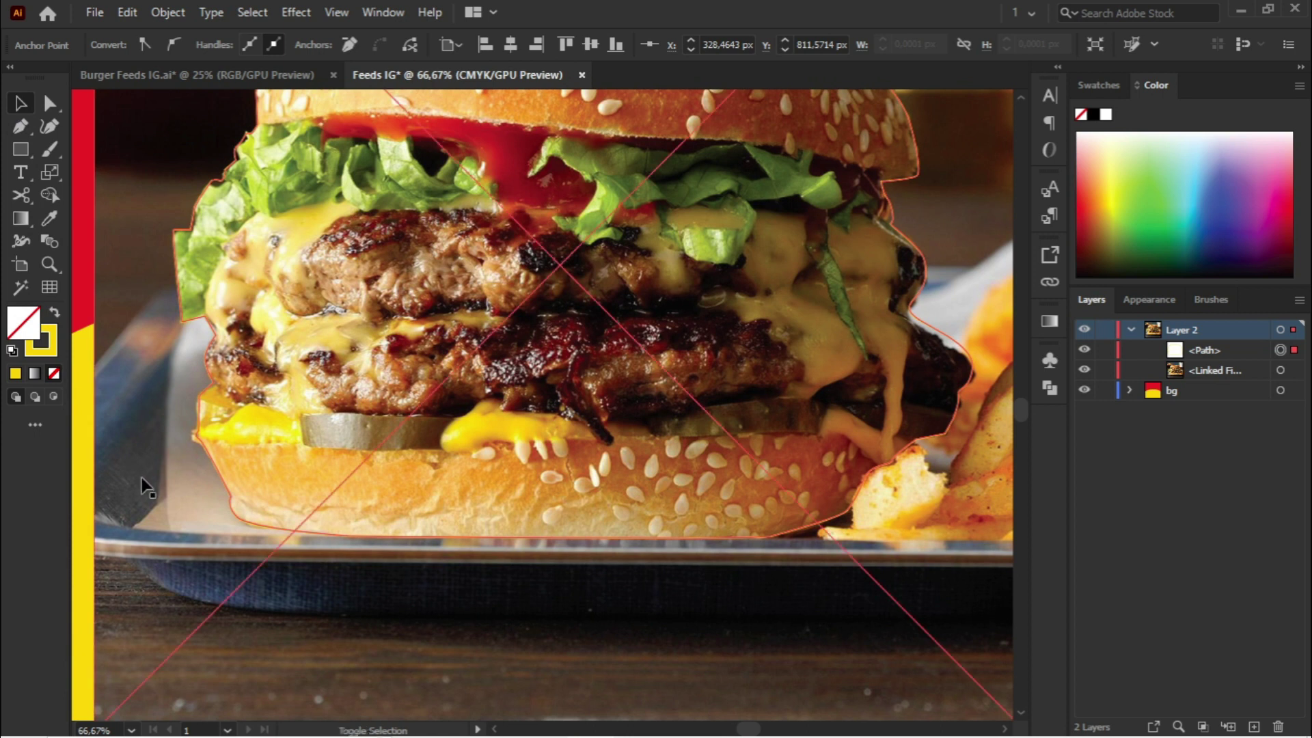
key(ctrl+minus)
right_click(519, 396)
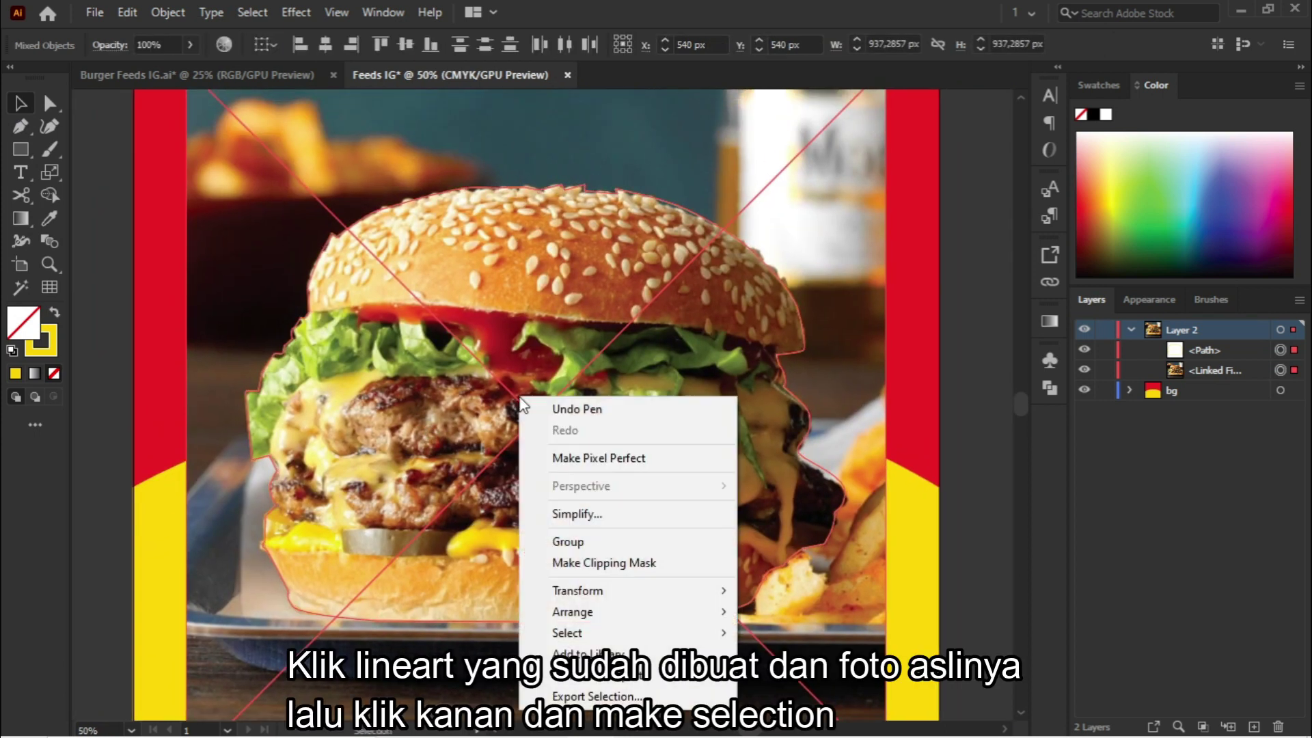
click(603, 562)
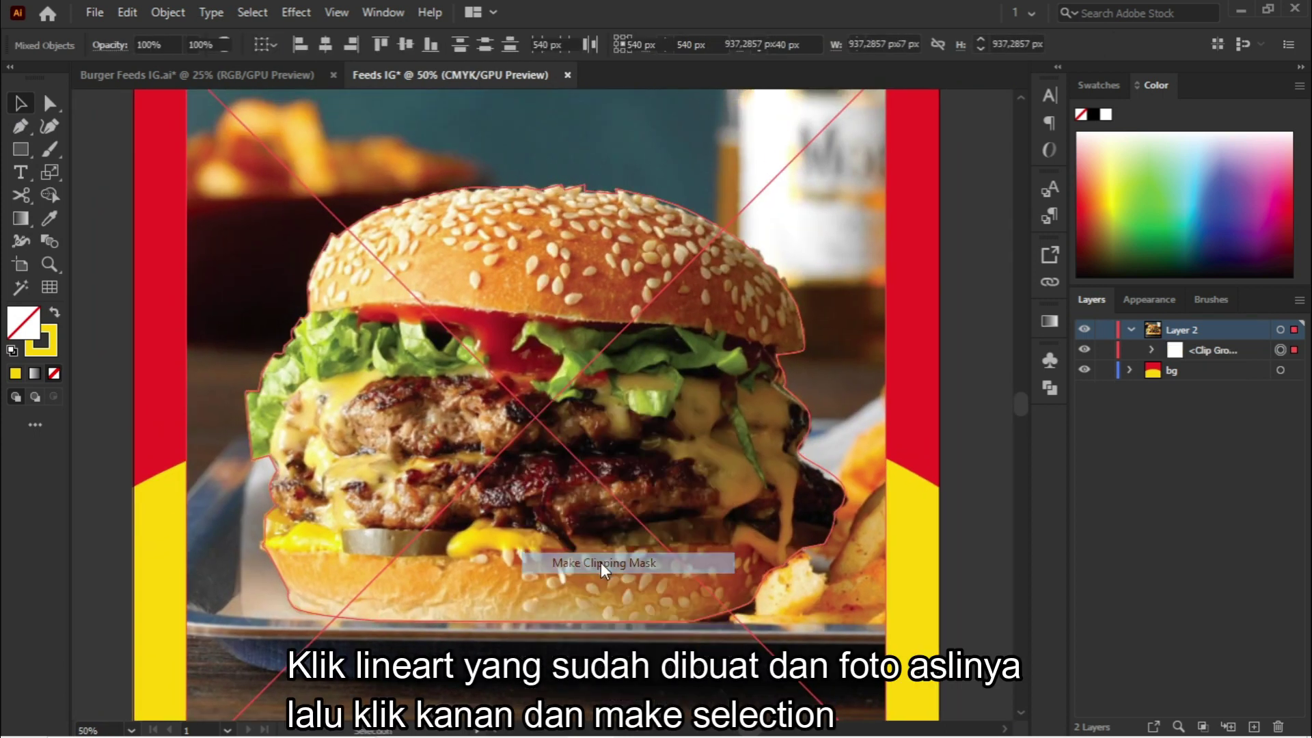
key(ctrl+minus)
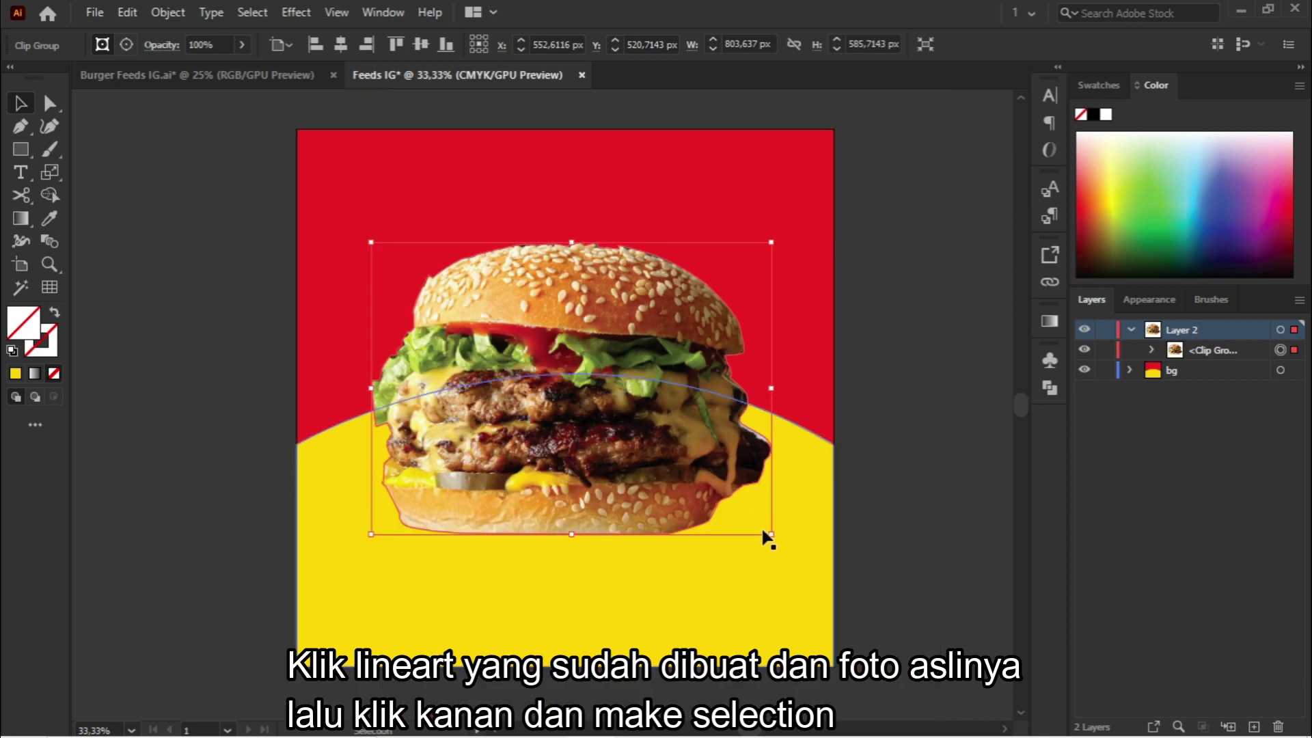
Step: Scale the clipped burger down proportionally about its center to about 688 by 502 px
drag(772, 534, 748, 519)
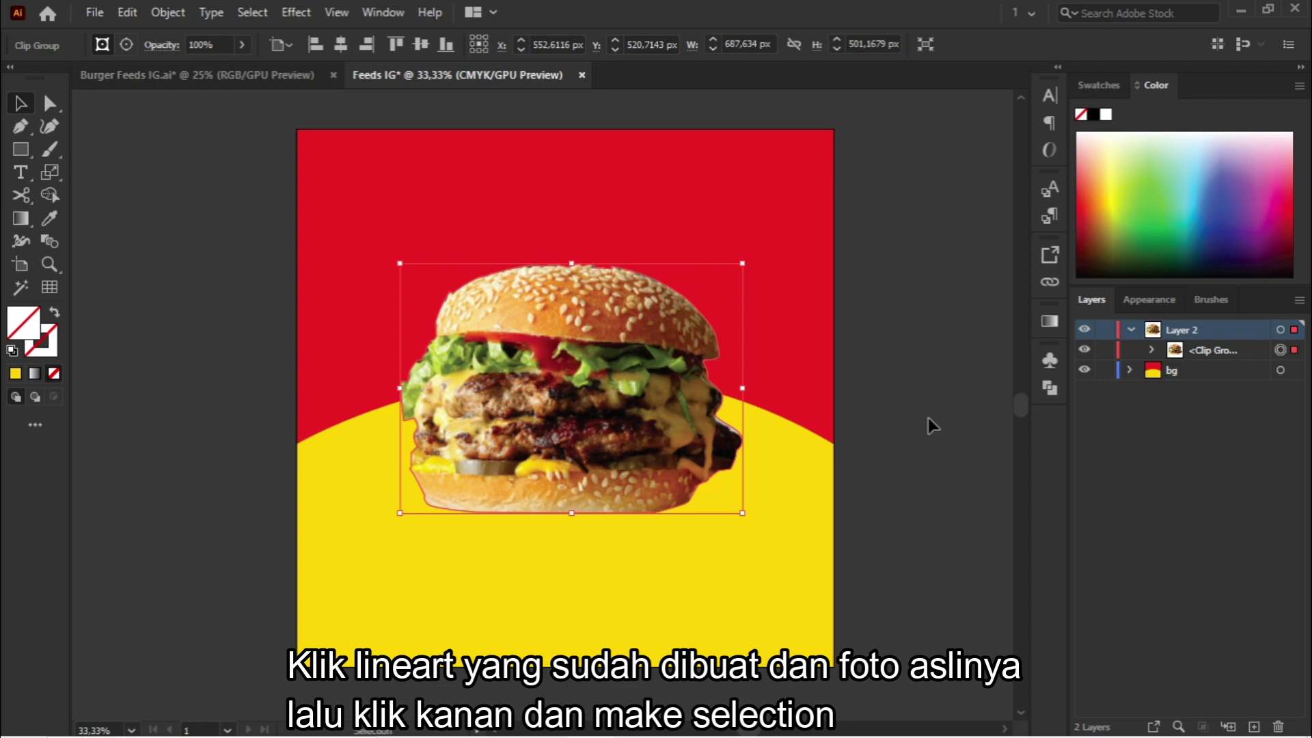
click(895, 404)
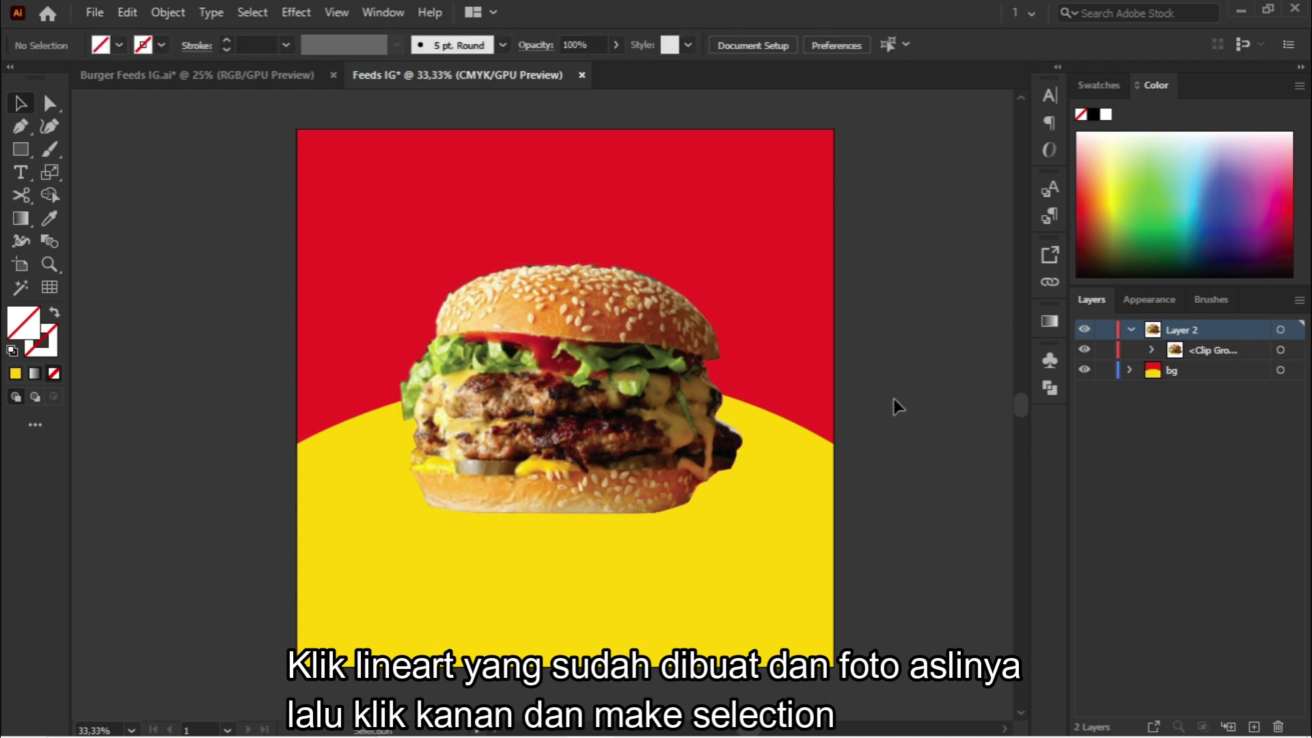
Step: Target the clipping path inside the burger's clip group and give it a white stroke
scroll(636, 400, up, 1)
click(555, 375)
scroll(554, 375, down, 1)
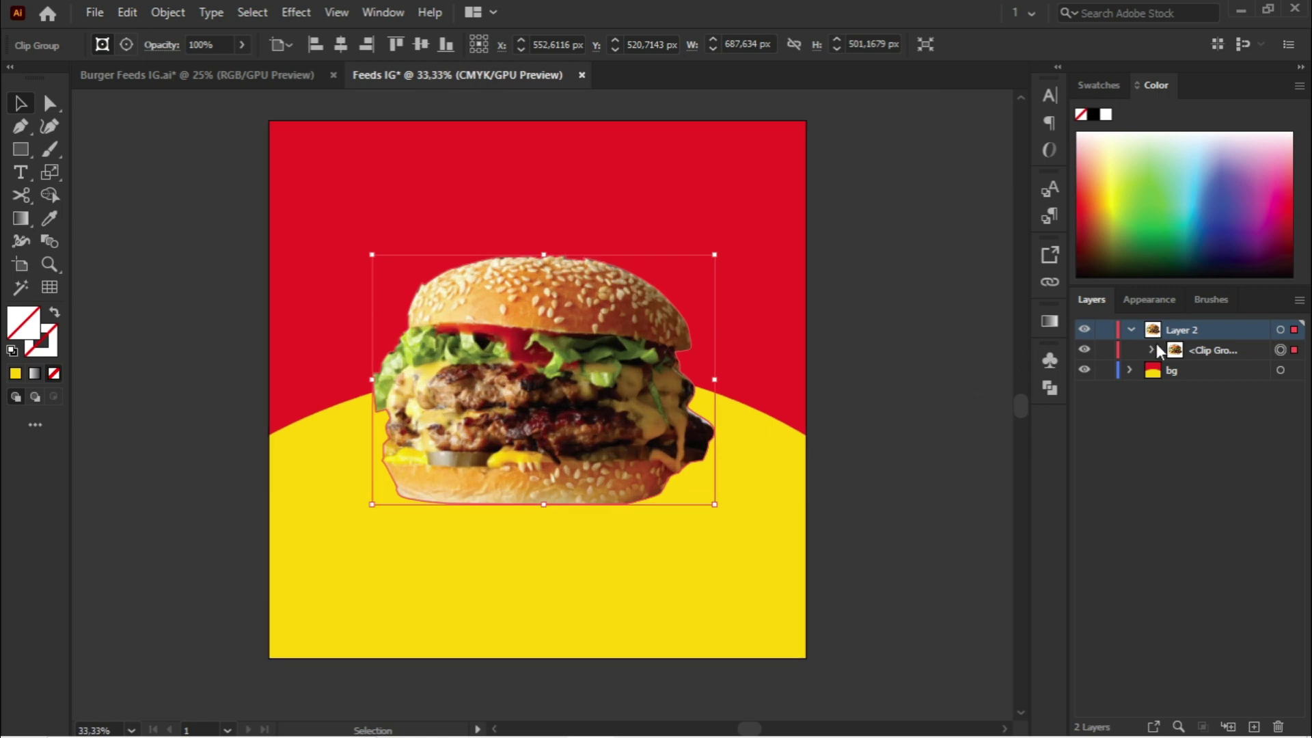
click(1152, 349)
click(1281, 370)
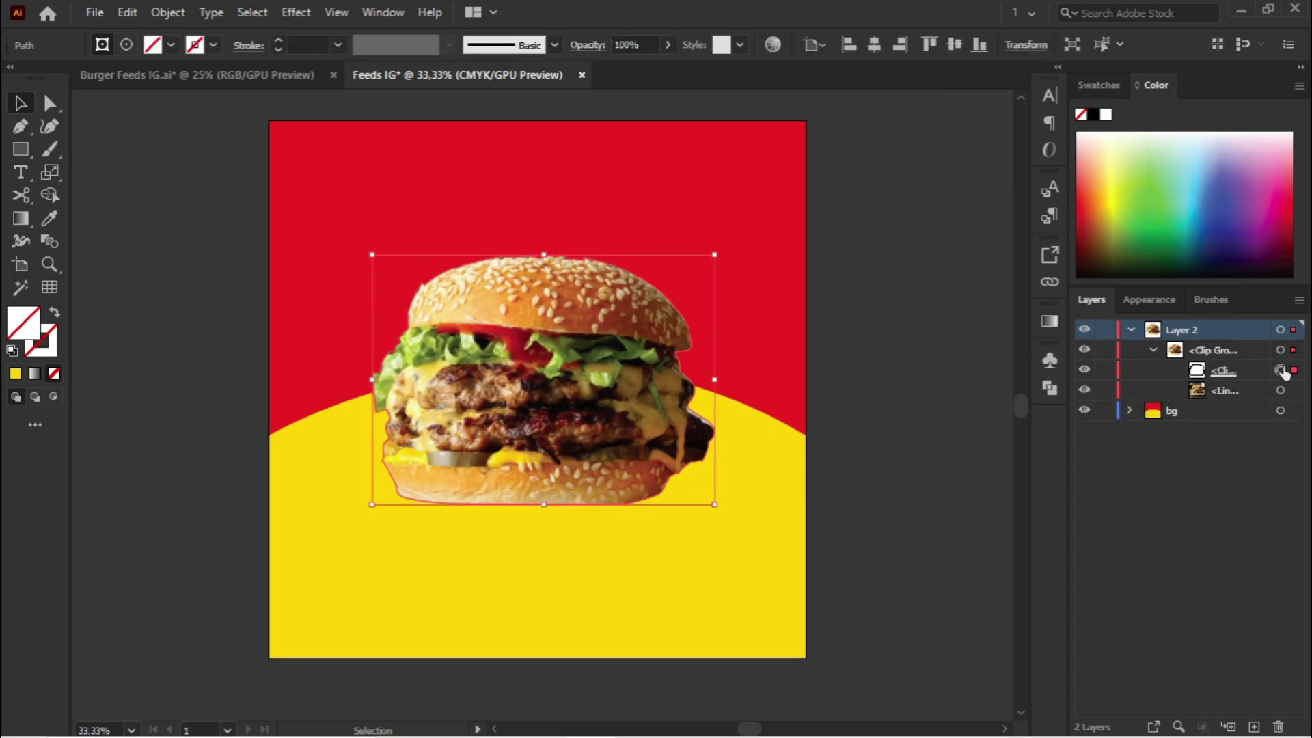
double_click(46, 339)
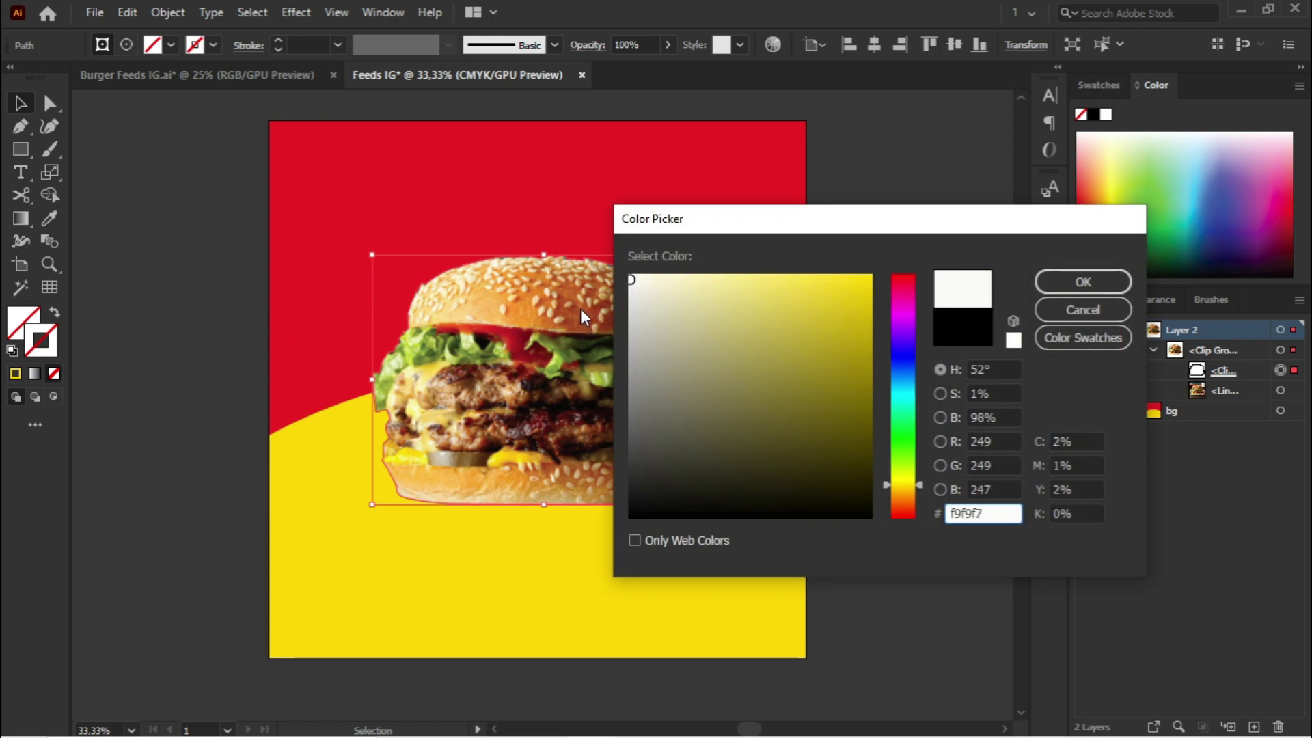
click(628, 275)
click(1067, 276)
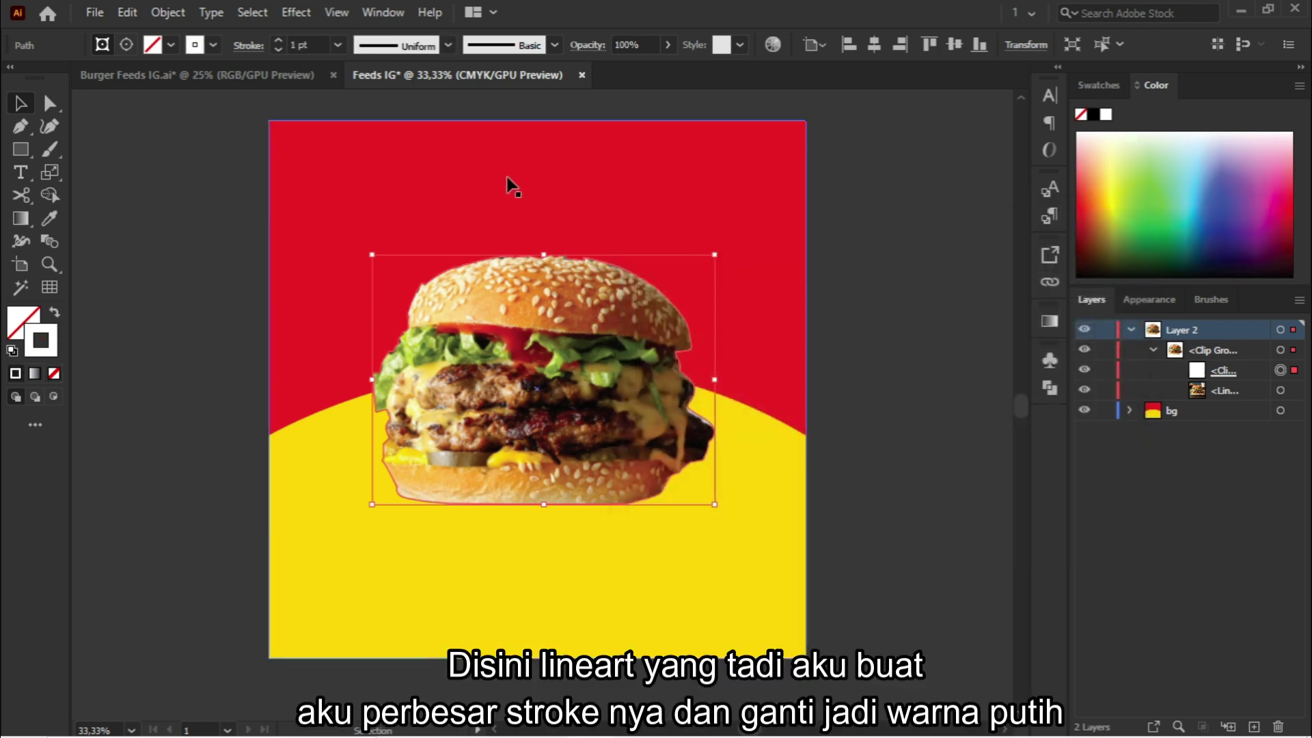
Step: Set the stroke weight of the burger's clipping path to 7 pt
click(336, 45)
click(351, 191)
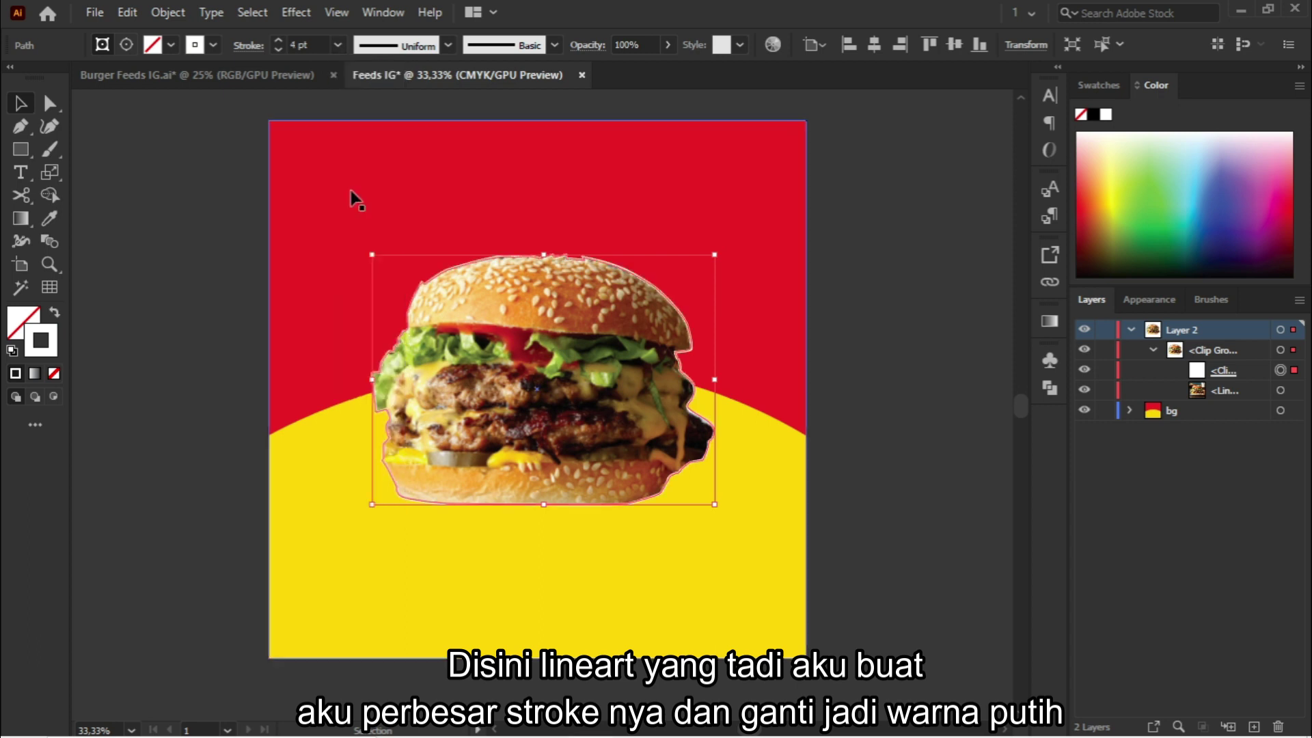
click(337, 46)
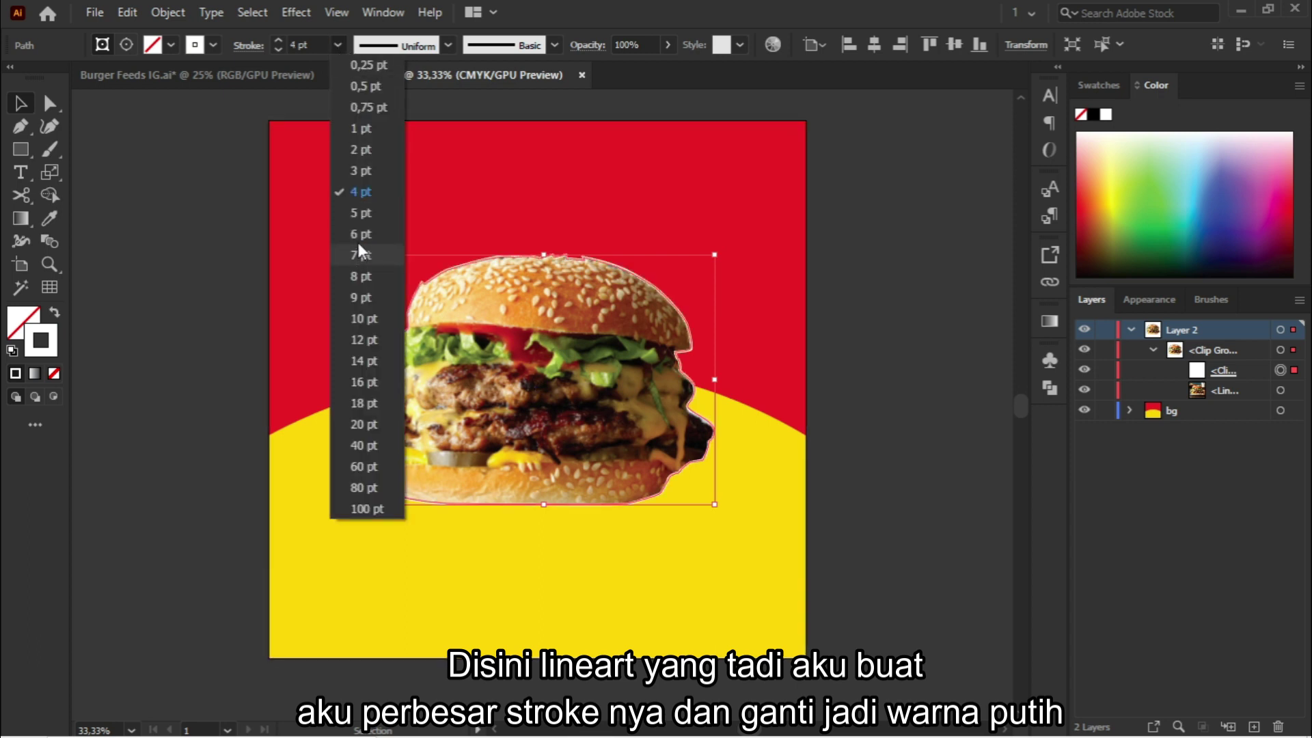
click(360, 249)
click(830, 280)
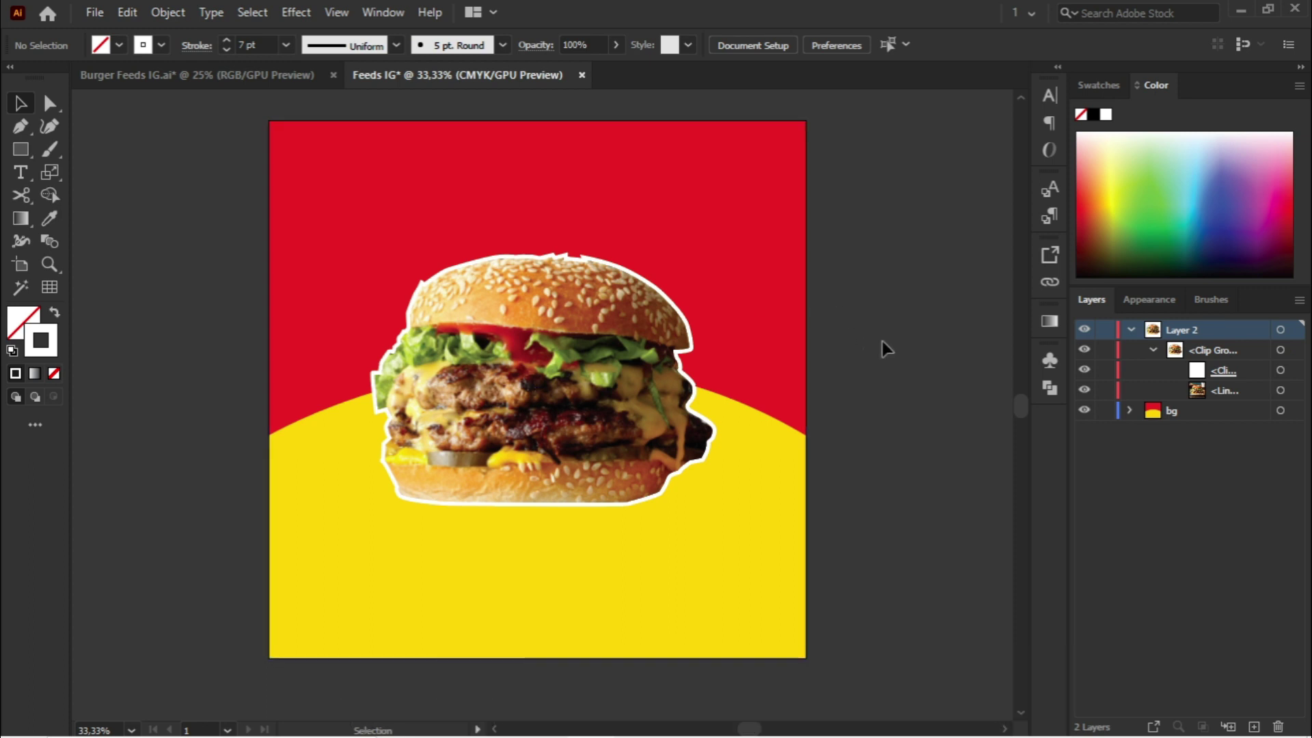
Step: Draw a thin horizontal ellipse just below the burger with a near-black fill and no stroke
drag(30, 151, 65, 169)
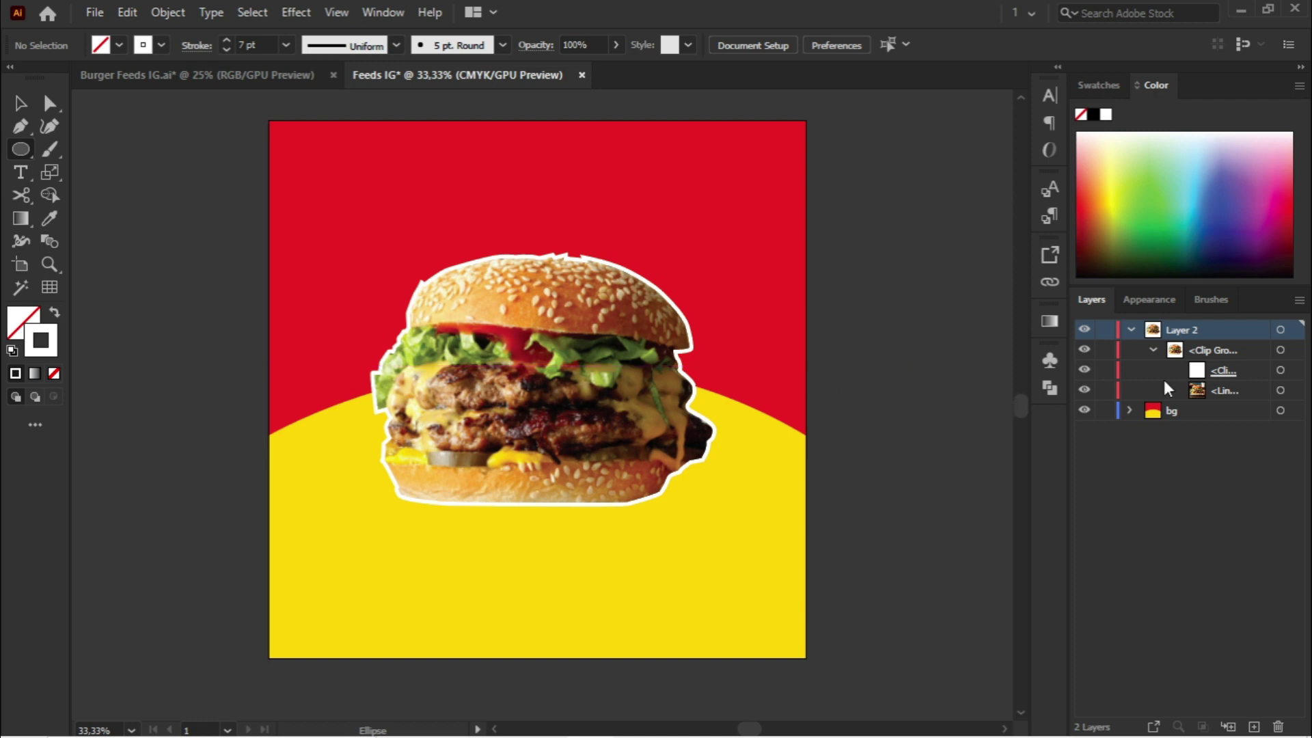
click(1151, 351)
drag(413, 521, 654, 538)
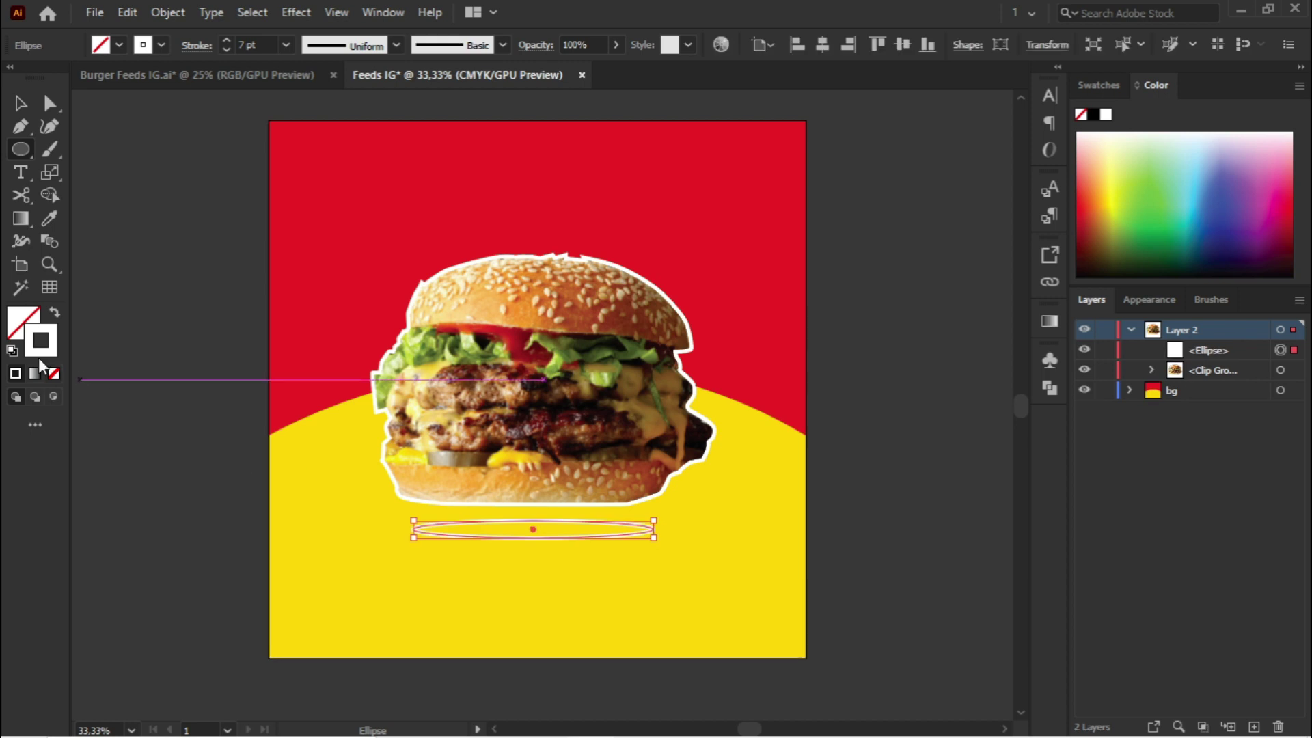
click(54, 315)
double_click(22, 322)
click(635, 509)
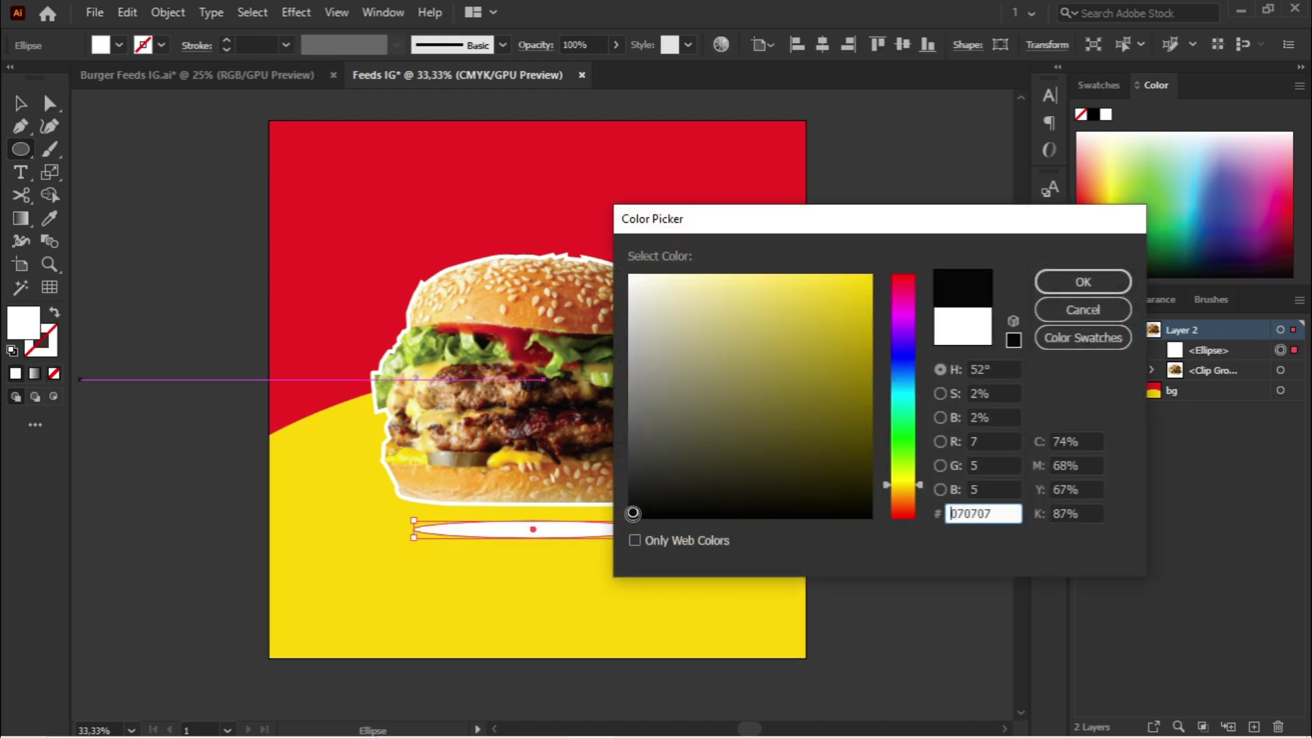
click(1083, 281)
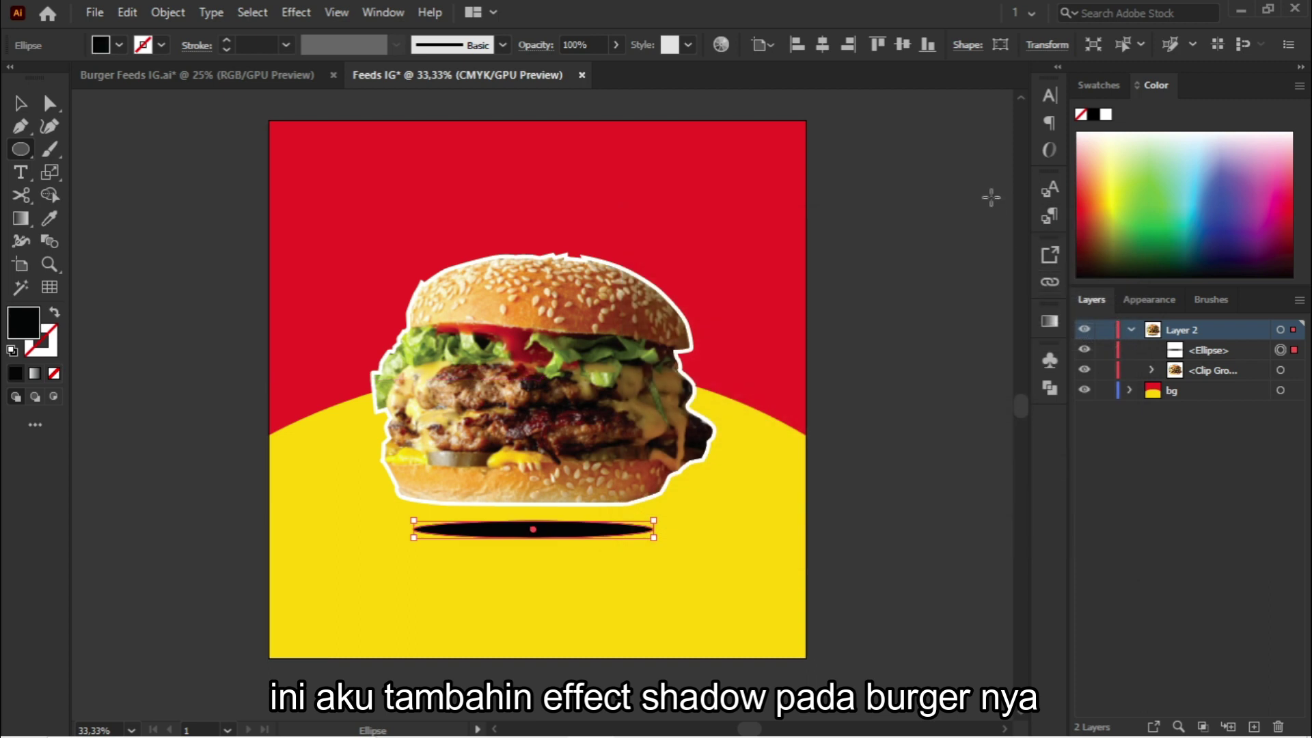
Step: Apply a Gaussian Blur with a radius of about 65 pixels to the ellipse below the burger
click(294, 11)
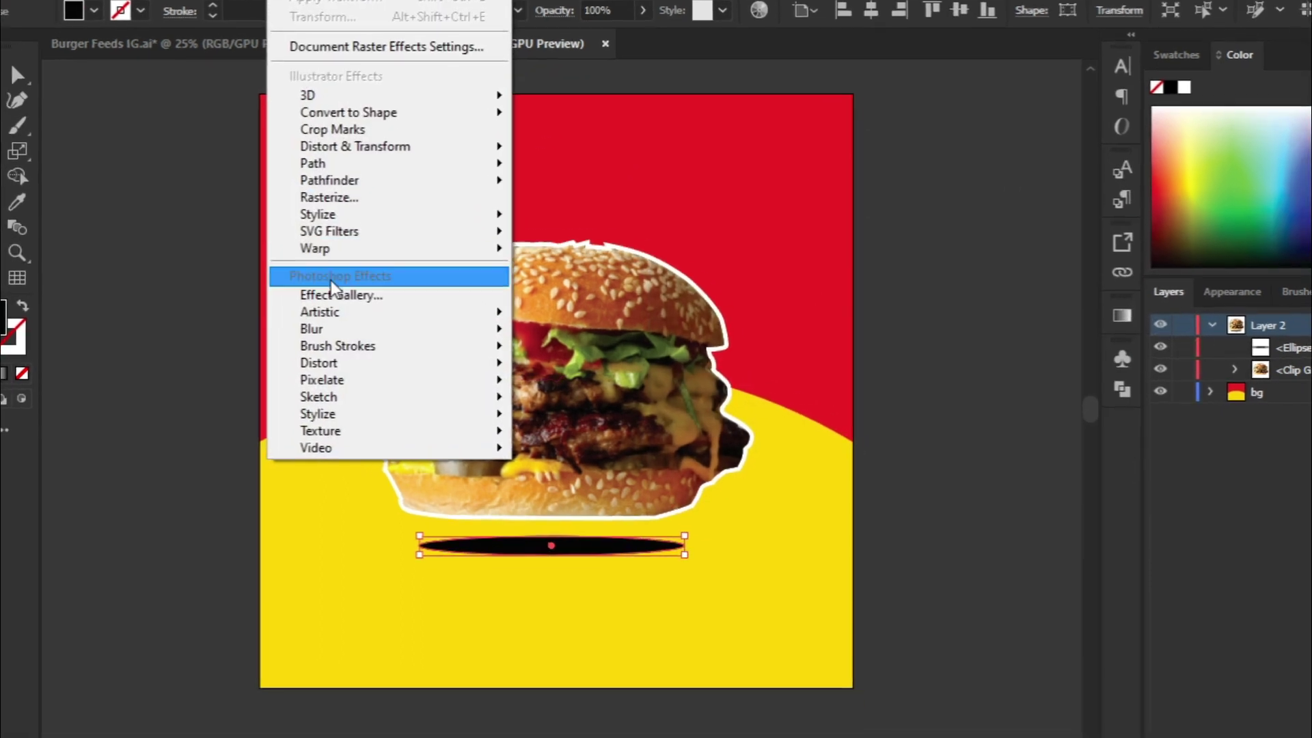
mouse_move(457, 326)
click(612, 313)
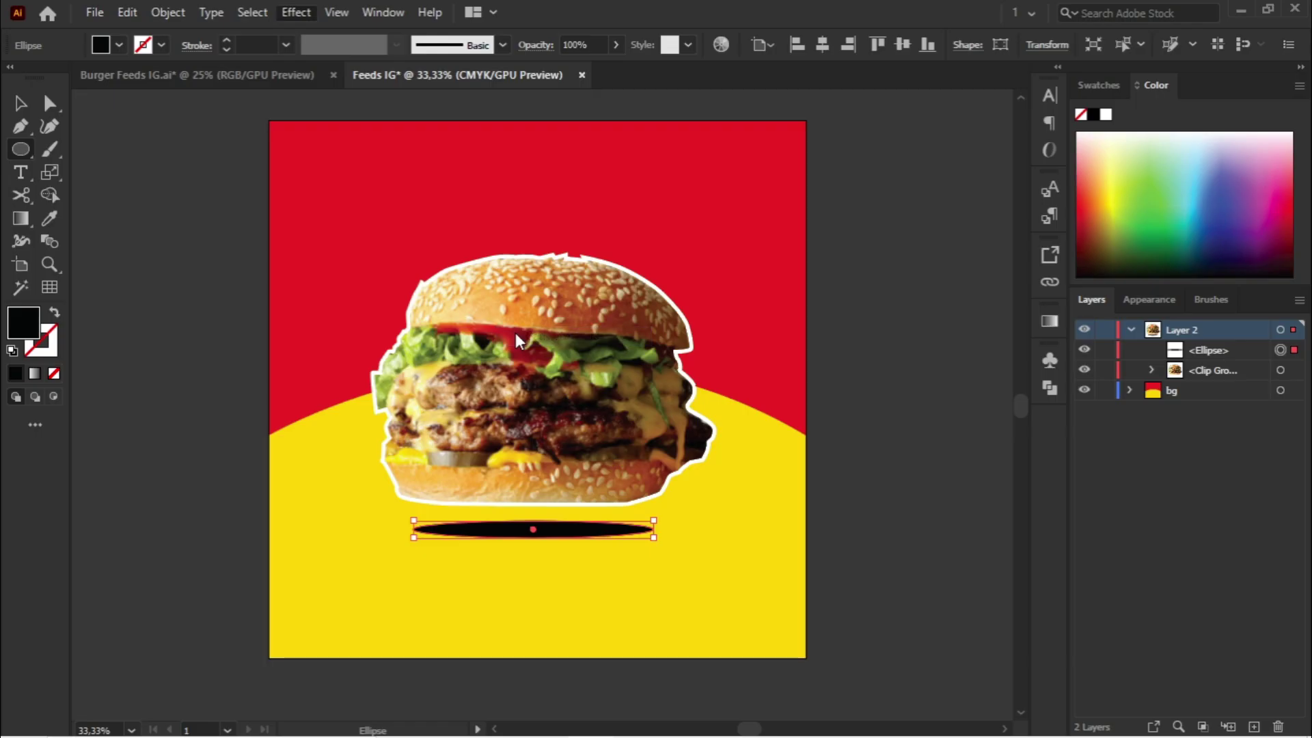
drag(652, 349, 653, 351)
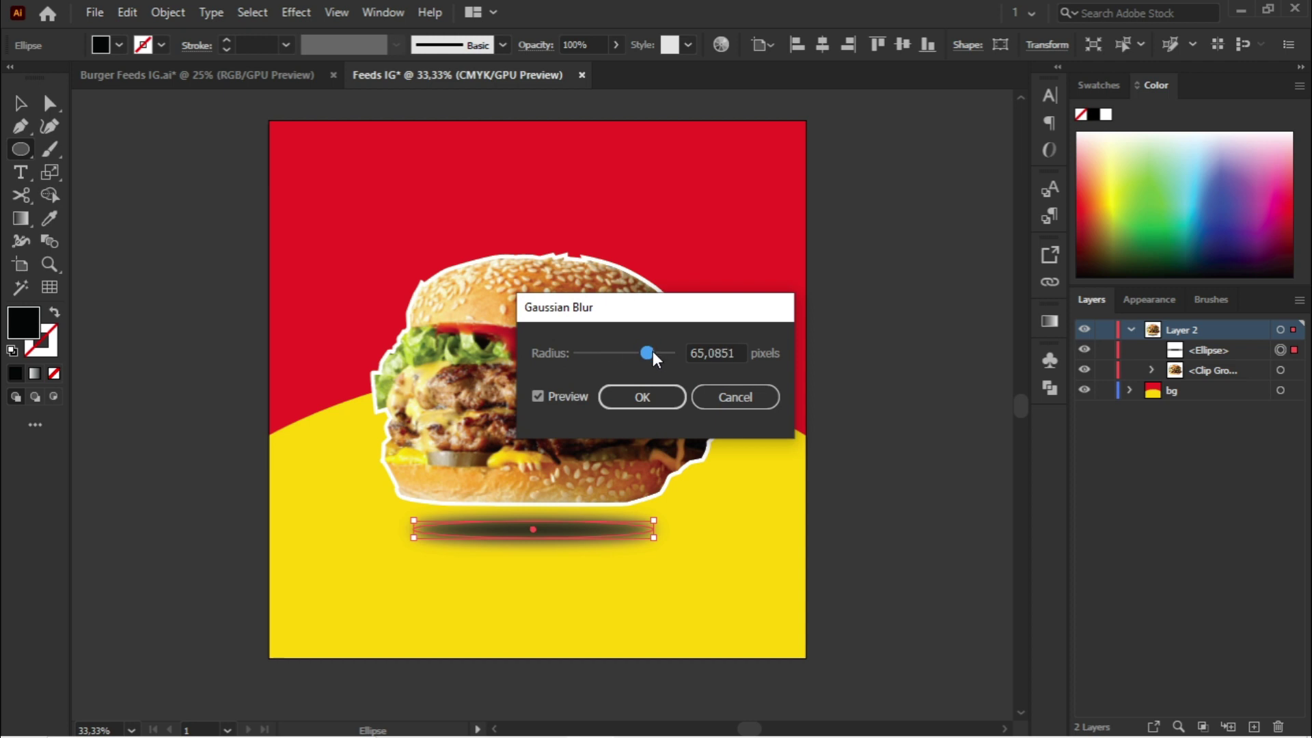
click(641, 398)
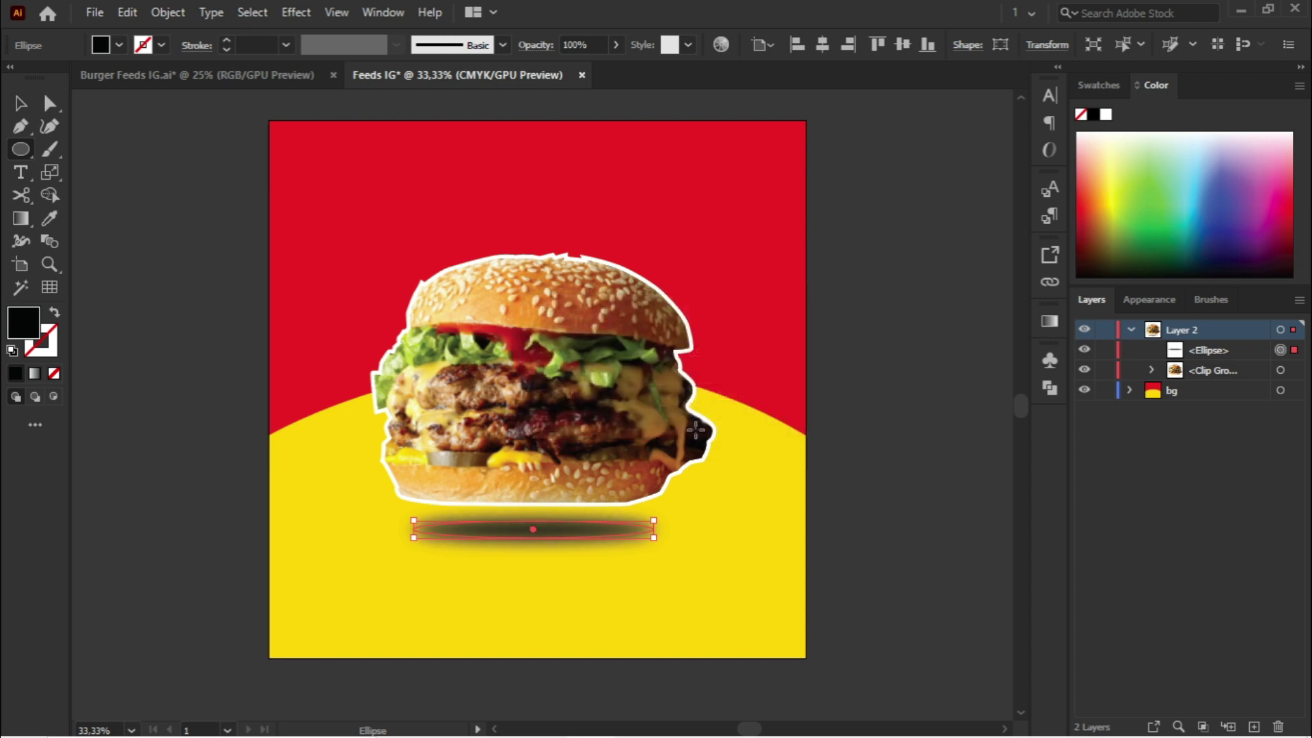
Step: Lower the fill opacity of the blurred shadow ellipse to 67%
click(1153, 303)
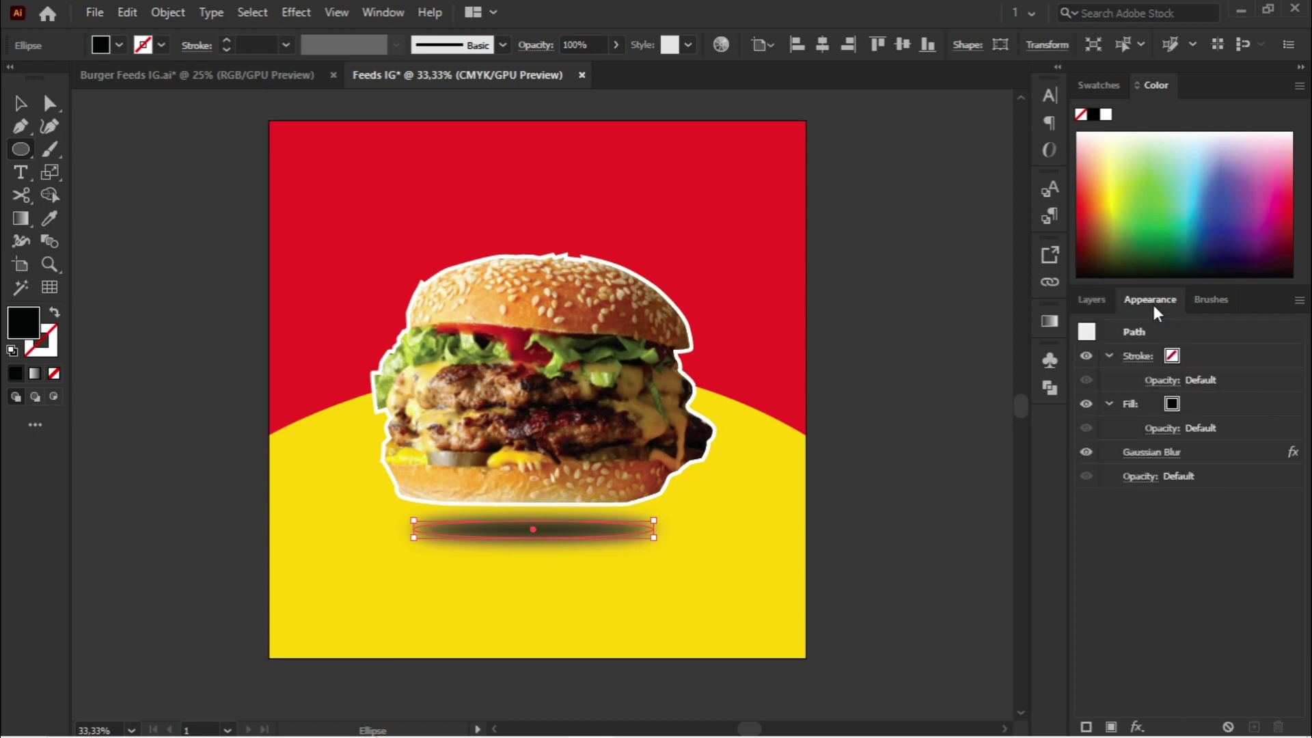
click(1160, 429)
click(1153, 464)
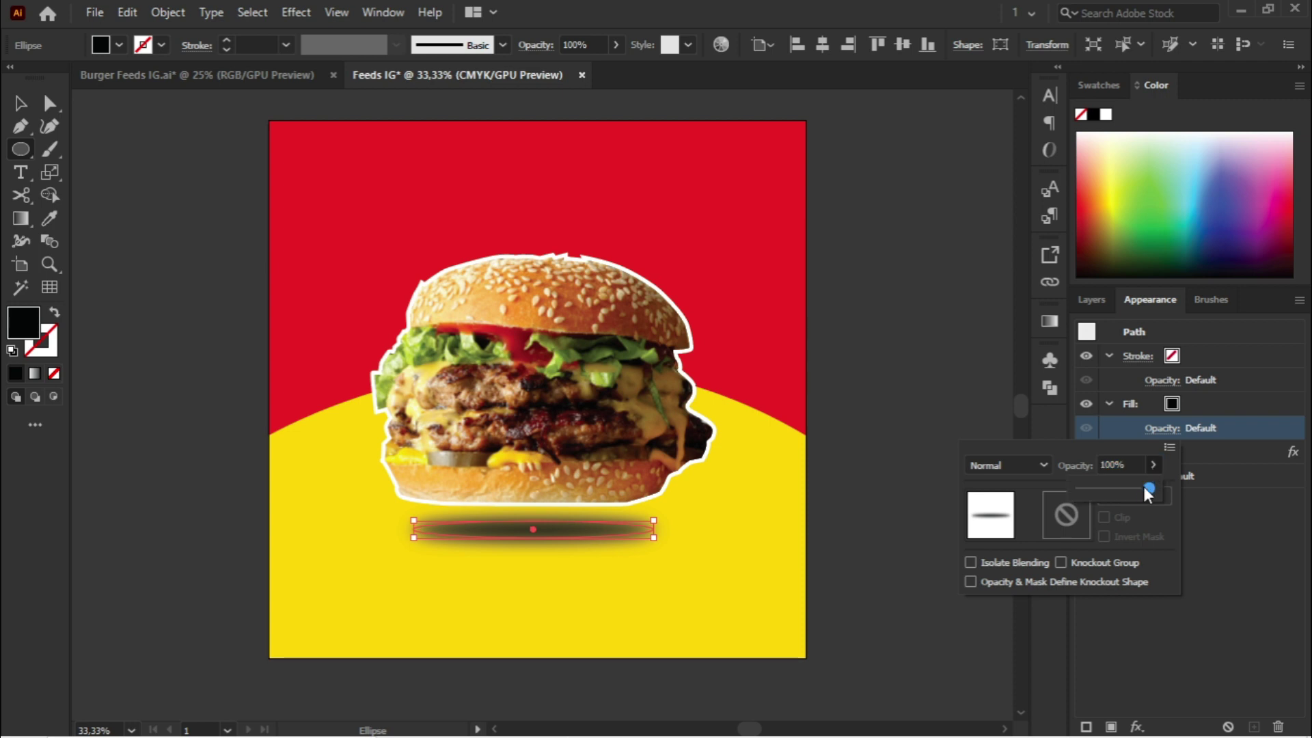
drag(1127, 489, 1121, 490)
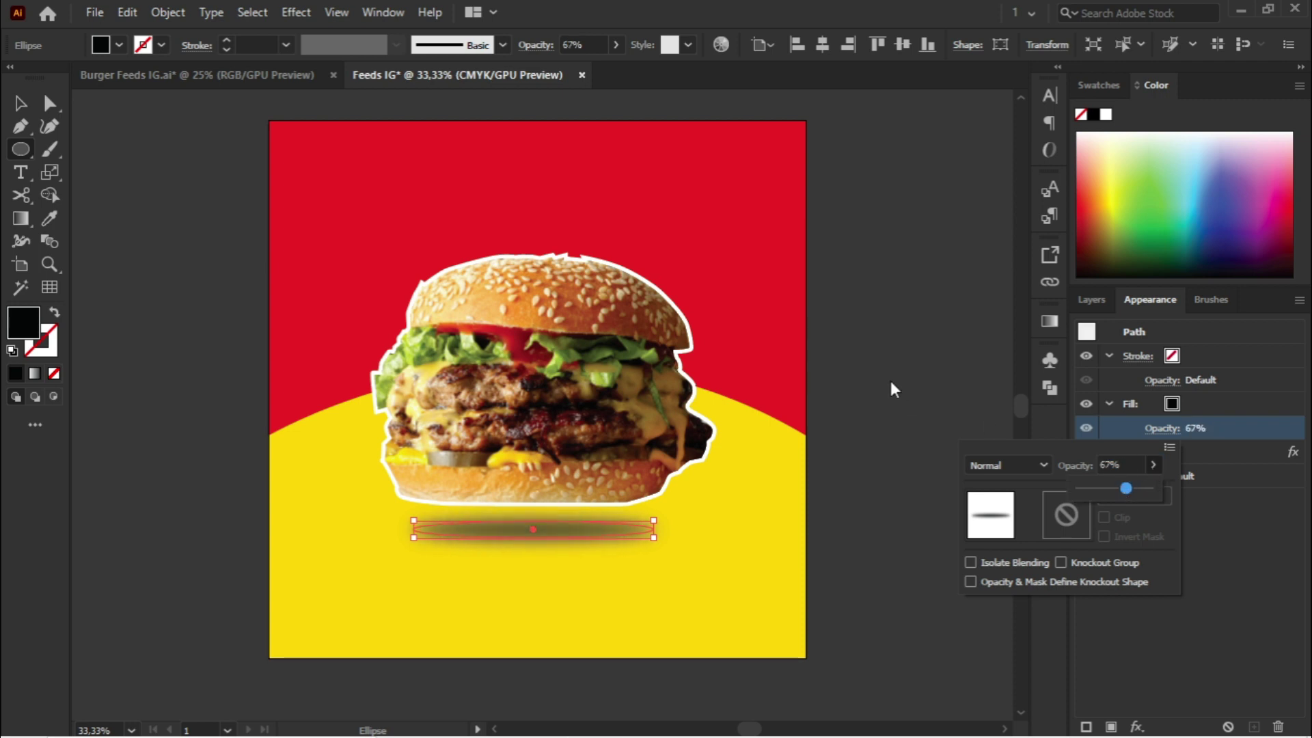
click(1037, 334)
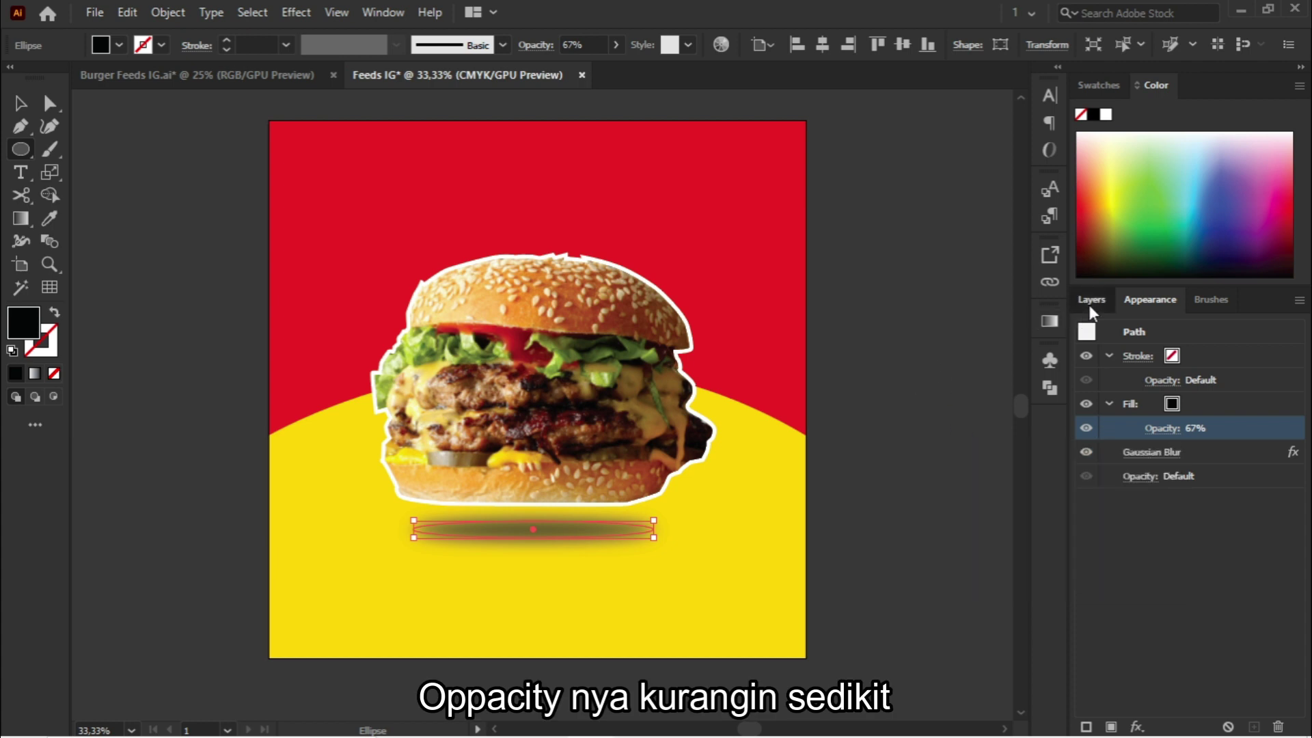
click(1090, 300)
click(21, 103)
click(833, 382)
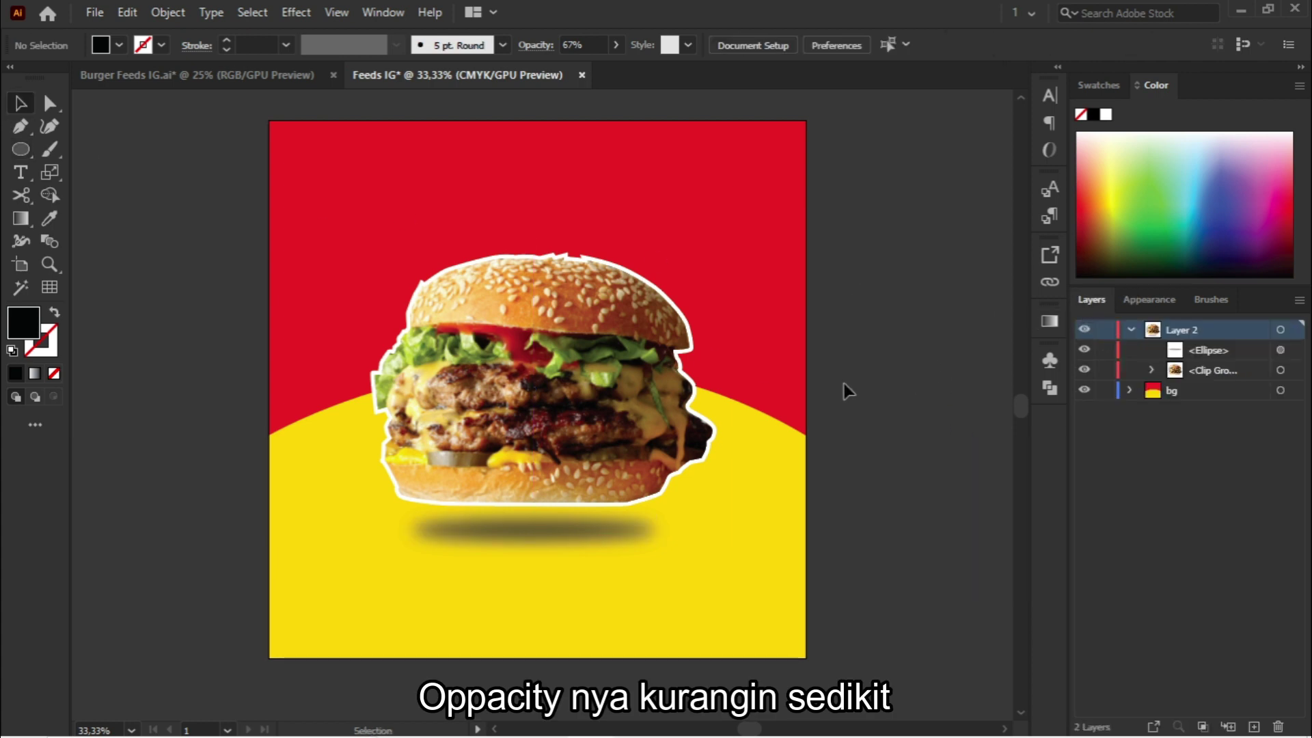
Step: Reselect the blurred shadow ellipse and reduce its fill opacity to 52%
scroll(883, 268, down, 1)
scroll(776, 412, up, 3)
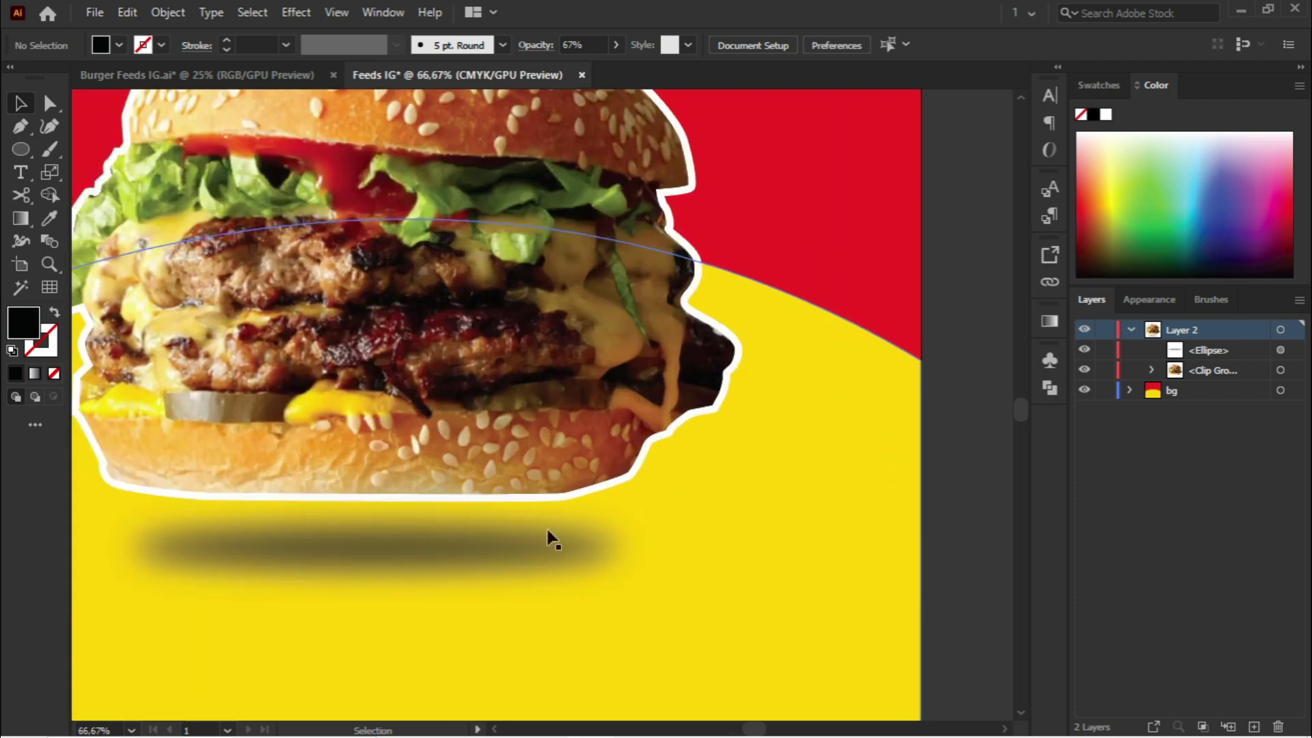
click(539, 540)
scroll(622, 442, down, 2)
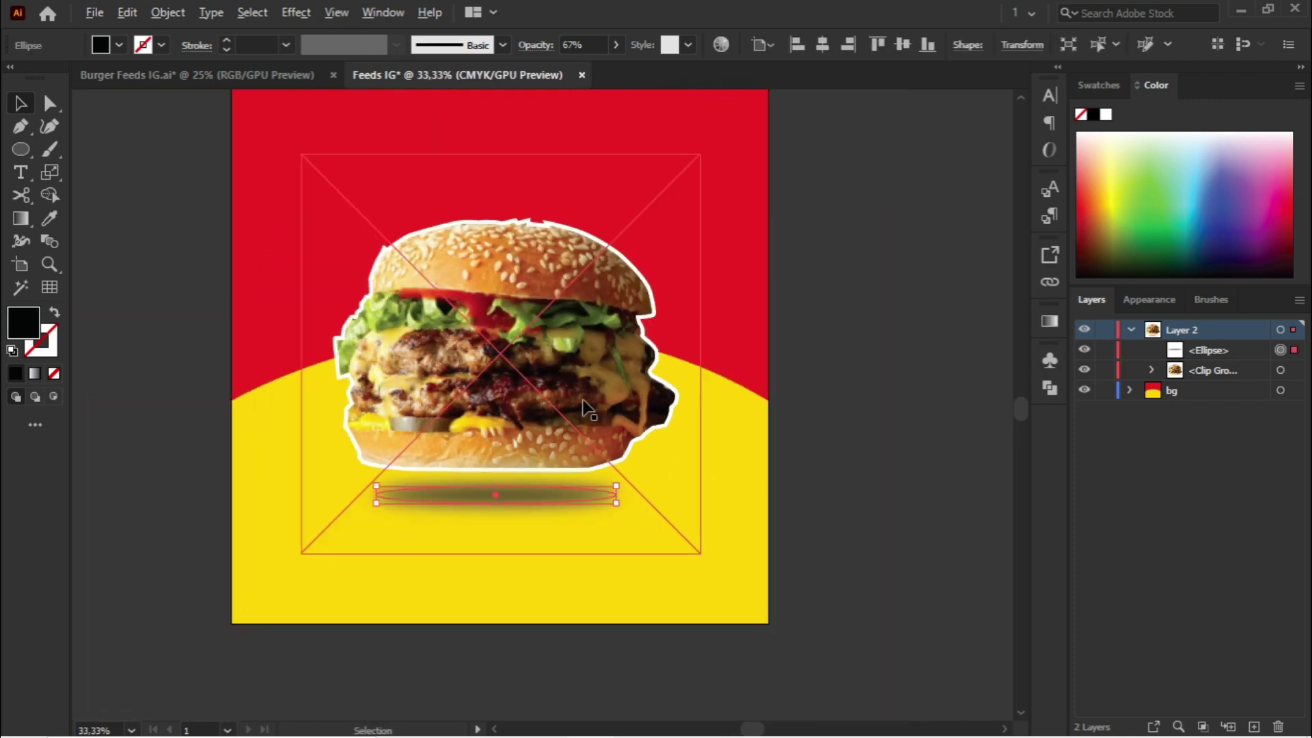
click(1148, 301)
click(1161, 429)
click(1152, 467)
mouse_move(1112, 488)
mouse_down()
mouse_move(1101, 490)
mouse_move(1116, 490)
mouse_up()
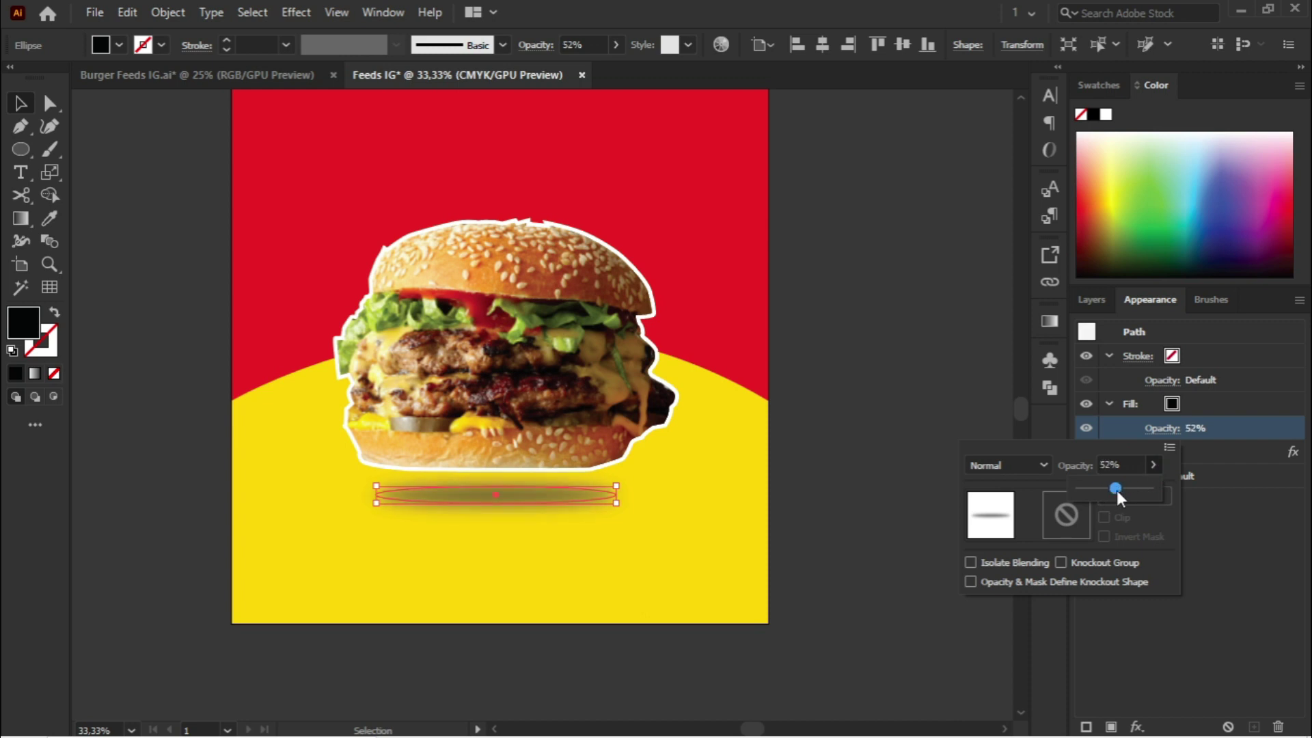
Step: Increase the Gaussian Blur radius of the shadow ellipse below the burger to about 87 pixels
click(937, 354)
click(836, 307)
scroll(835, 306, down, 1)
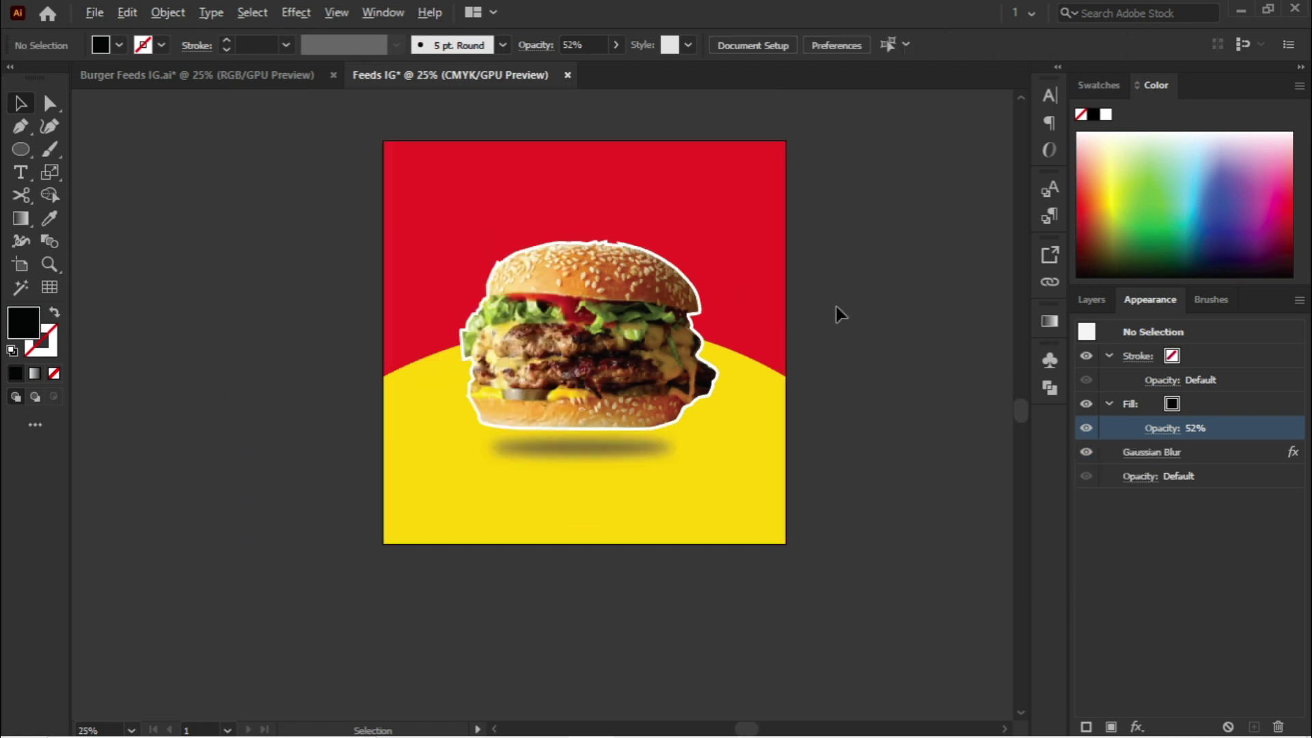
scroll(711, 427, up, 1)
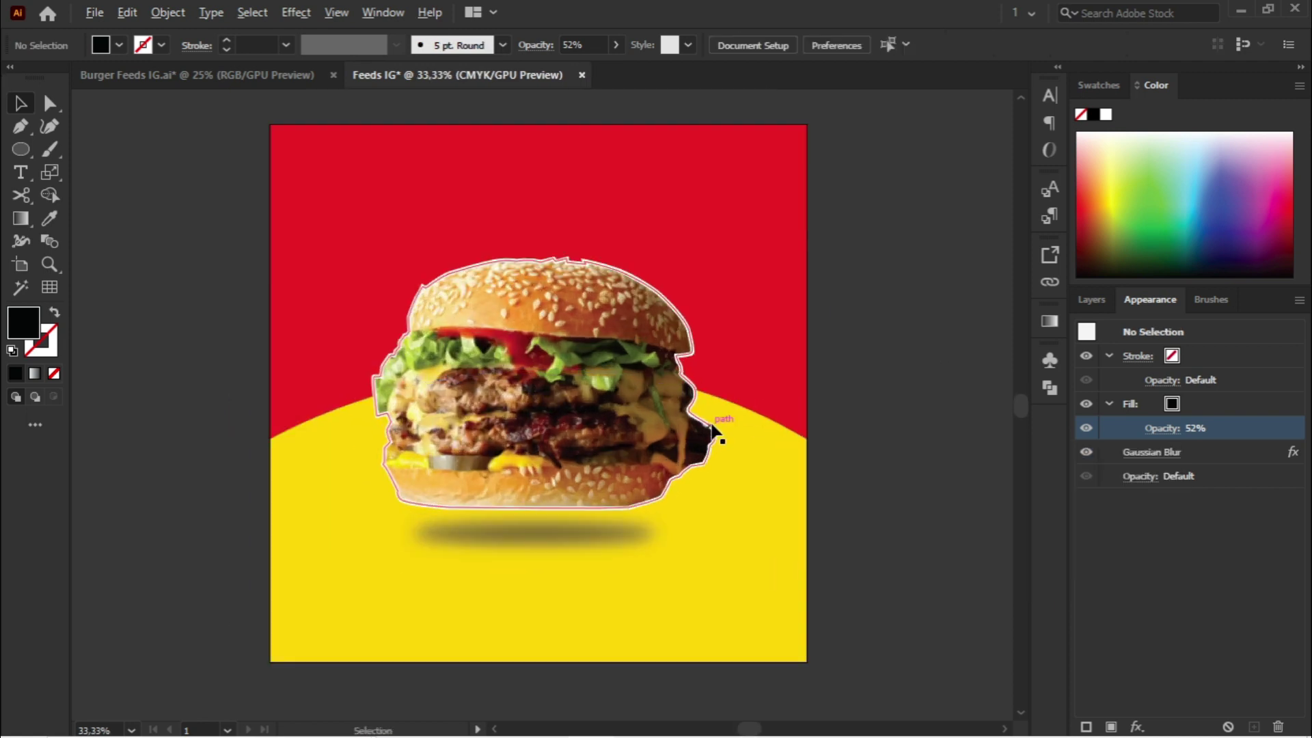
click(604, 532)
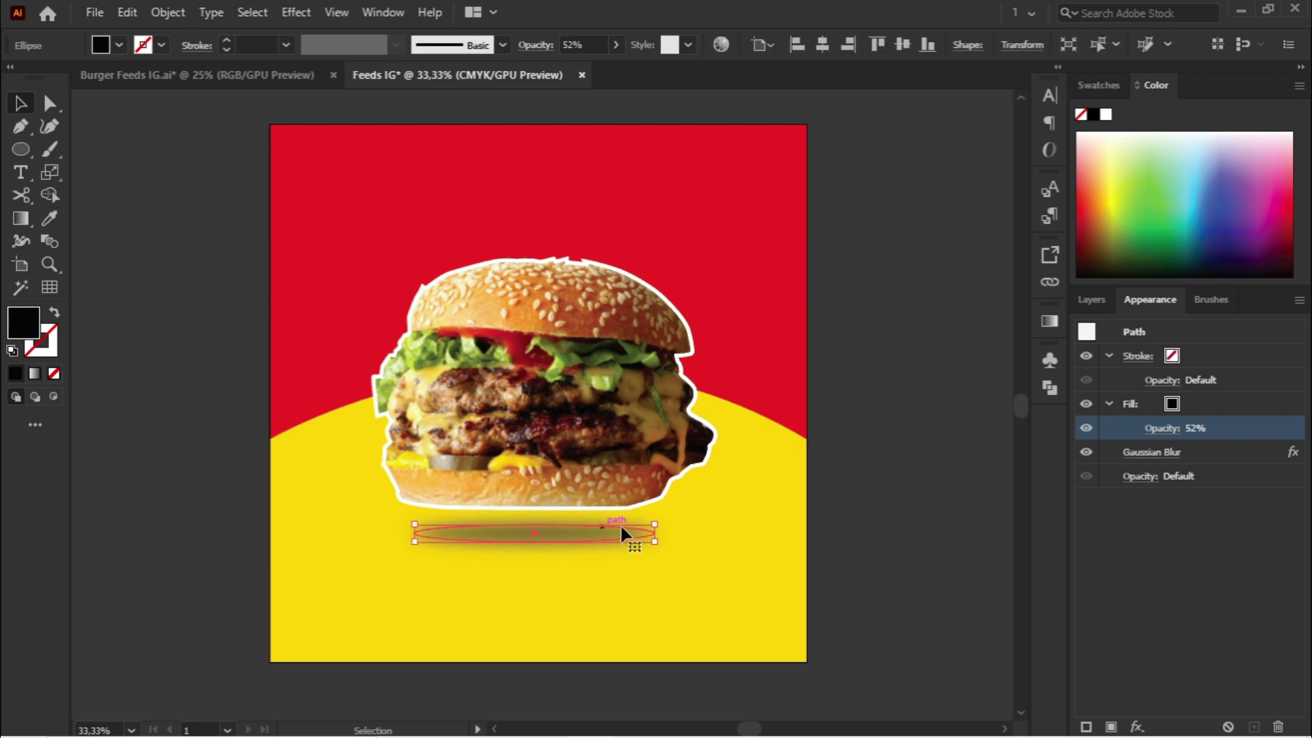
click(1148, 452)
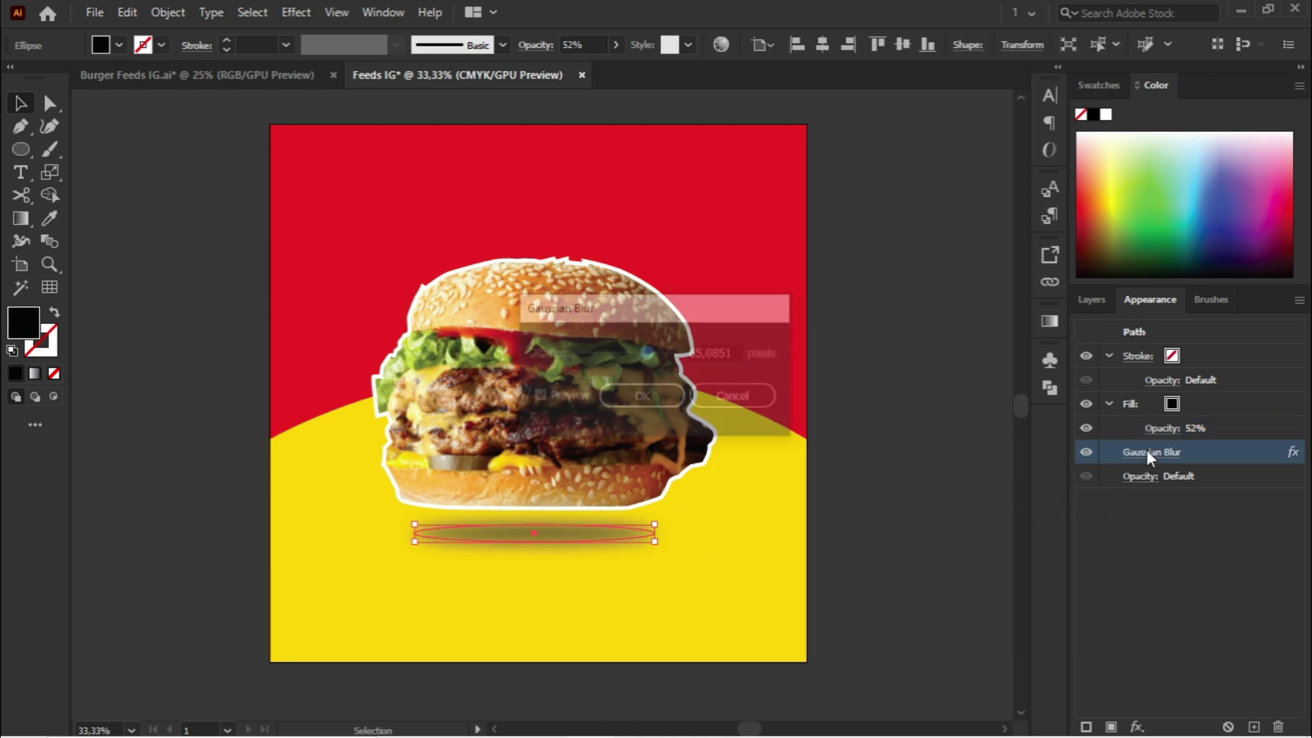
drag(654, 359, 657, 351)
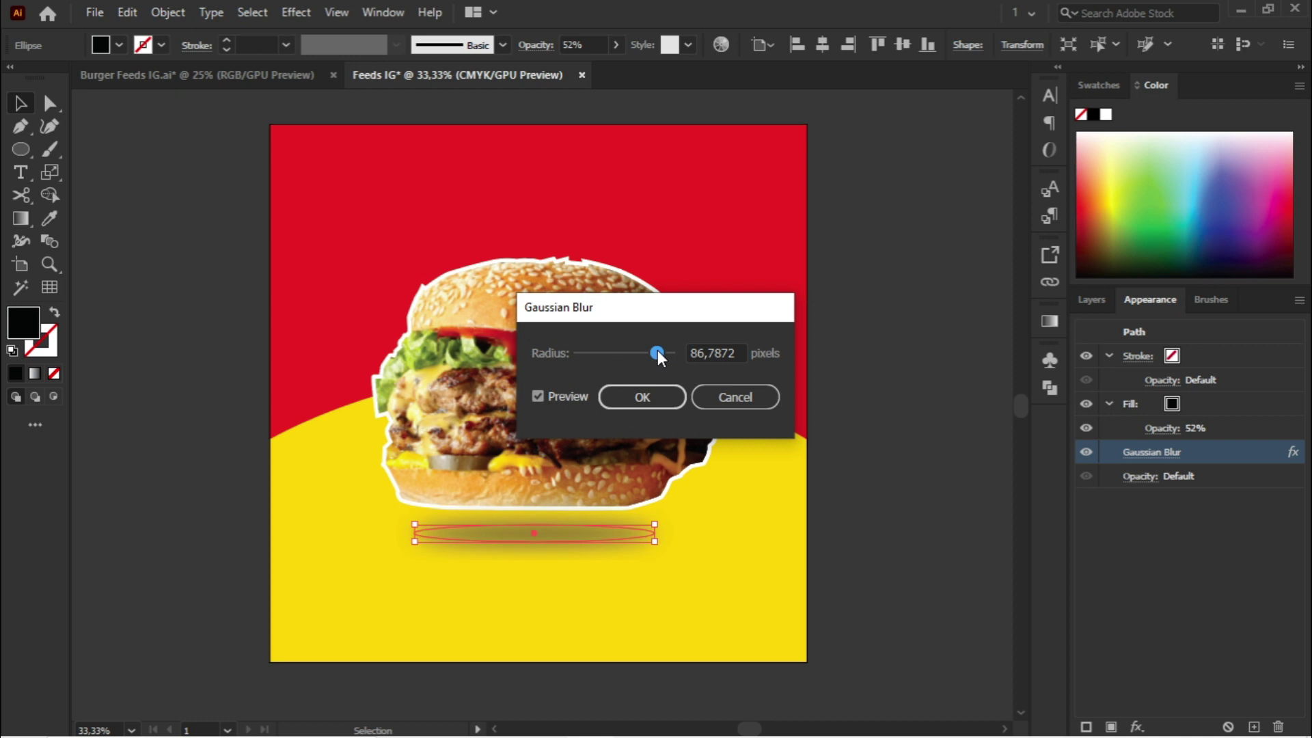
click(643, 397)
click(907, 427)
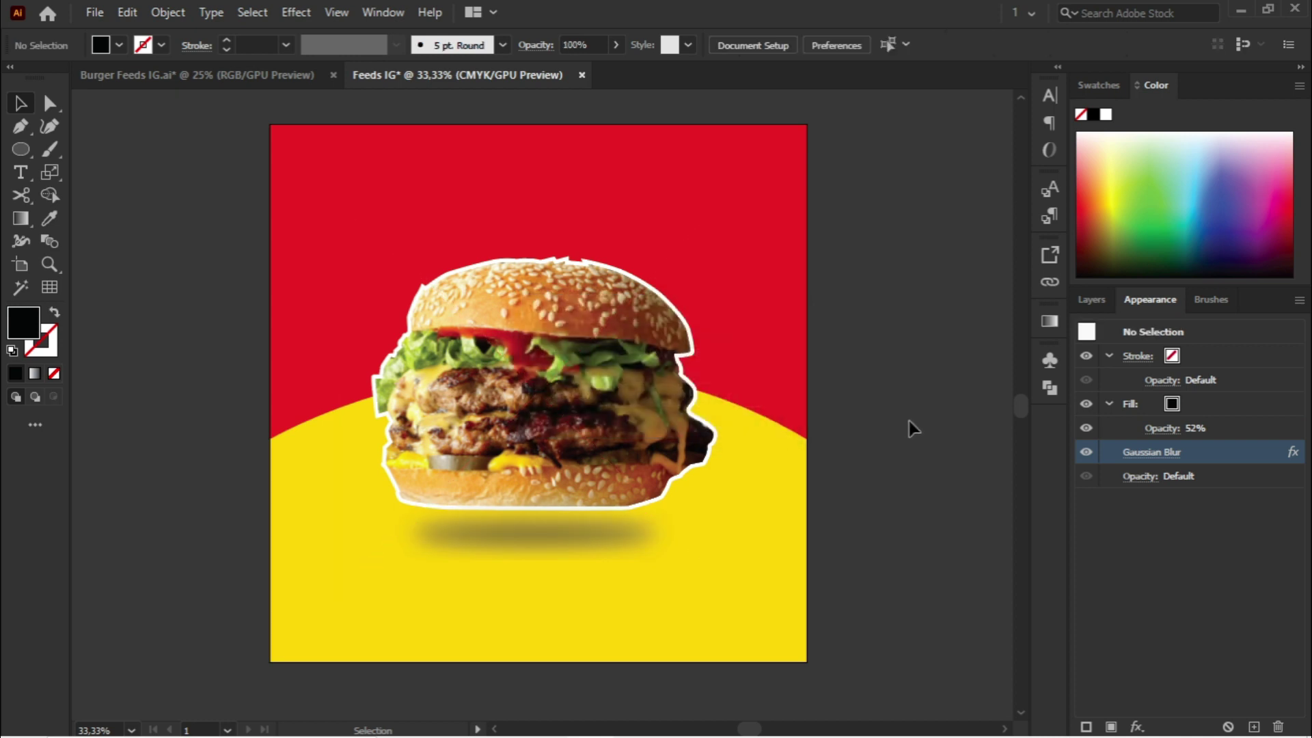
Step: Widen the shadow ellipse on both sides and flatten it so it spans most of the burger's width
click(569, 531)
drag(654, 541, 671, 541)
drag(414, 541, 390, 532)
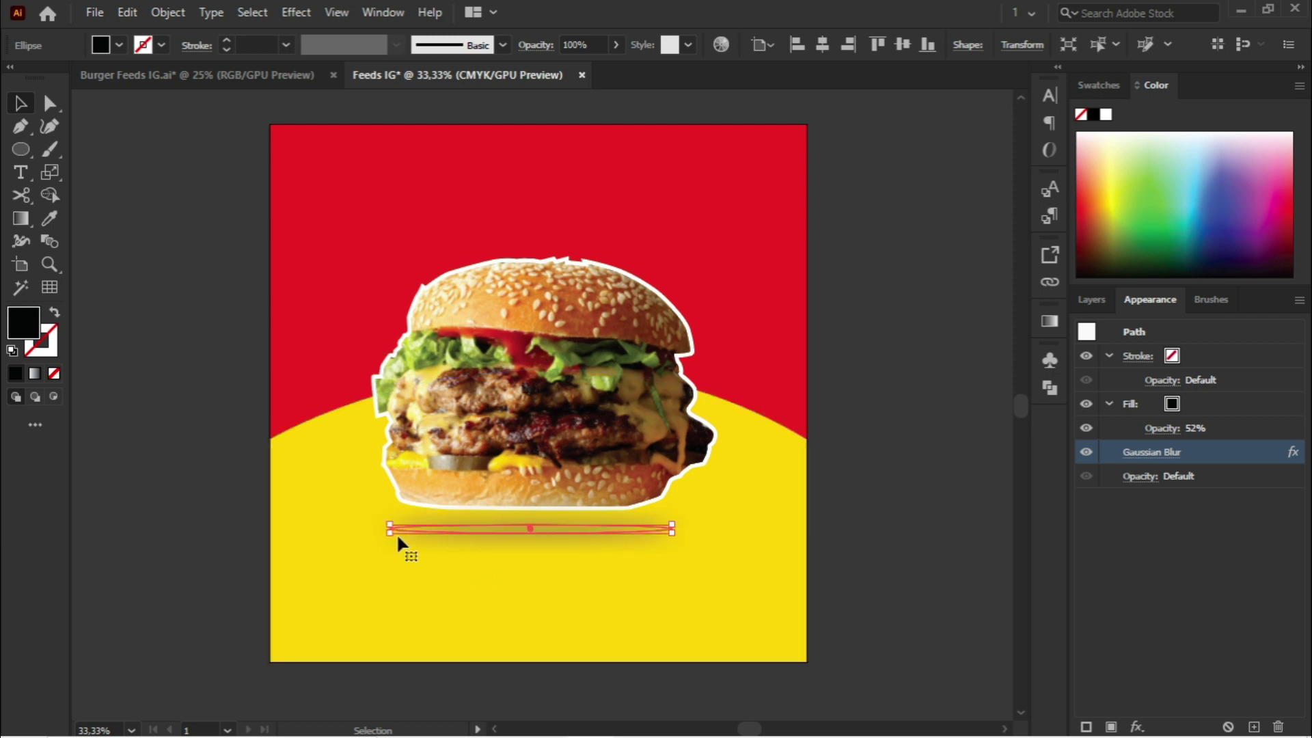
click(881, 527)
scroll(625, 413, down, 2)
scroll(589, 382, up, 1)
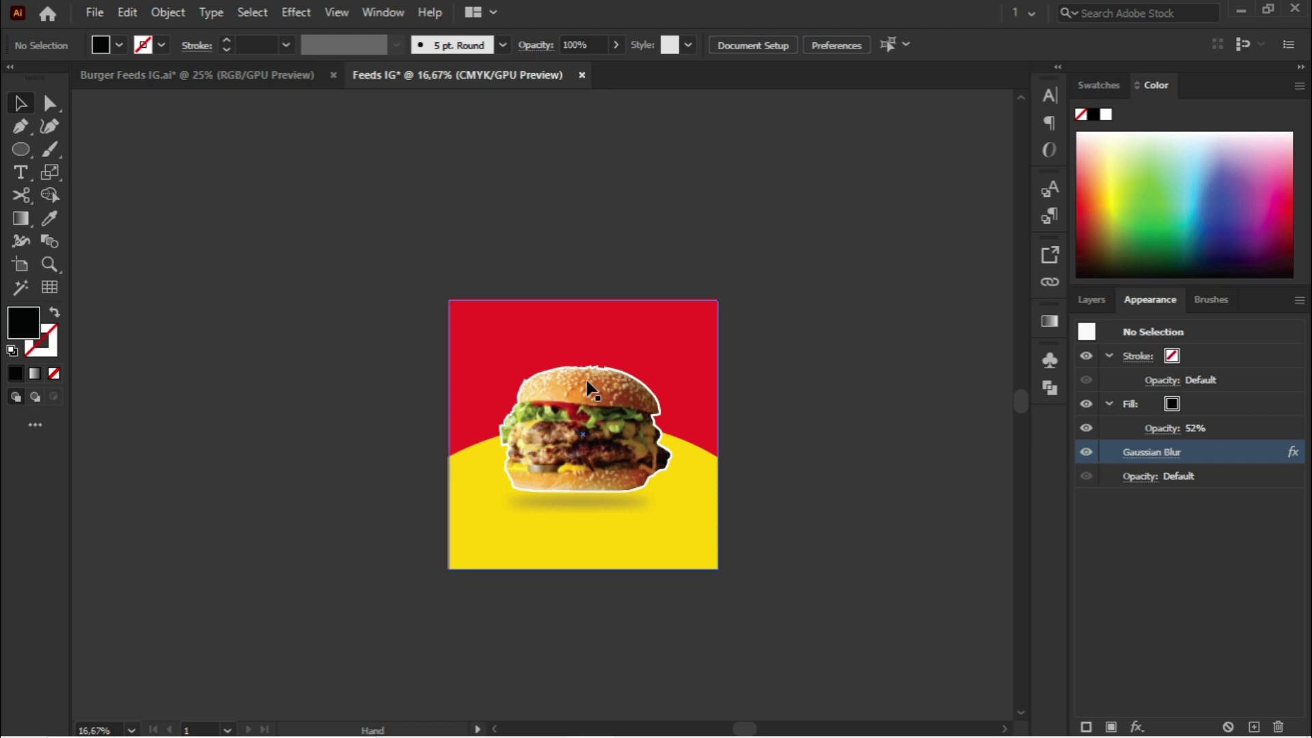
scroll(571, 419, up, 1)
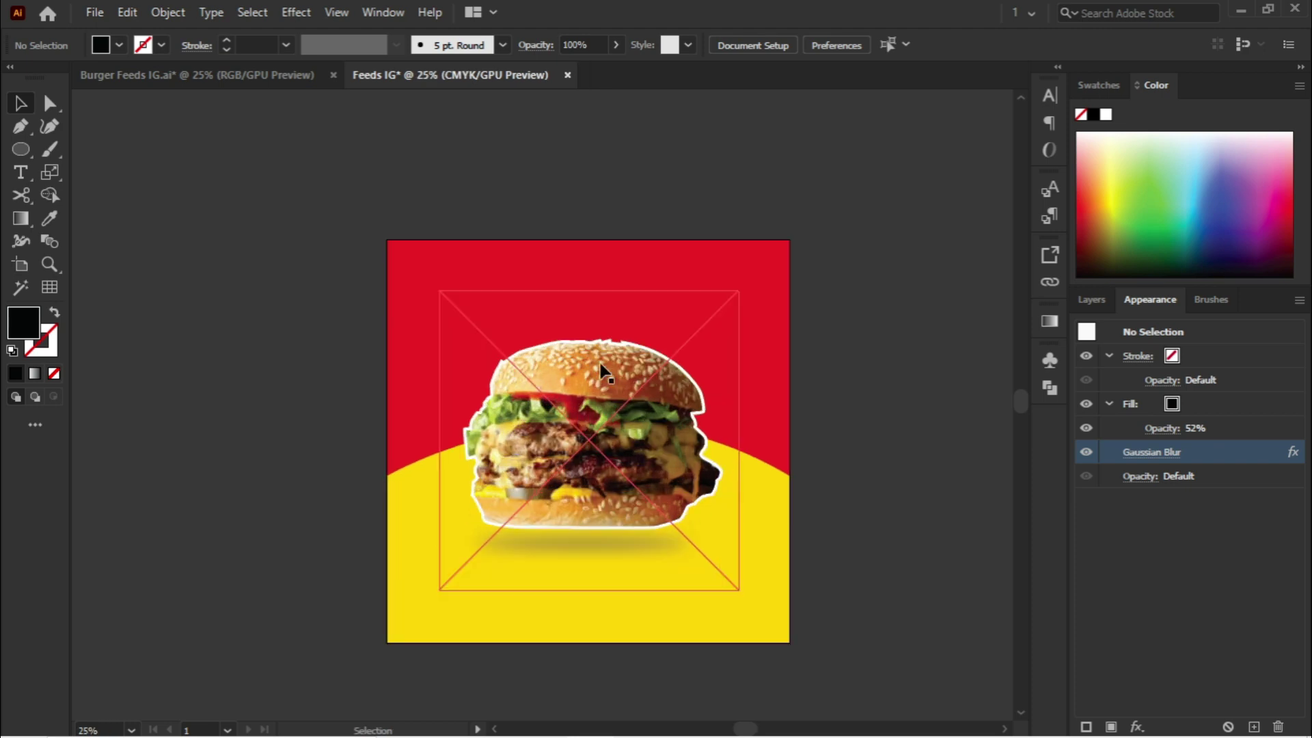
Step: Create a new layer above the burger's layer
click(1098, 304)
click(1127, 328)
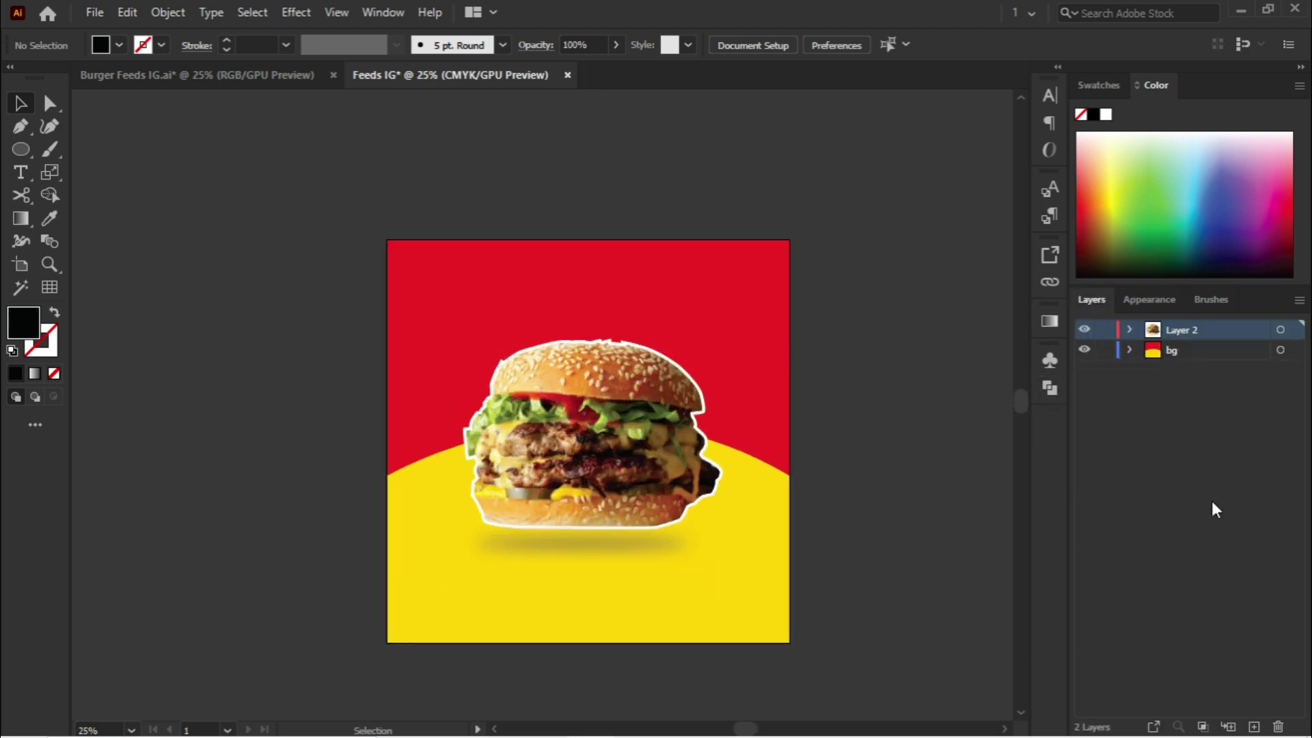
click(1252, 726)
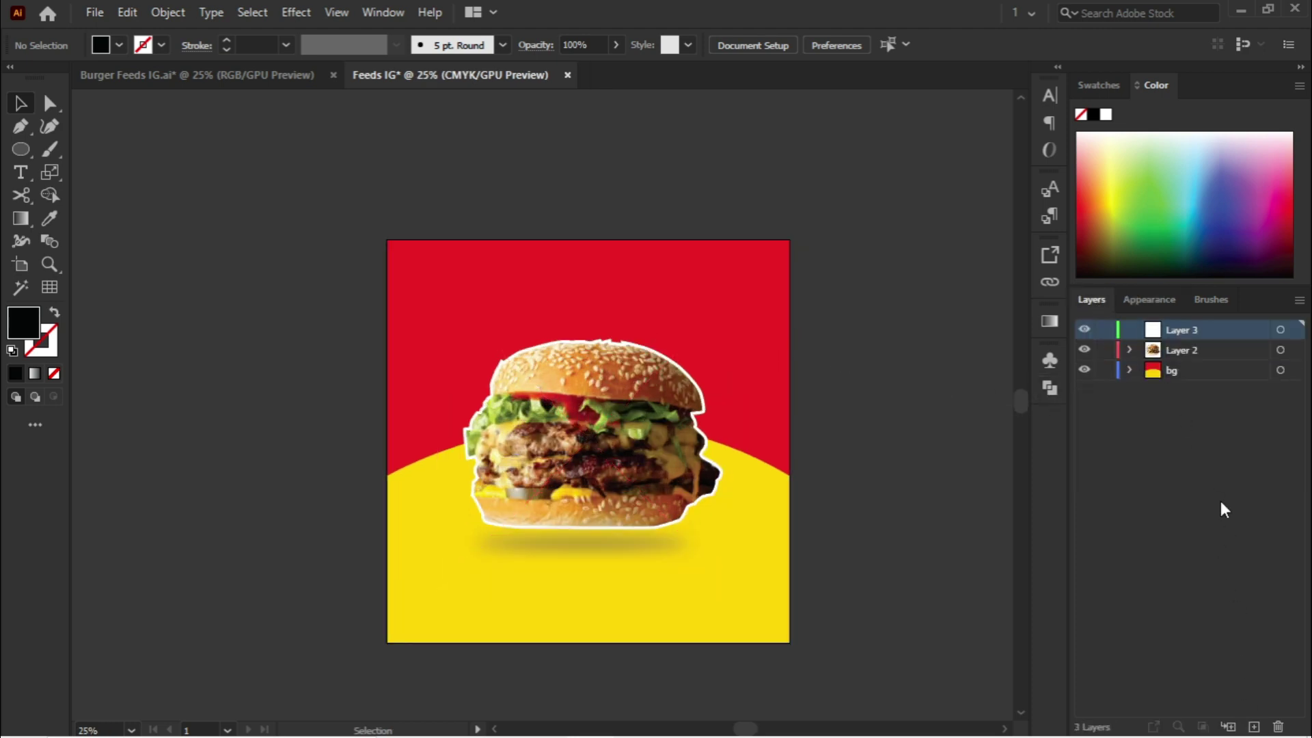
Step: Add the headline "DELICIOUS" on the red area above the burger and enlarge it to about 111 pt
click(19, 173)
scroll(535, 294, up, 1)
click(535, 261)
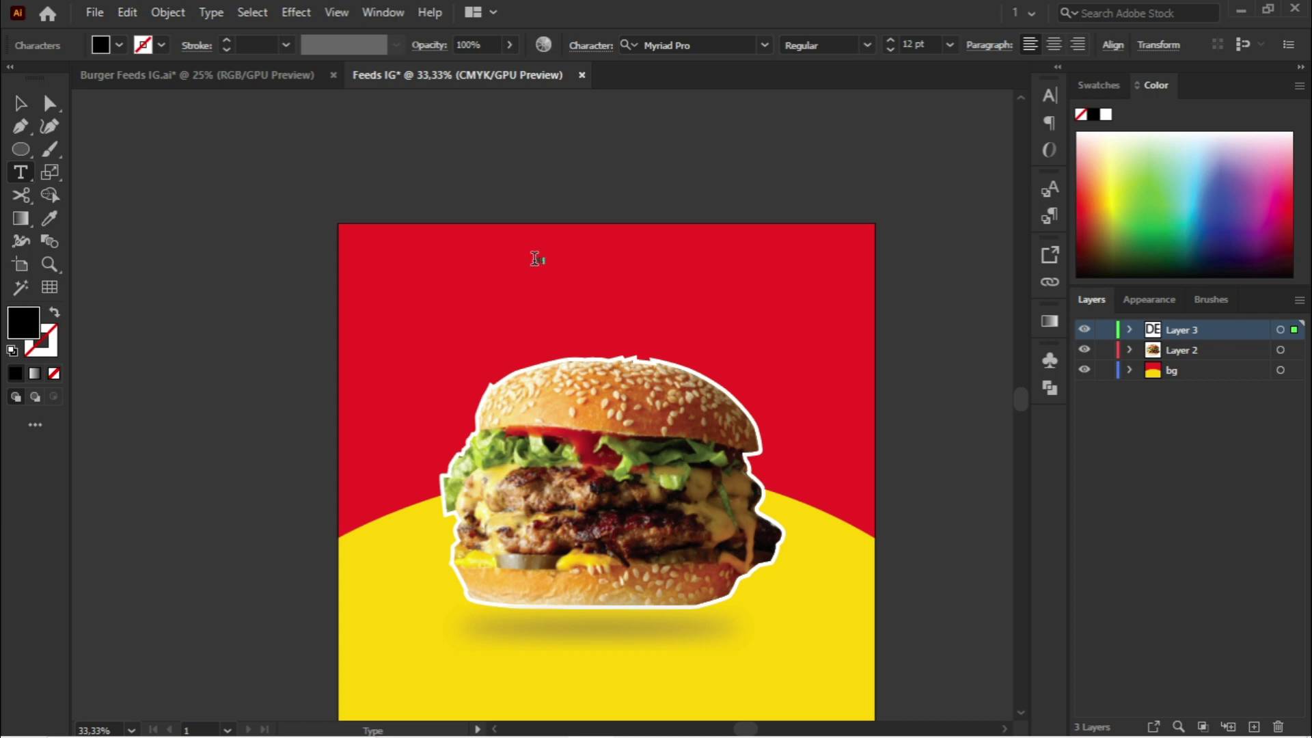
click(24, 101)
drag(561, 269, 649, 269)
Step: Set the headline's font to Delicious and adjust its position above the burger
click(764, 44)
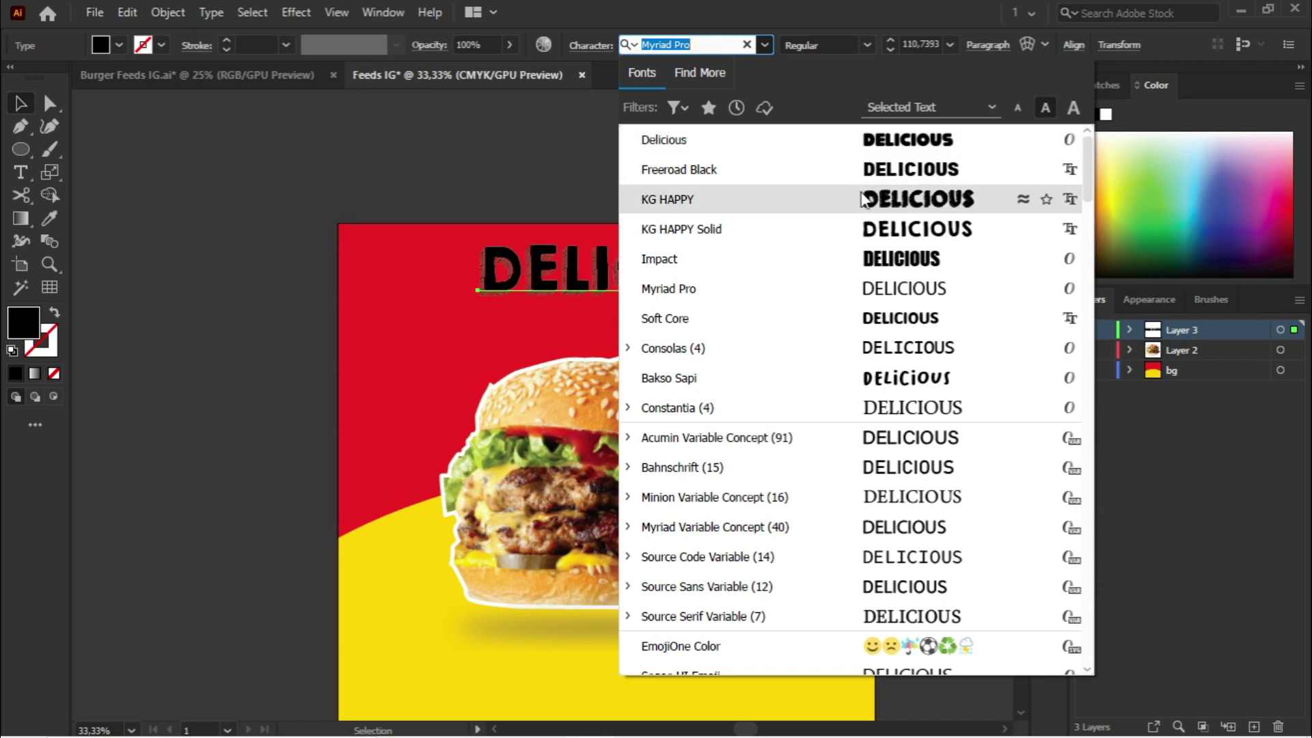
click(839, 148)
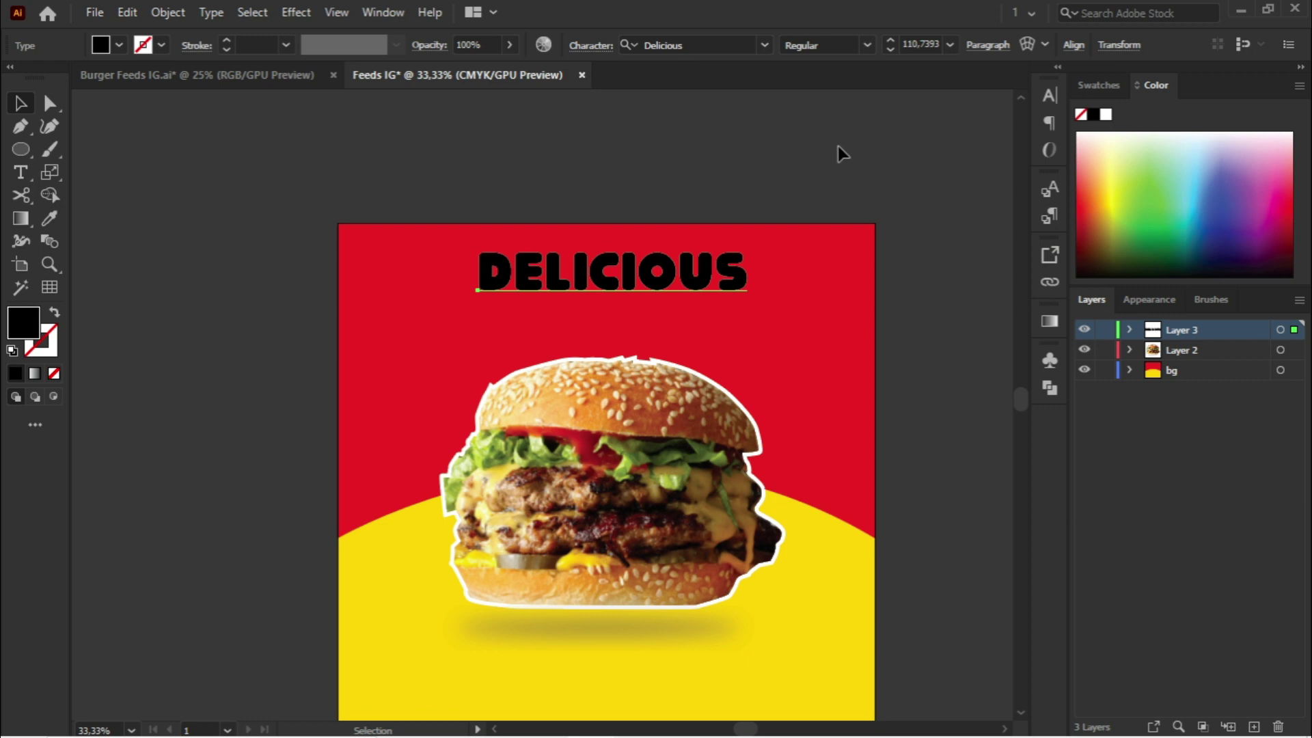
drag(690, 267, 663, 277)
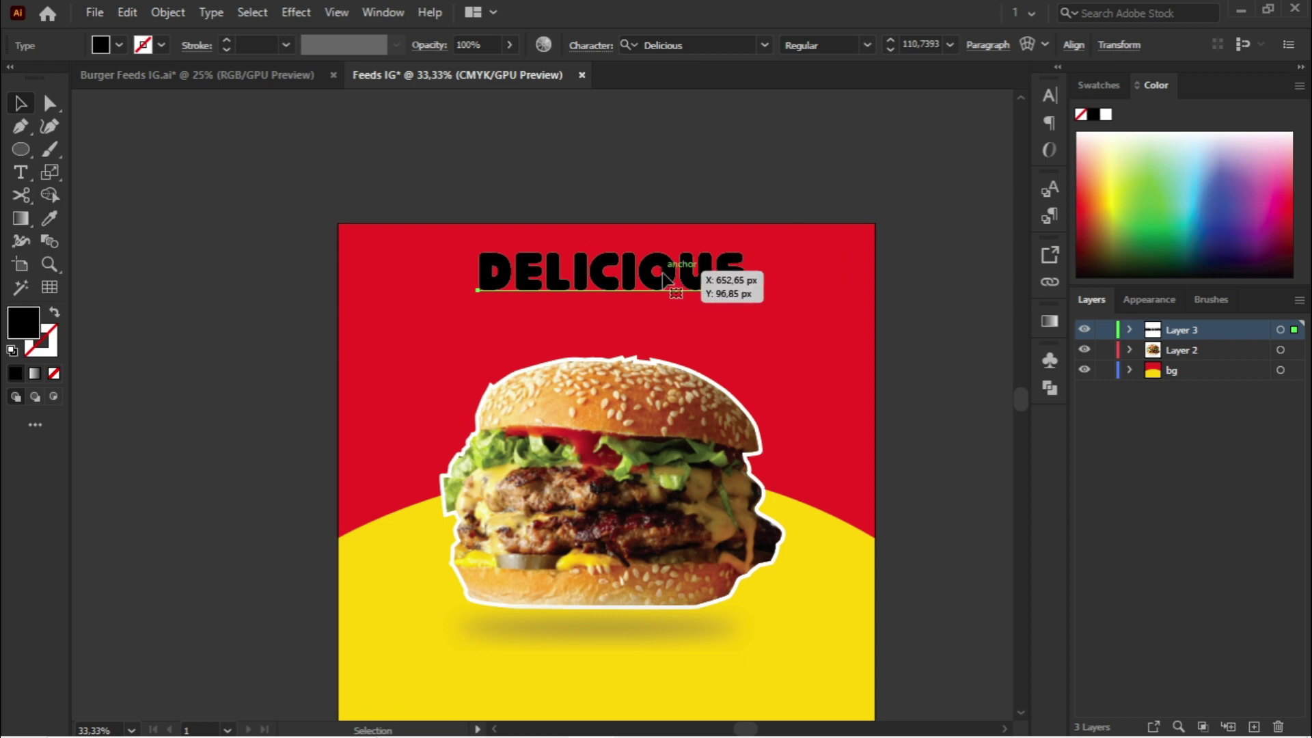
drag(504, 270, 495, 269)
Step: Enlarge the "DELICIOUS" headline to about 124 pt and centre it above the burger
key(ctrl+t)
click(709, 284)
drag(739, 303, 755, 307)
mouse_move(703, 273)
mouse_down()
mouse_move(716, 287)
mouse_move(713, 273)
mouse_up()
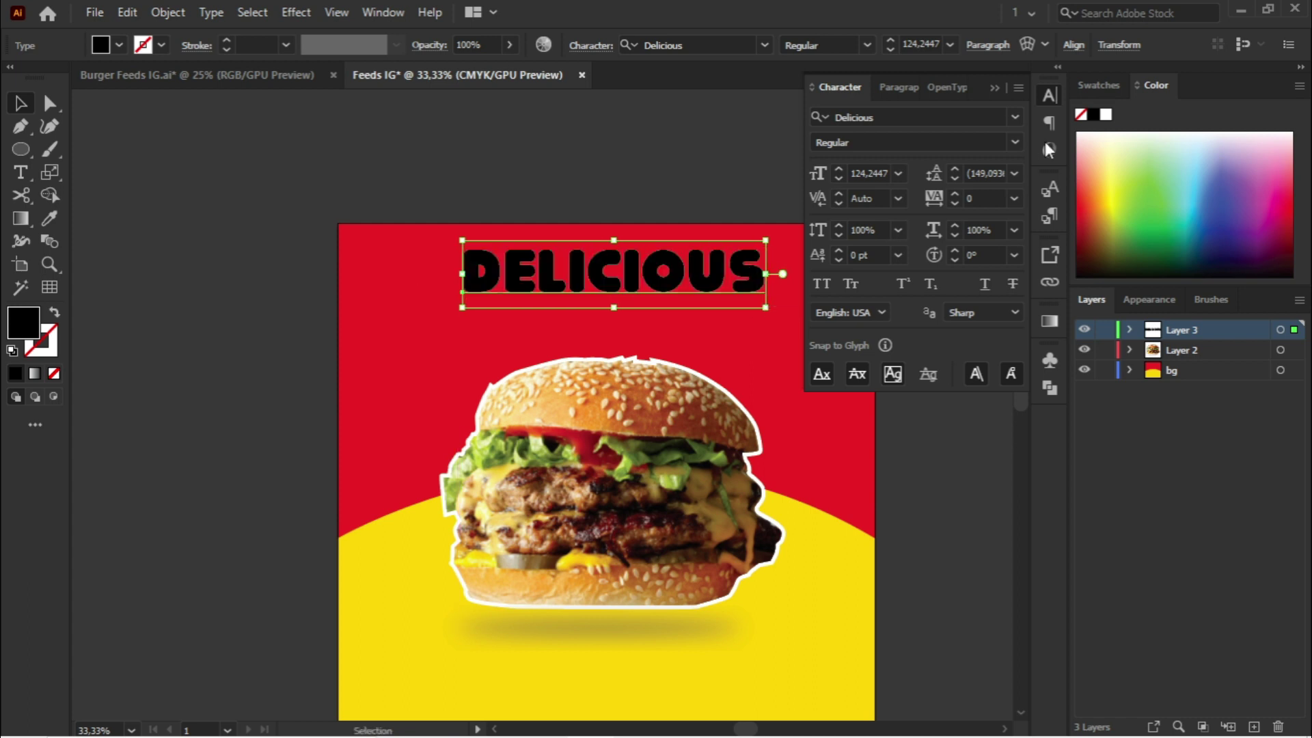
click(996, 86)
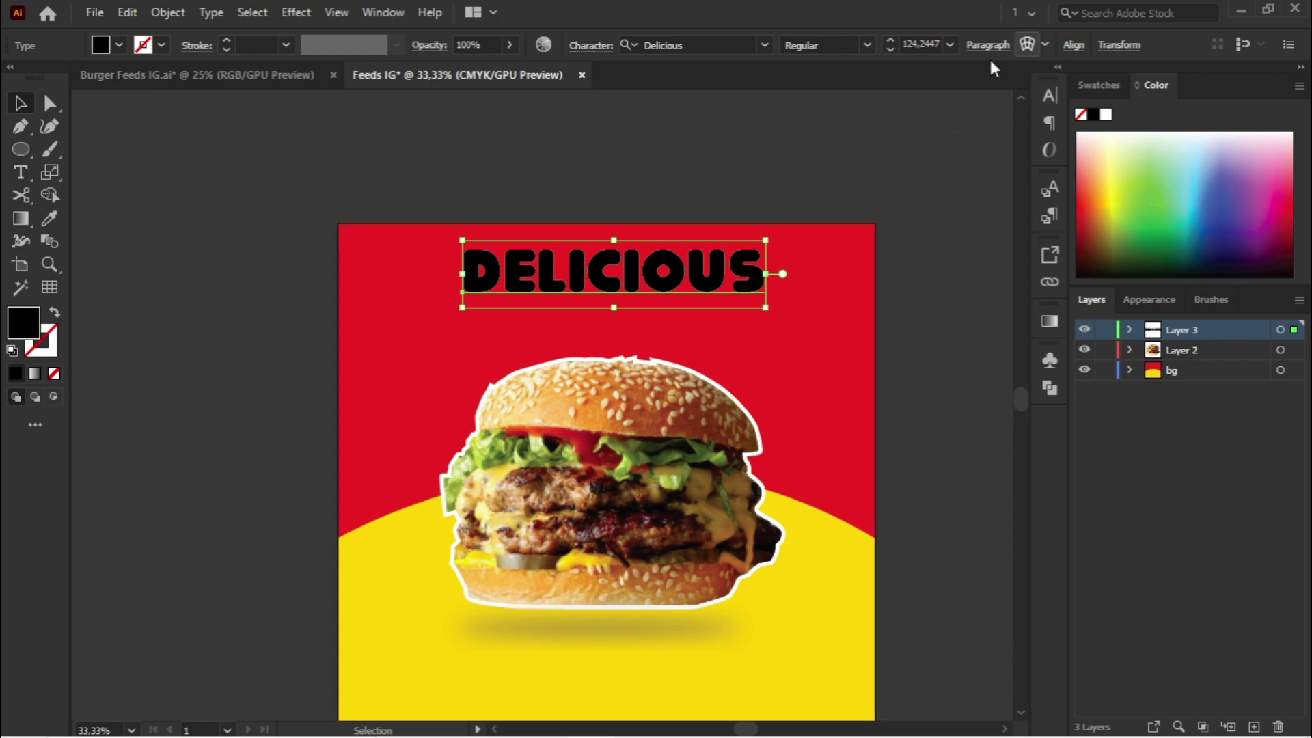
Step: Fill the headline with white (ffffff) and nudge it slightly to the left
double_click(34, 329)
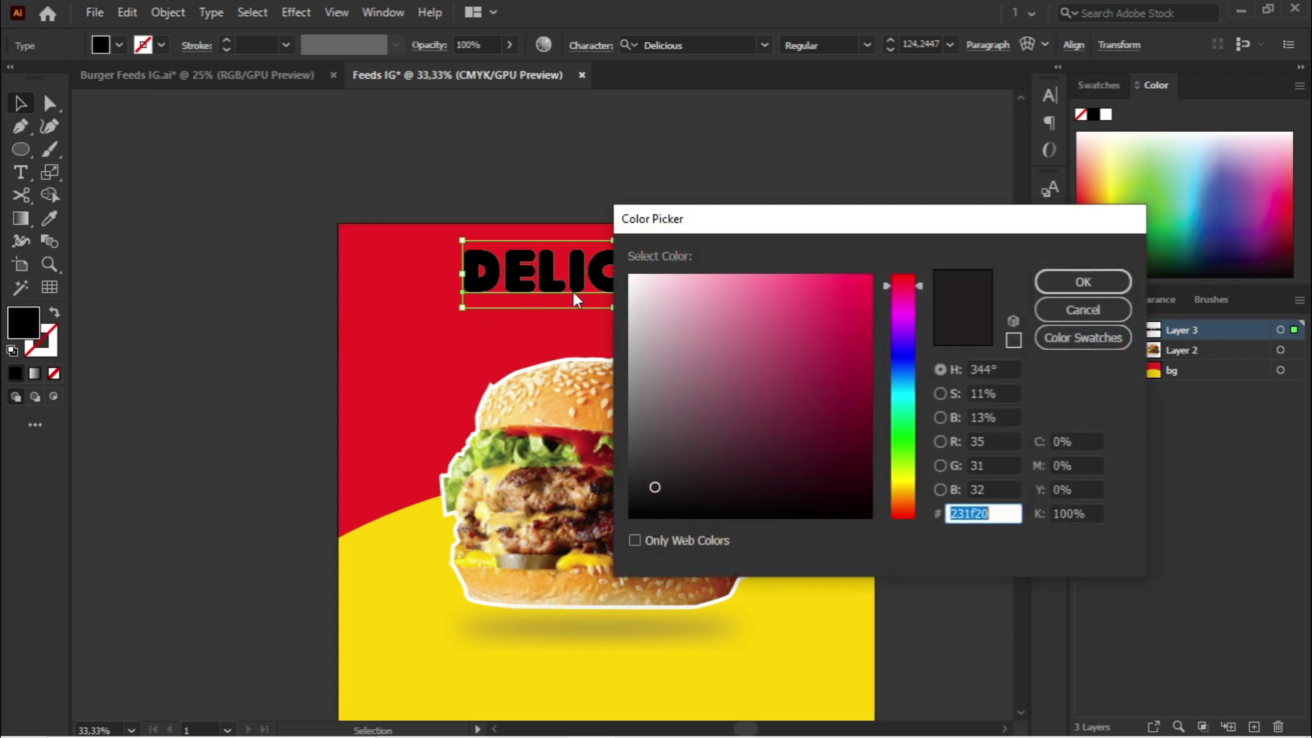
text(ffffff)
click(1060, 284)
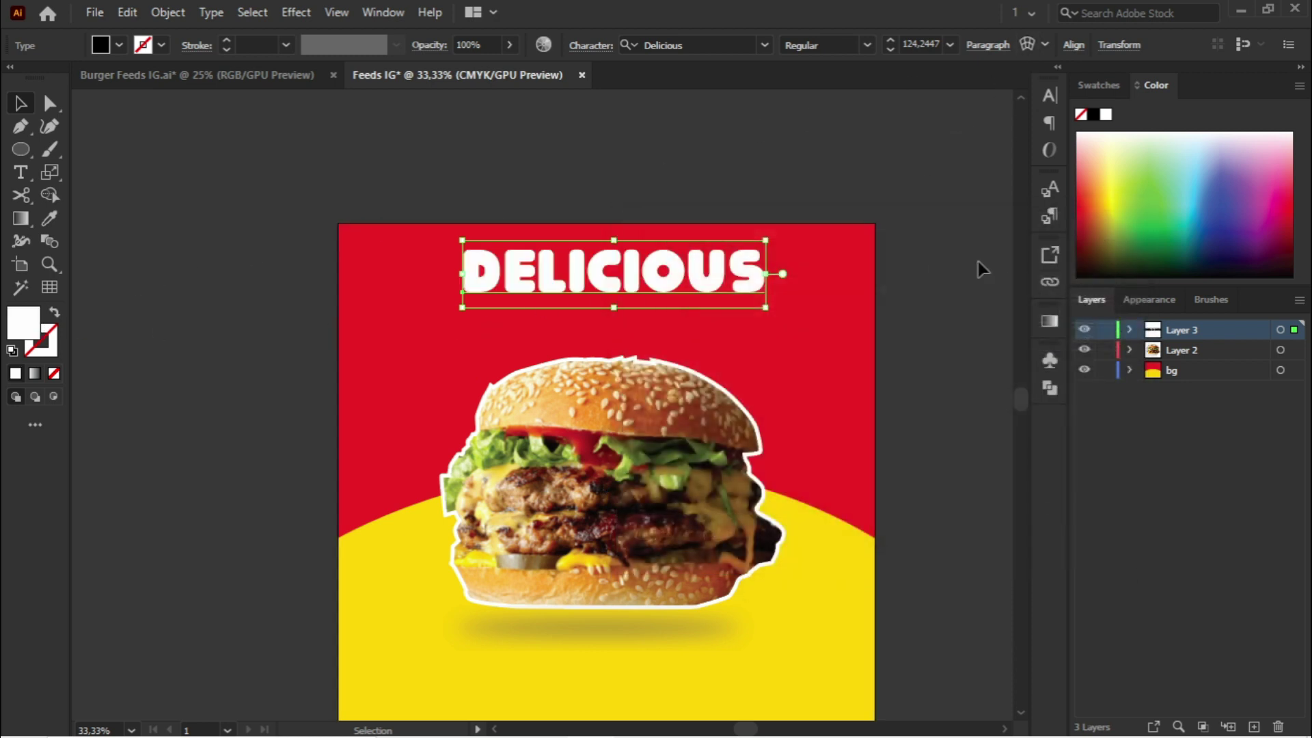
click(814, 206)
drag(725, 270, 719, 269)
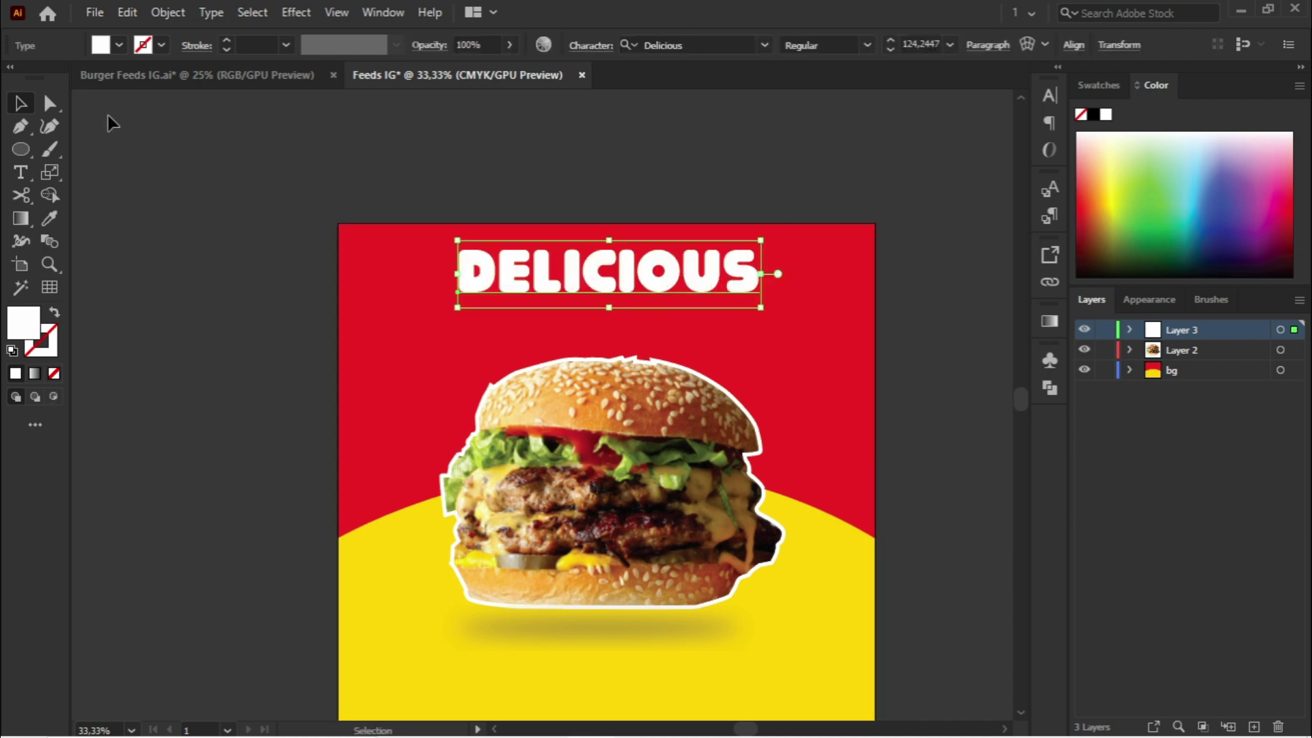
Step: Add the text "DOUBLE CHEESY BEEF" in the Delicious font just below the headline
click(21, 175)
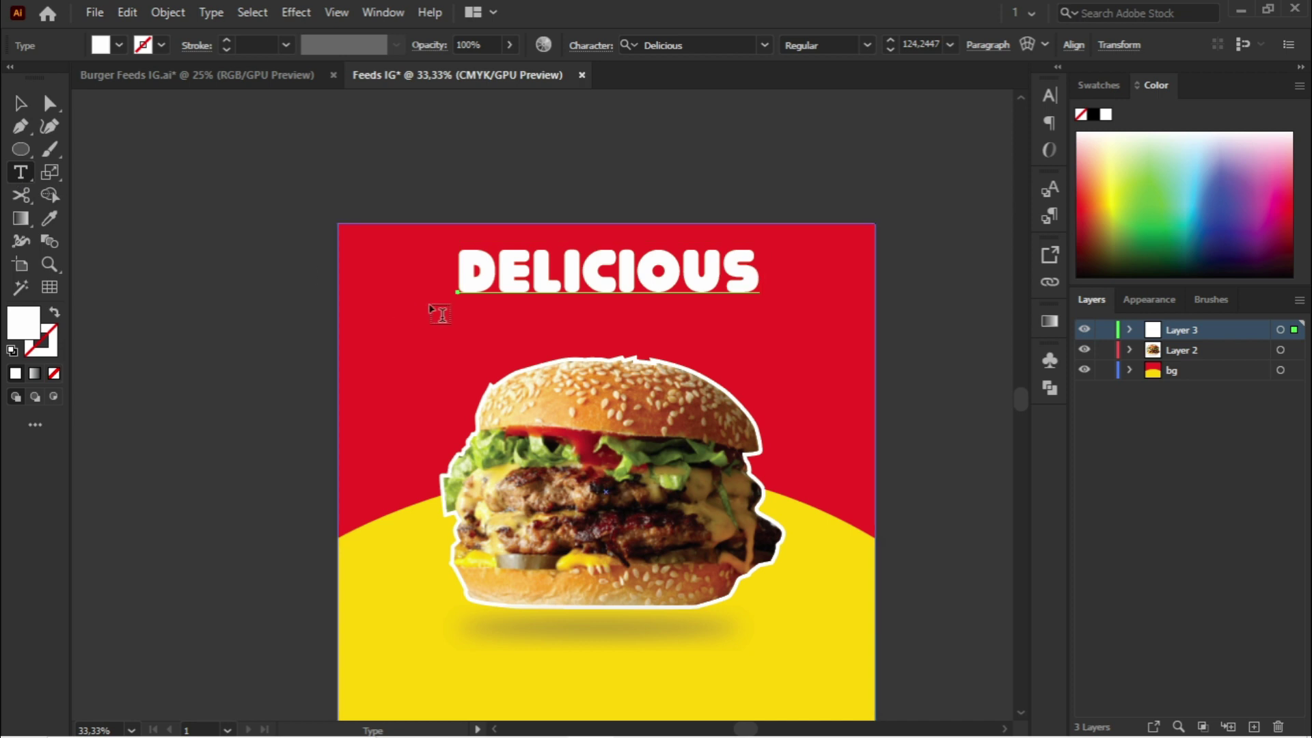
click(556, 308)
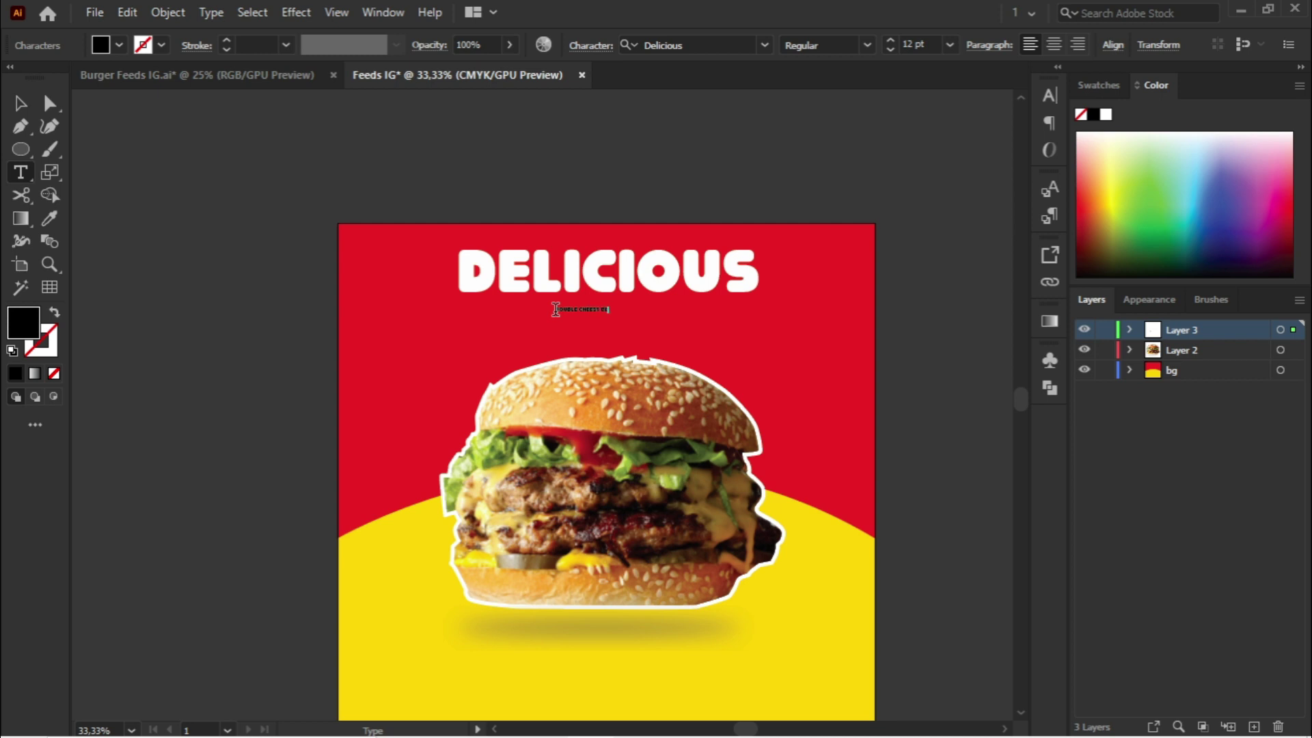
click(20, 103)
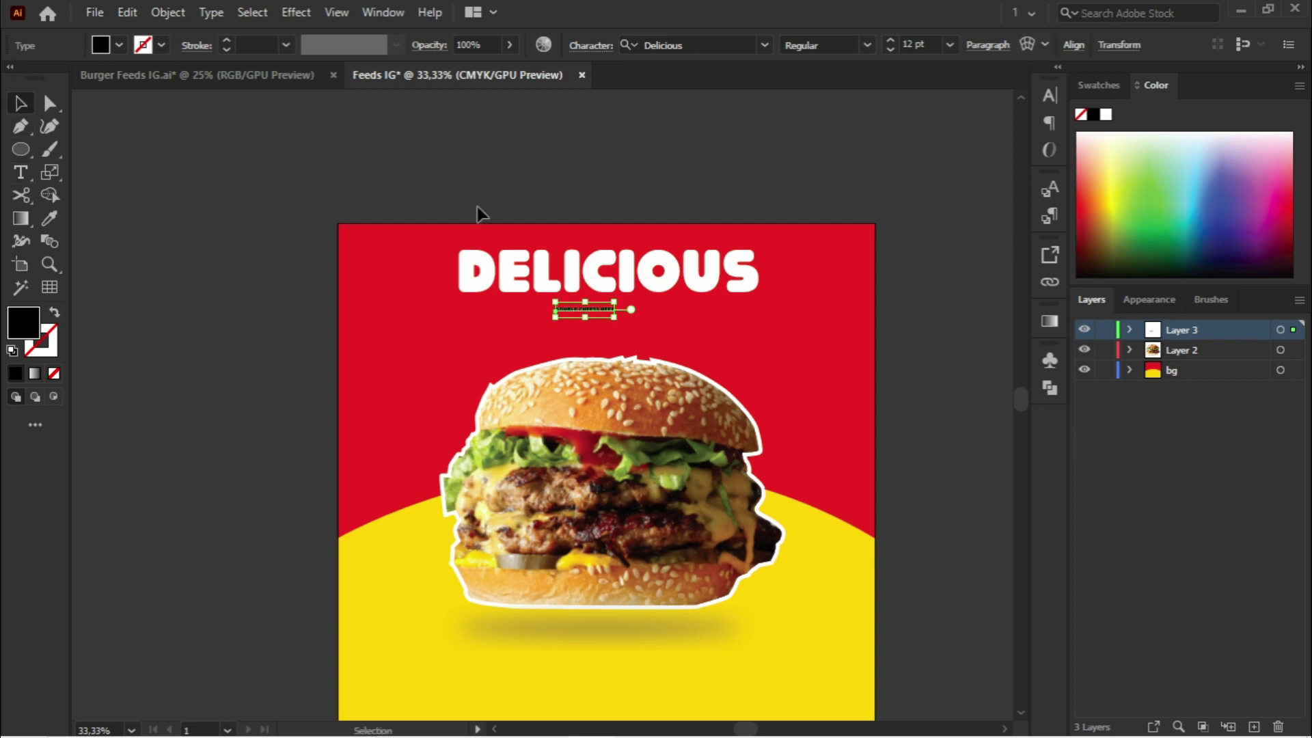
click(765, 45)
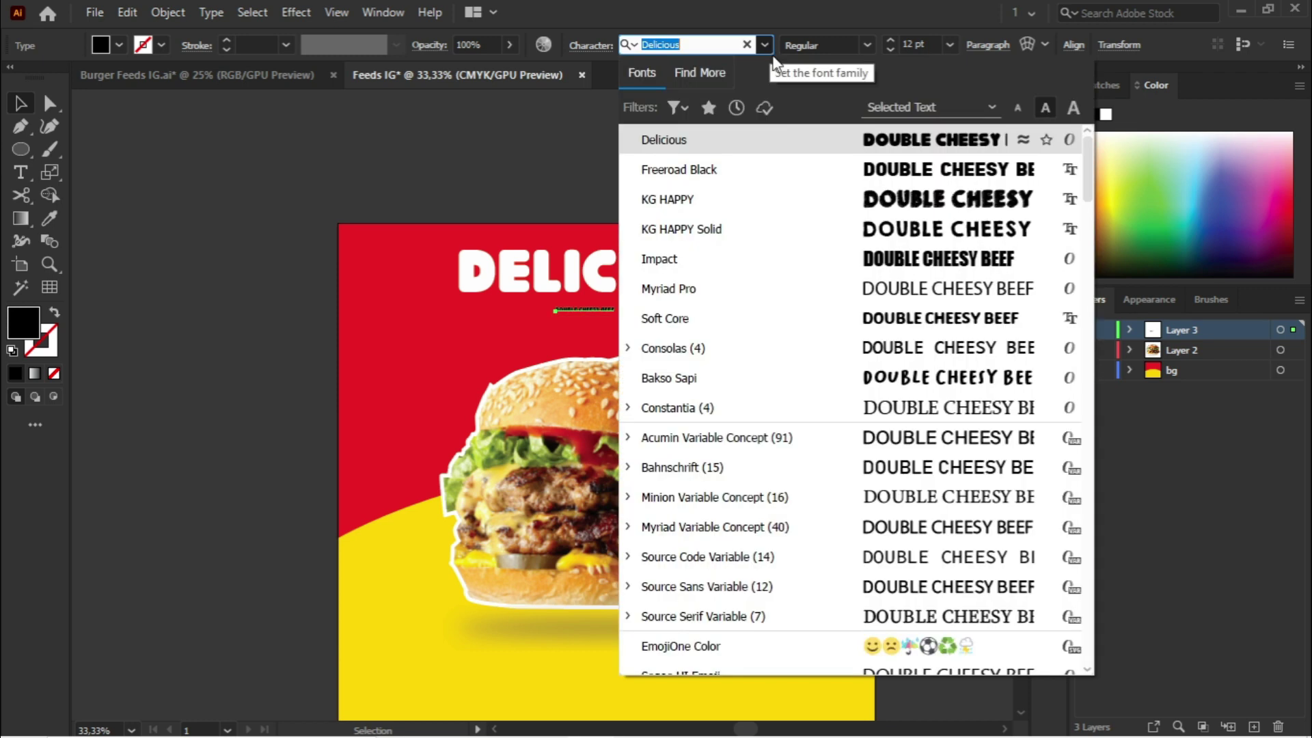
click(710, 139)
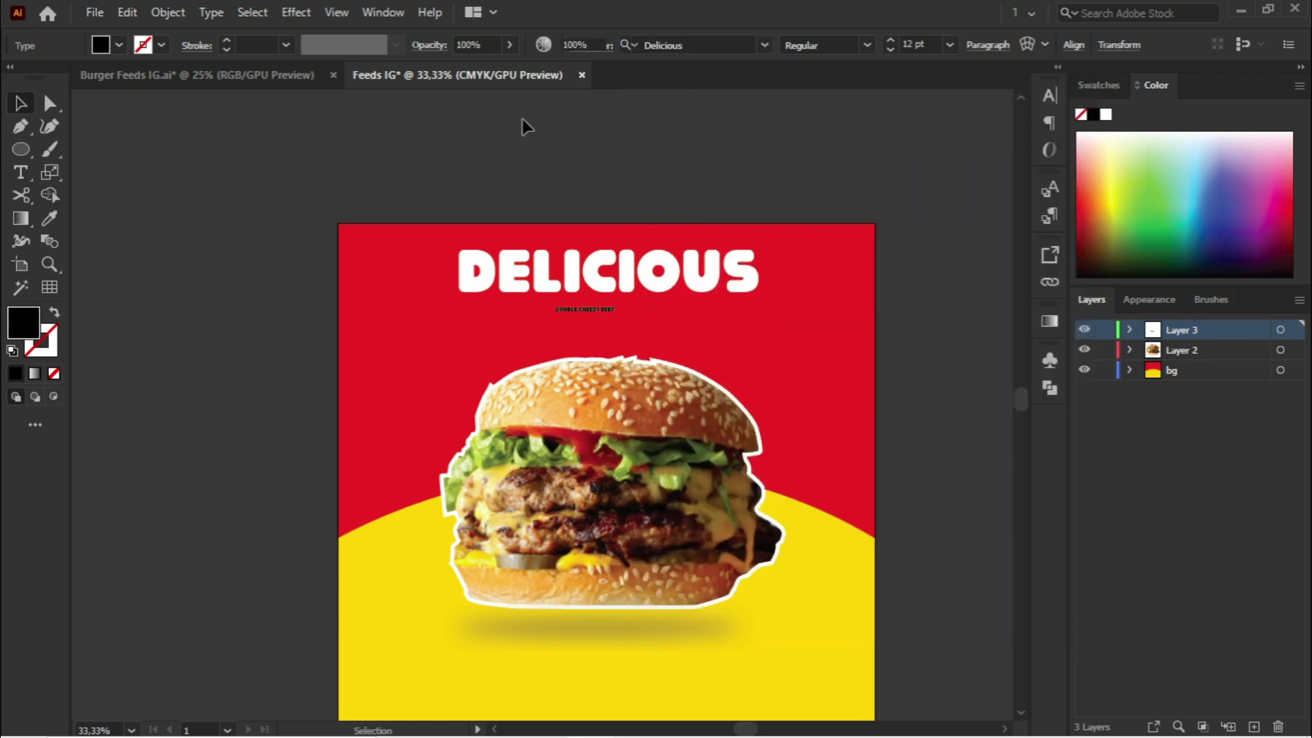
click(522, 122)
Step: Enlarge the "DOUBLE CHEESY BEEF" line to about 47 pt and centre it under the headline
key(ctrl+t)
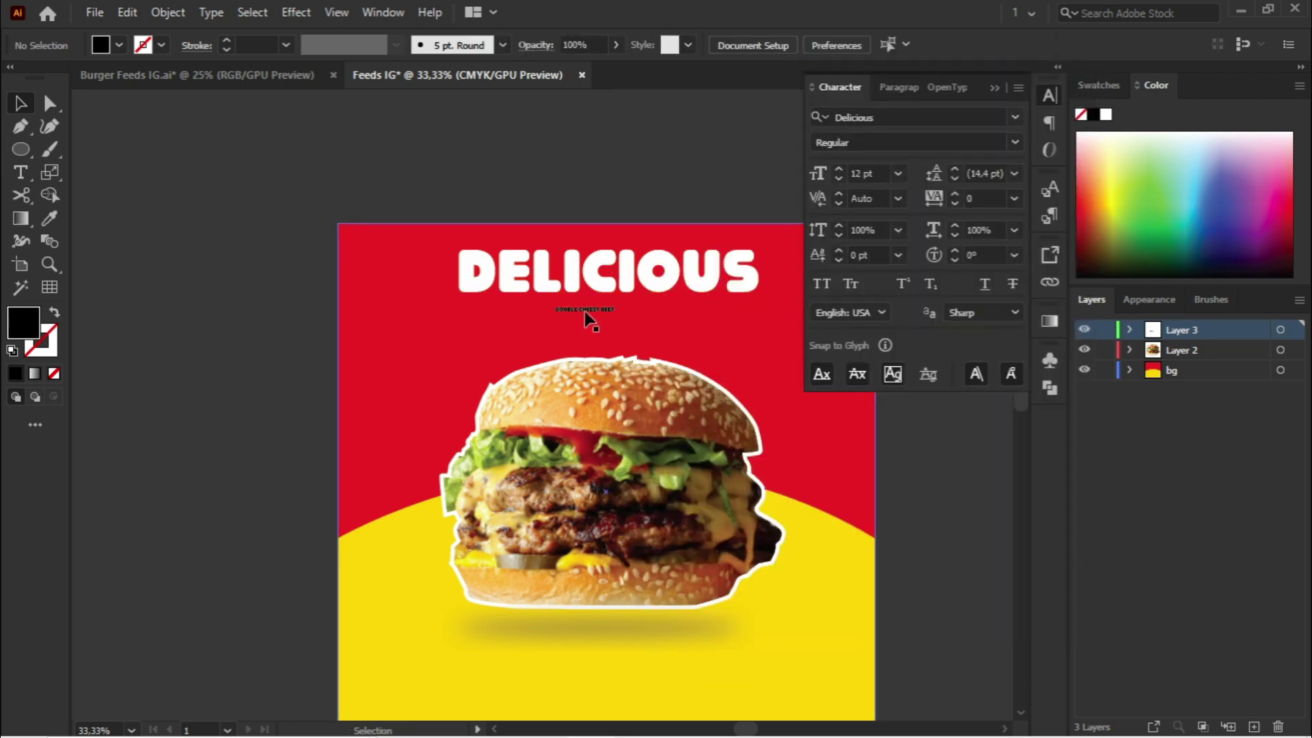
click(584, 310)
drag(618, 317, 695, 321)
drag(656, 313, 700, 328)
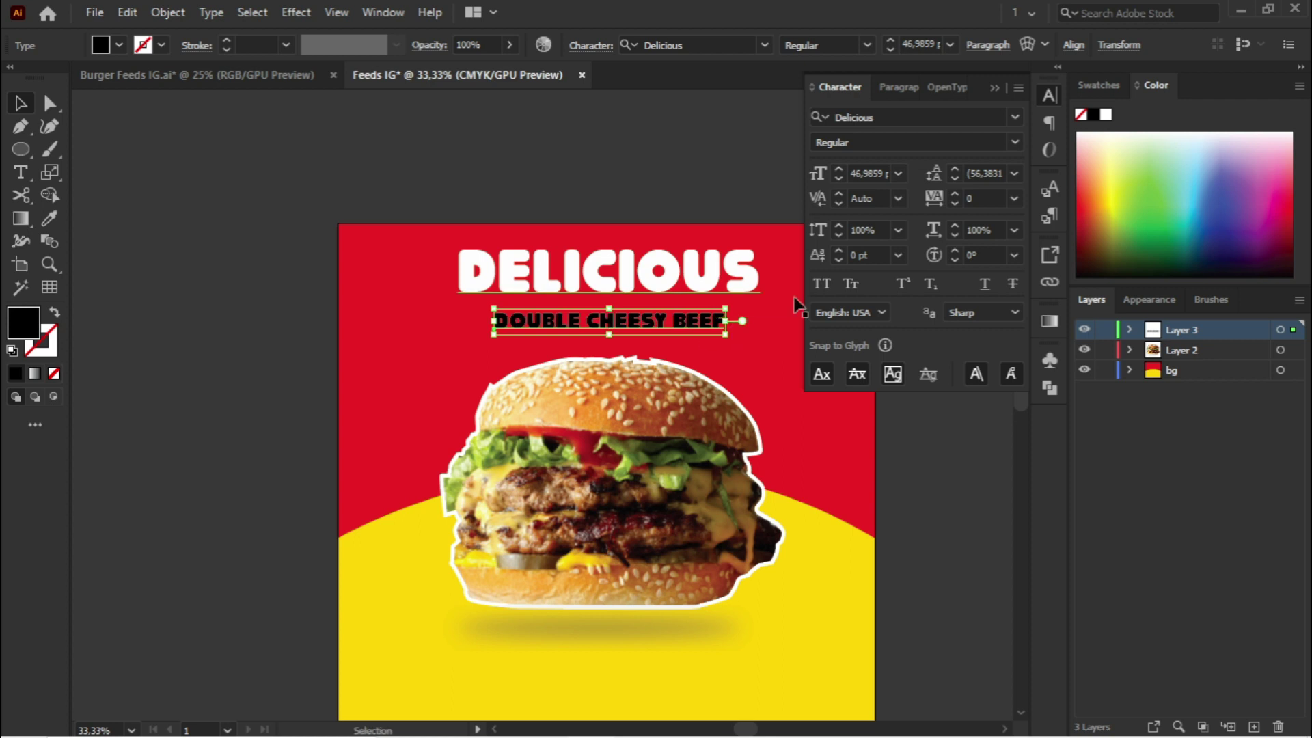
click(994, 88)
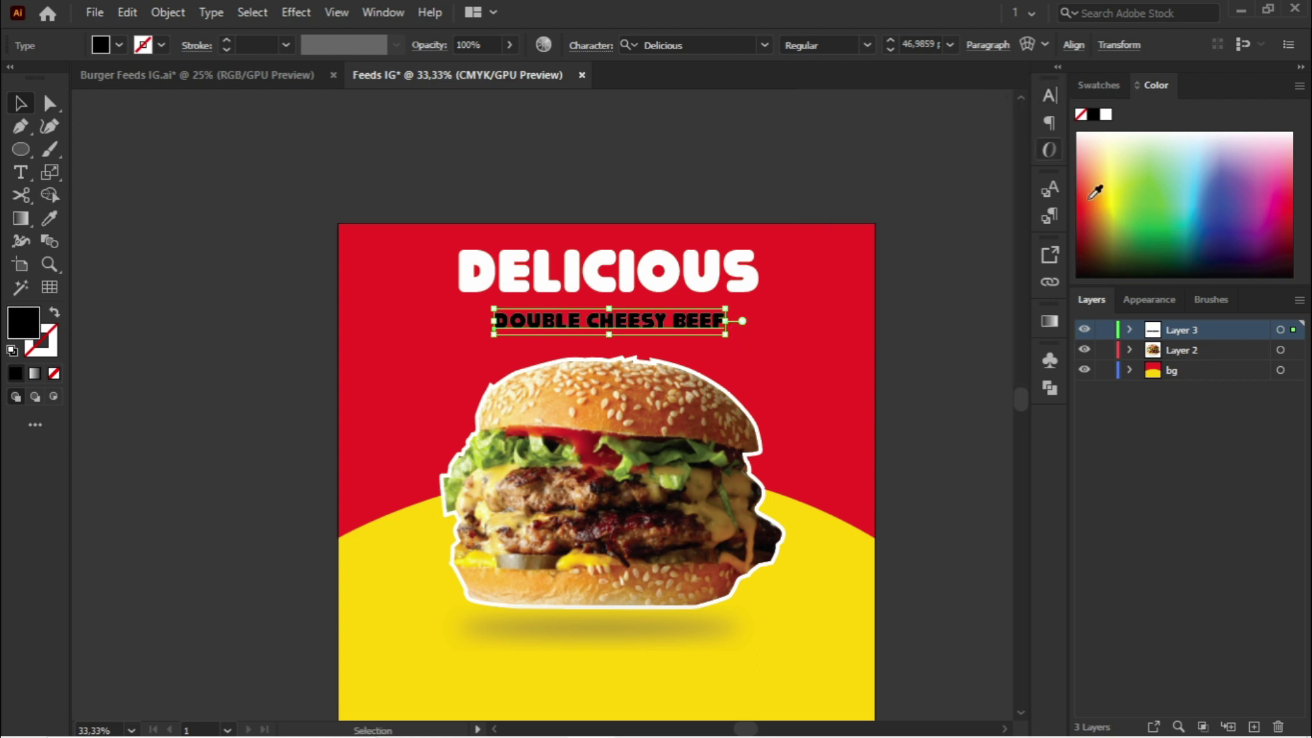
Step: Move the burger and its shadow down from the text, and lower the burger alone slightly closer to its shadow
click(1280, 351)
drag(626, 408, 626, 425)
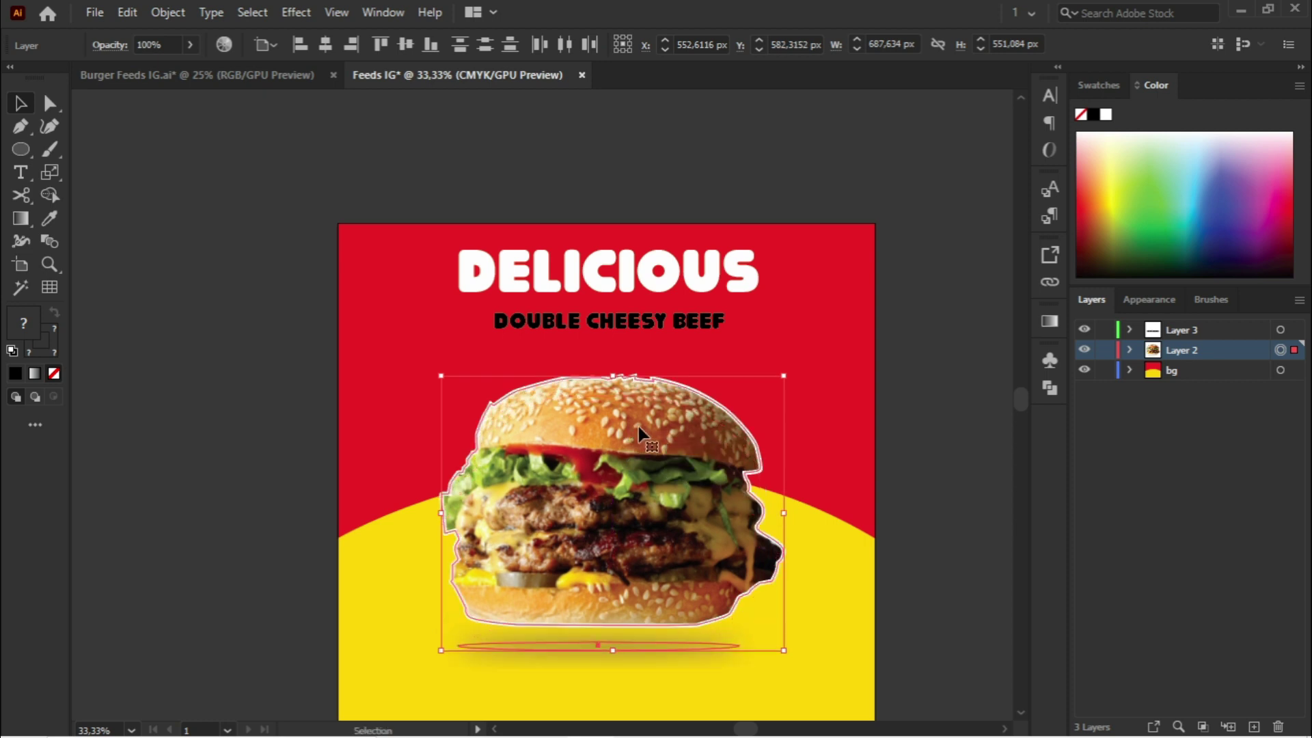
click(933, 483)
scroll(803, 423, down, 2)
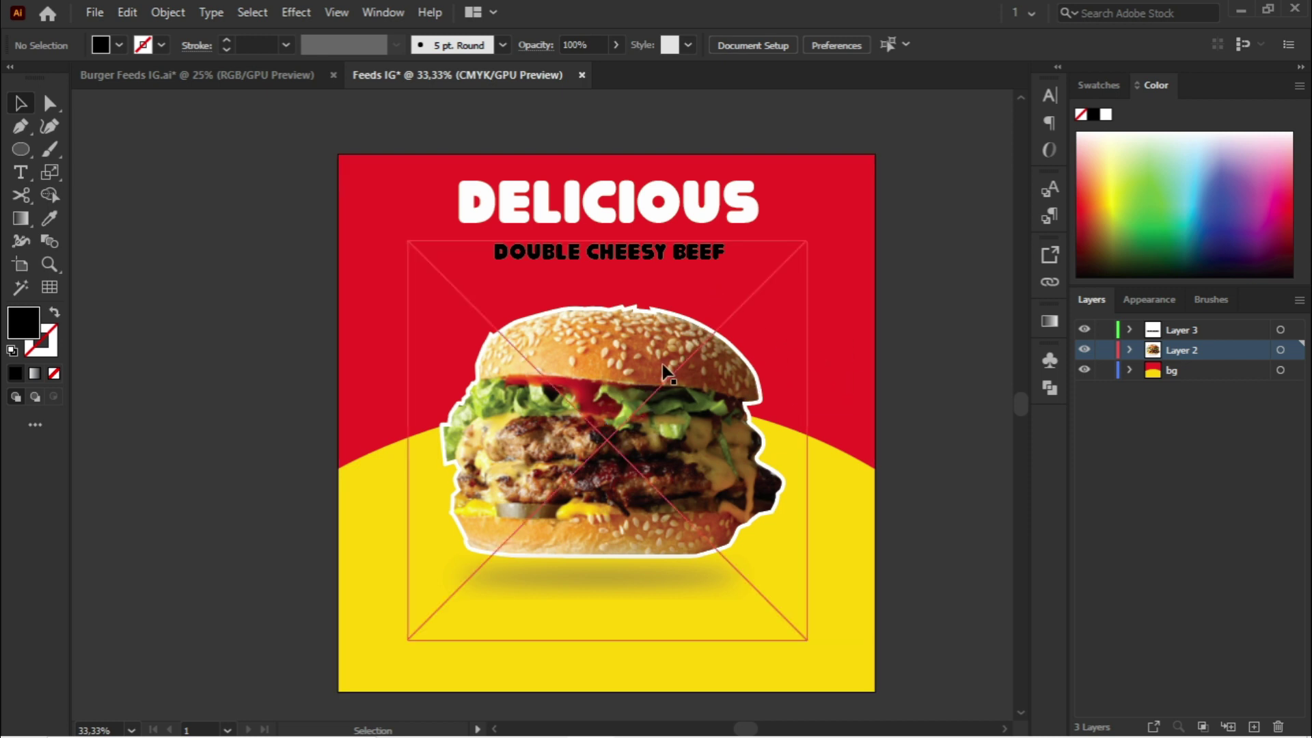
drag(658, 369, 658, 377)
Step: Move the "DOUBLE CHEESY BEEF" line down slightly and change its font to Bakso Sapi
drag(650, 259, 651, 268)
click(772, 42)
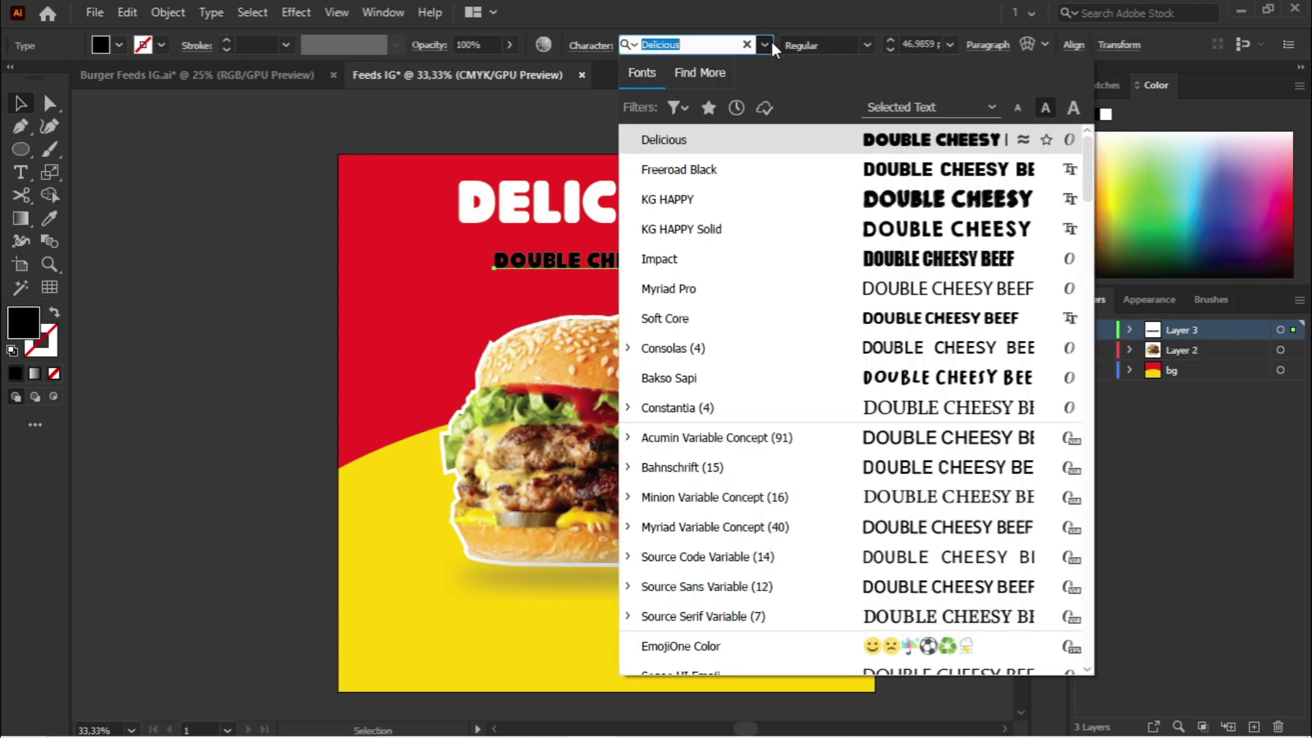
click(778, 377)
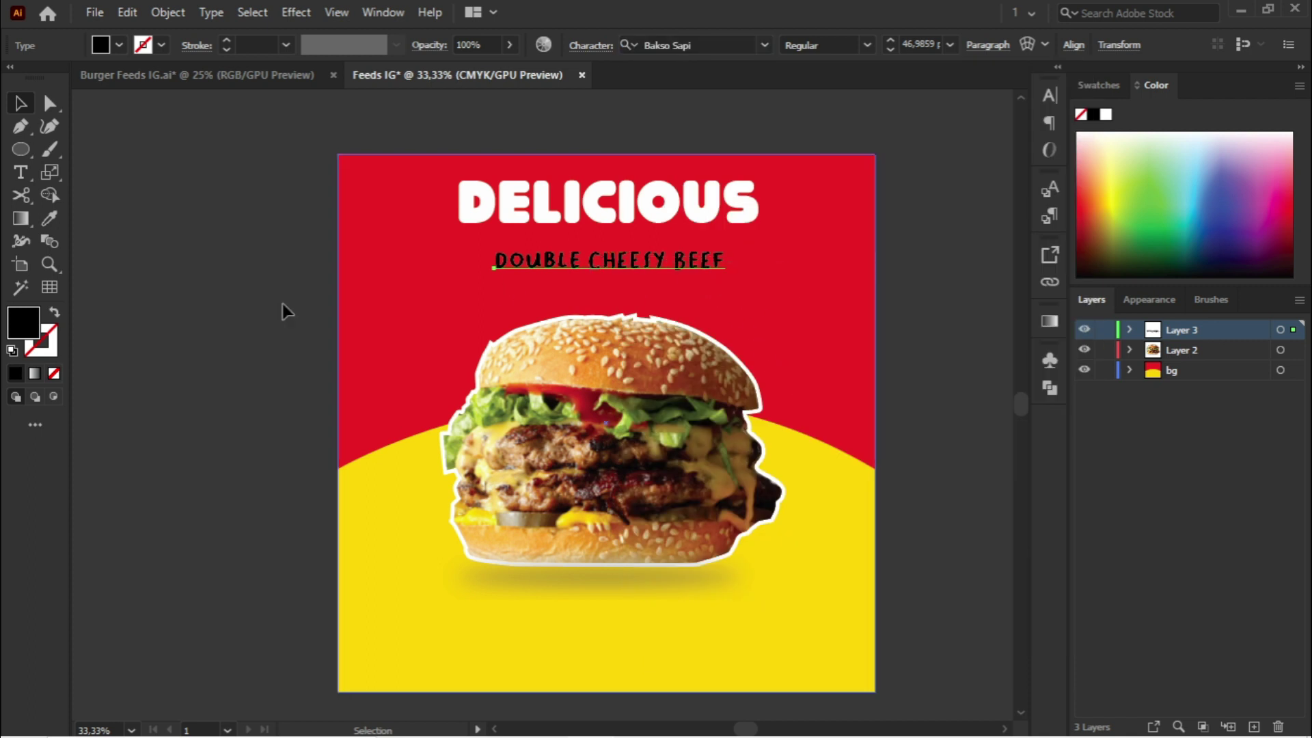
Step: Recolour the "DOUBLE CHEESY BEEF" line with the yellow sampled from the background curve
double_click(23, 330)
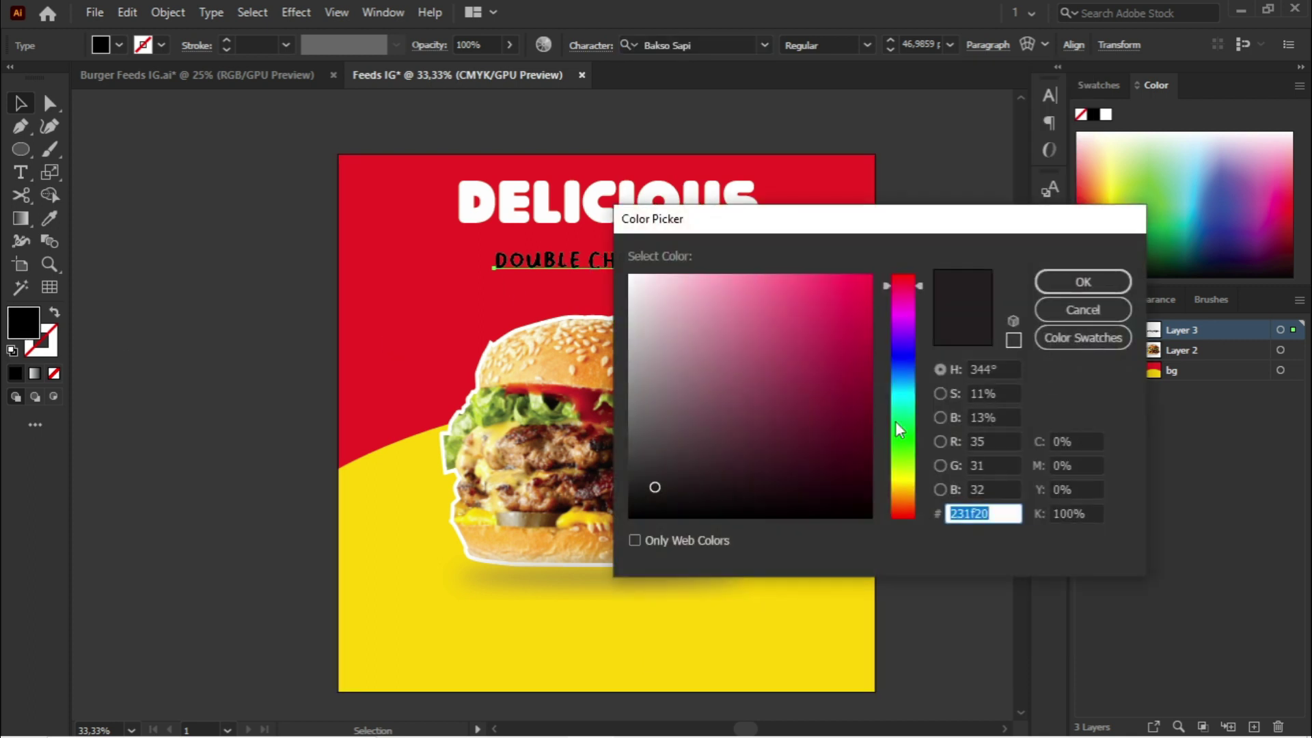
click(1082, 310)
key(i)
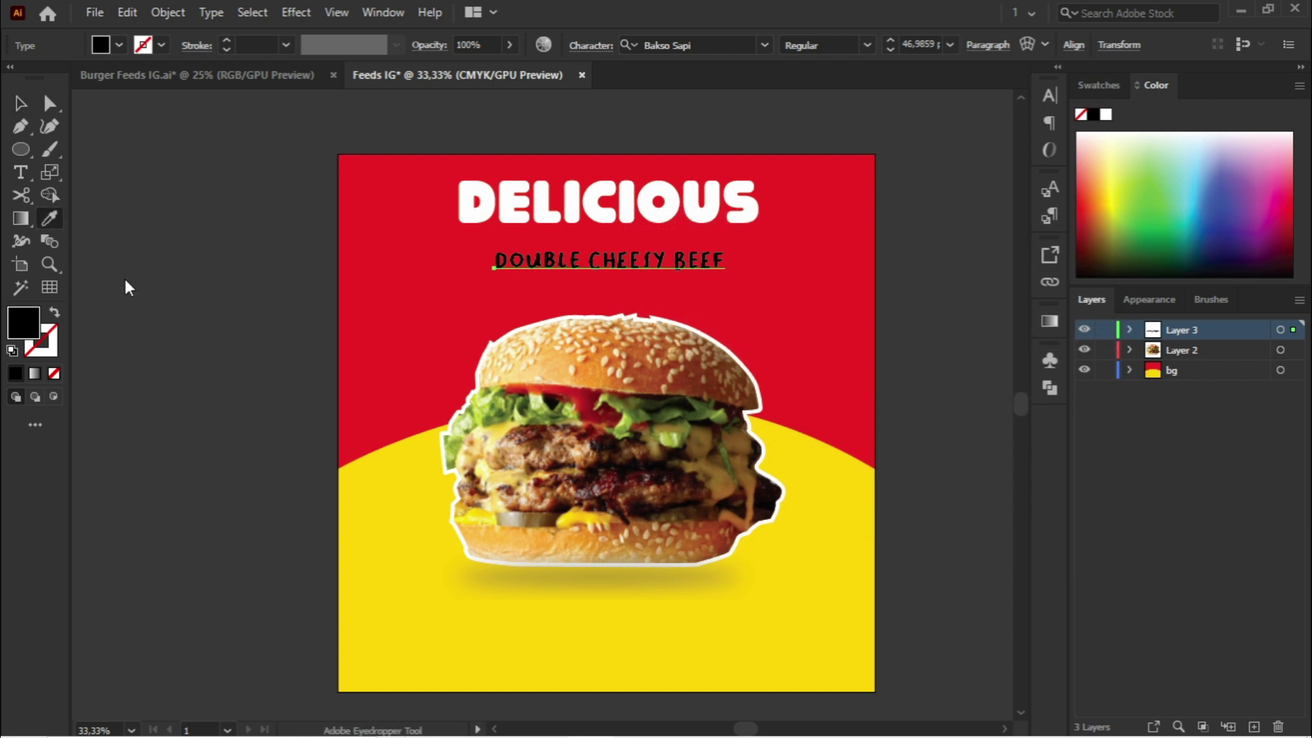
click(396, 535)
click(20, 103)
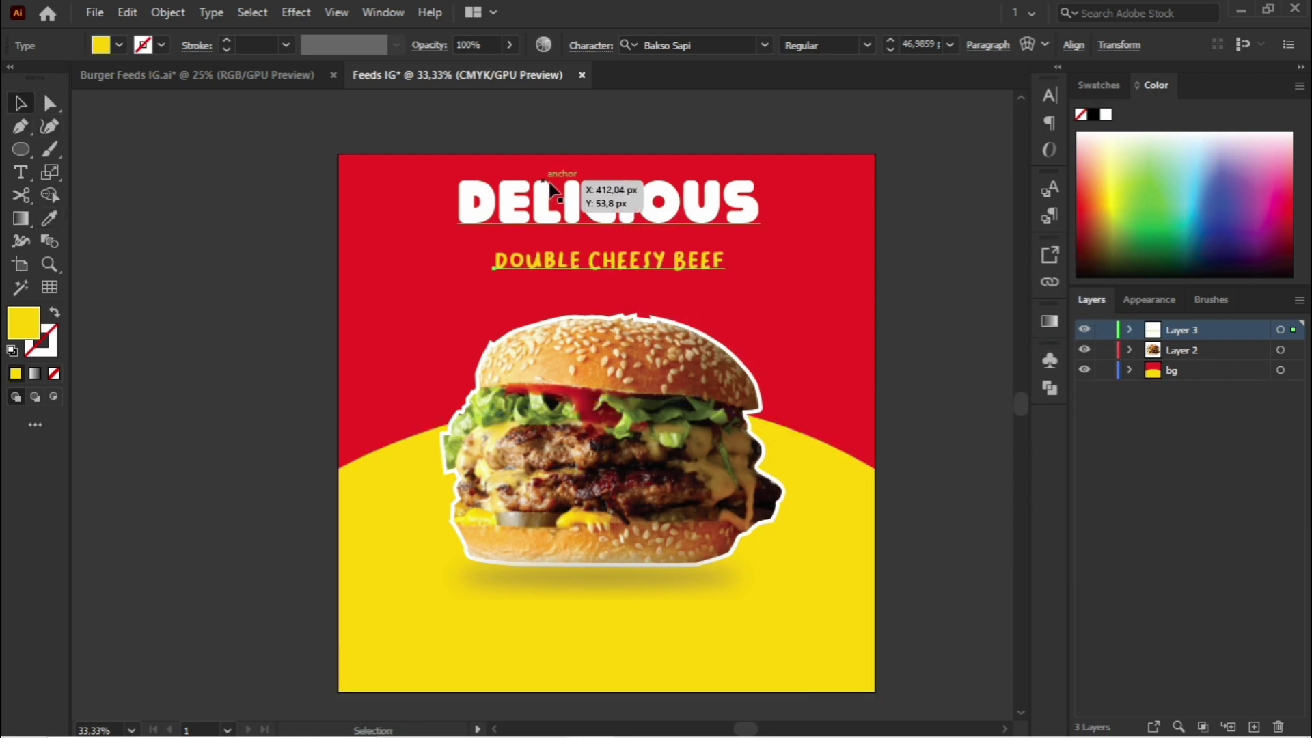
Step: Warp the "DELICIOUS" headline with a horizontal Arc at 47% bend and move it down inside the artboard
click(584, 201)
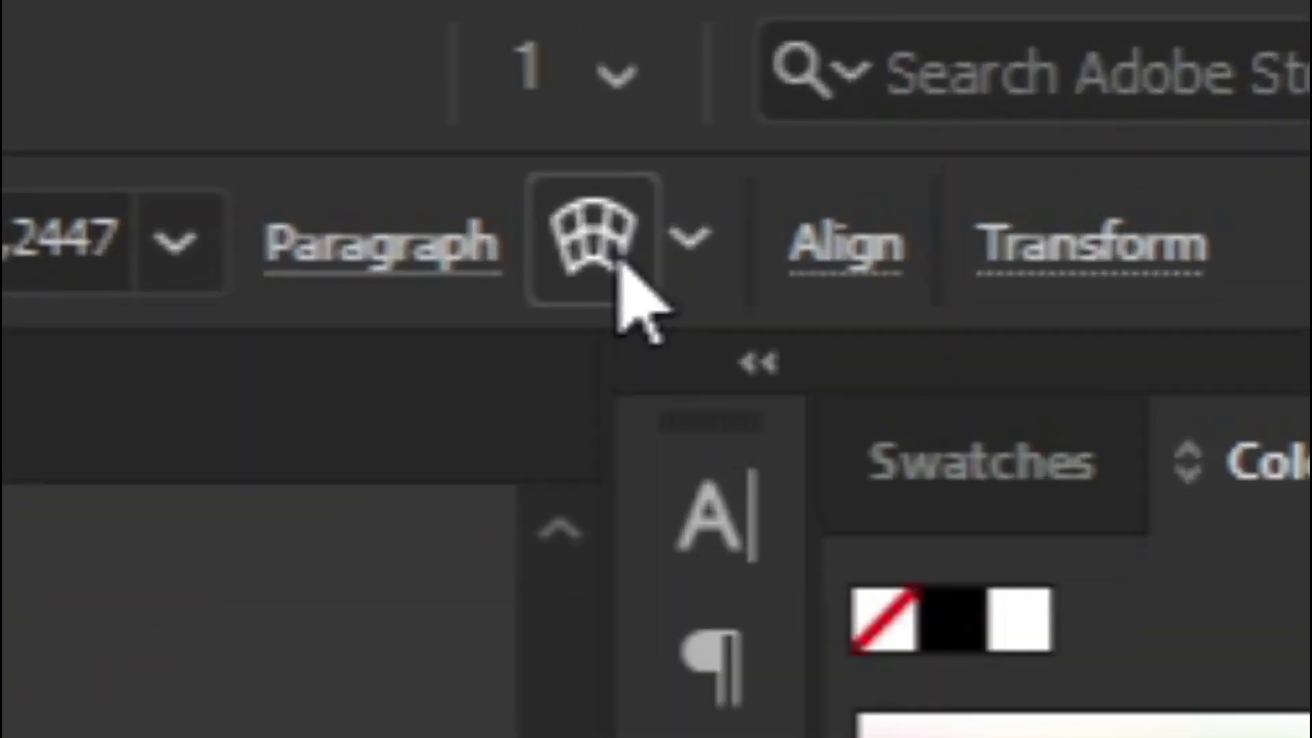
click(874, 126)
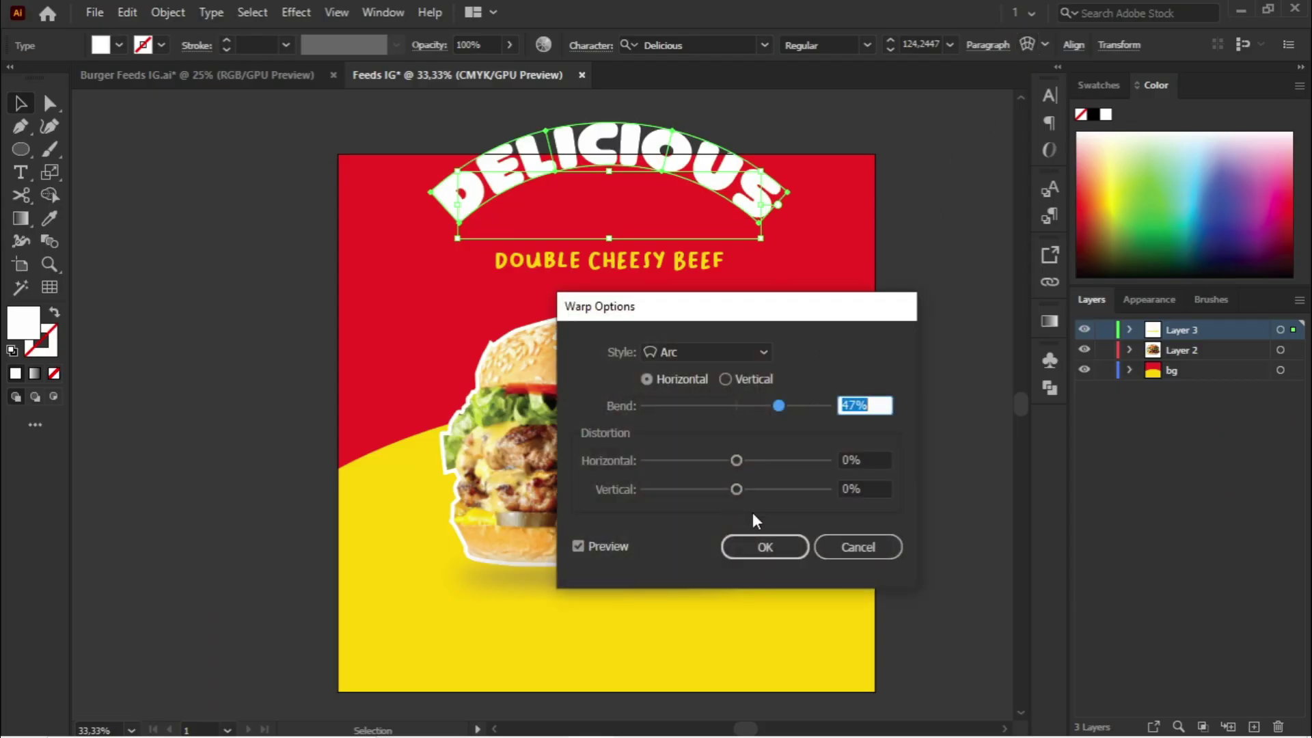
click(765, 544)
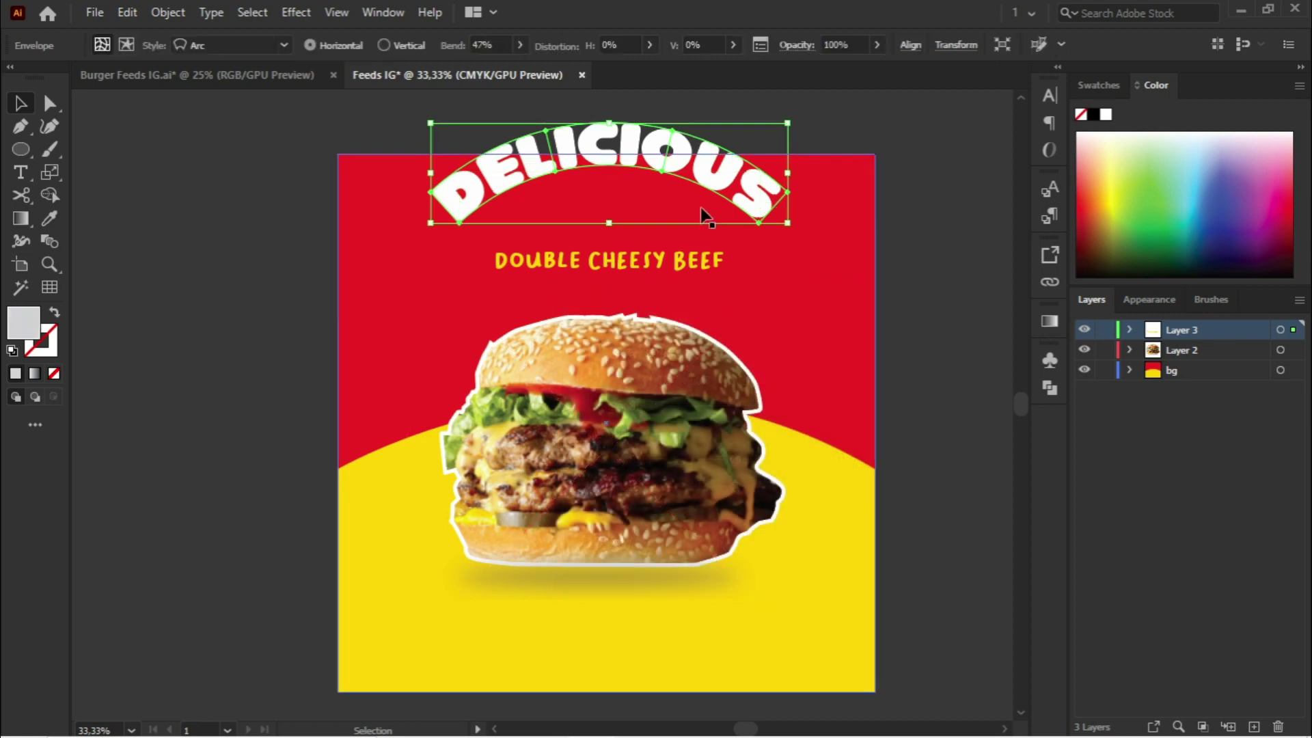
drag(691, 182, 694, 215)
Step: Lower the "DOUBLE CHEESY BEEF" line slightly and warp it with a horizontal Arc Upper at 40% bend
drag(651, 268, 652, 284)
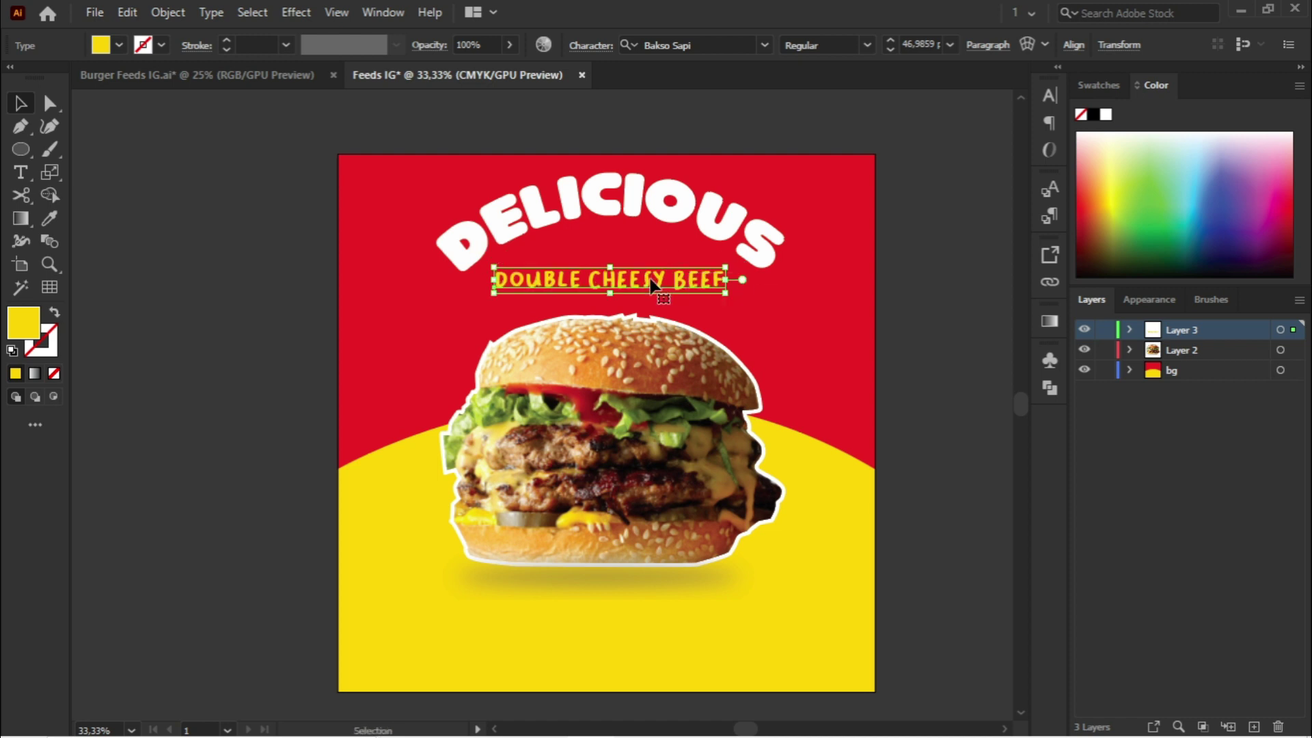
click(1041, 45)
click(1028, 44)
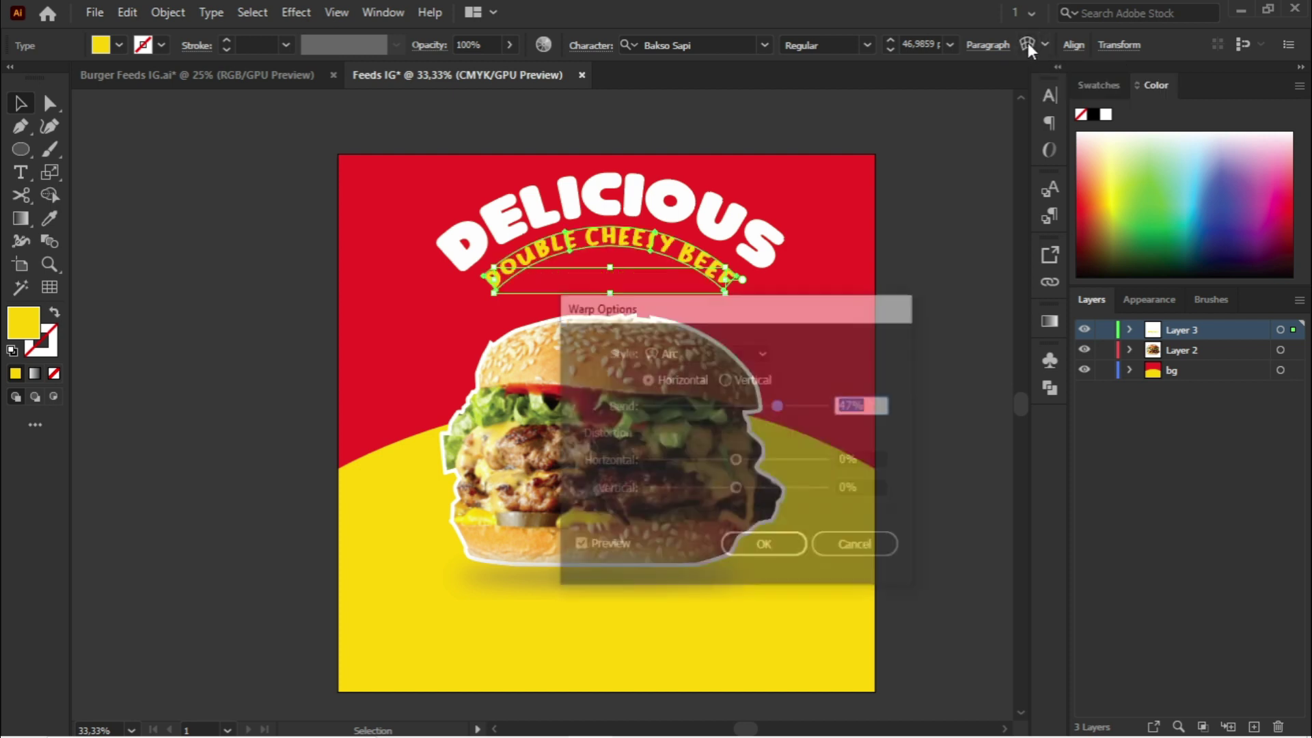
click(727, 353)
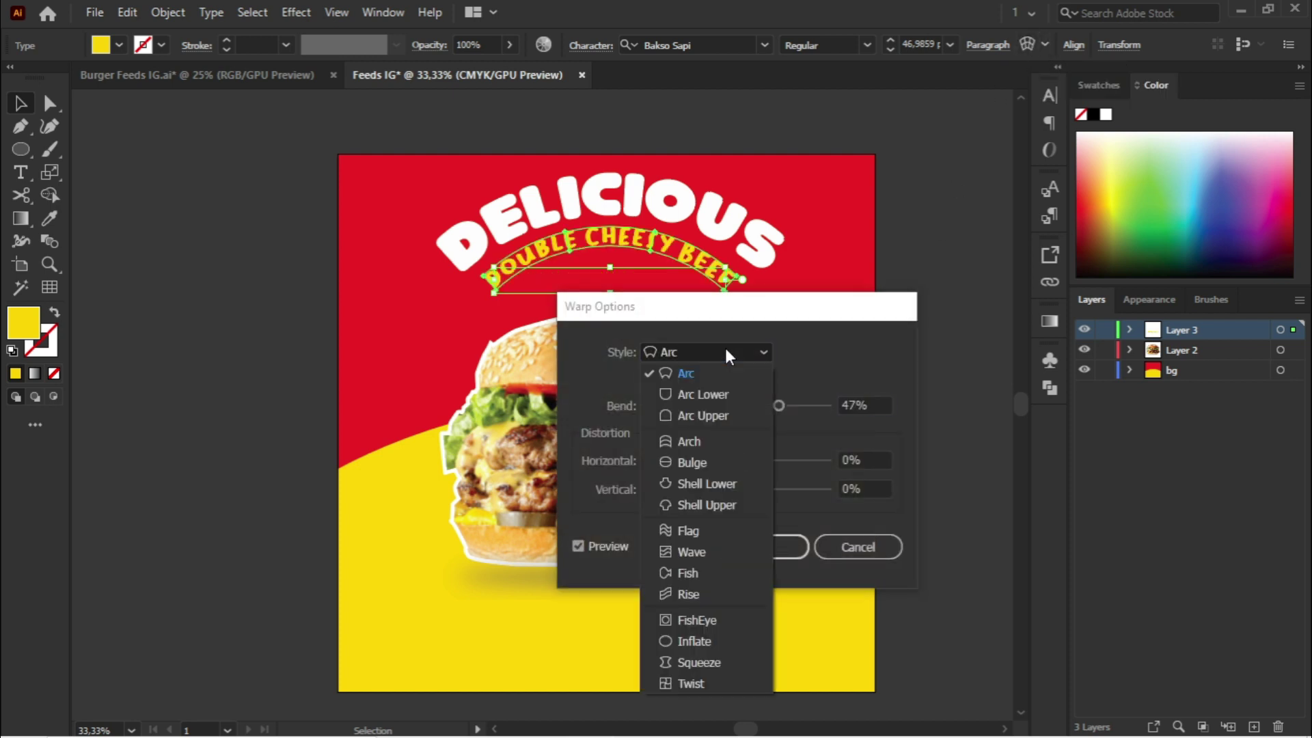
click(704, 396)
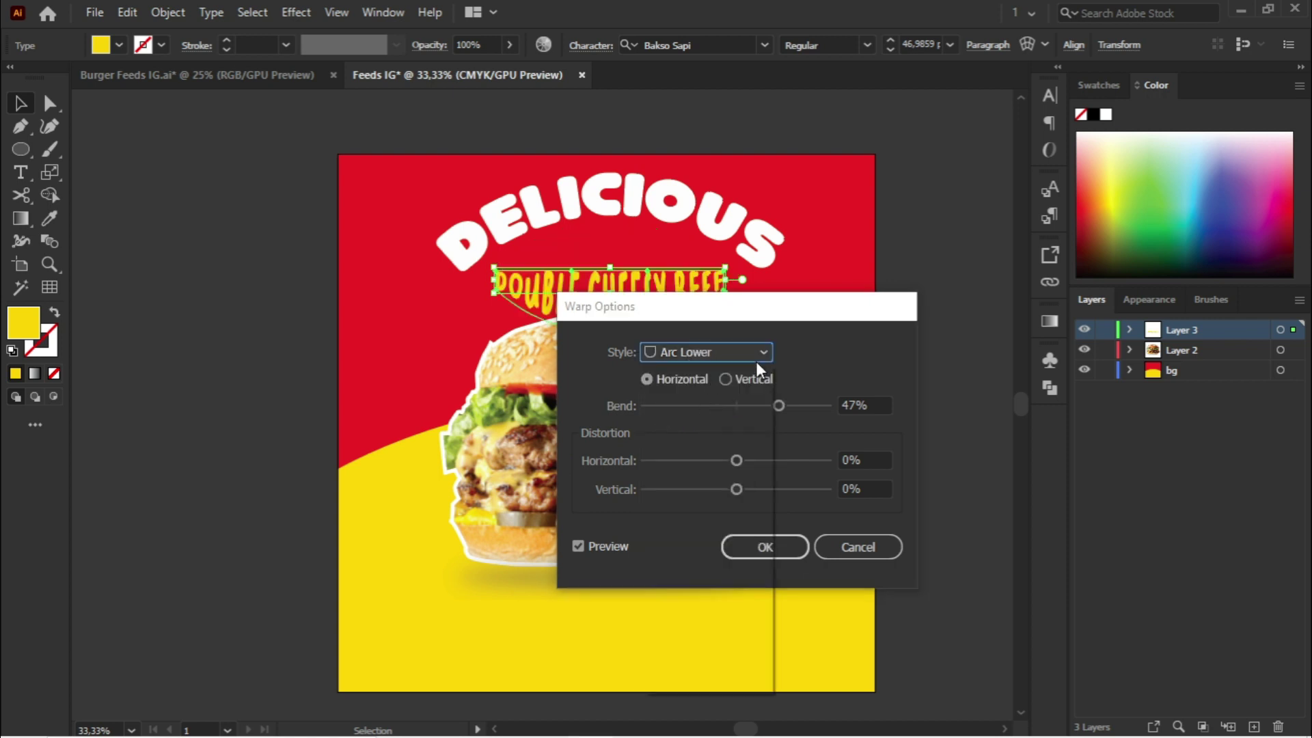
click(755, 360)
click(730, 409)
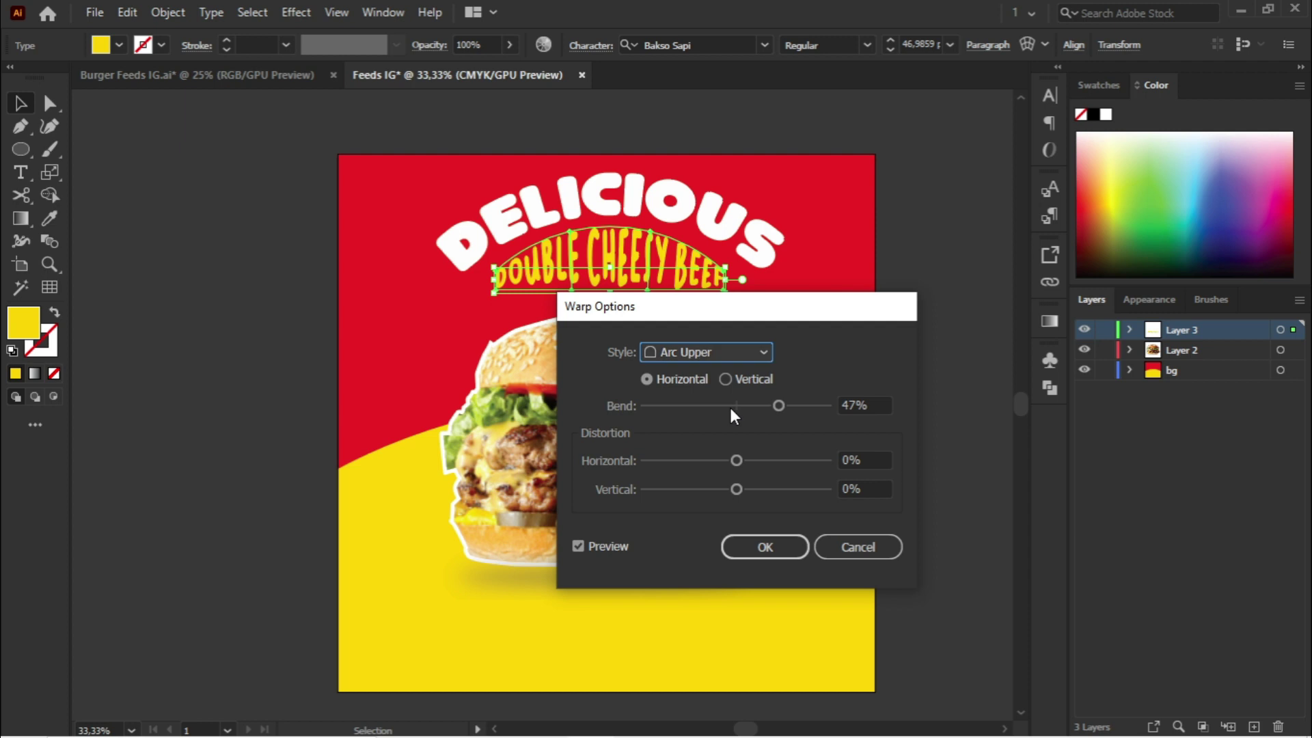
drag(781, 405, 772, 407)
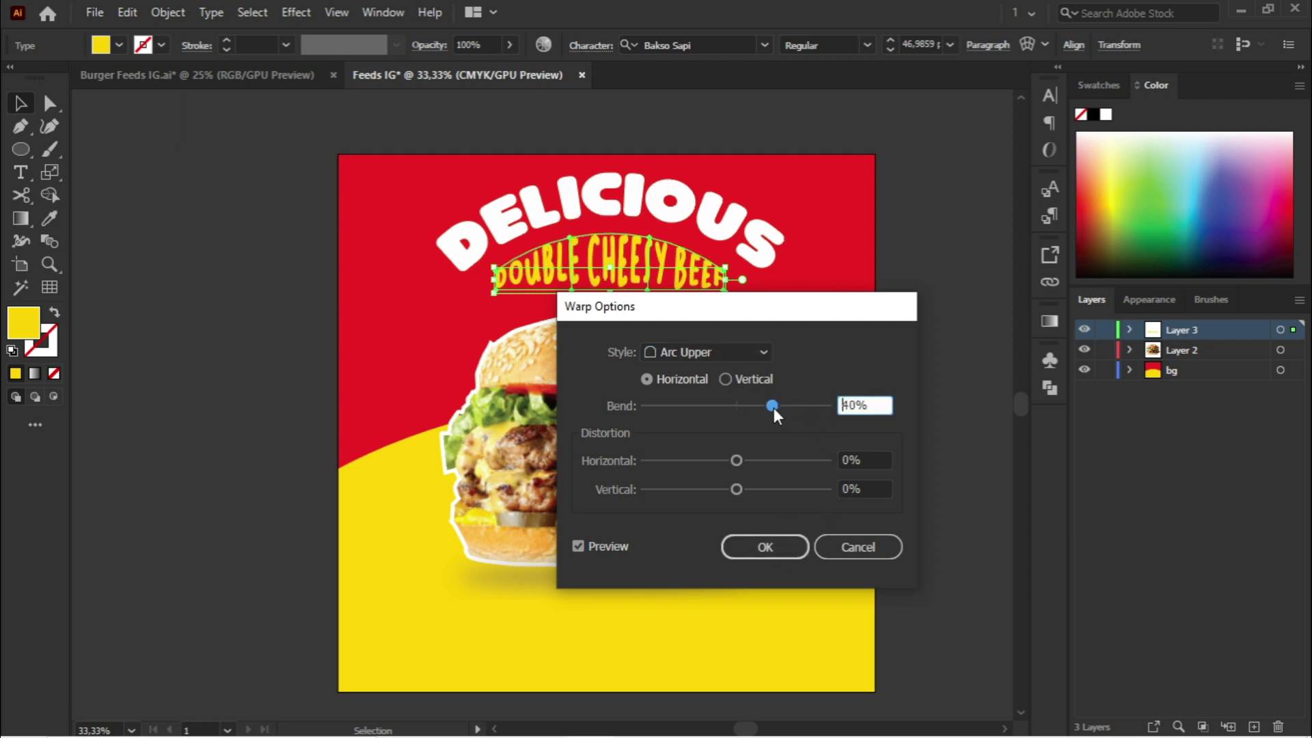
click(764, 544)
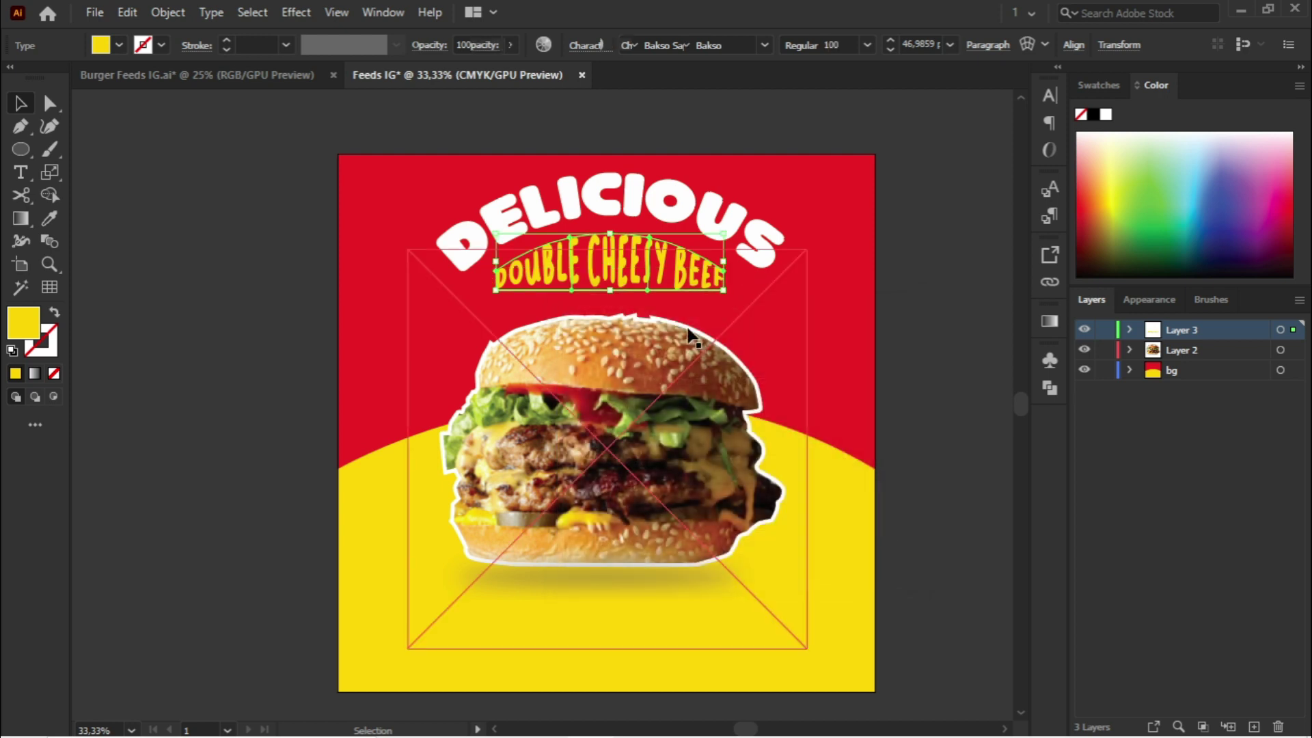
Step: Move the warped "DOUBLE CHEESY BEEF" line down slightly, between the arched headline and the burger
click(953, 282)
drag(645, 263, 645, 271)
click(943, 373)
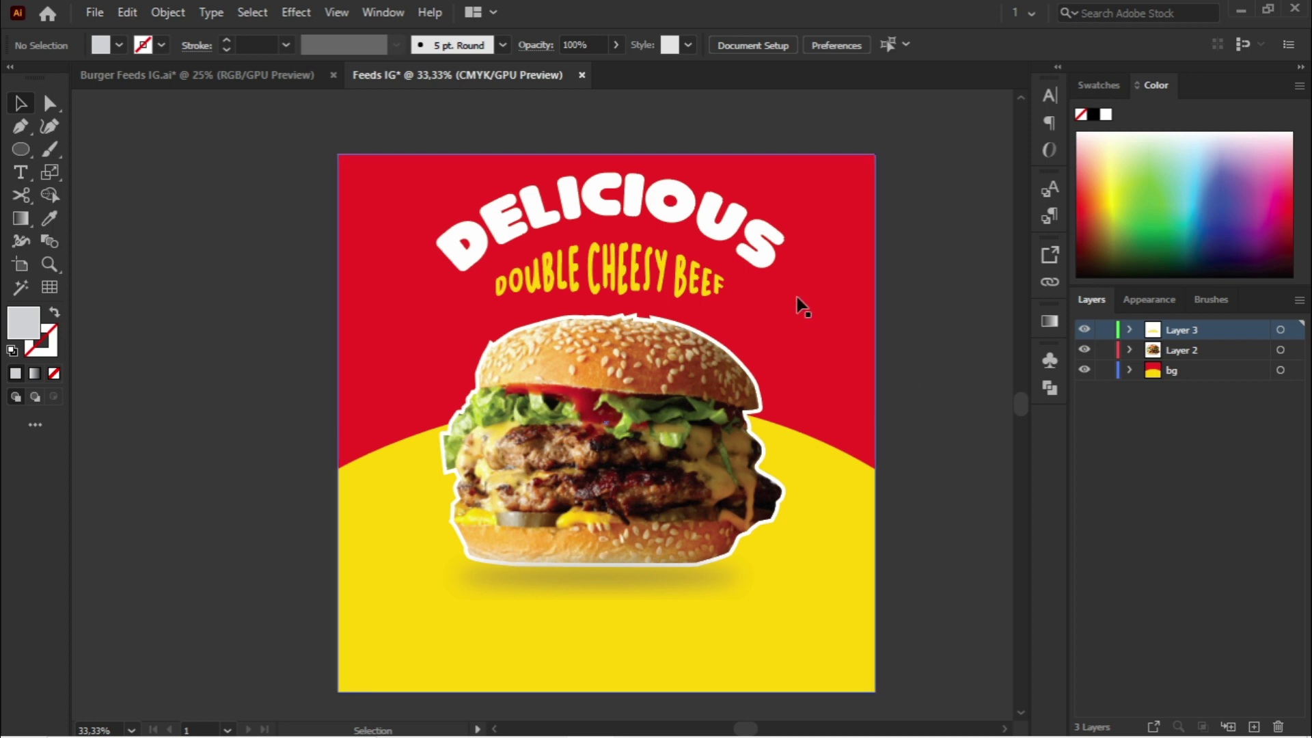
Step: Duplicate the arched "DELICIOUS" headline slightly below the original and select the copy's envelope within Layer 3
click(613, 203)
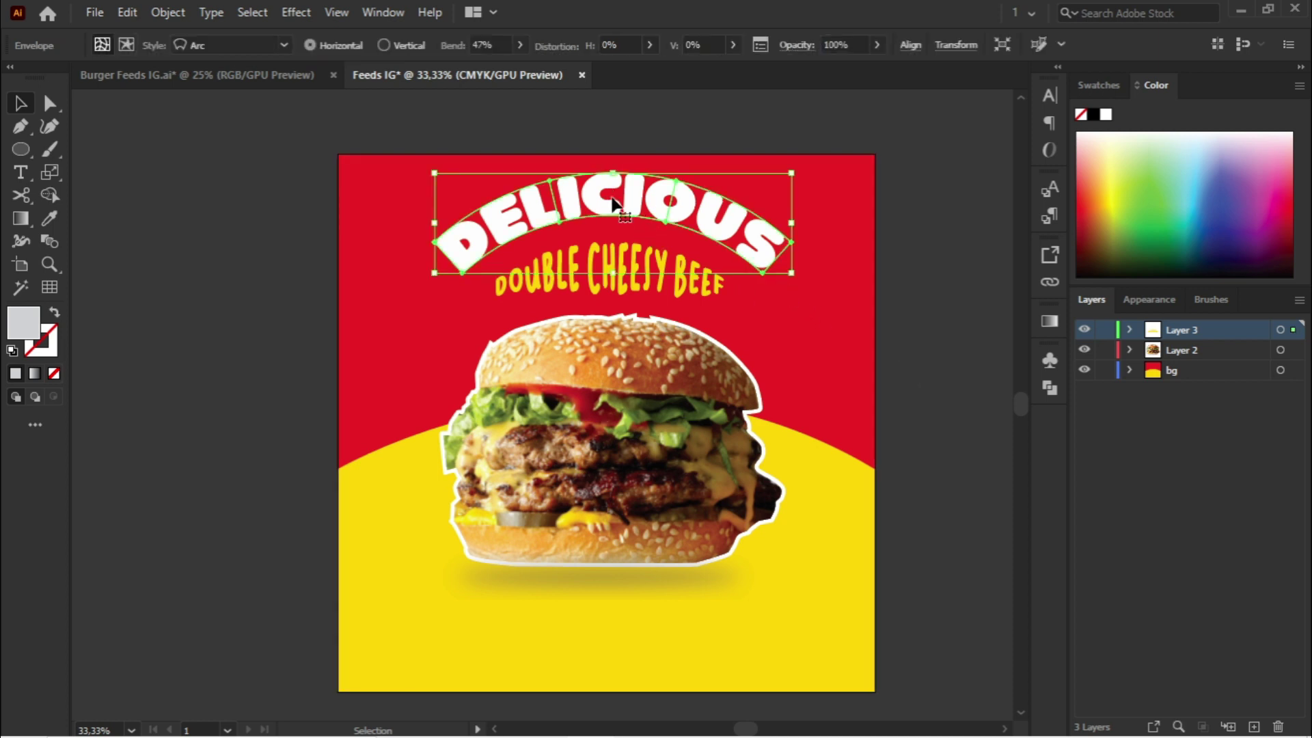
drag(613, 203, 613, 214)
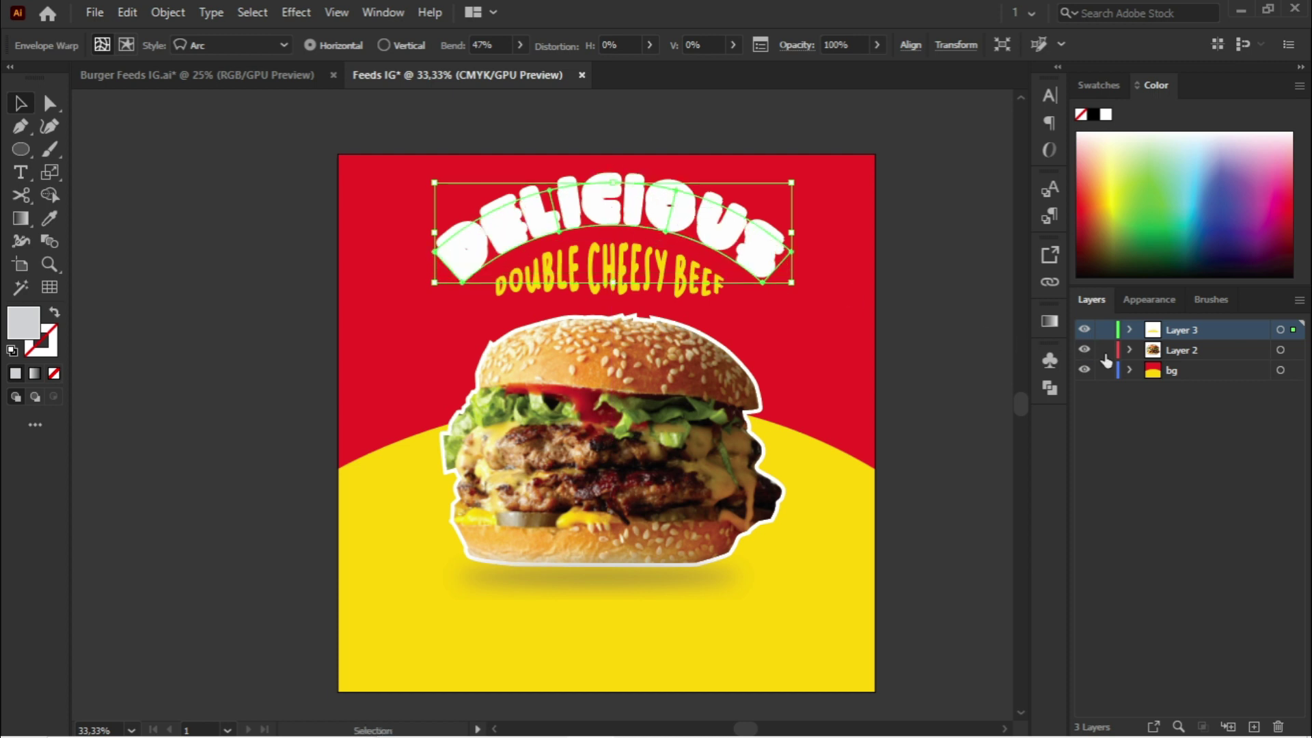
click(1127, 330)
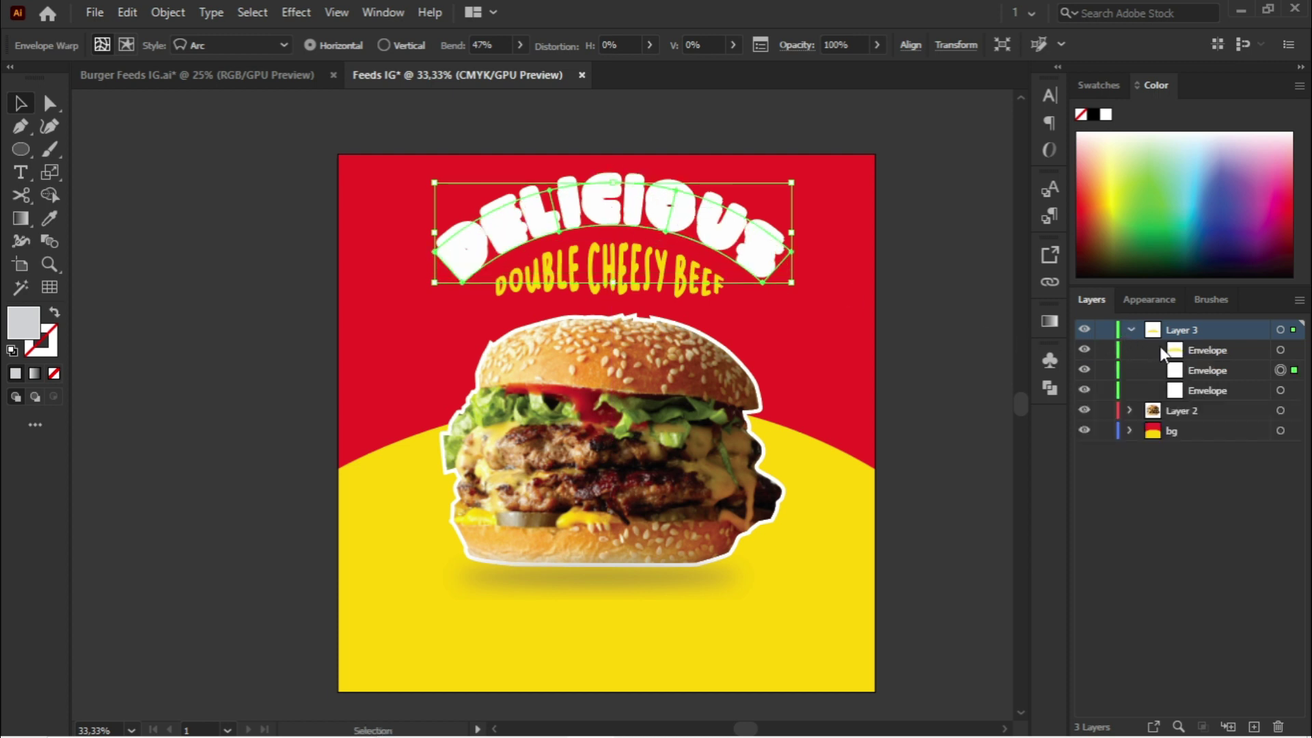
click(1213, 368)
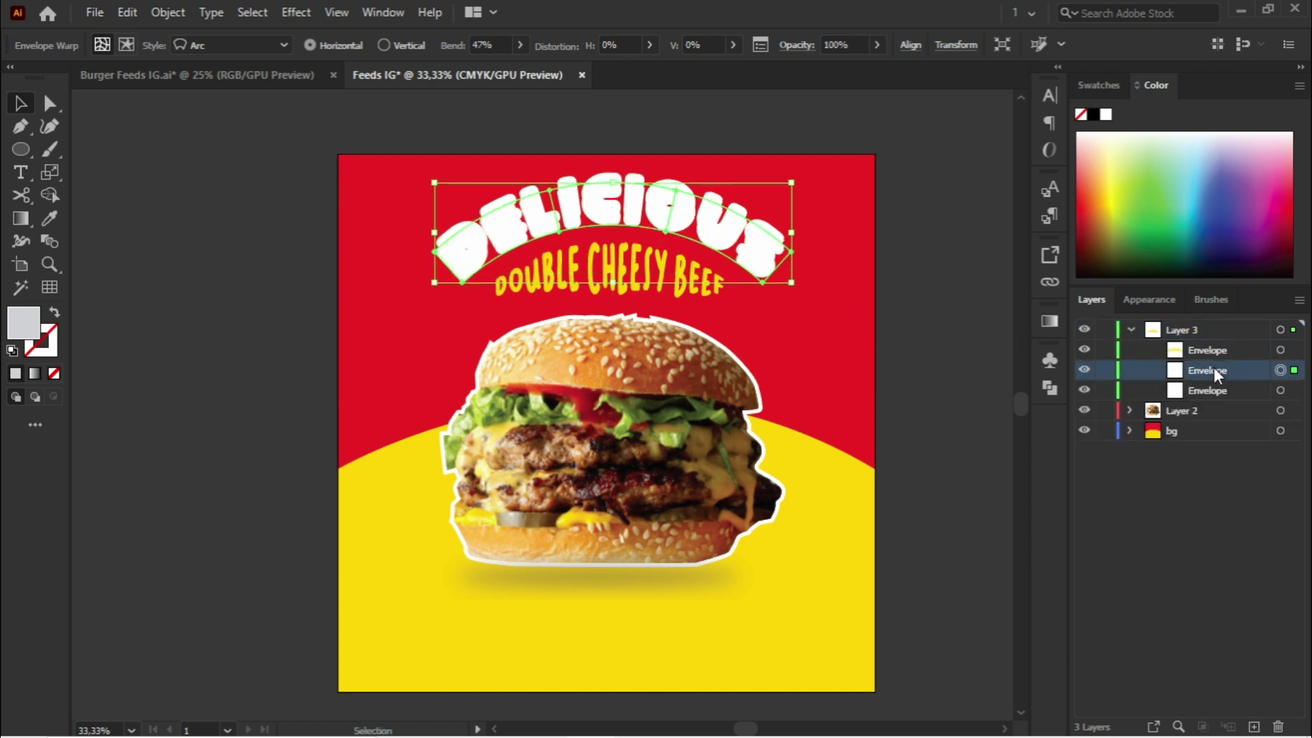
Step: Edit the headline copy's envelope contents to have no fill and a 3 pt stroke in the yellow sampled from the background curve
double_click(27, 323)
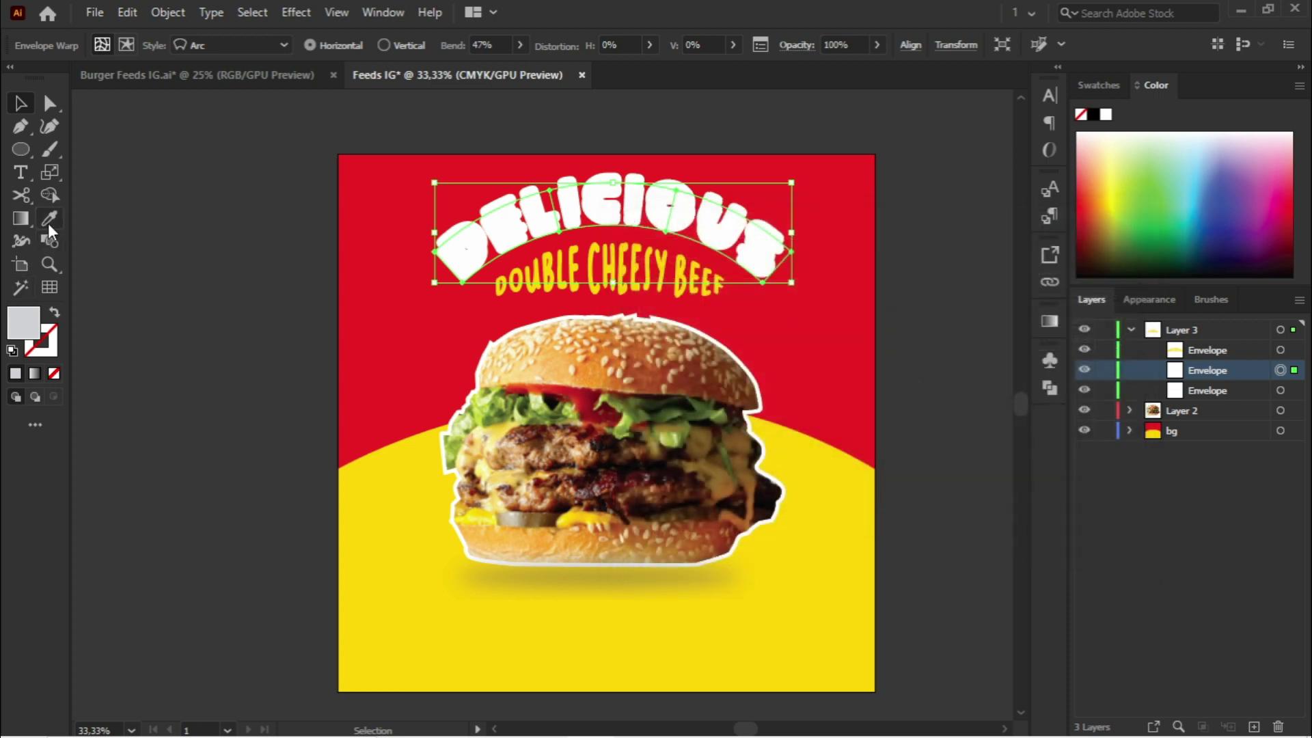
key(ctrl+=)
click(125, 44)
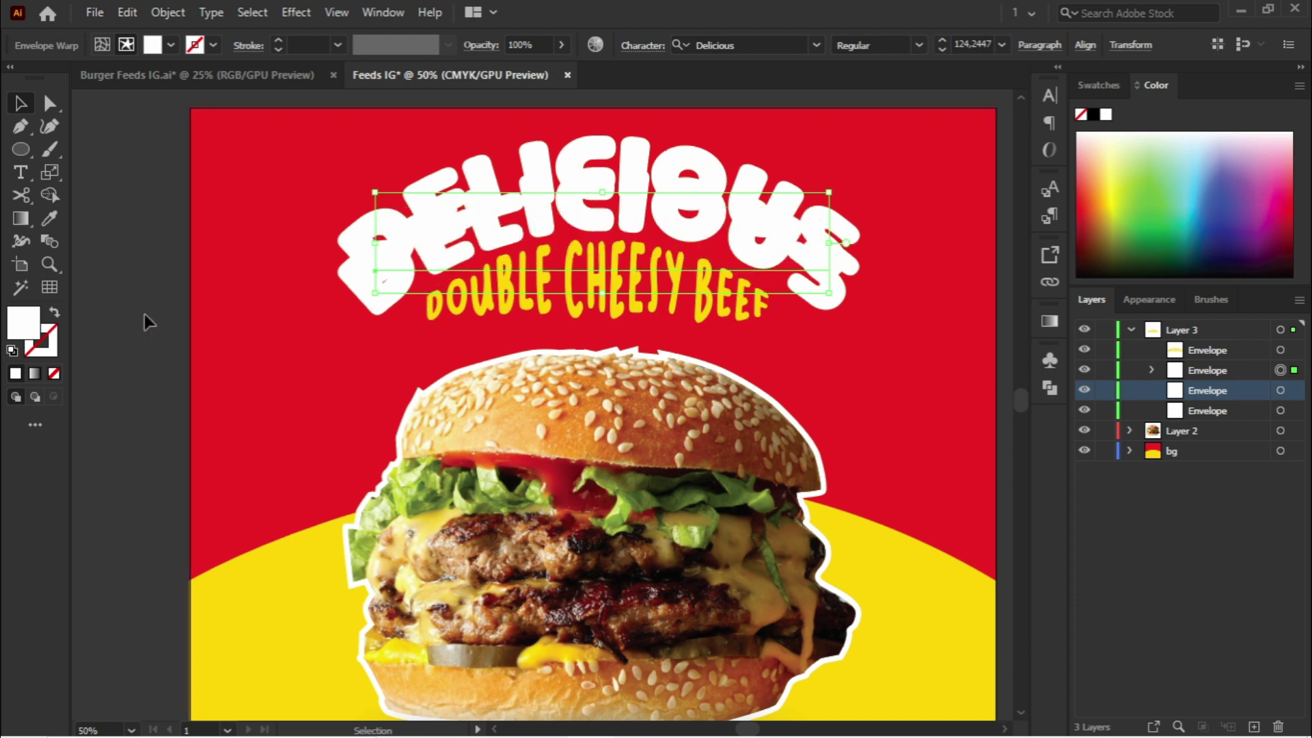
click(55, 316)
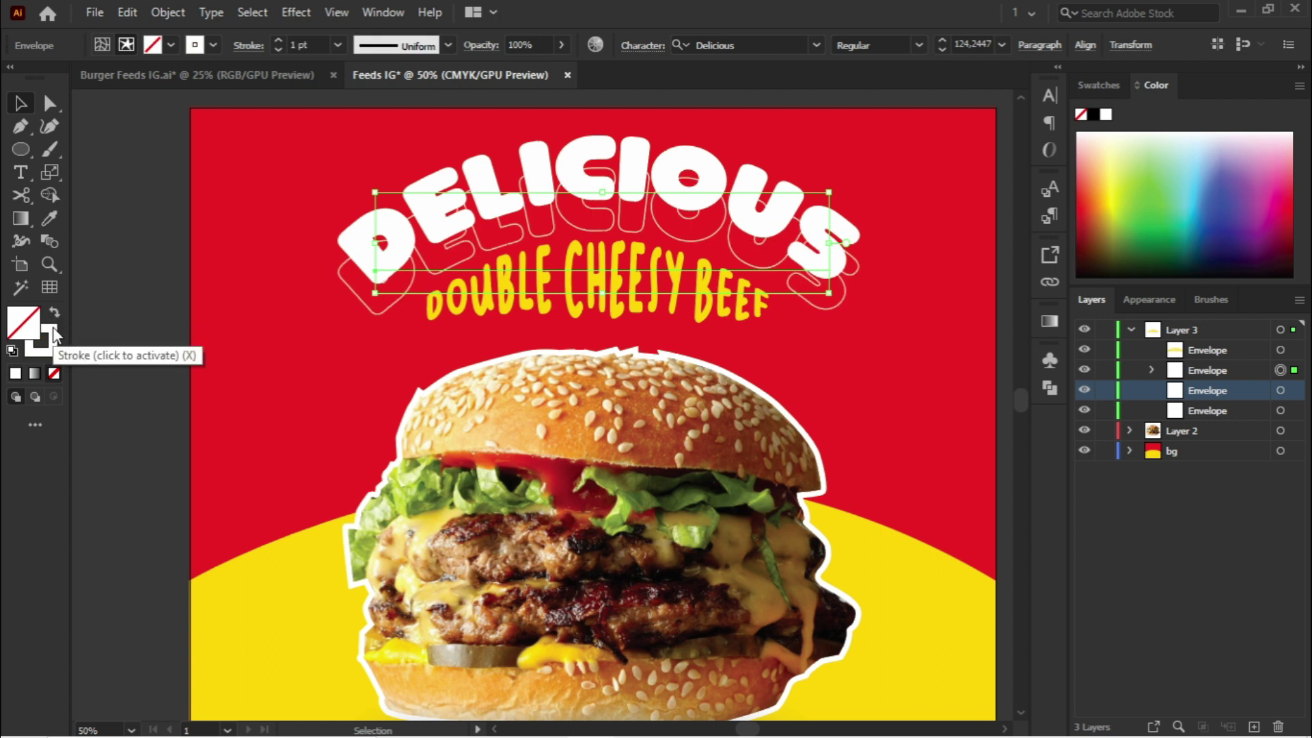
click(53, 339)
click(49, 219)
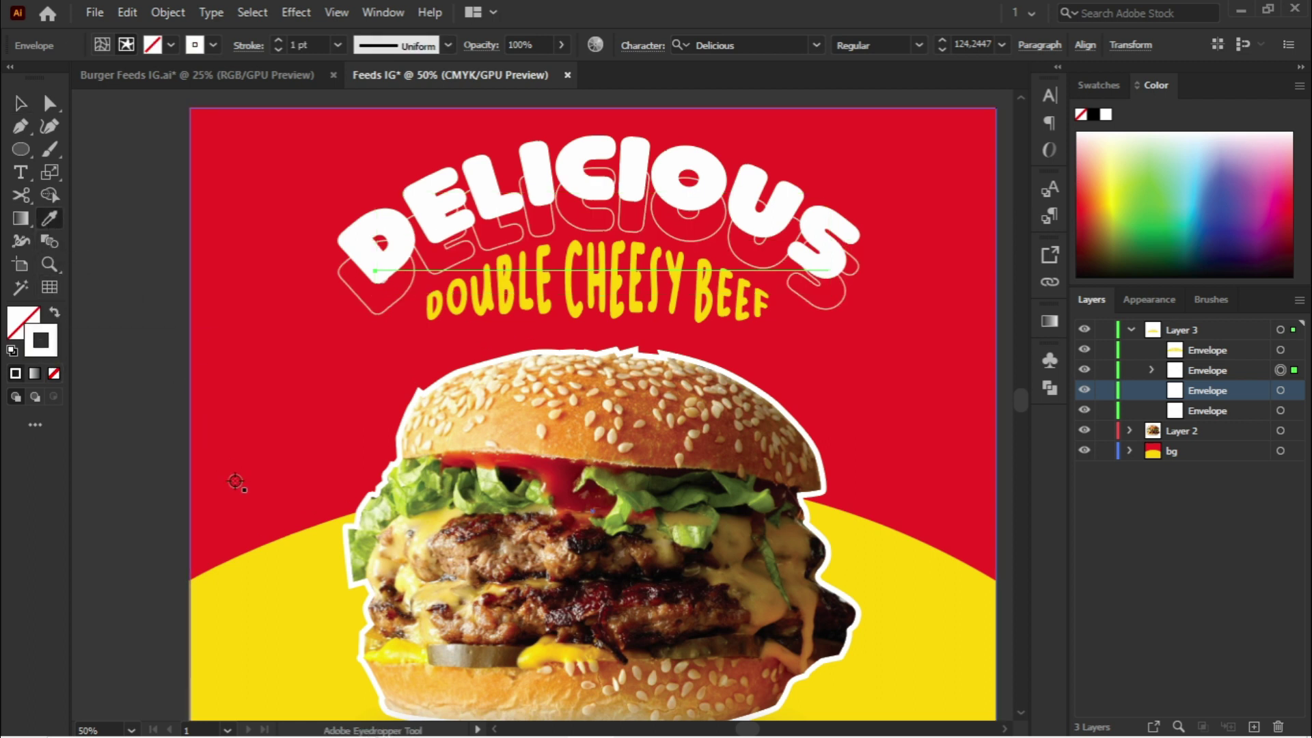
click(296, 608)
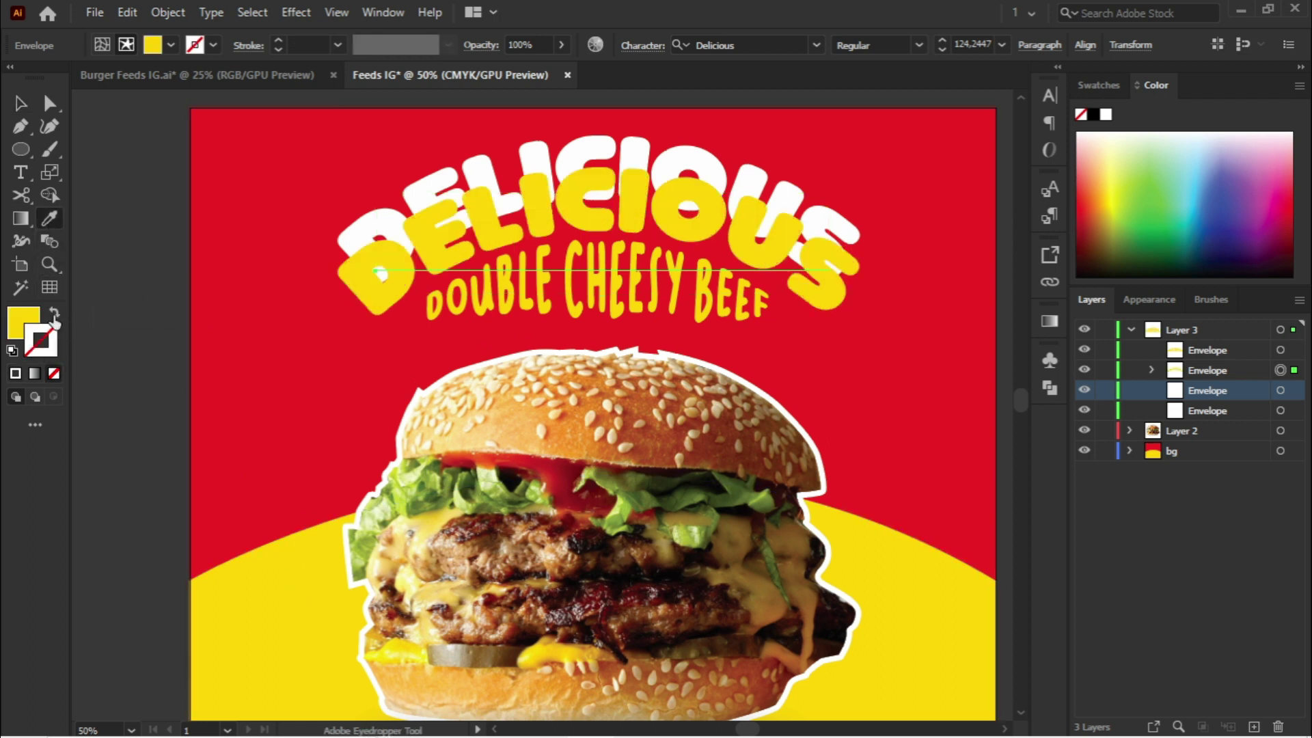
click(55, 315)
click(20, 104)
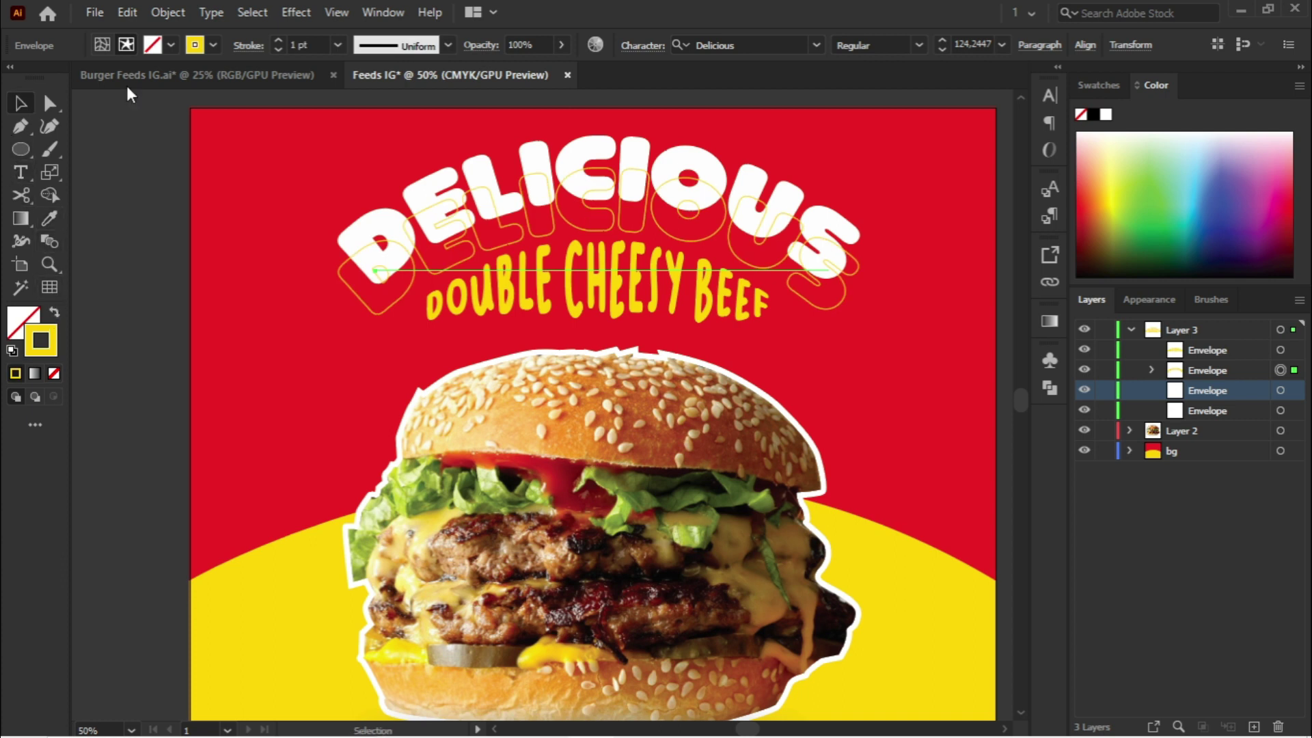
click(337, 45)
click(361, 171)
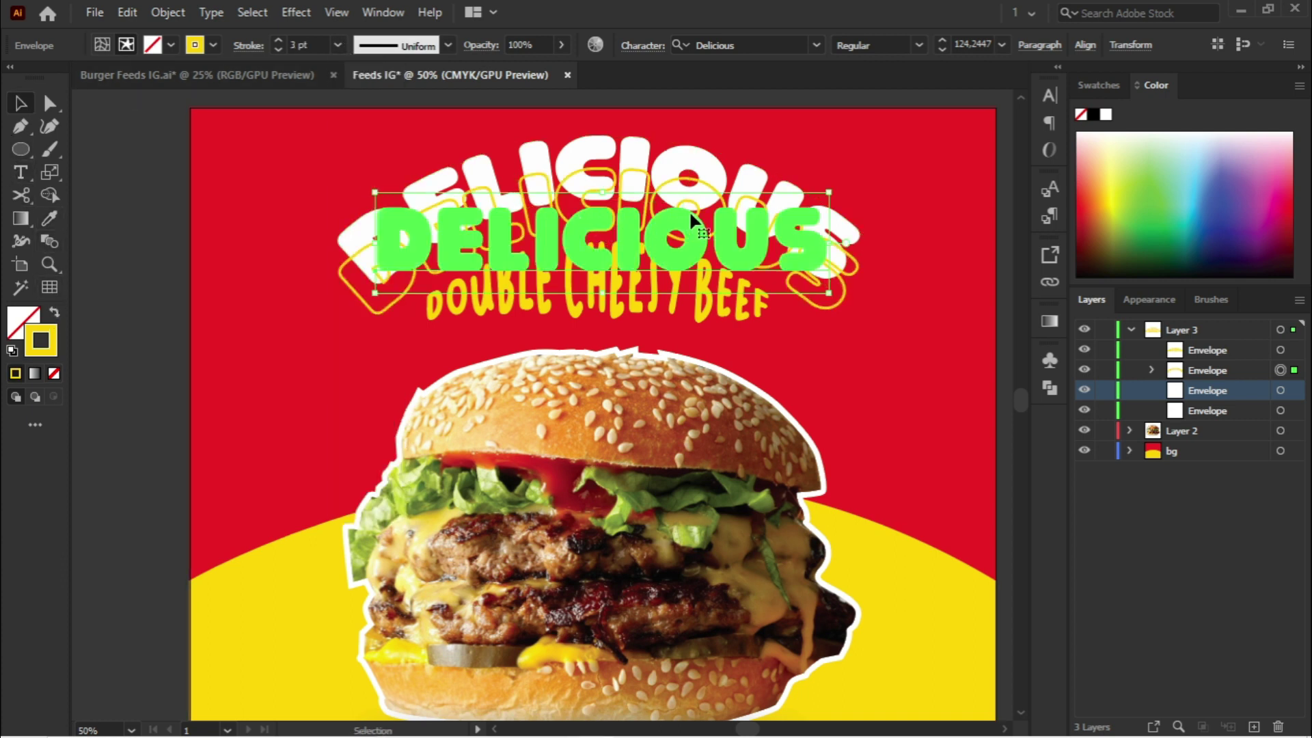
Step: Move the yellow outlined headline copy up close to the white headline and place it behind the white one in Layer 3
drag(601, 219, 599, 189)
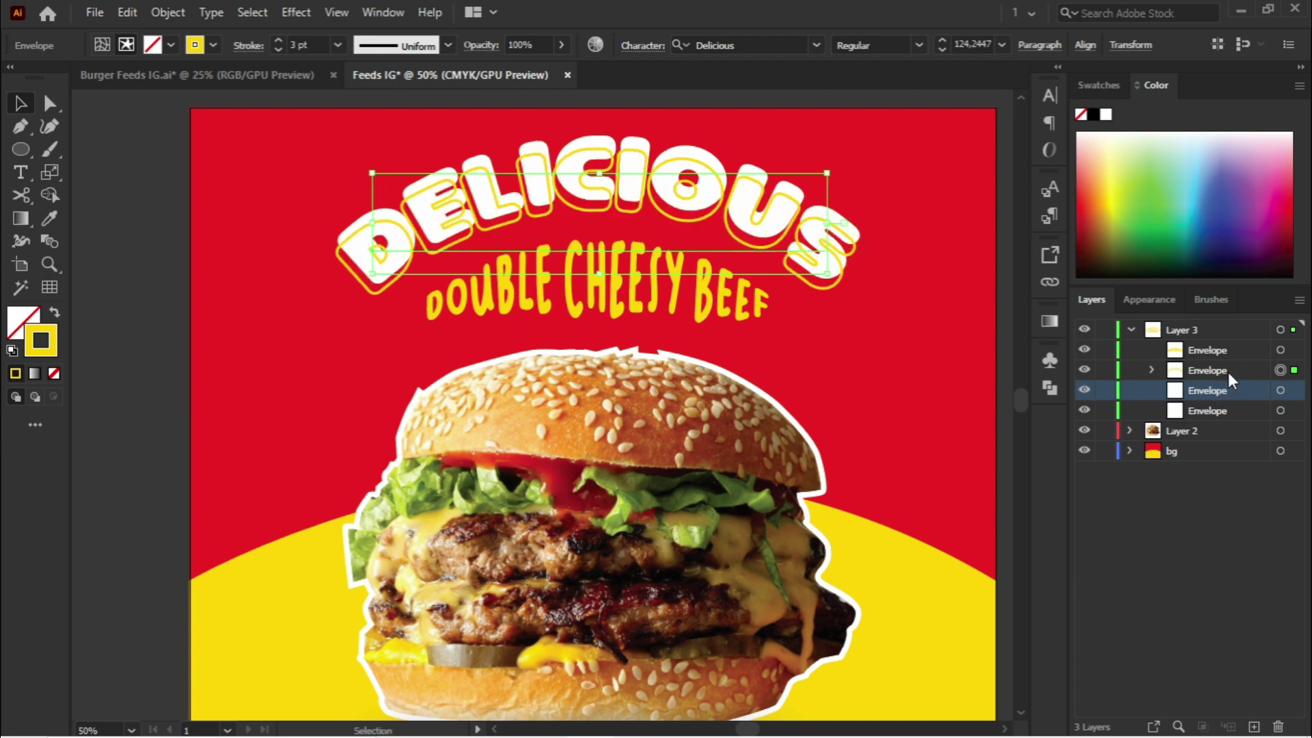
drag(1143, 368, 1211, 395)
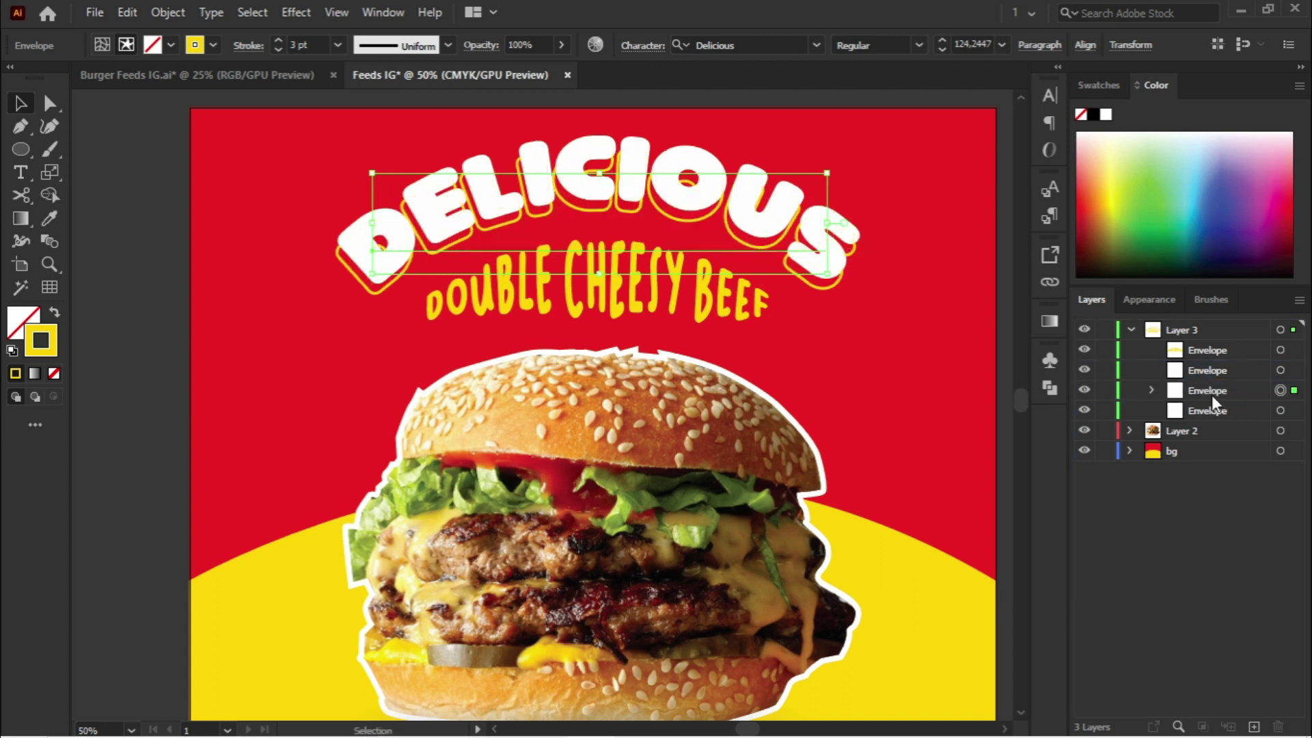
click(785, 316)
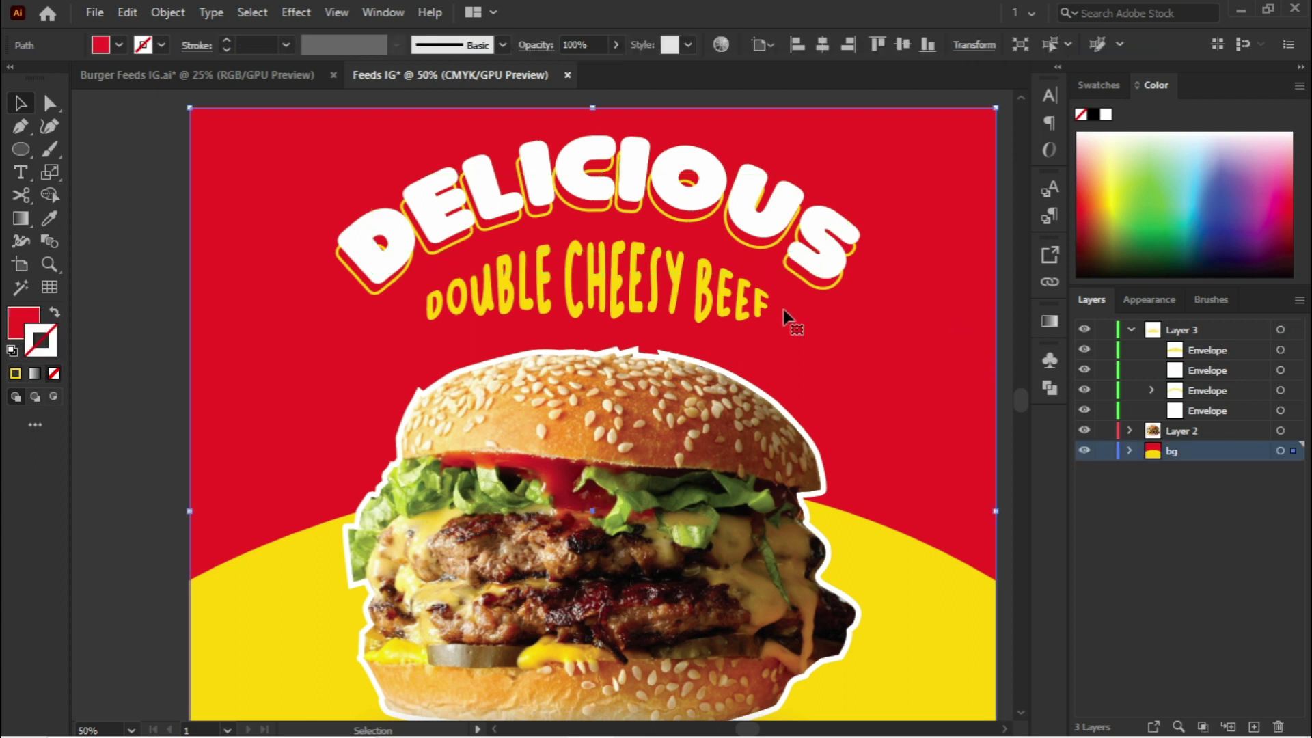
scroll(772, 316, down, 1)
click(974, 336)
drag(843, 424, 786, 380)
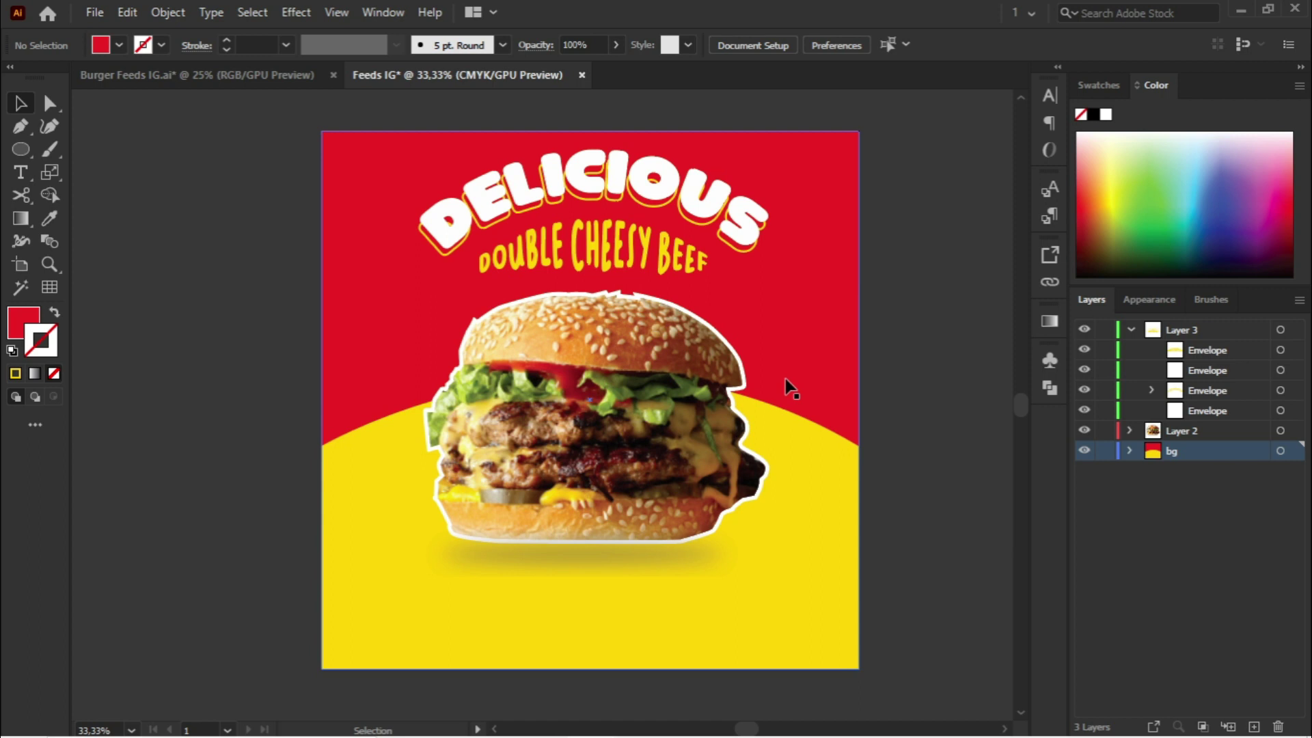
Step: Draw a circle over the burger's lower-left edge and move it from the bg layer into Layer 3
click(30, 148)
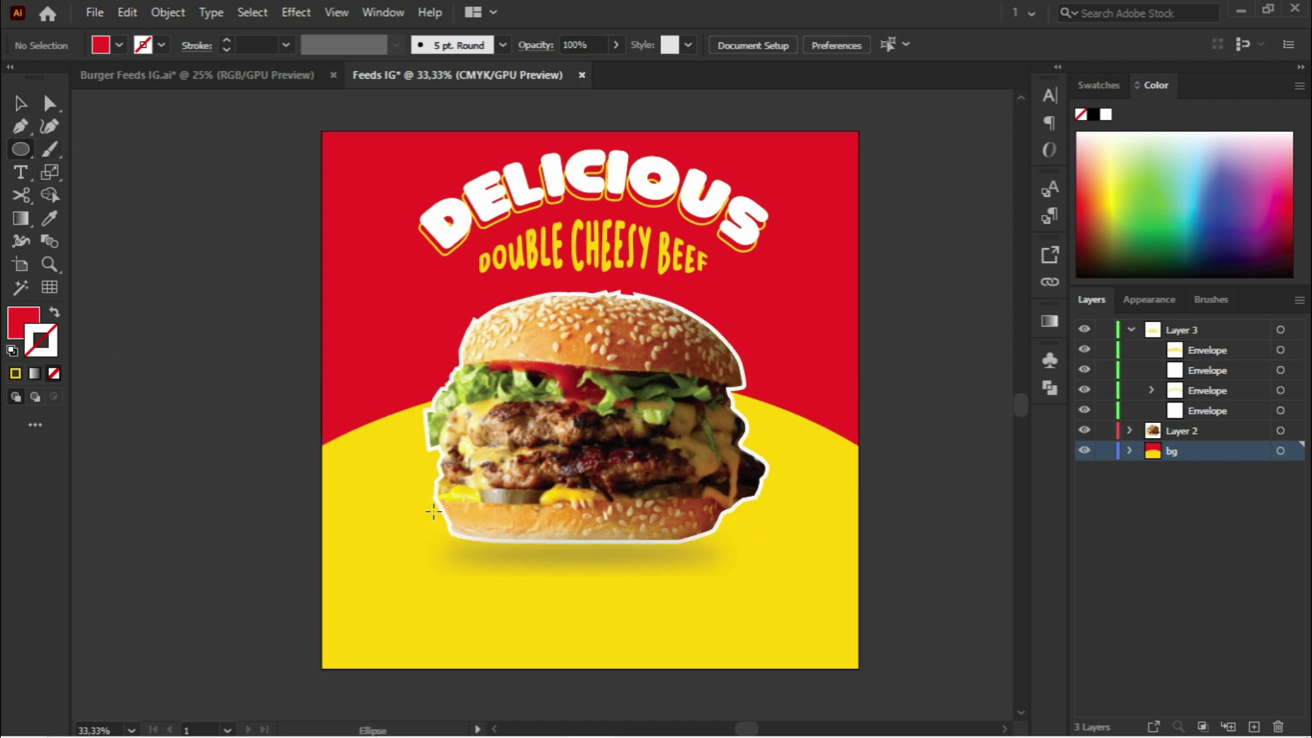
drag(437, 508, 487, 577)
click(22, 103)
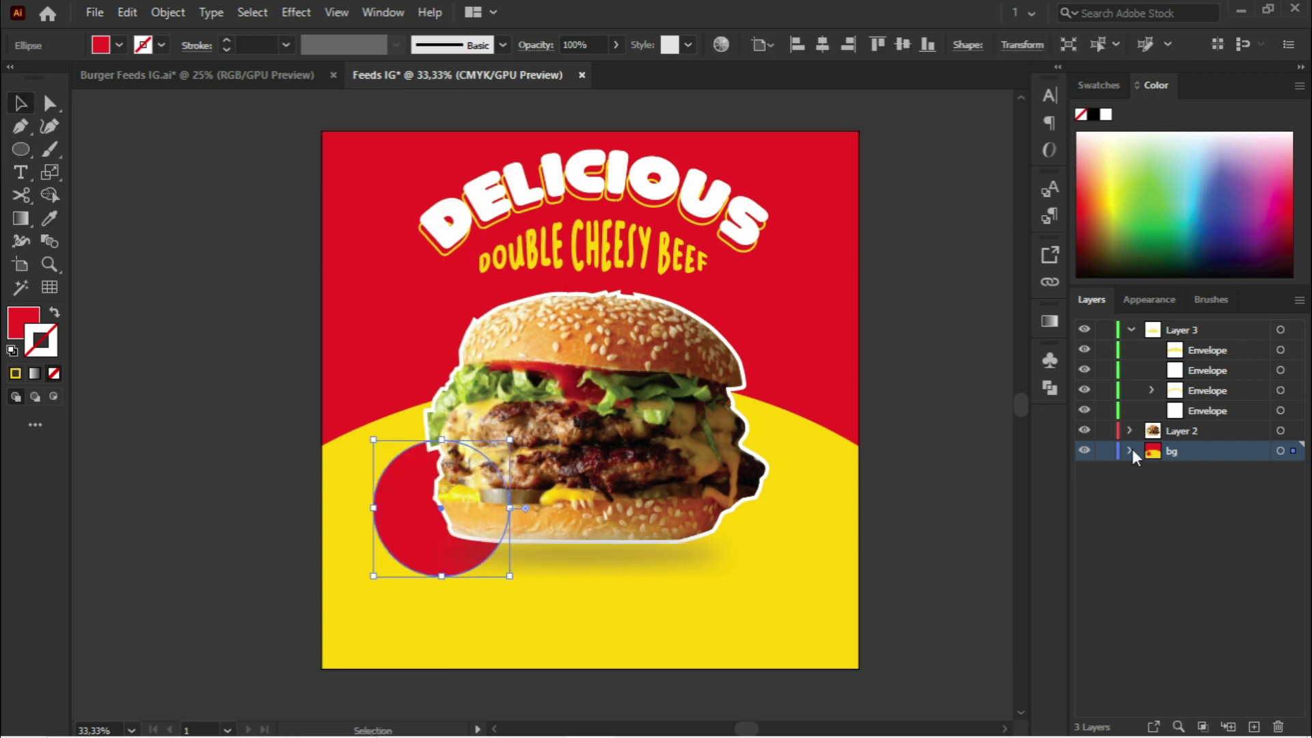
click(1129, 451)
drag(1198, 475, 1134, 339)
click(1131, 331)
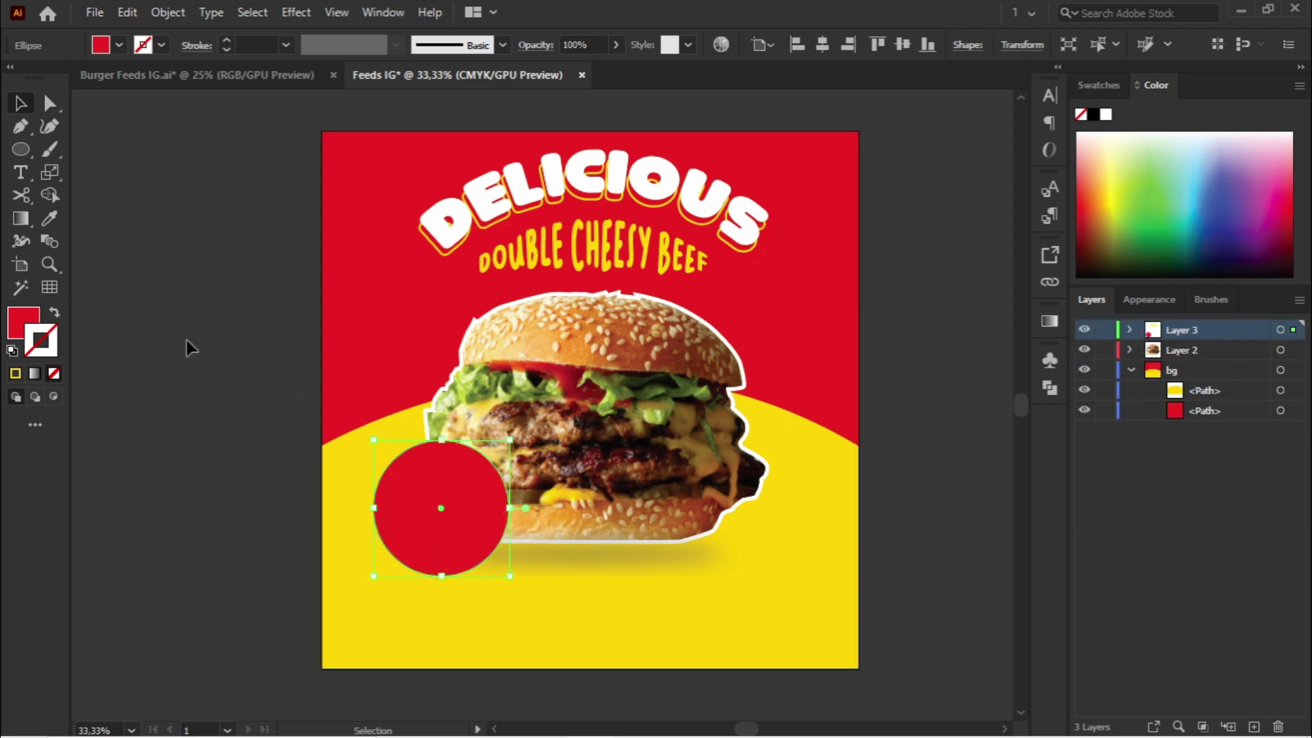
Step: Fill the circle with white and shrink it slightly about its centre
double_click(35, 322)
drag(690, 334, 632, 271)
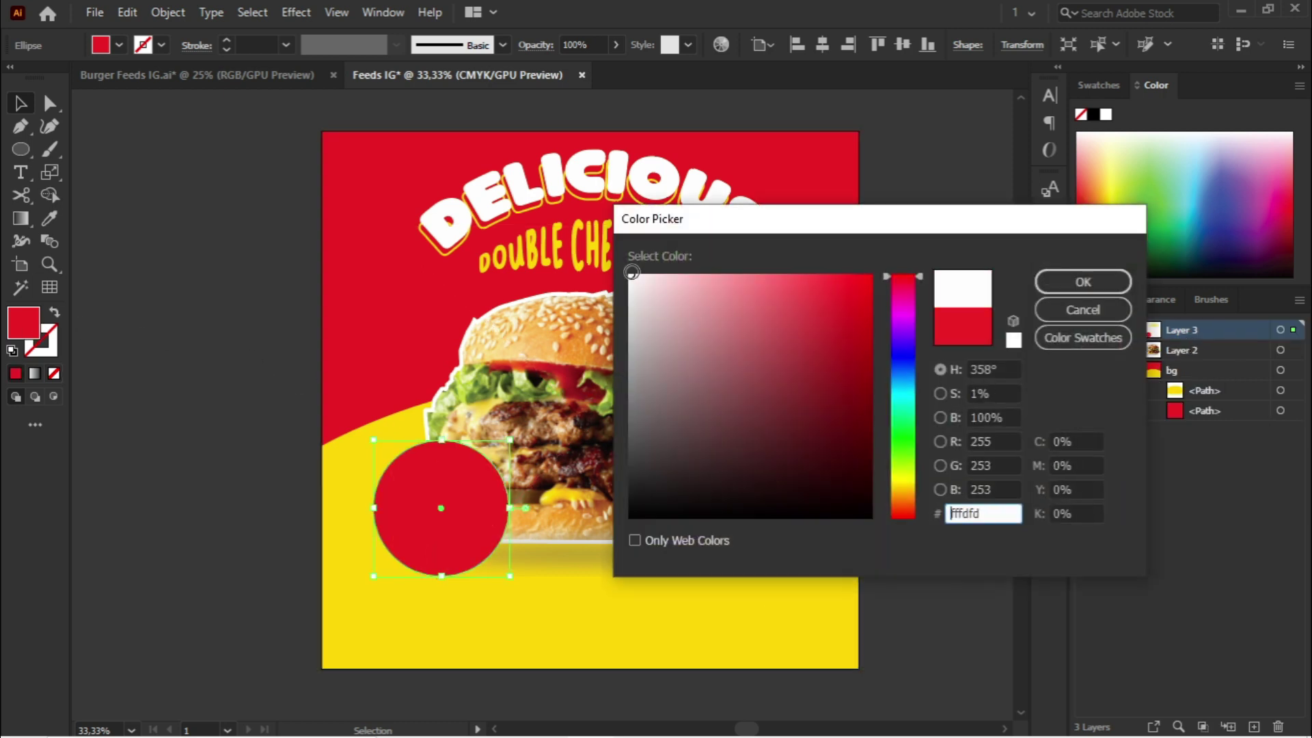
click(1083, 281)
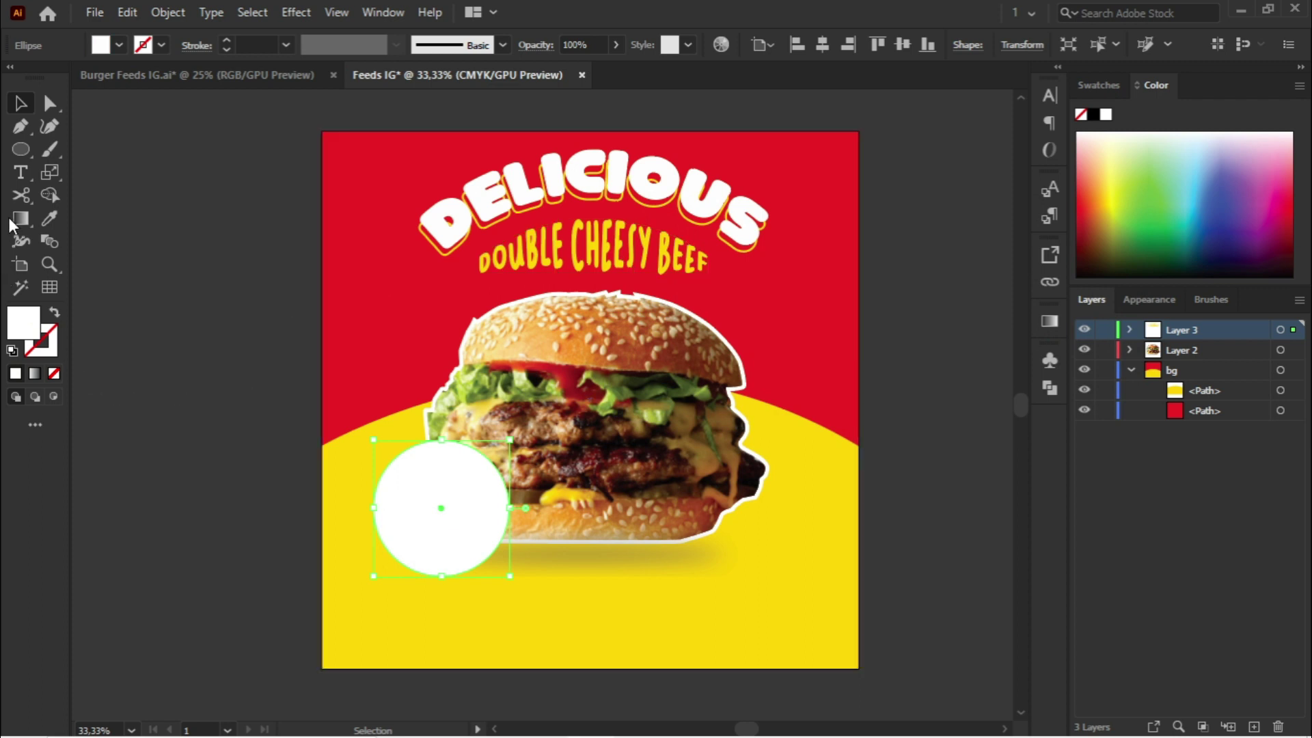
mouse_move(510, 577)
mouse_down()
mouse_move(503, 565)
mouse_move(509, 574)
mouse_up()
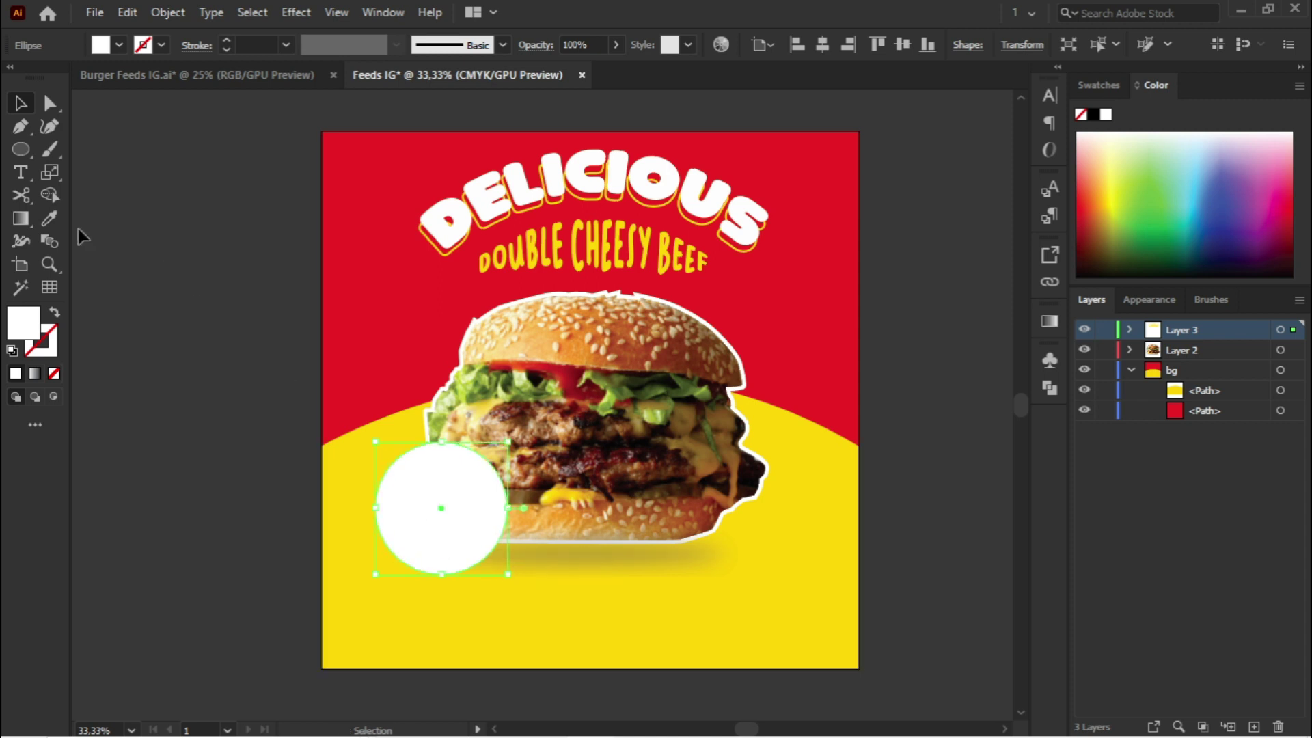
Step: Add the text "DISCOUNT" inside the white circle
click(20, 172)
scroll(445, 504, up, 1)
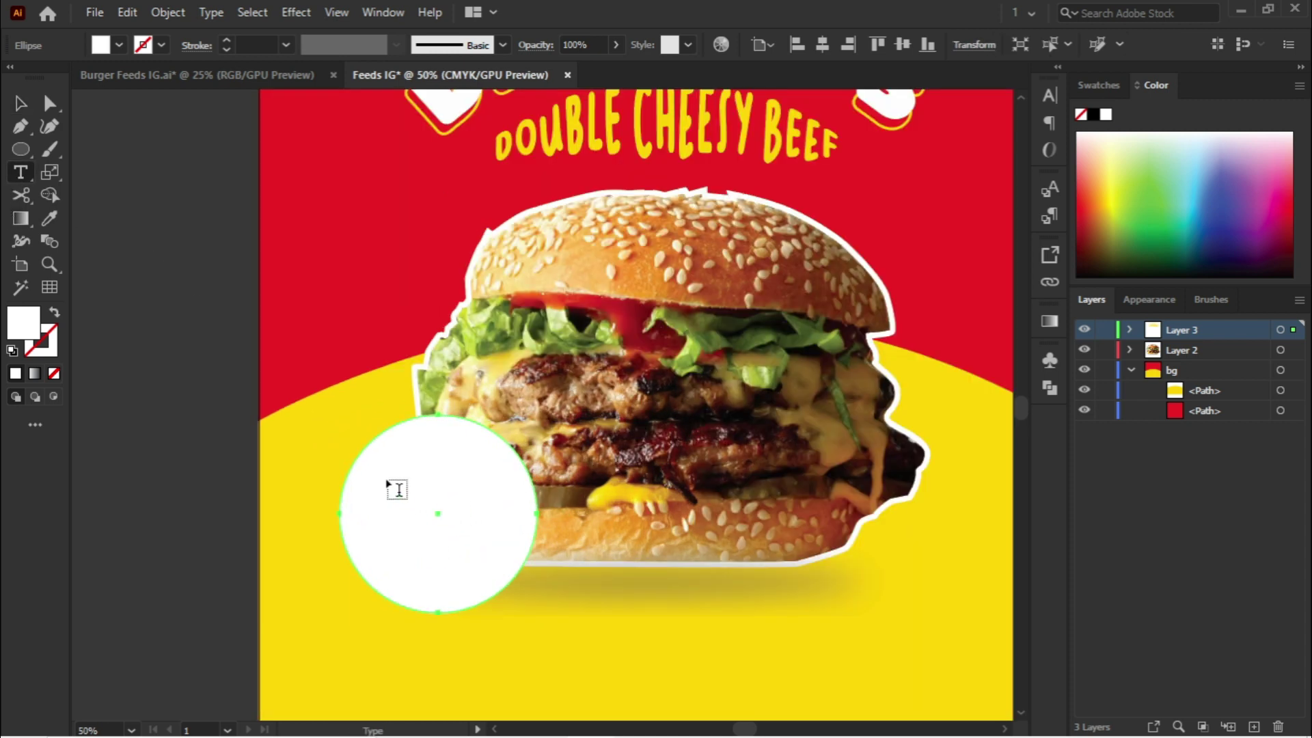
click(396, 489)
key(BackSpace)
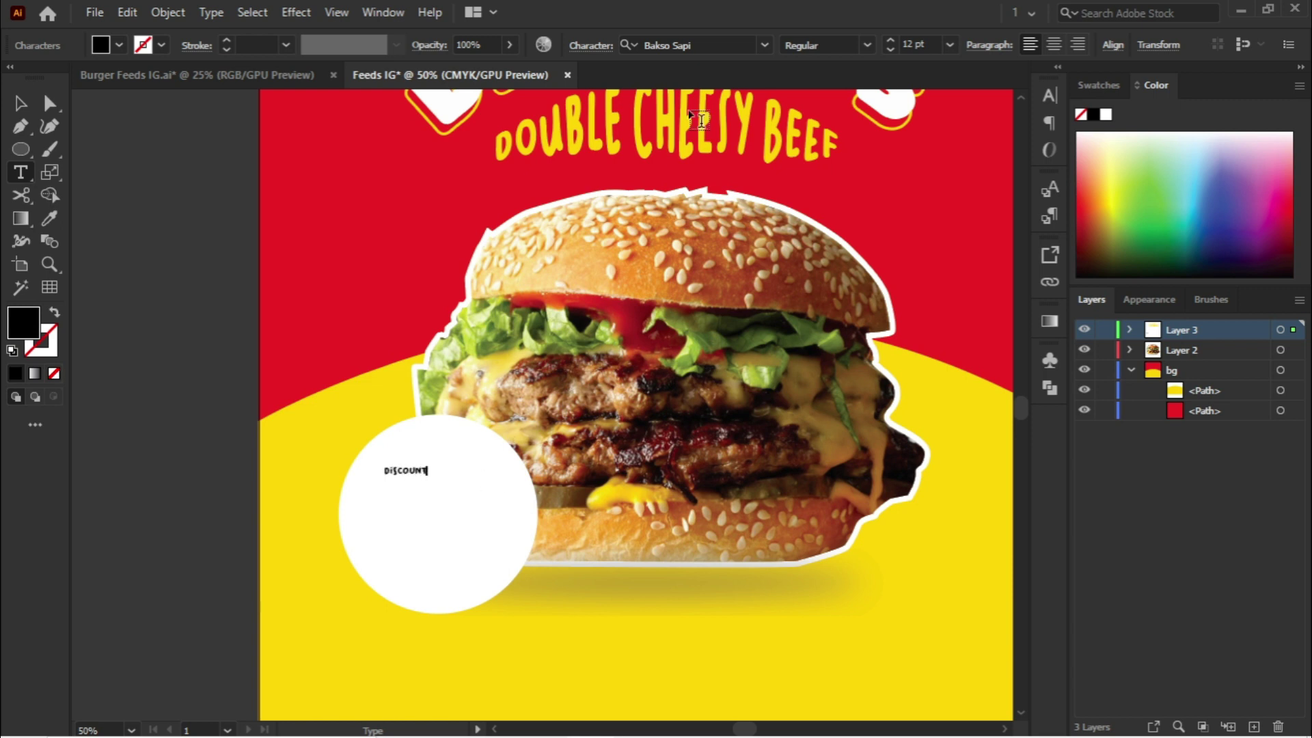
Step: Set the font of the "DISCOUNT" text to Impact
click(768, 44)
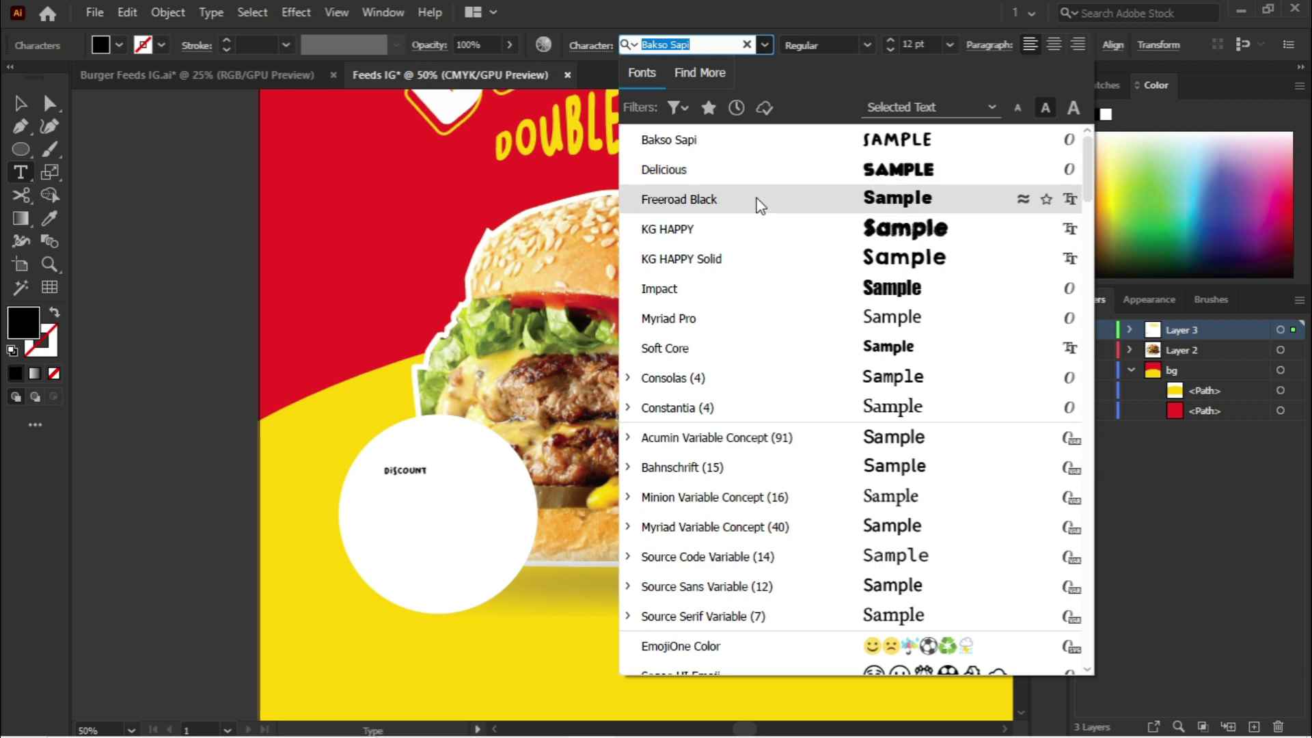
click(791, 295)
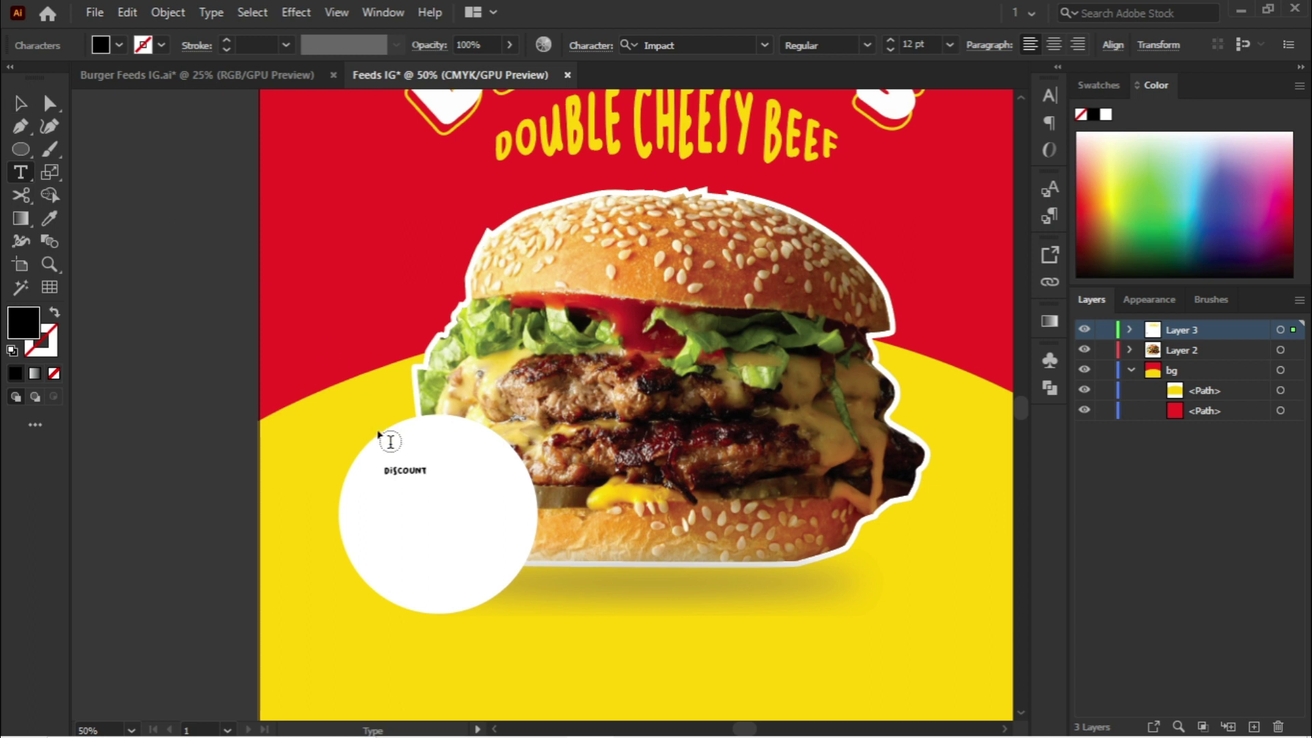
click(21, 102)
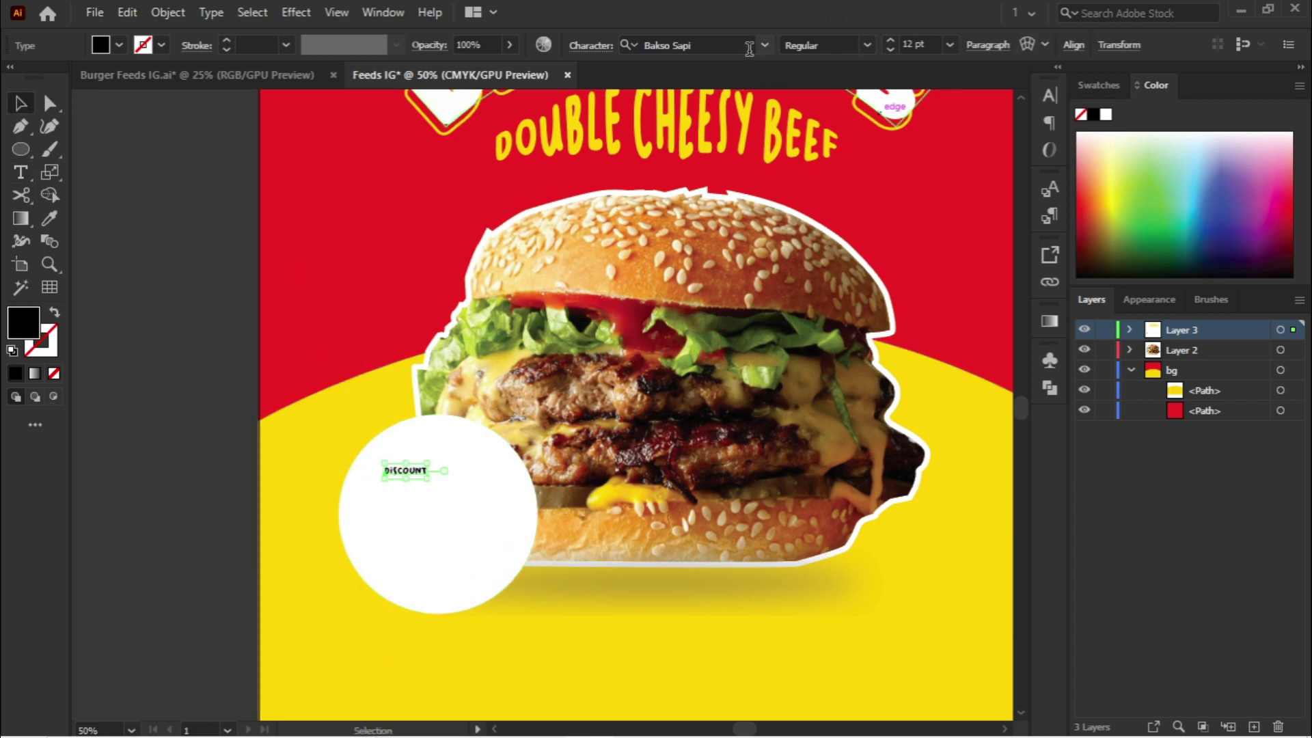
click(764, 45)
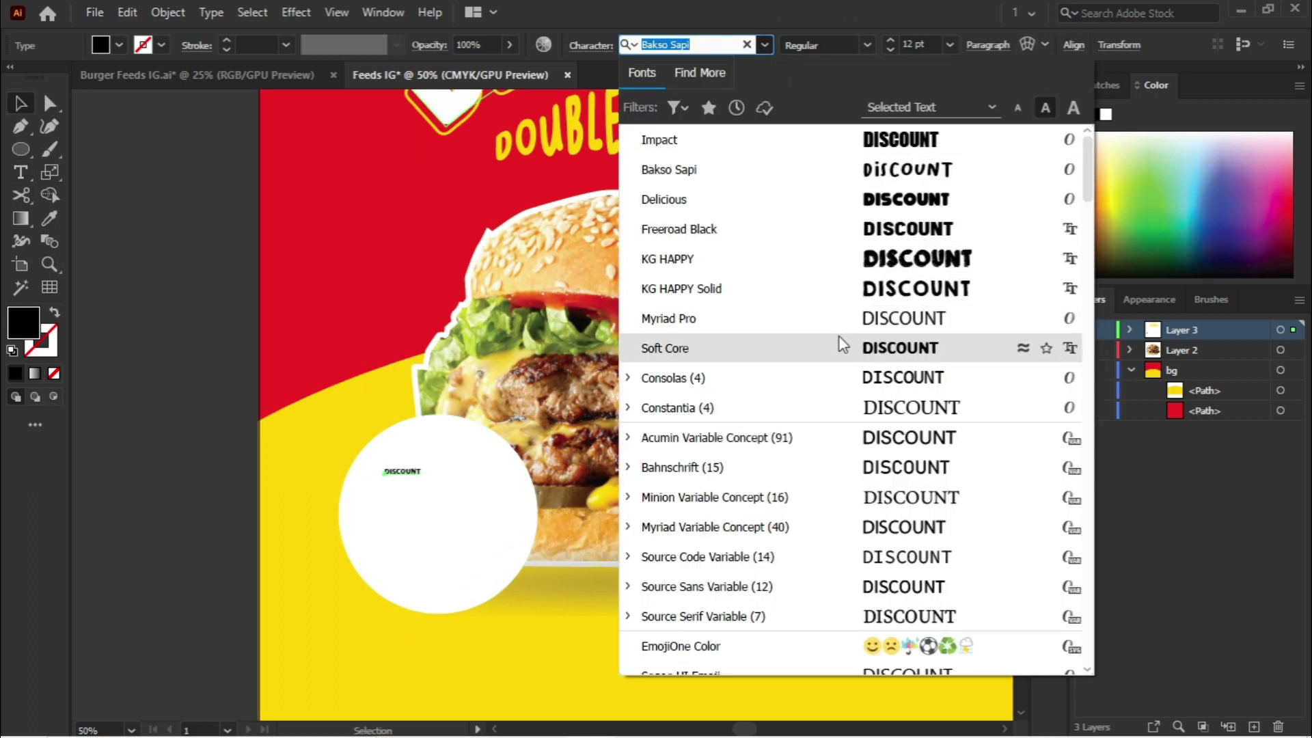
click(792, 140)
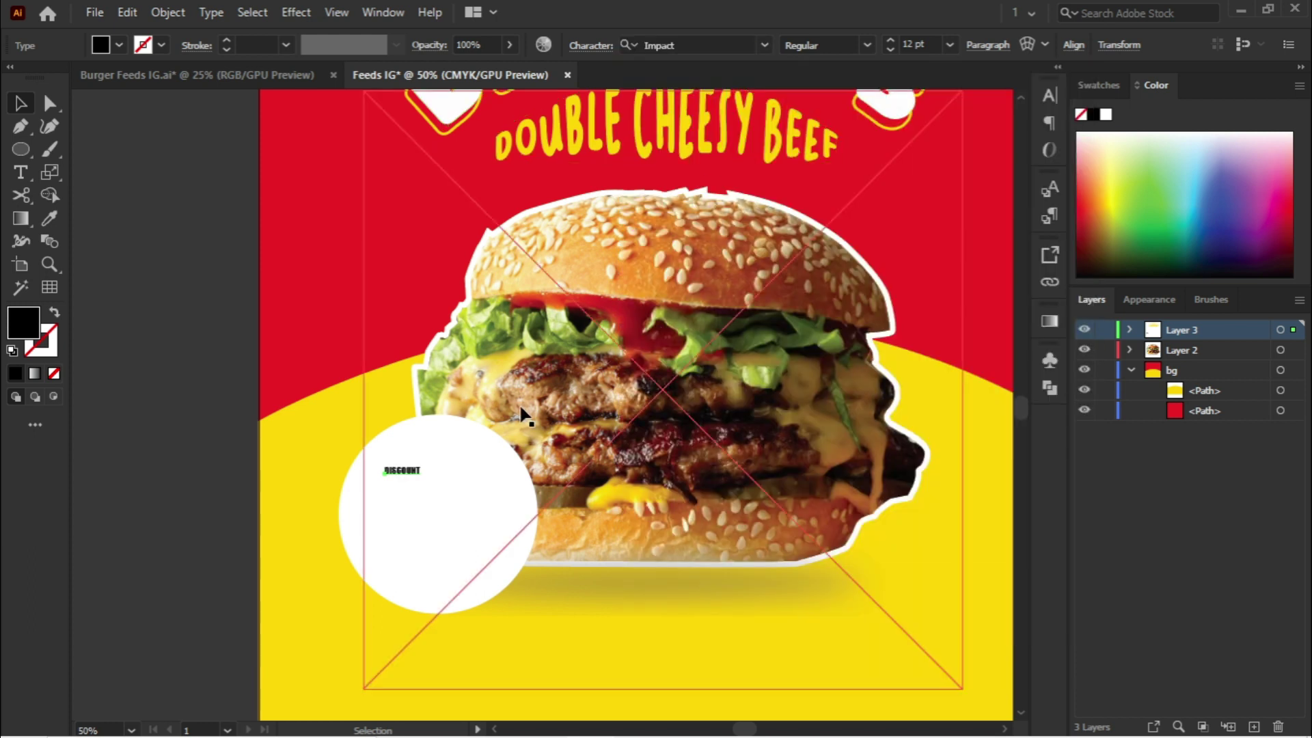
Step: Enlarge the "DISCOUNT" text to about 49 pt and centre it in the upper half of the white circle
key(ctrl+t)
click(421, 466)
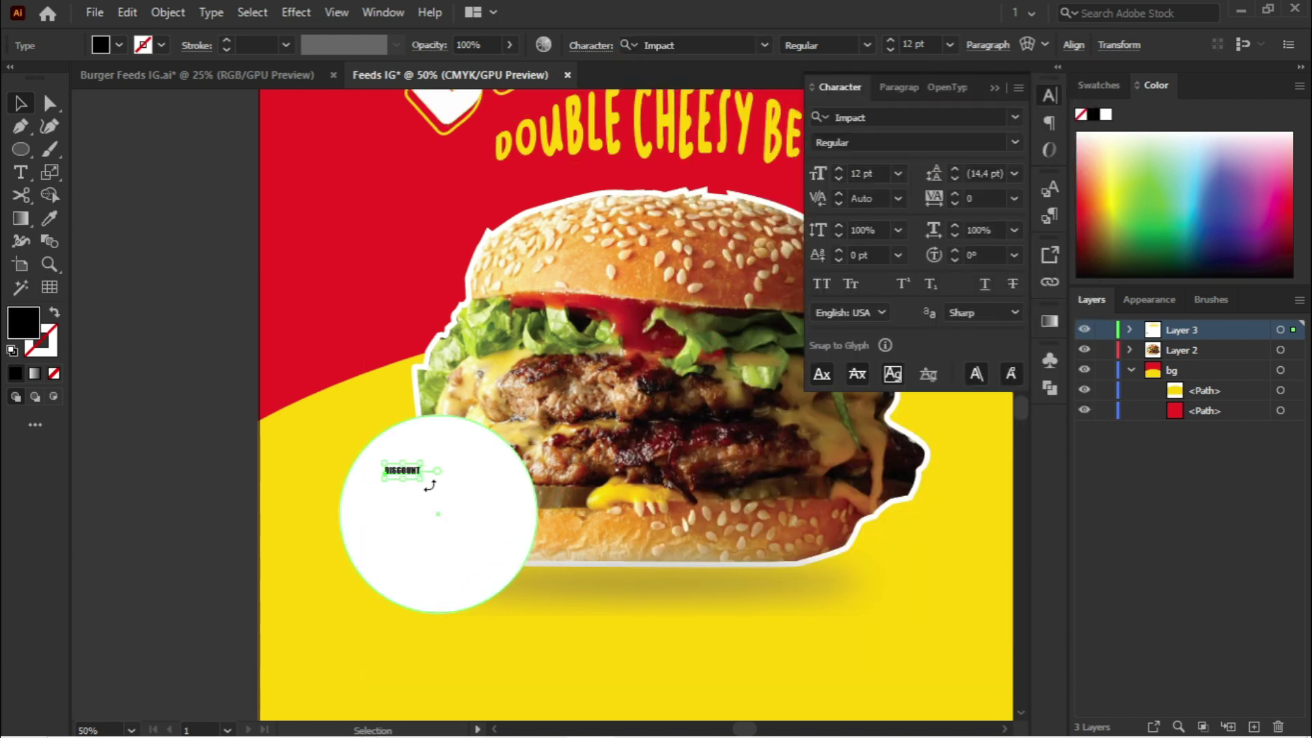
drag(427, 484, 473, 491)
drag(437, 482, 478, 488)
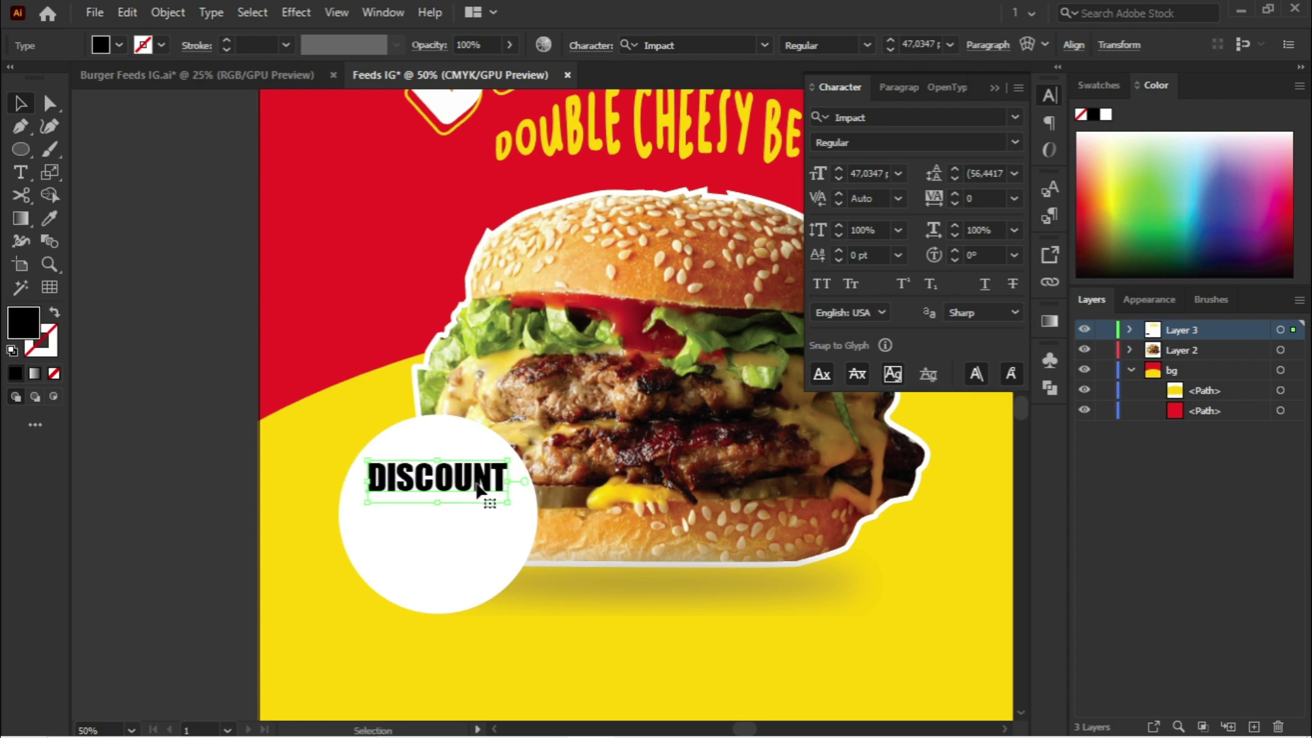
drag(368, 501, 363, 505)
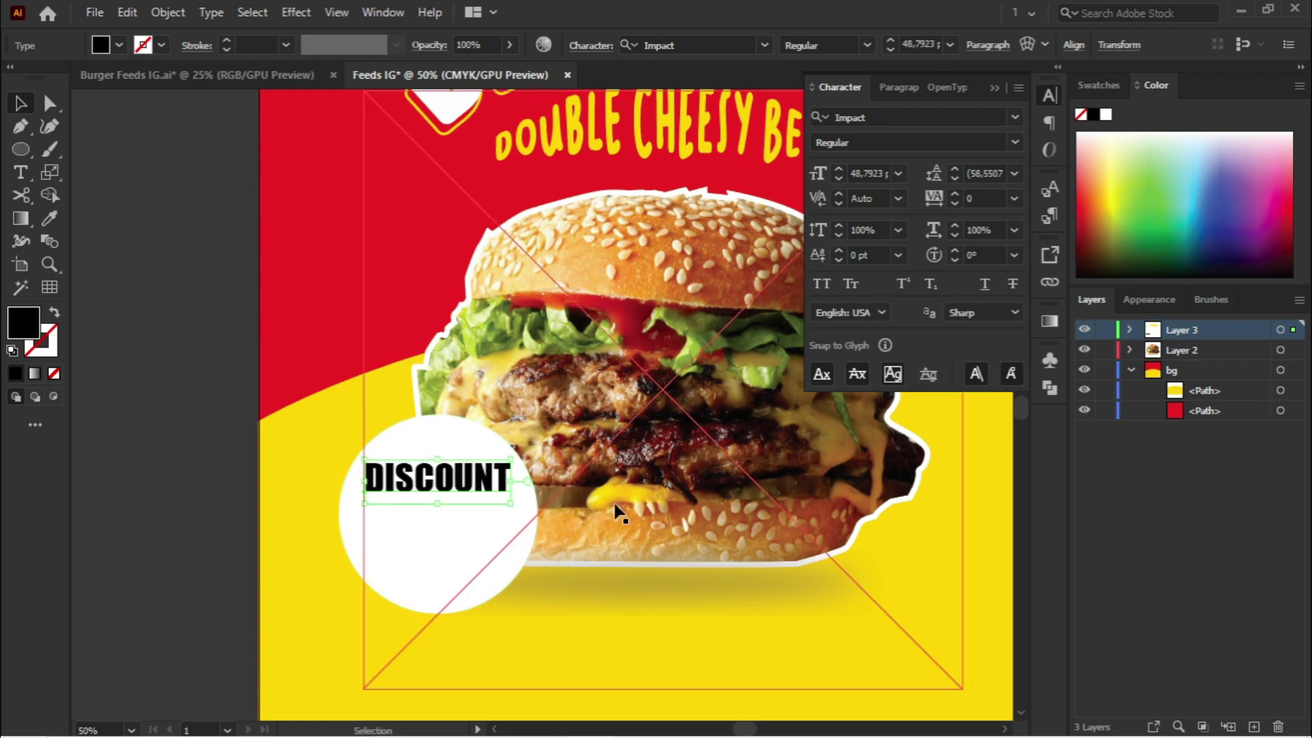
click(993, 88)
Step: Apply an Arch envelope warp with a horizontal bend of 40% to the "DISCOUNT" text
click(1029, 43)
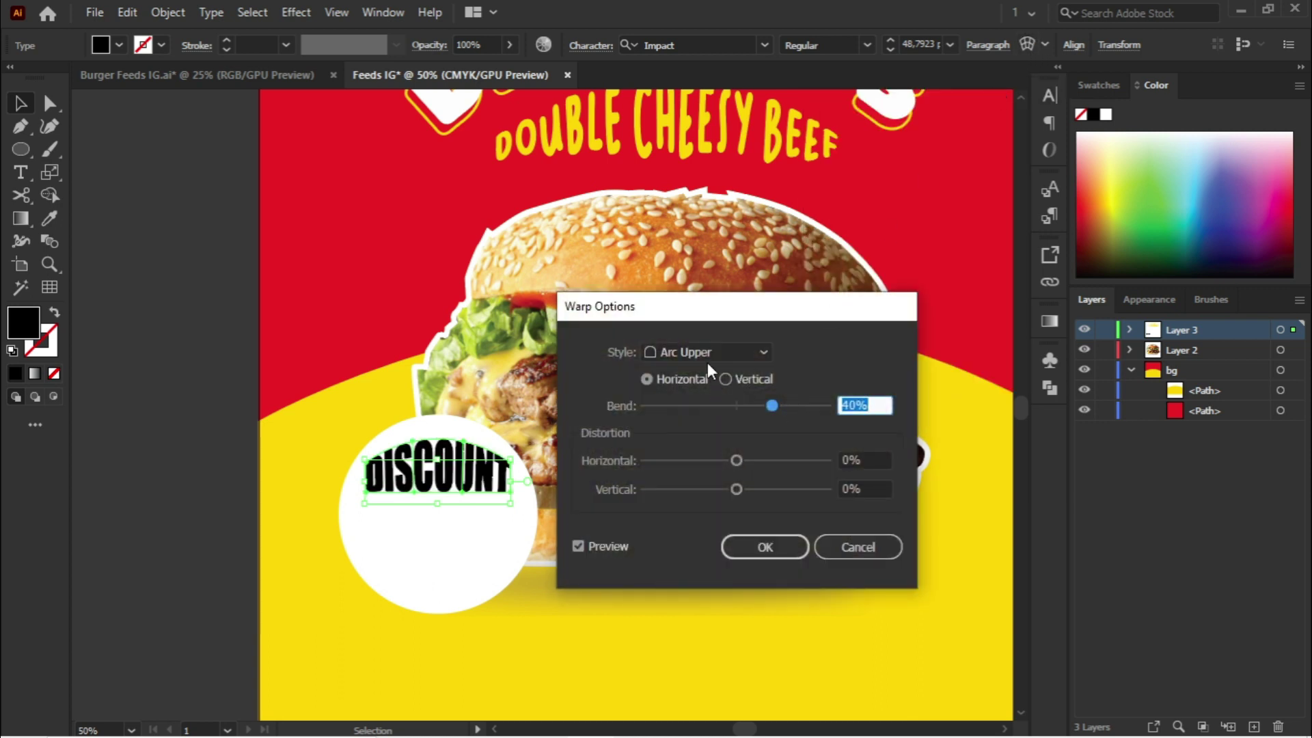
click(690, 351)
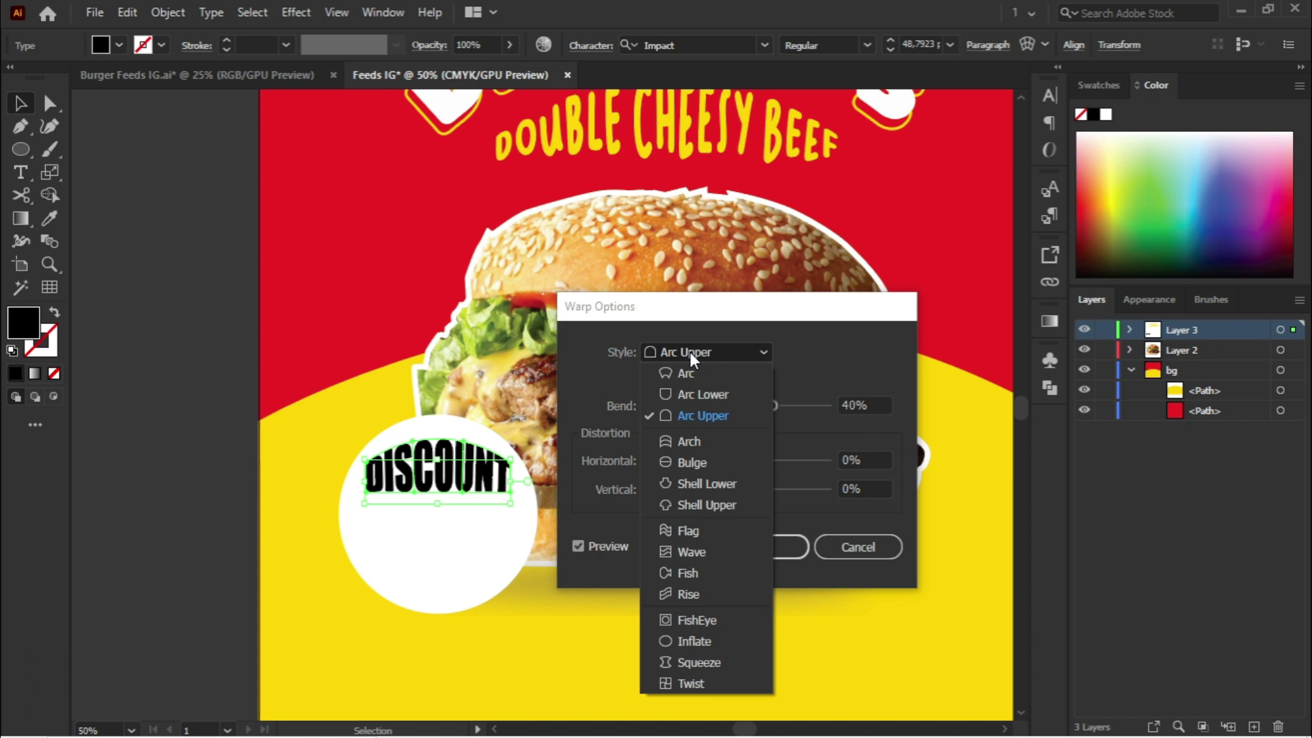
click(693, 433)
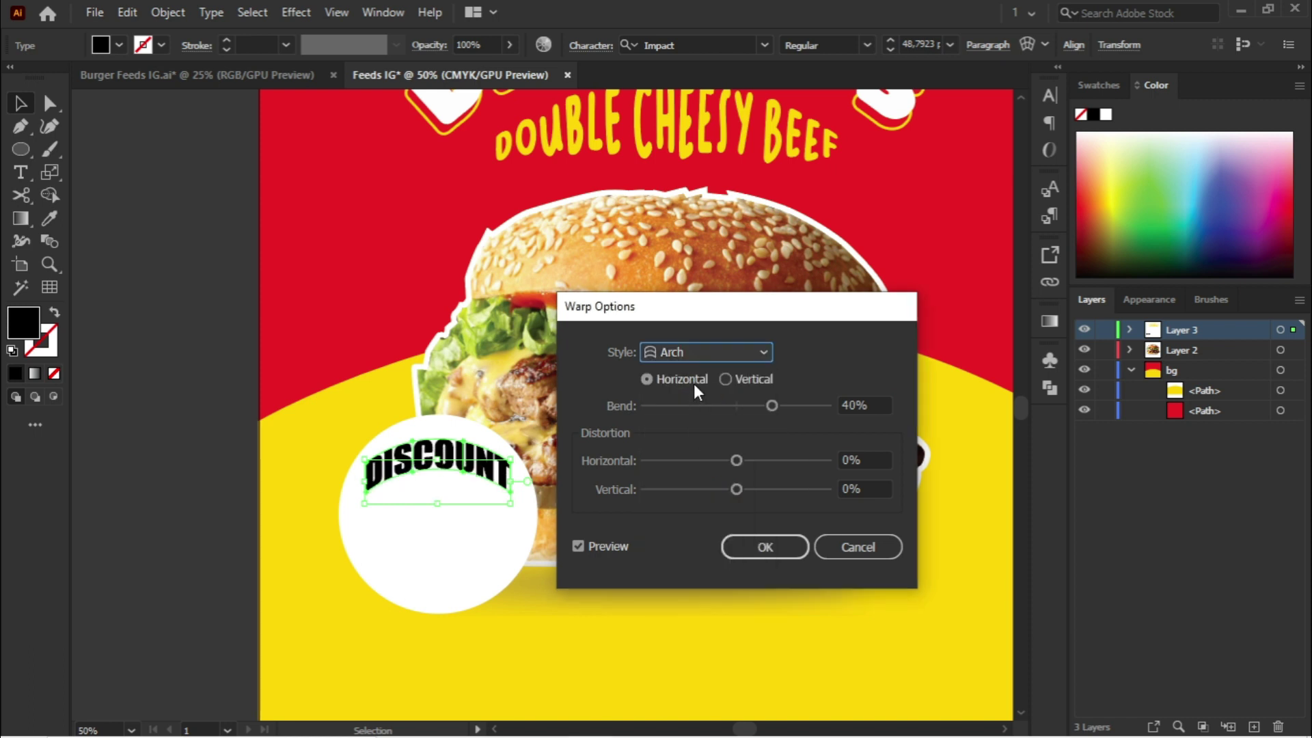
click(716, 351)
click(716, 351)
click(754, 548)
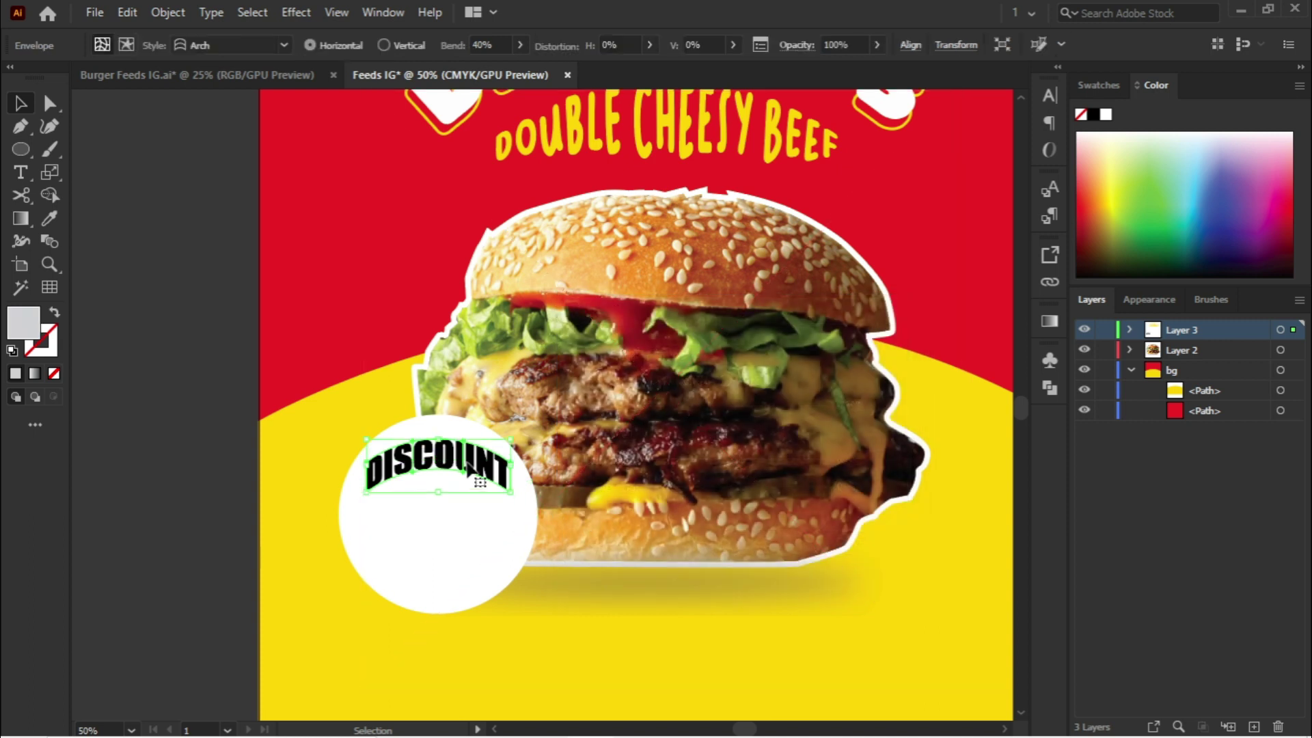
Step: Enlarge the arched "DISCOUNT" text so it spans almost the full width of the circle
drag(466, 462, 481, 491)
click(565, 598)
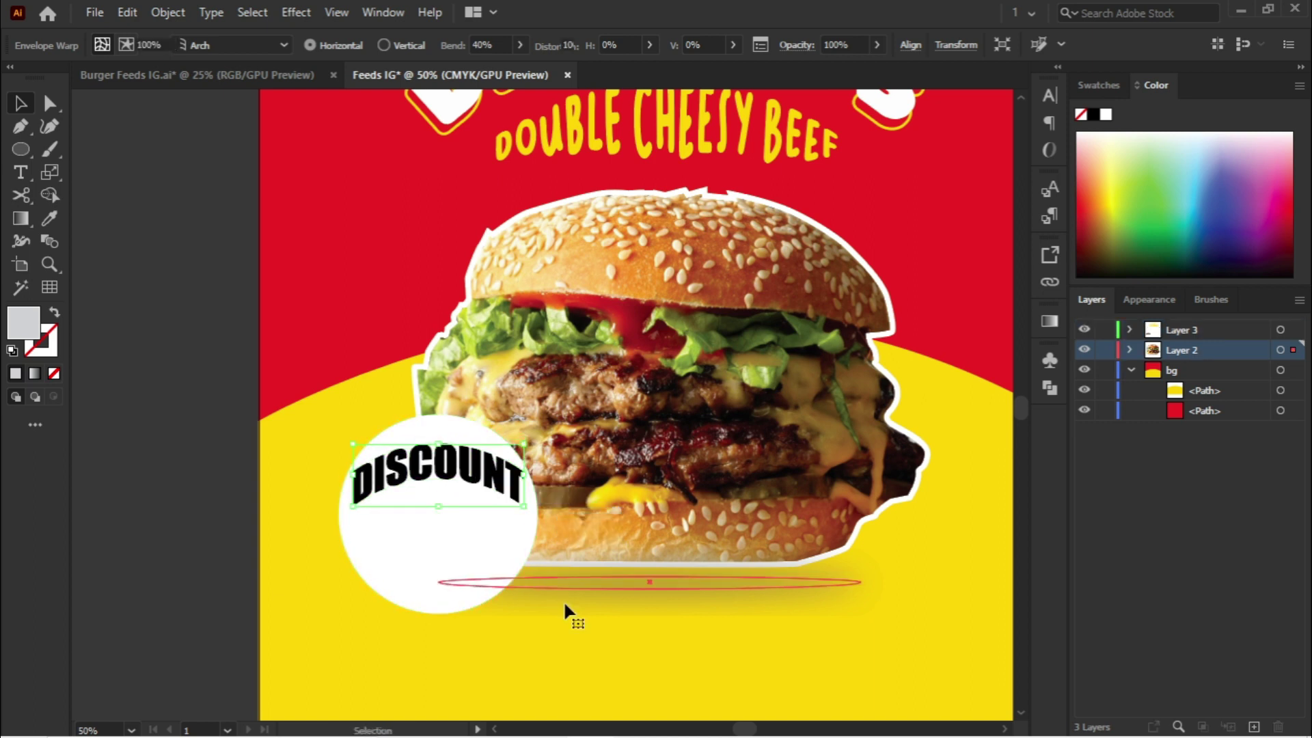
click(582, 635)
key(ctrl+minus)
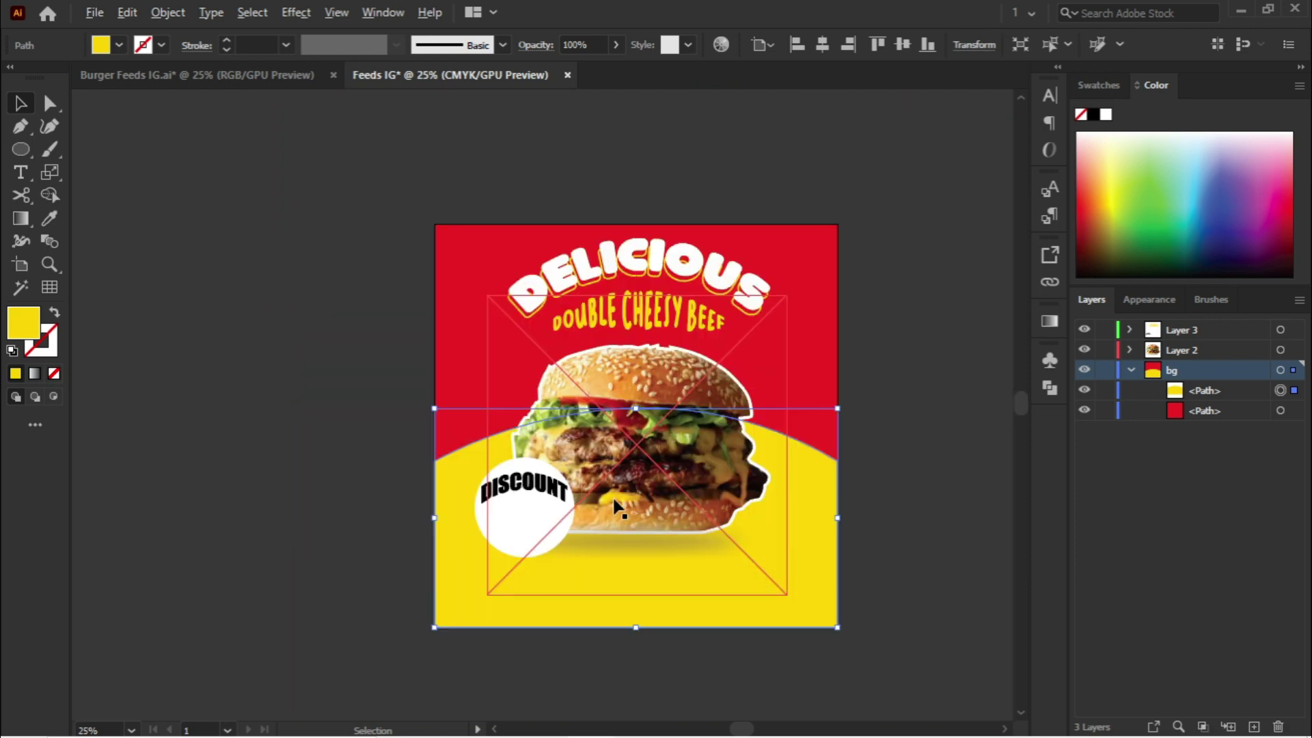
Step: Change the warp style of the "DISCOUNT" text to Arc Upper
click(493, 482)
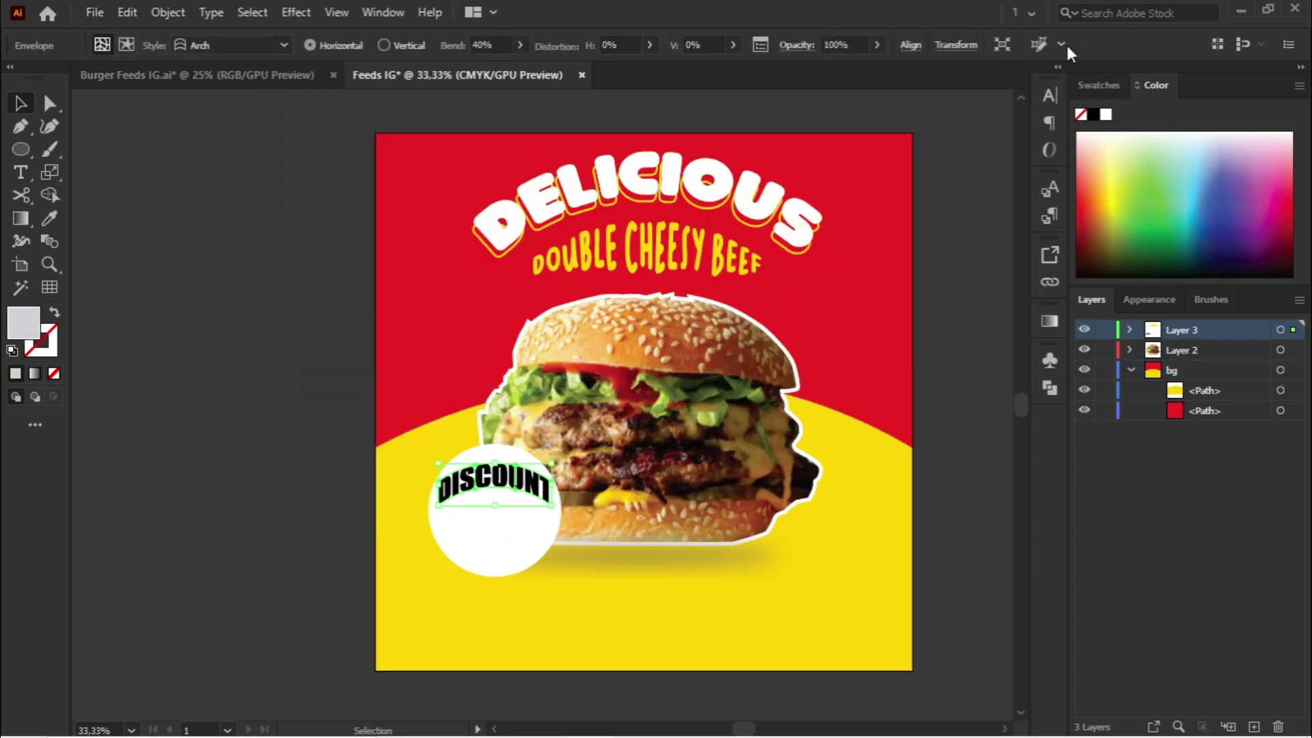
click(204, 45)
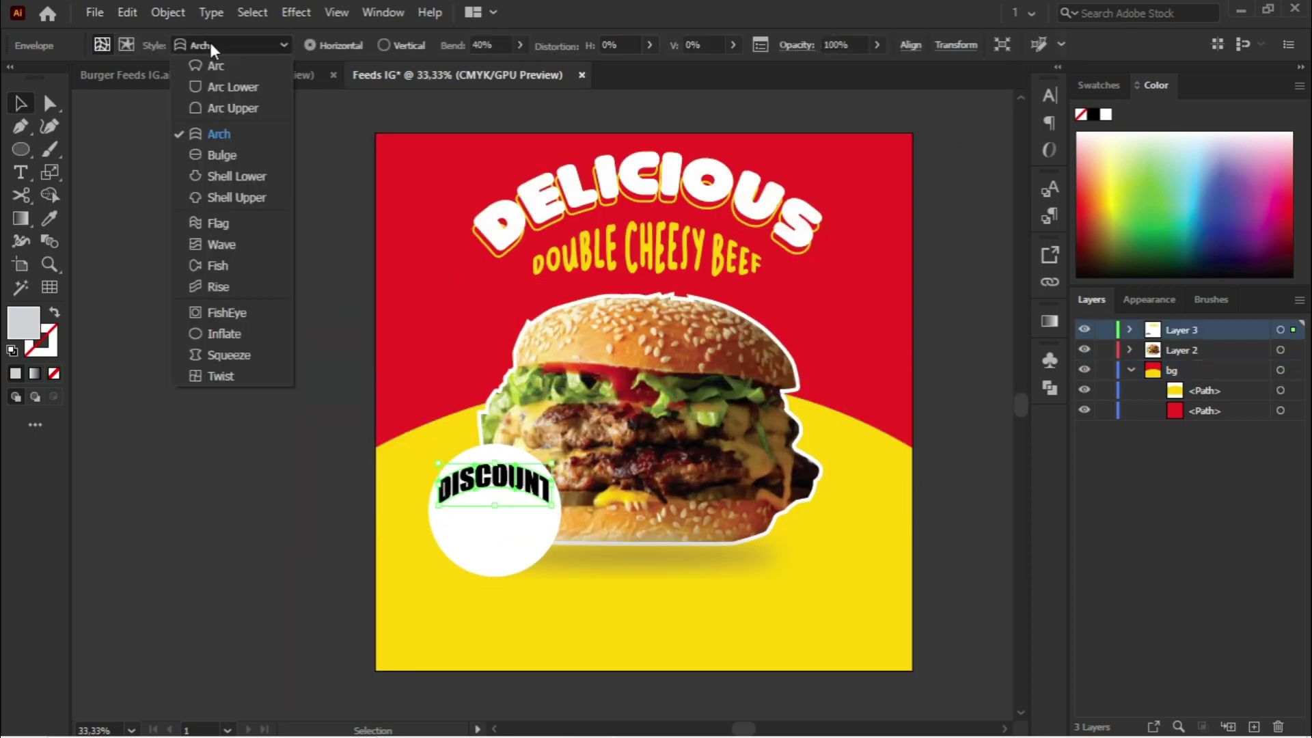
click(230, 93)
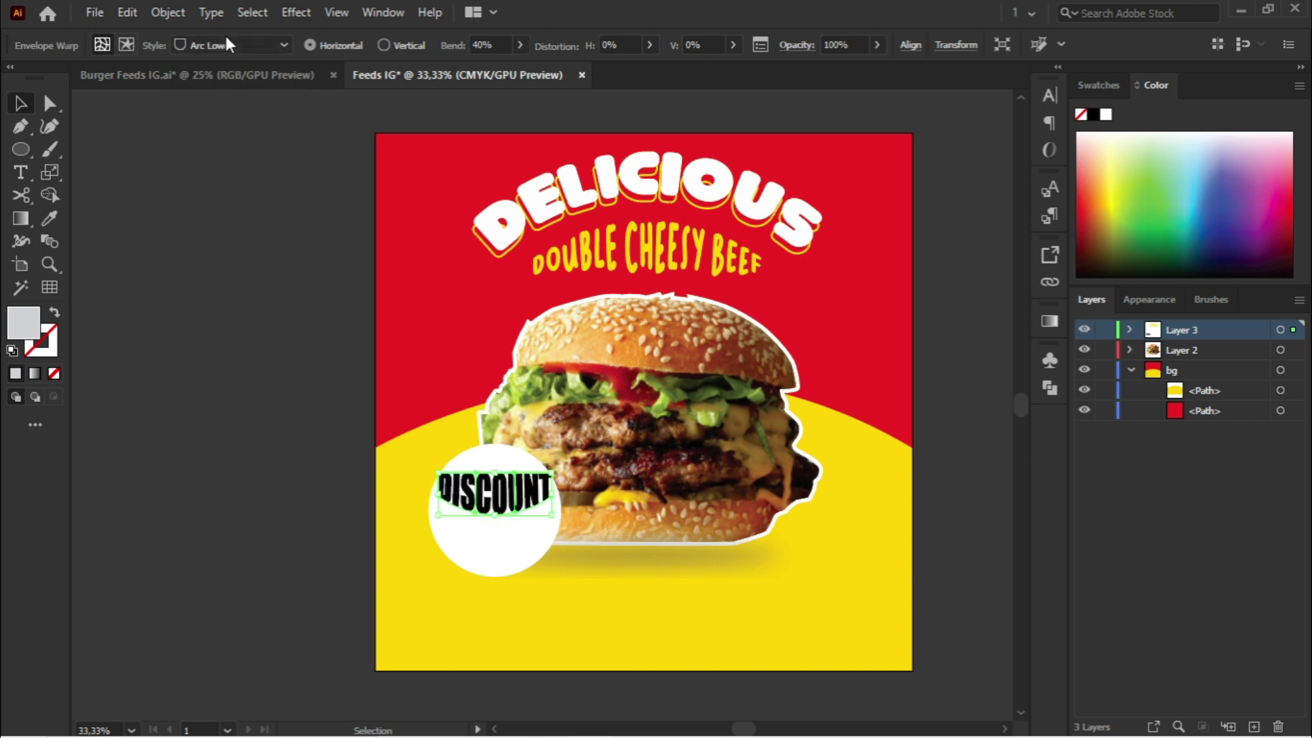
click(226, 40)
click(239, 97)
drag(495, 486, 499, 491)
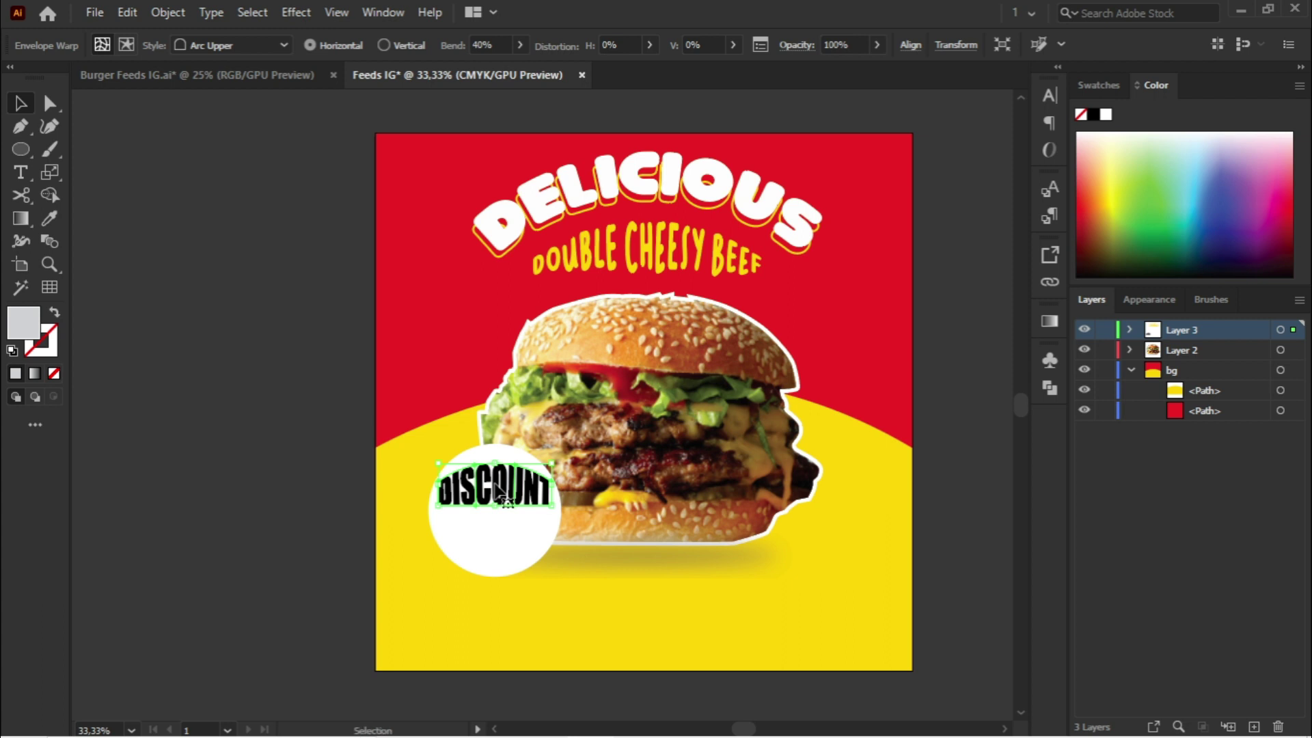
click(937, 454)
Step: Add the text "50%" in Impact below "DISCOUNT" in the white circle
key(ctrl+=)
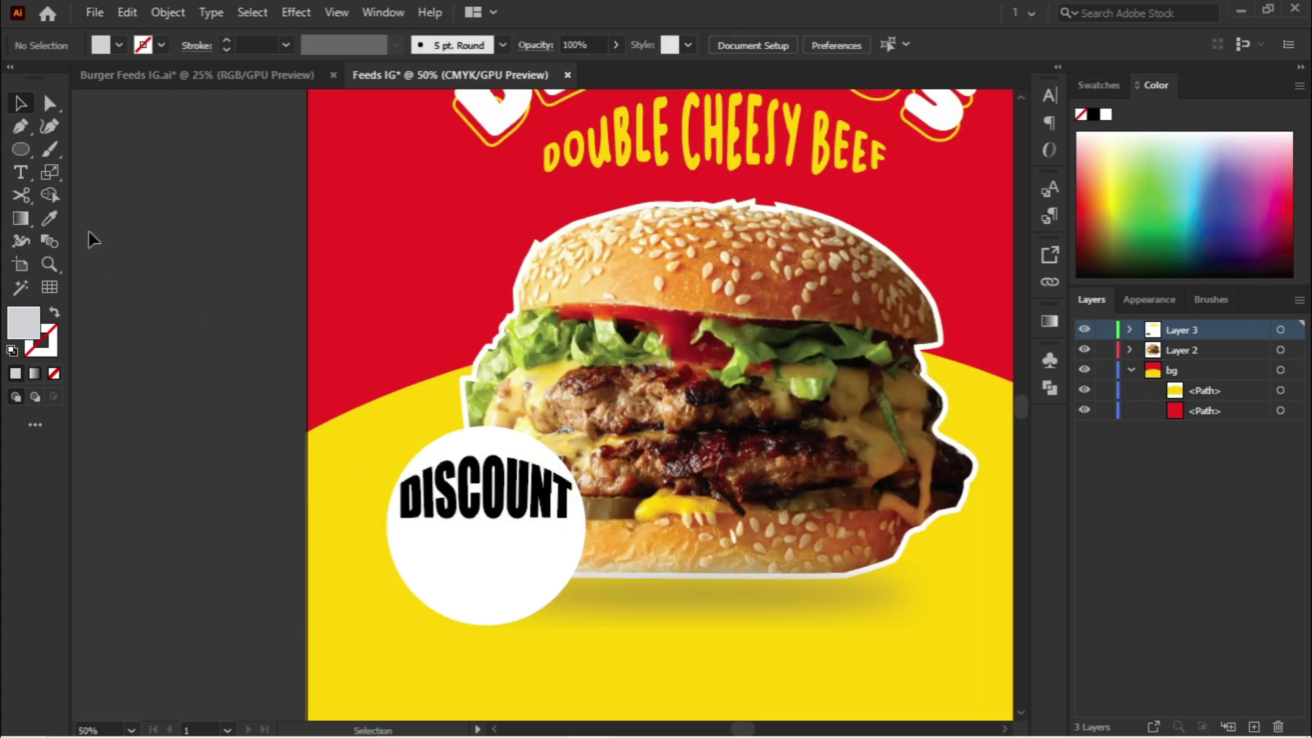
click(19, 173)
click(459, 552)
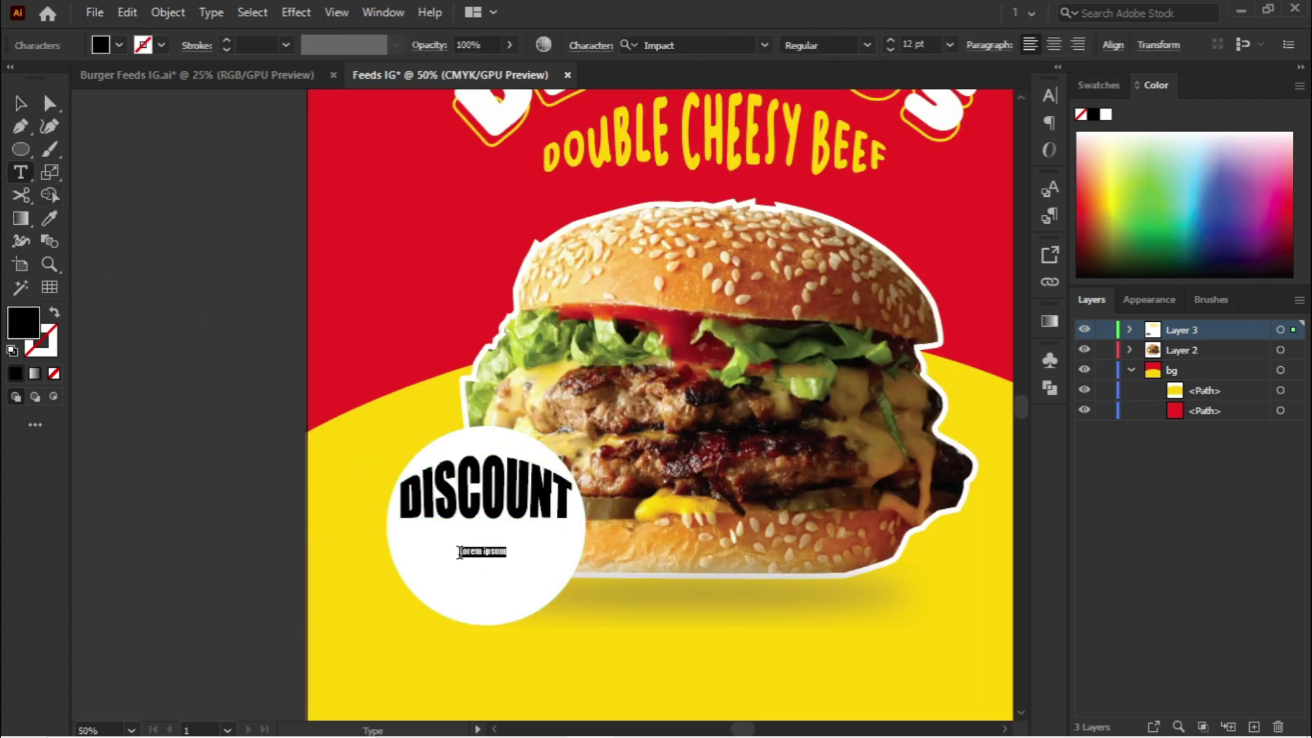
text(50%)
click(20, 103)
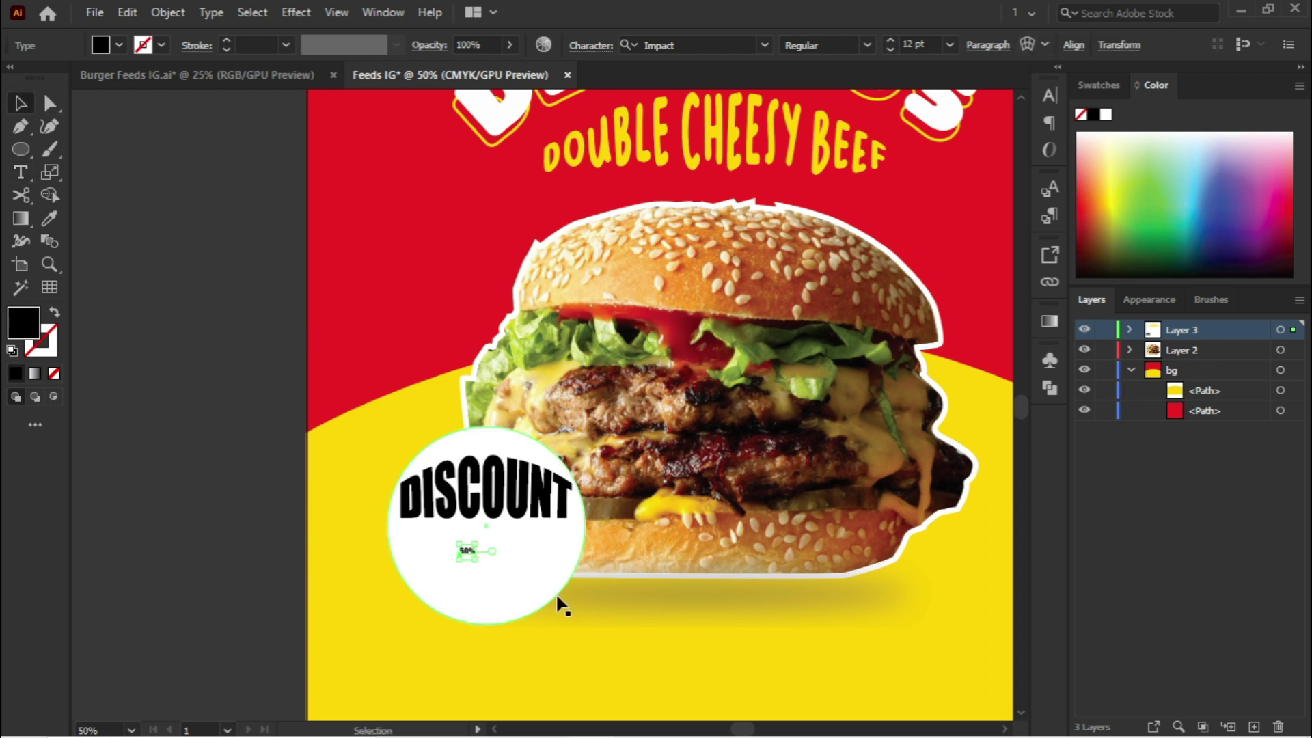
Step: Enlarge the "50%" text and centre it just beneath "DISCOUNT" in the circle
drag(476, 559, 517, 586)
drag(475, 552, 504, 564)
click(573, 610)
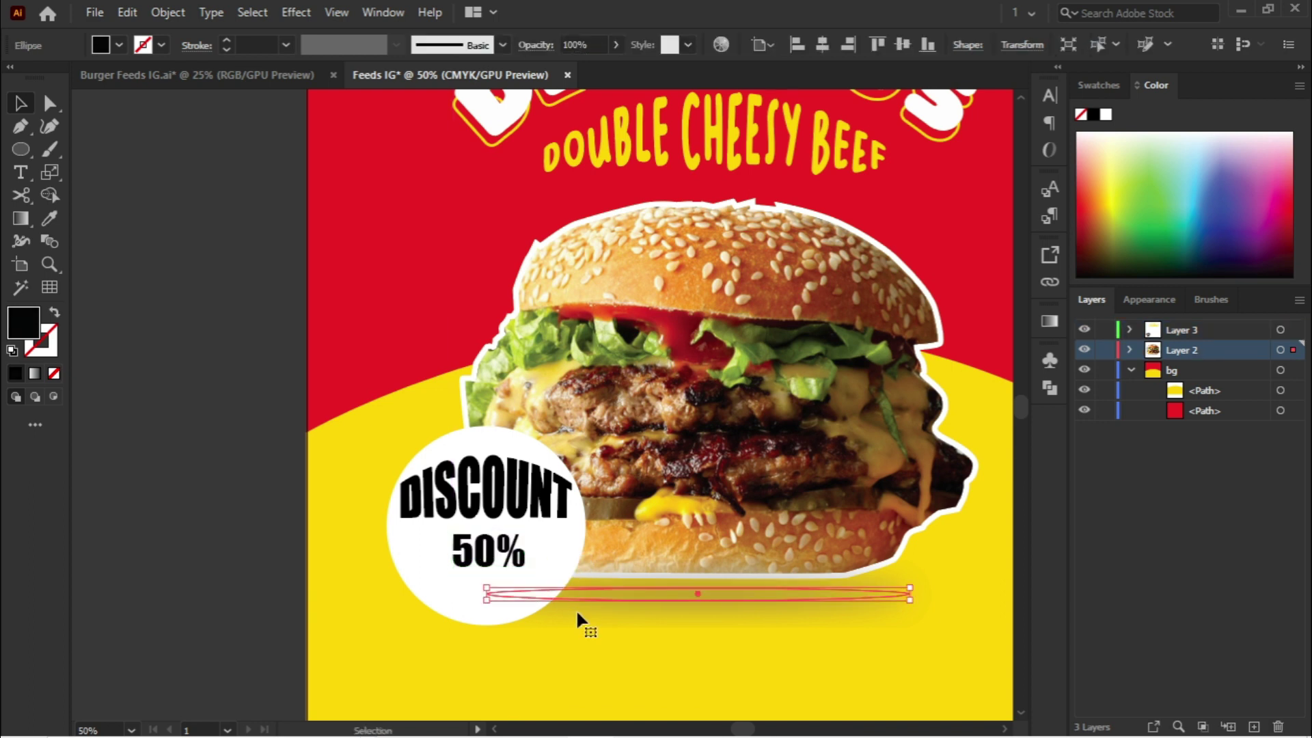
scroll(636, 588, down, 2)
click(937, 545)
Step: Draw a small circle just outside the artboard's right edge and fill it with white
scroll(875, 540, up, 1)
drag(806, 542, 742, 525)
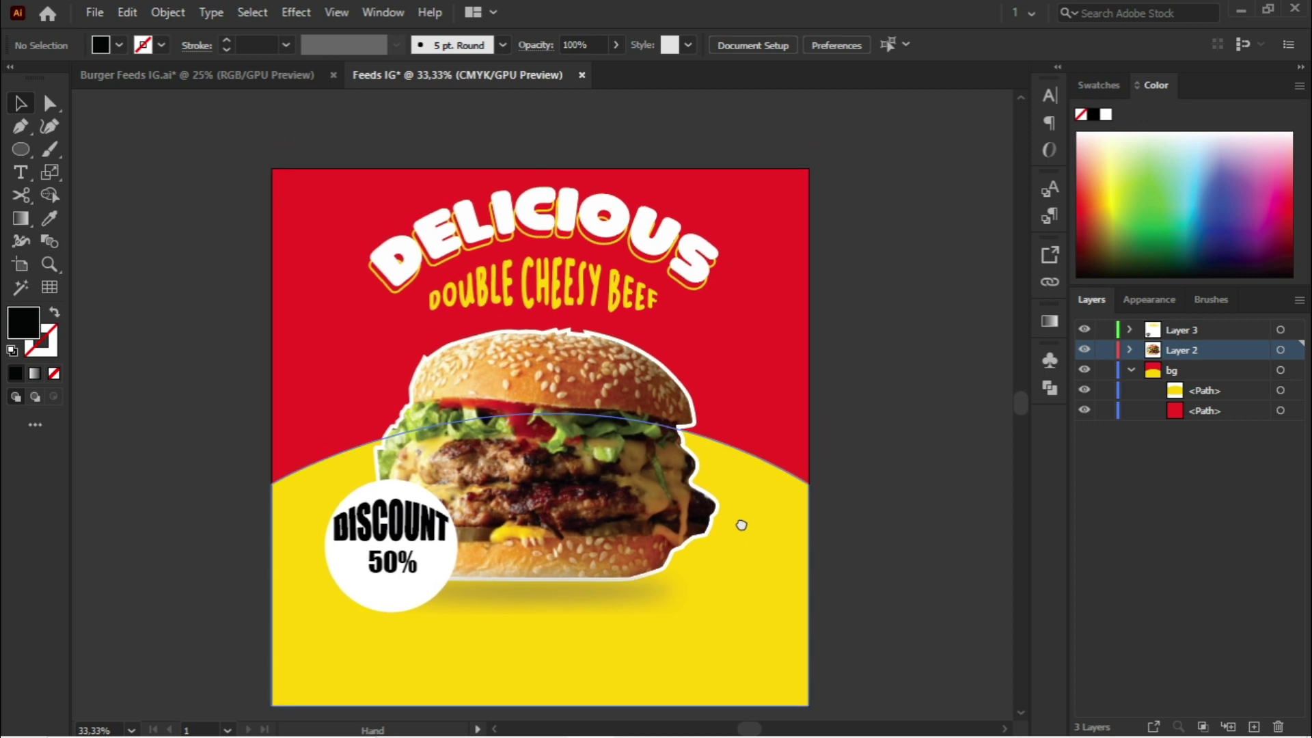
click(21, 150)
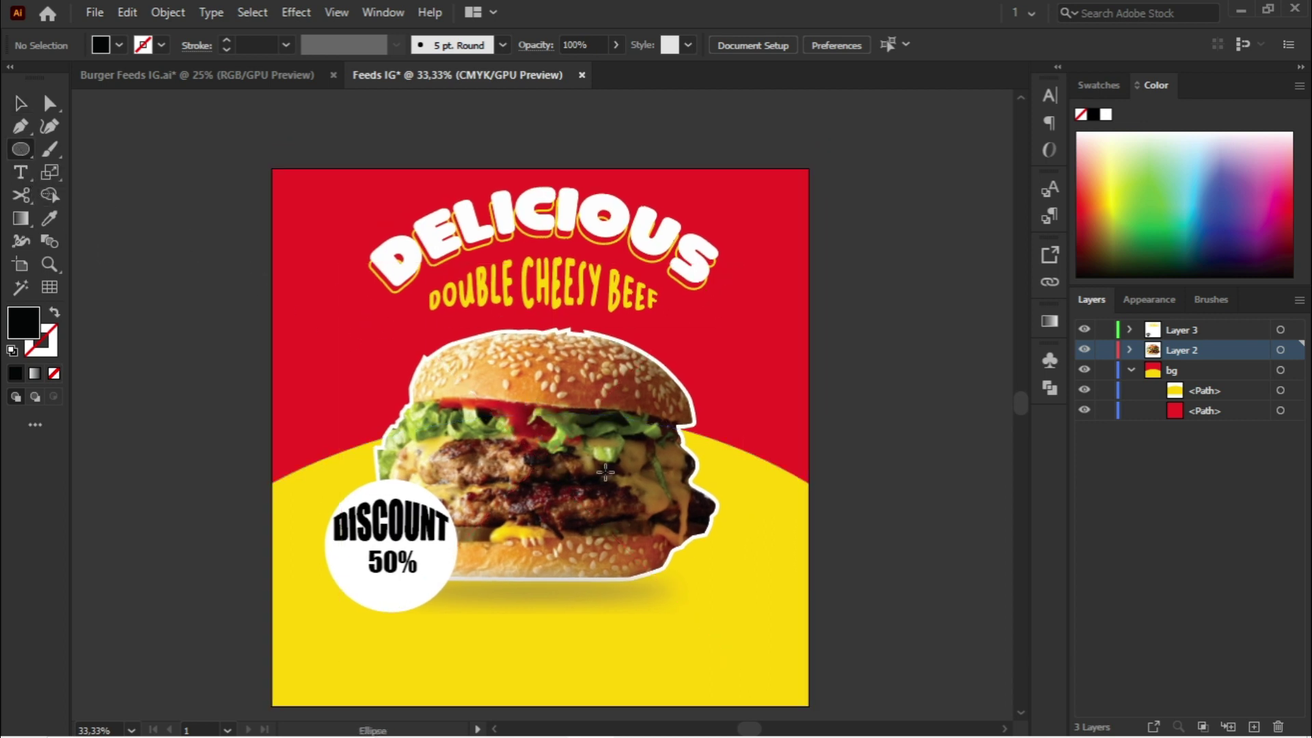
drag(857, 465, 897, 513)
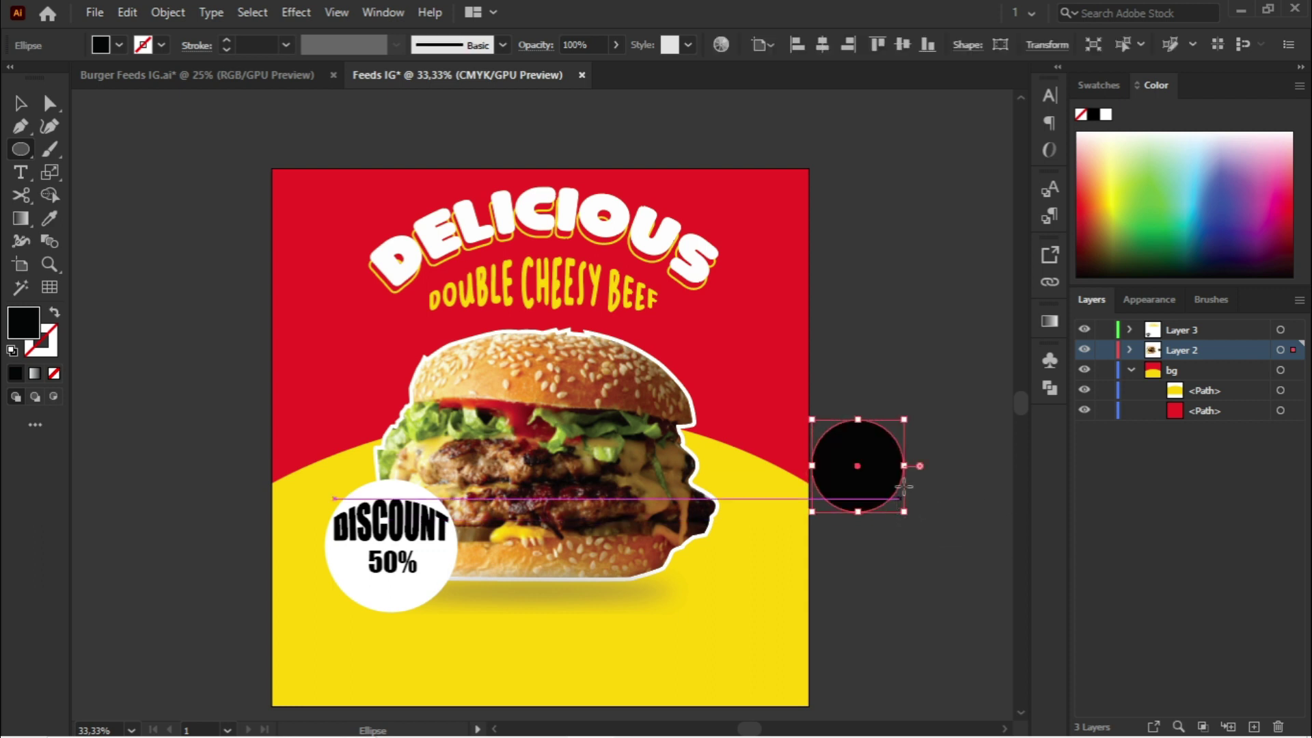
double_click(27, 321)
drag(649, 311, 630, 275)
click(1084, 280)
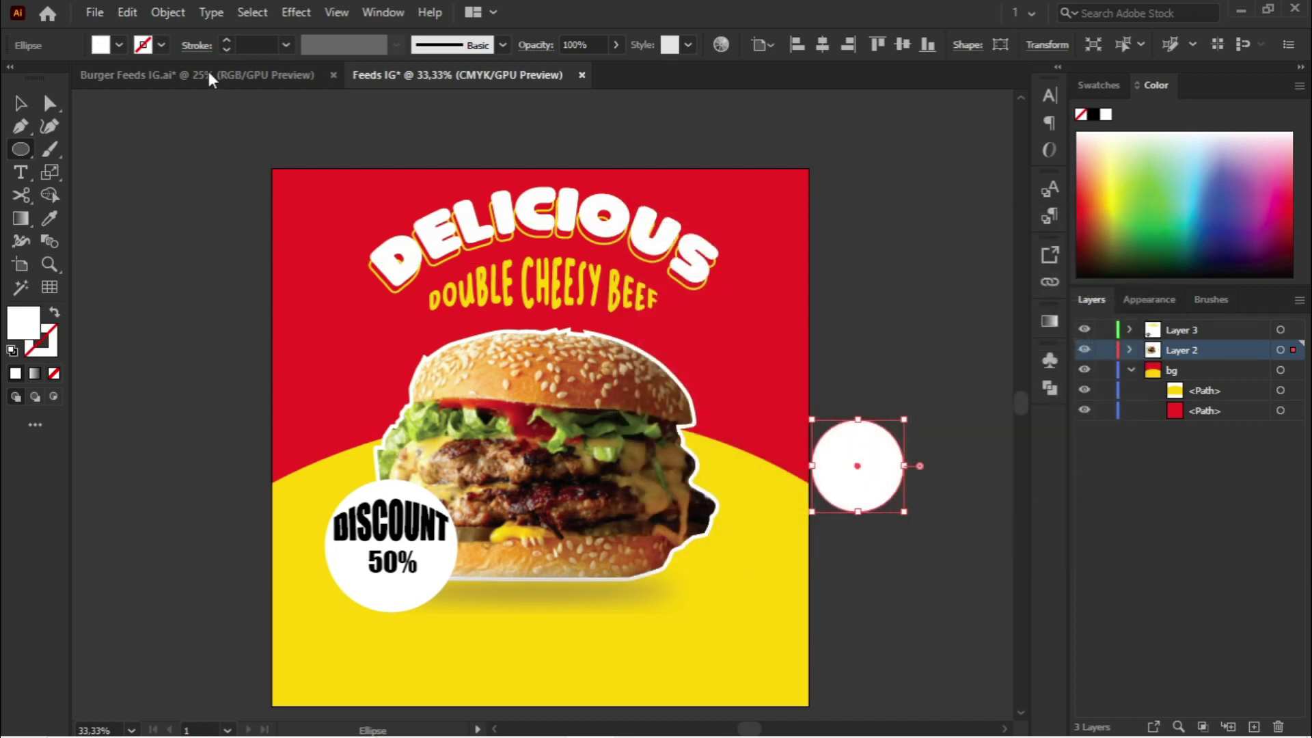
click(20, 112)
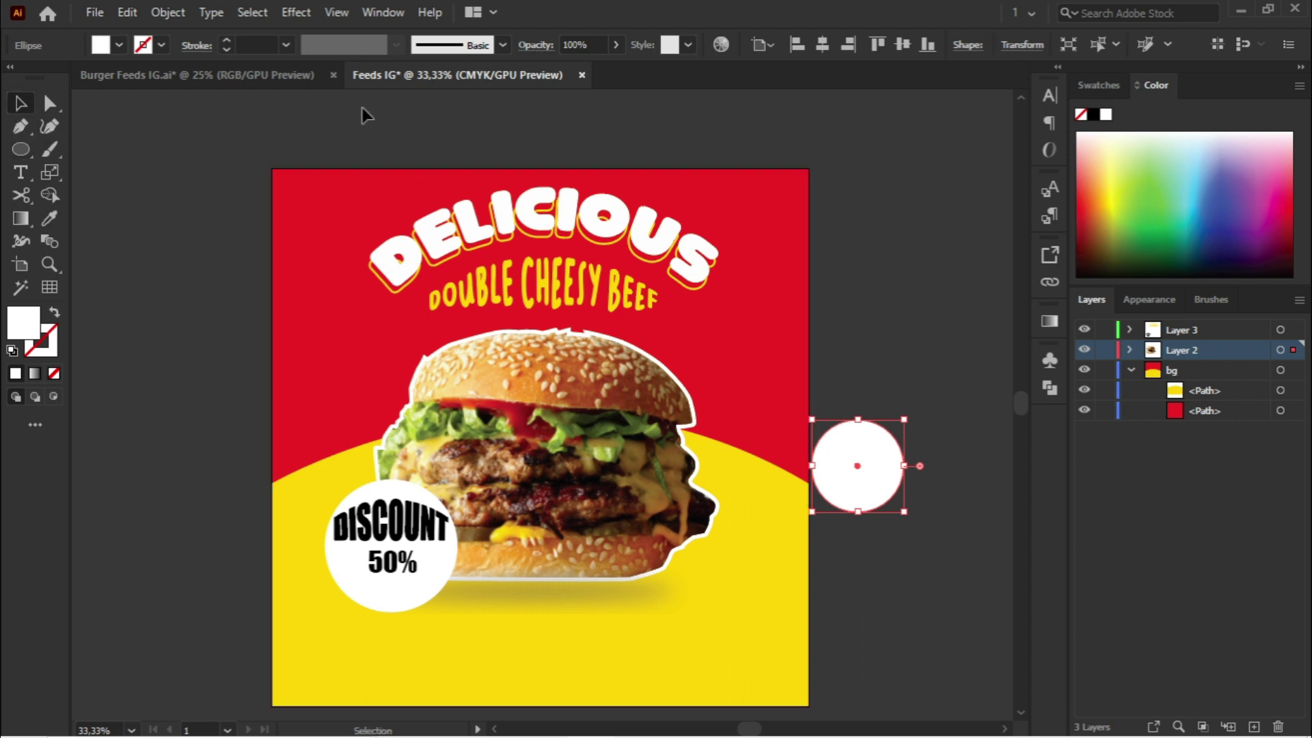
click(168, 13)
click(162, 146)
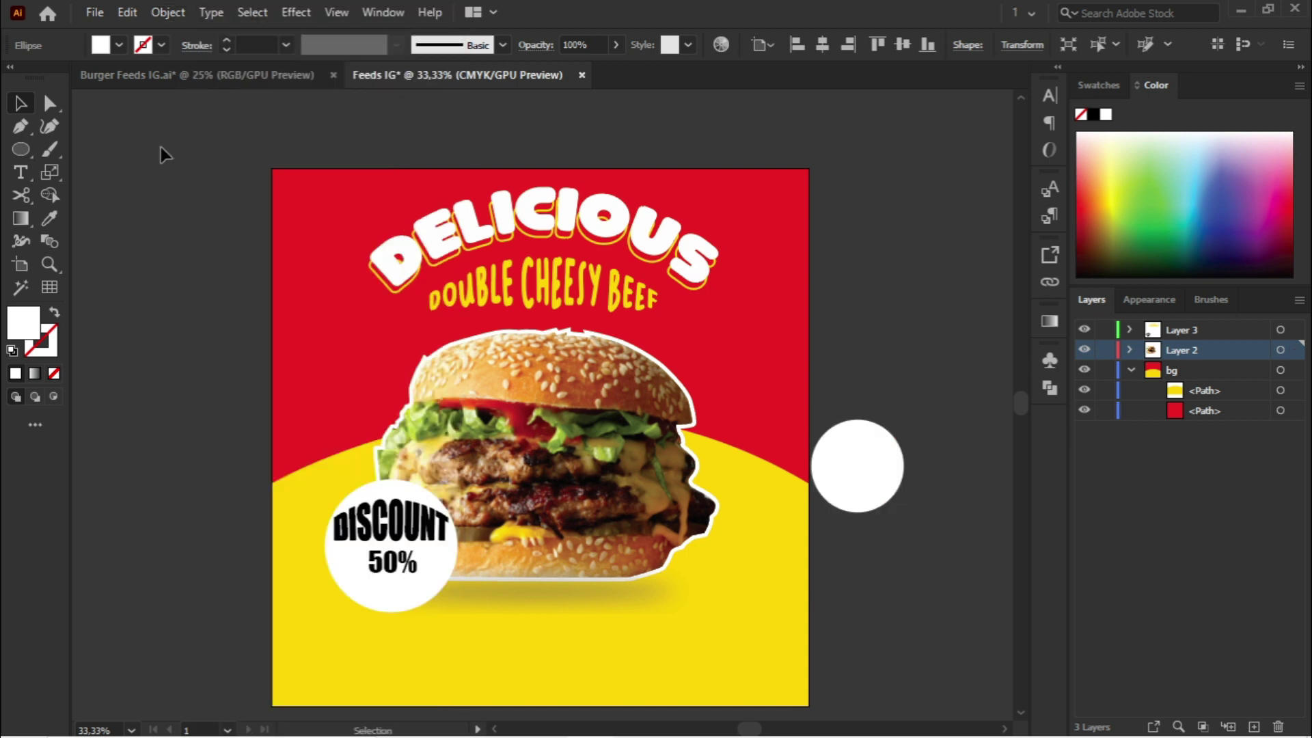
click(296, 12)
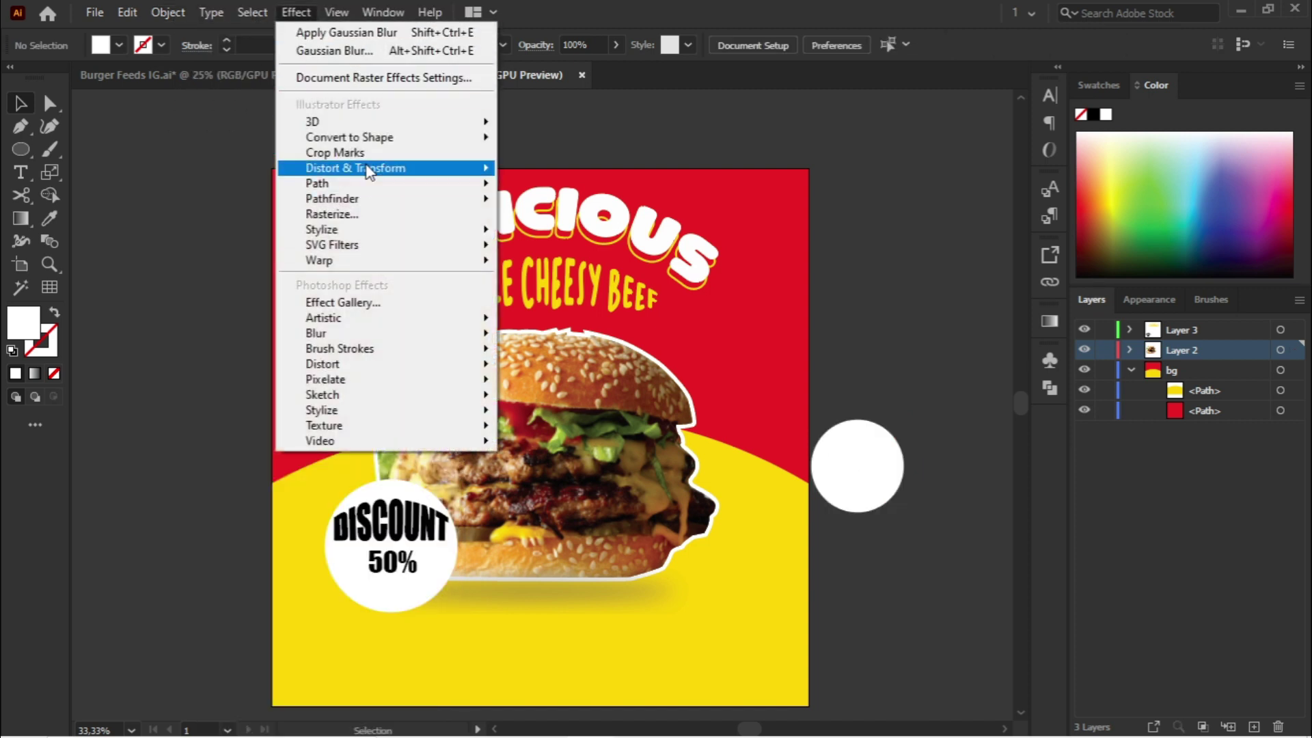
mouse_move(368, 171)
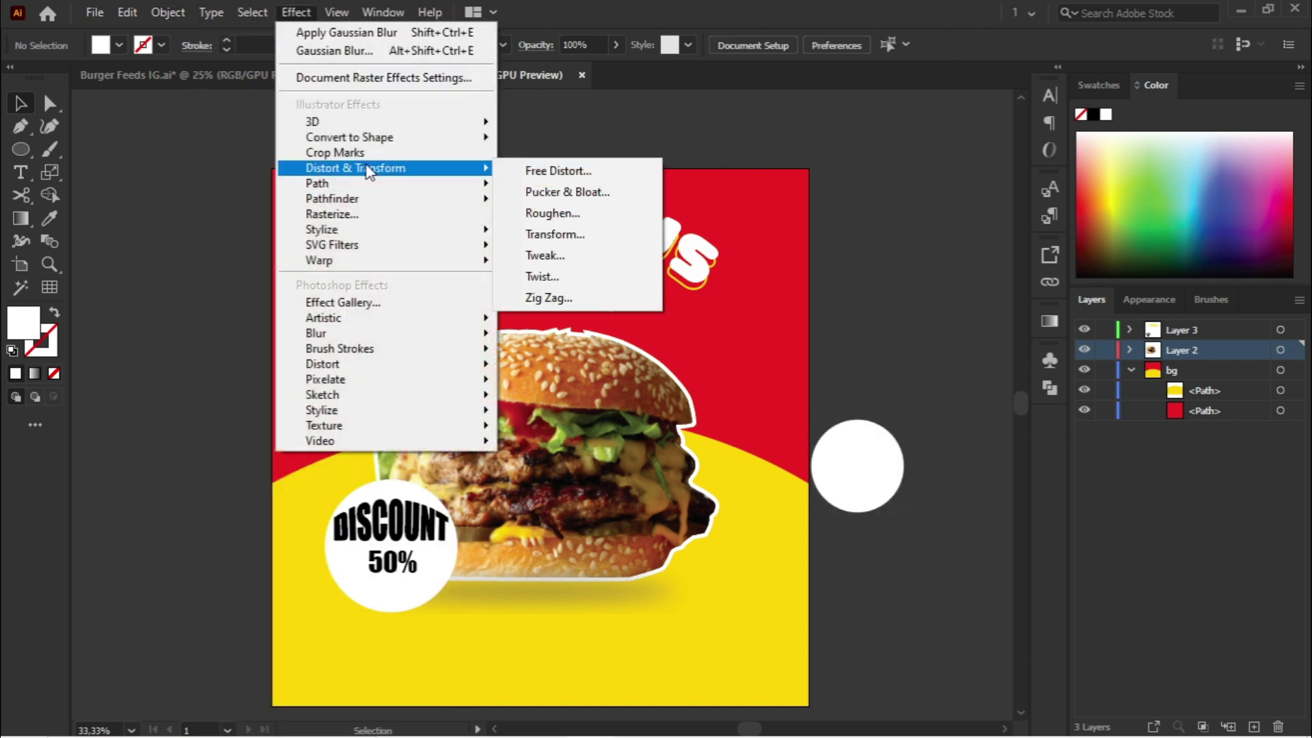
click(594, 193)
drag(847, 398, 1015, 514)
click(1179, 574)
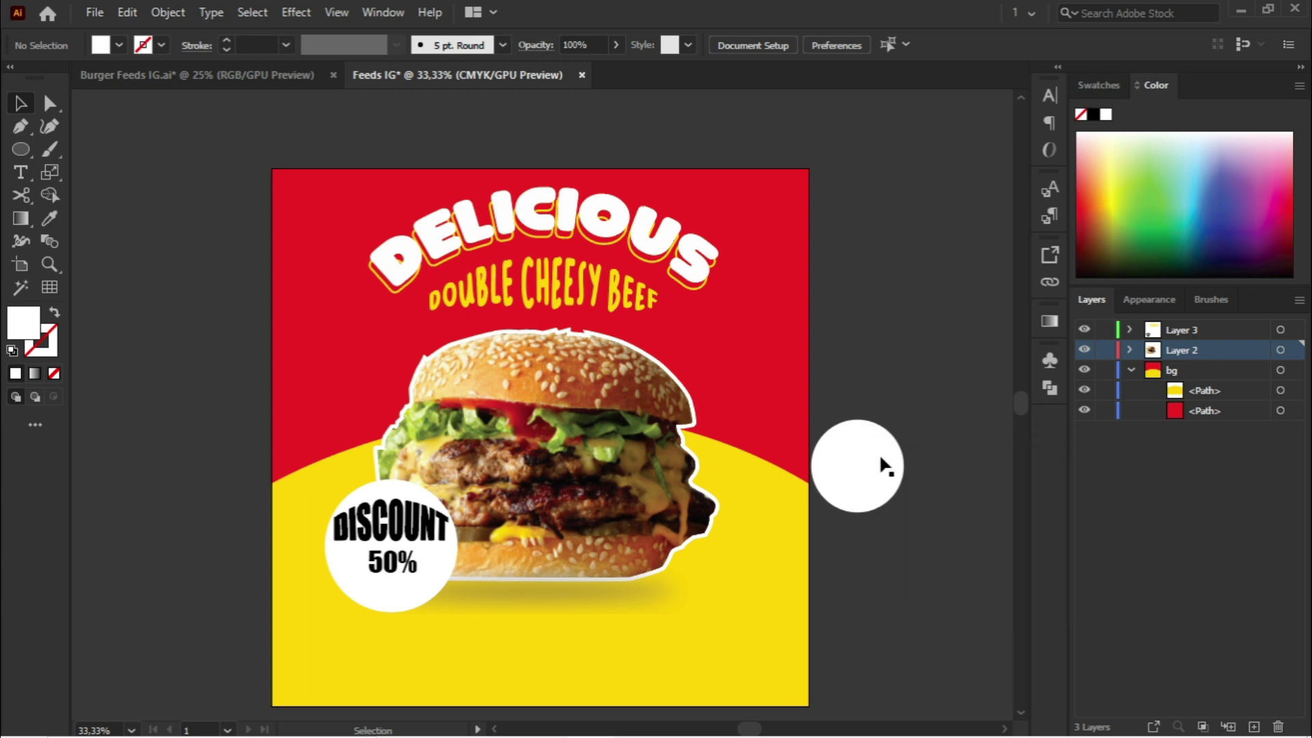
Step: Apply a Pucker & Bloat effect of -89% to the white circle beside the artboard to make a four-pointed star
click(862, 456)
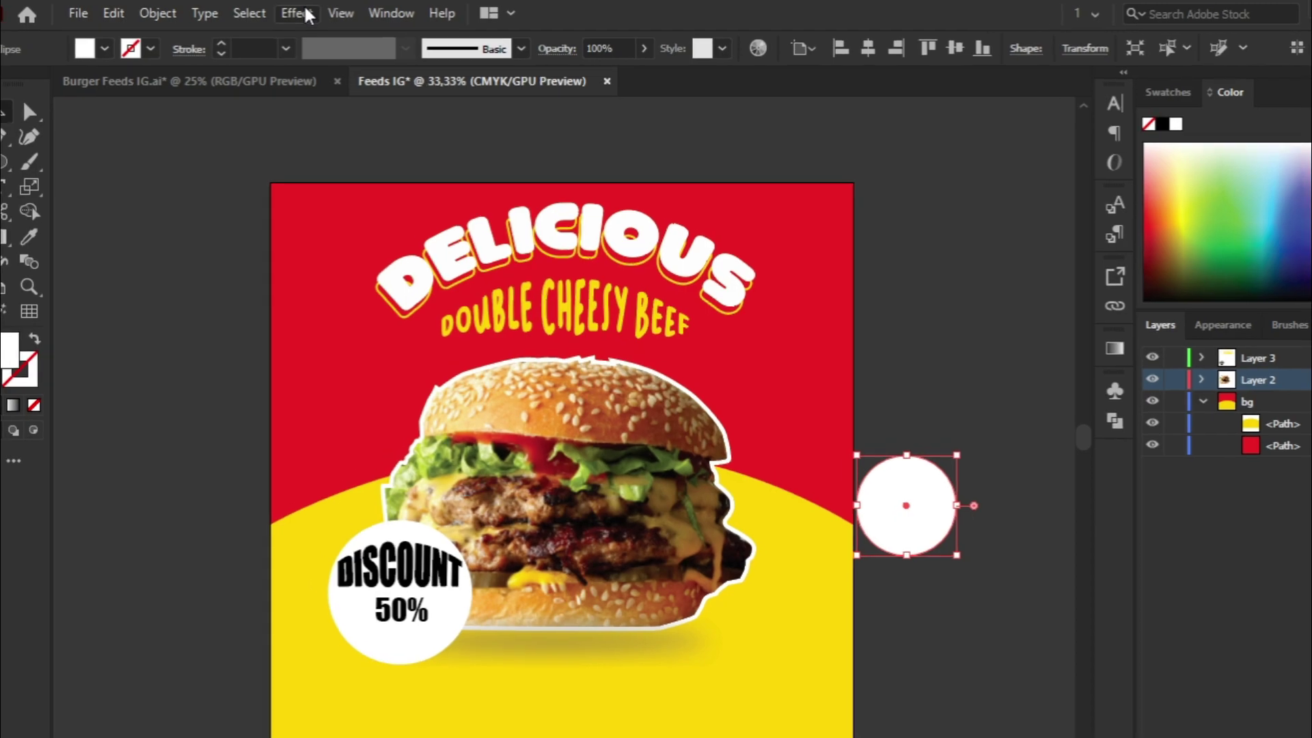
click(305, 15)
mouse_move(388, 181)
click(590, 208)
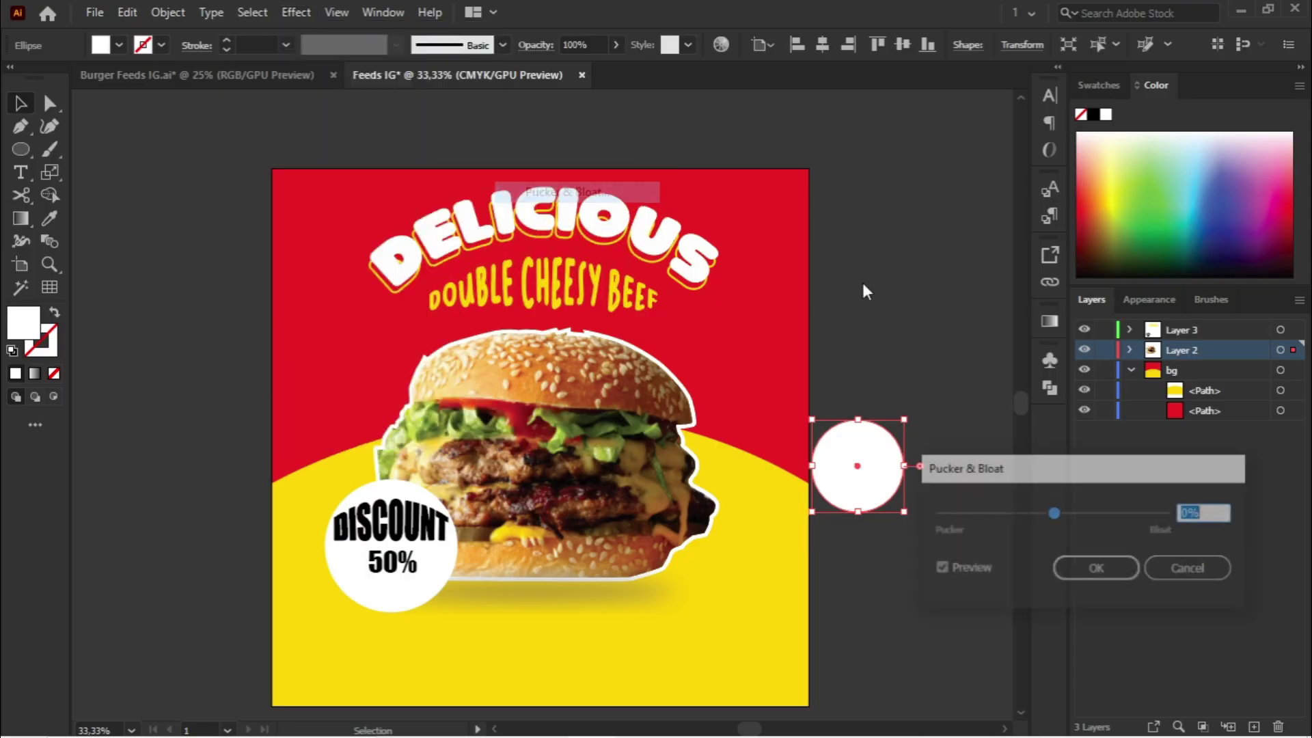
drag(1055, 512, 1005, 511)
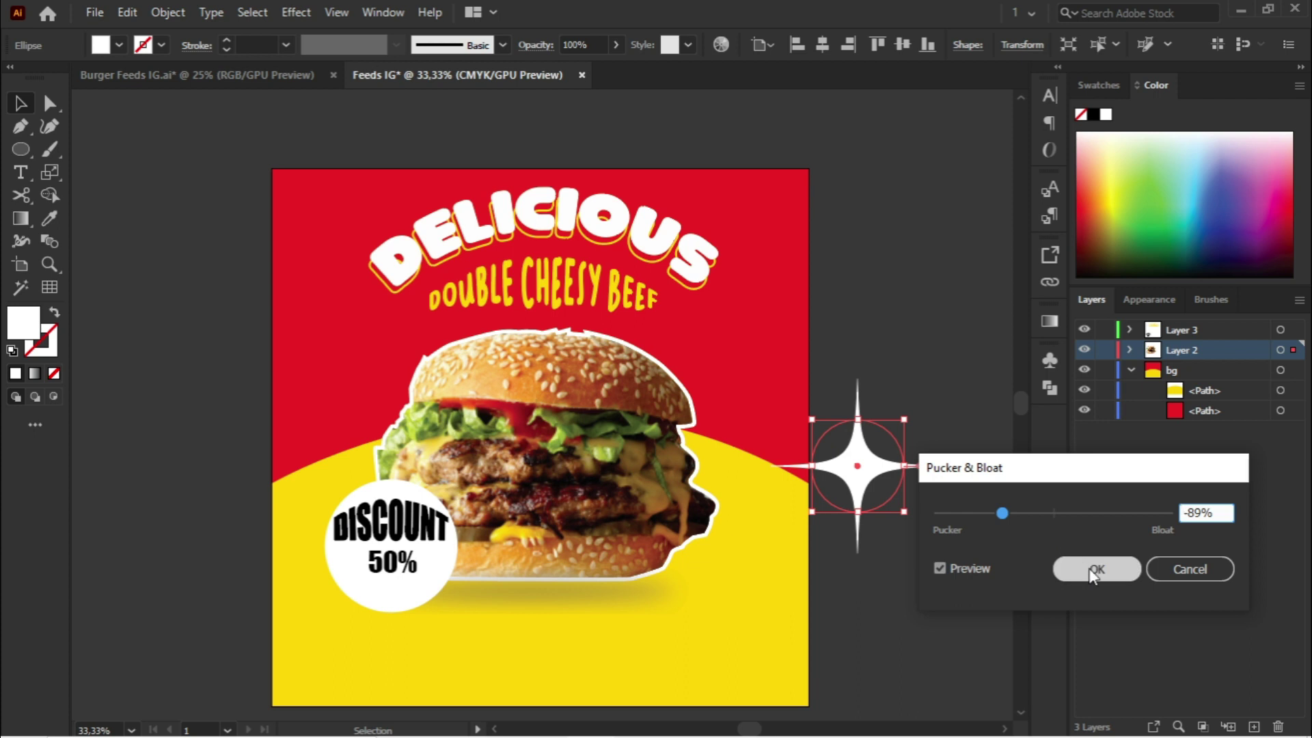
click(1090, 570)
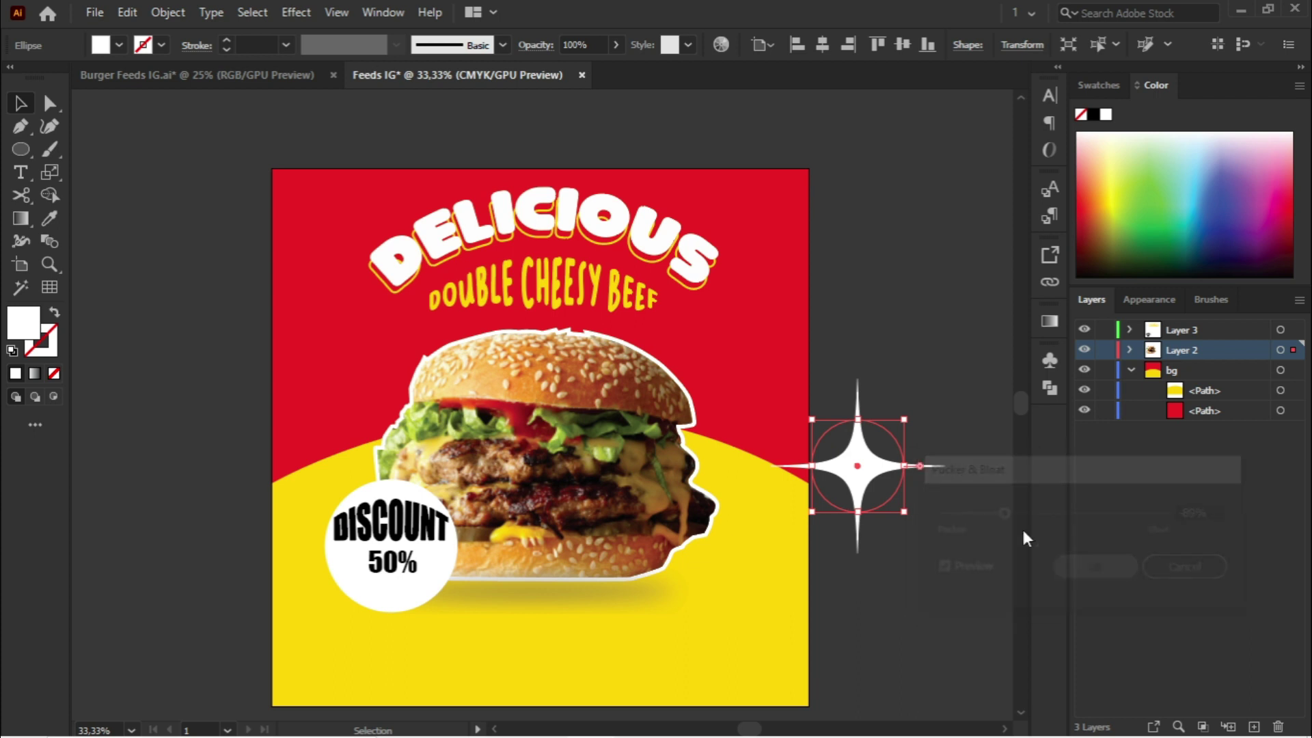
Step: Shrink and tilt the white star, placing it at the bun's upper-left edge with a copy at the burger's right edge
drag(909, 513, 637, 452)
scroll(880, 491, up, 1)
click(847, 409)
scroll(591, 425, down, 1)
drag(453, 403, 491, 373)
scroll(564, 389, up, 1)
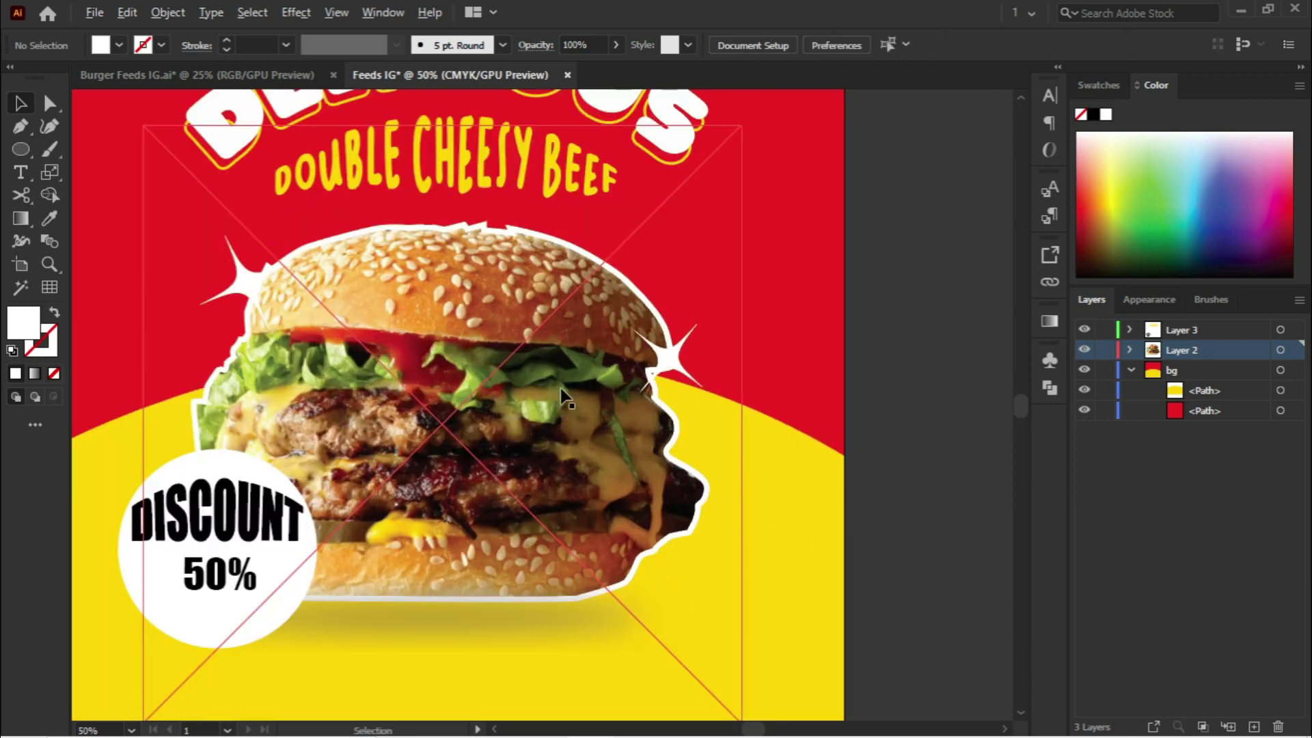
Step: Place another copy of the star on the lower-right edge of the bottom bun
drag(671, 362, 551, 597)
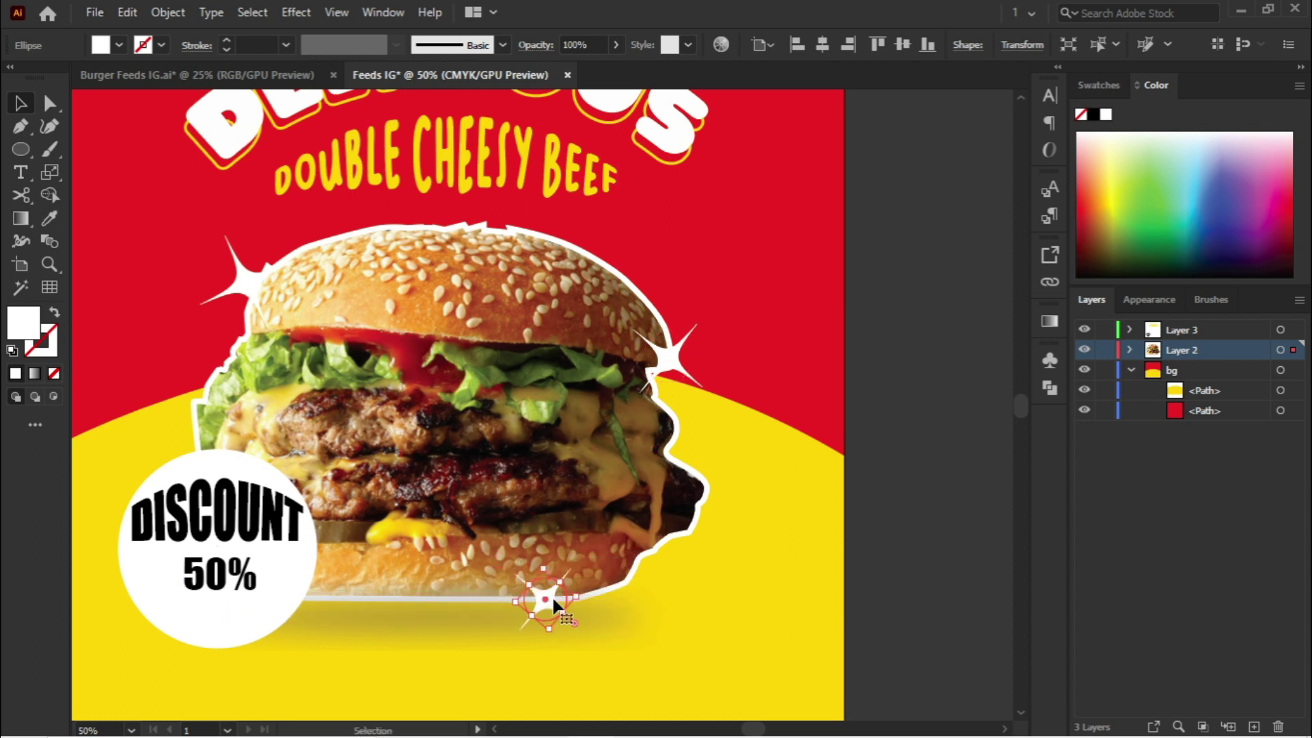
click(857, 504)
scroll(856, 504, down, 1)
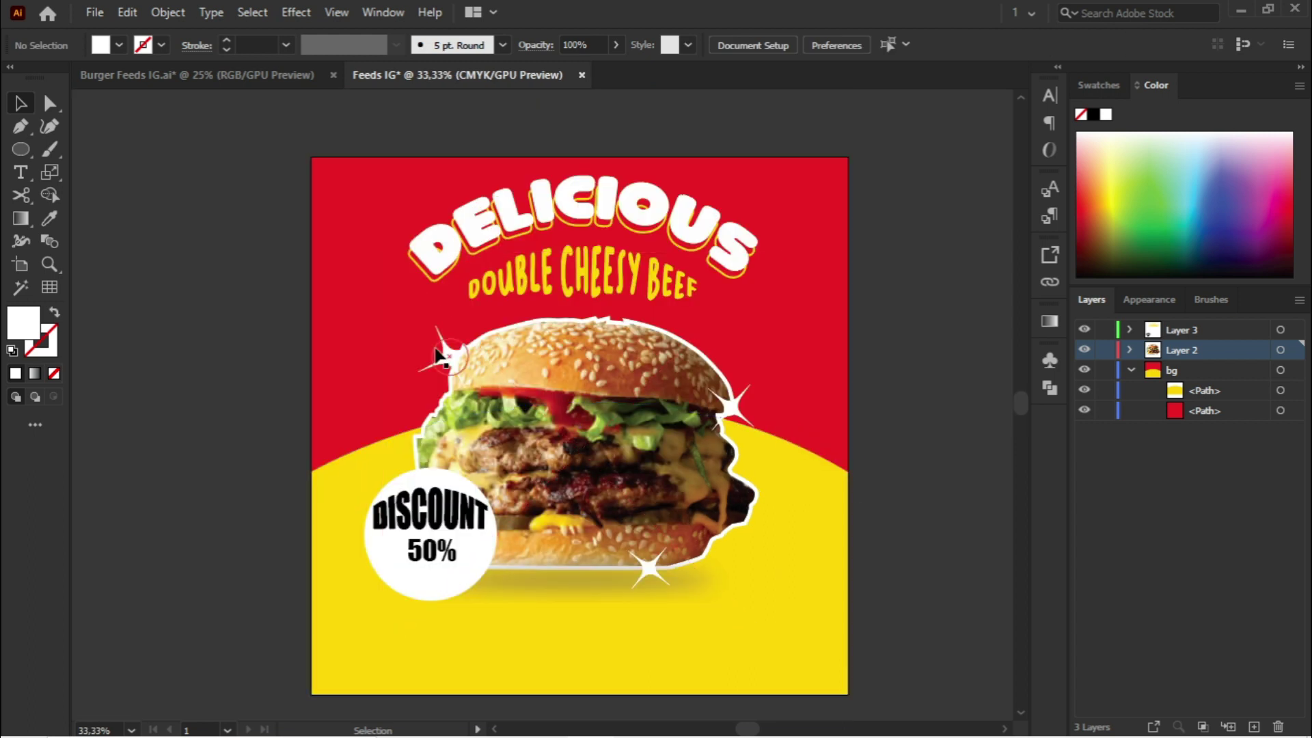
key(space)
drag(517, 481, 491, 450)
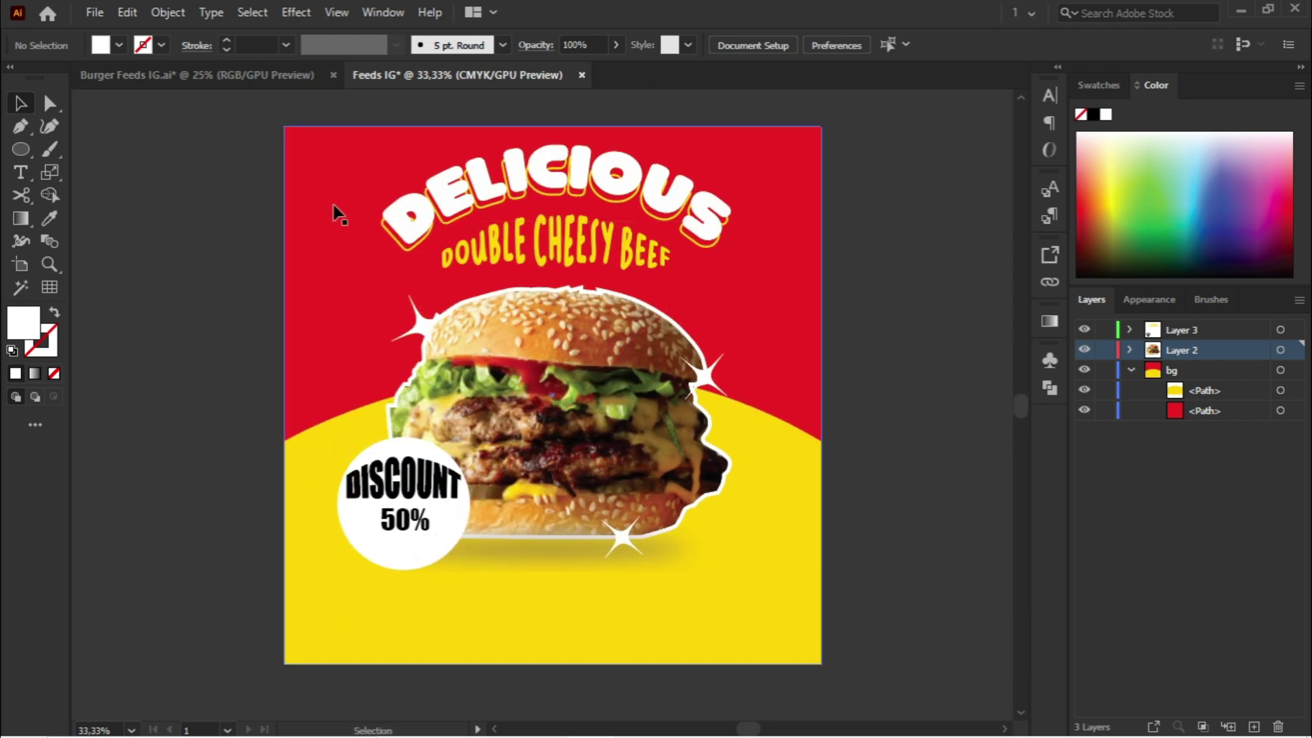
Step: Draw a row of three white circles, each about 15 px in diameter, on the red area near the artboard's left edge
click(21, 148)
scroll(296, 389, up, 2)
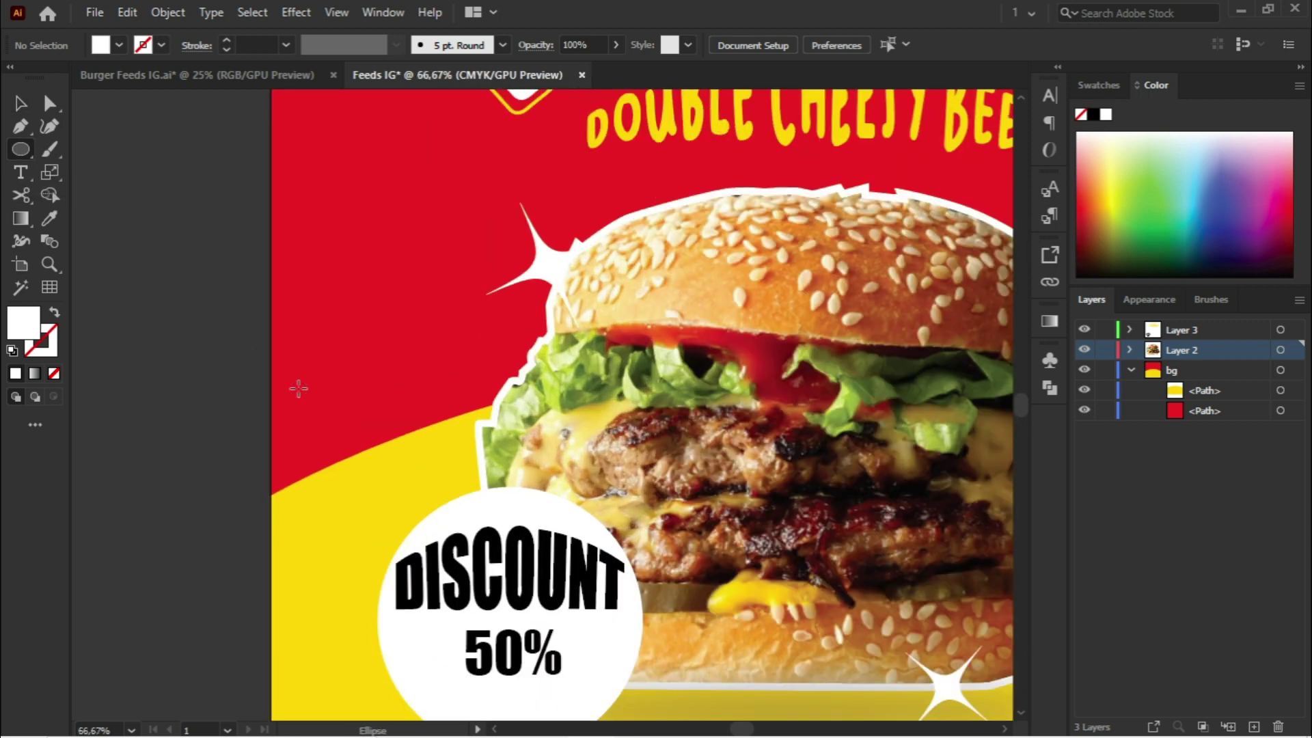
click(1130, 369)
drag(317, 414, 390, 417)
scroll(326, 418, up, 2)
key(v)
scroll(383, 421, up, 4)
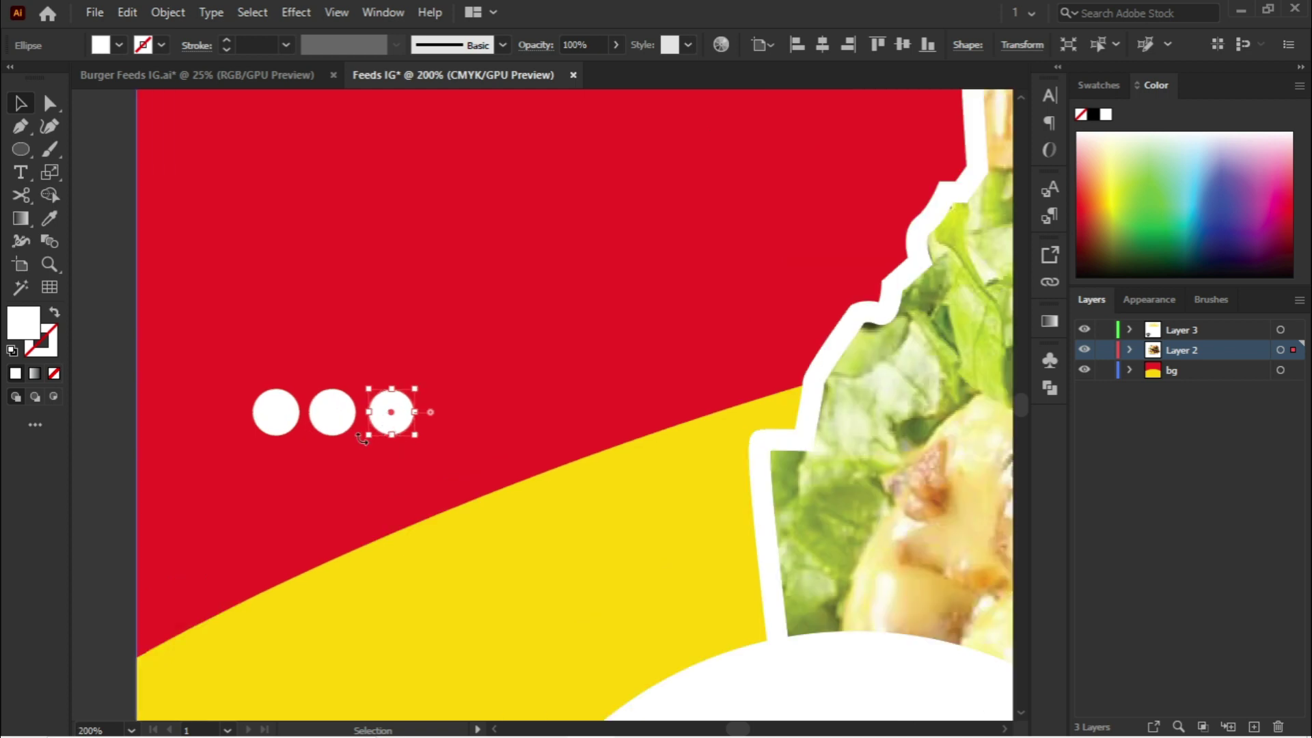
drag(455, 365, 442, 355)
scroll(431, 365, down, 4)
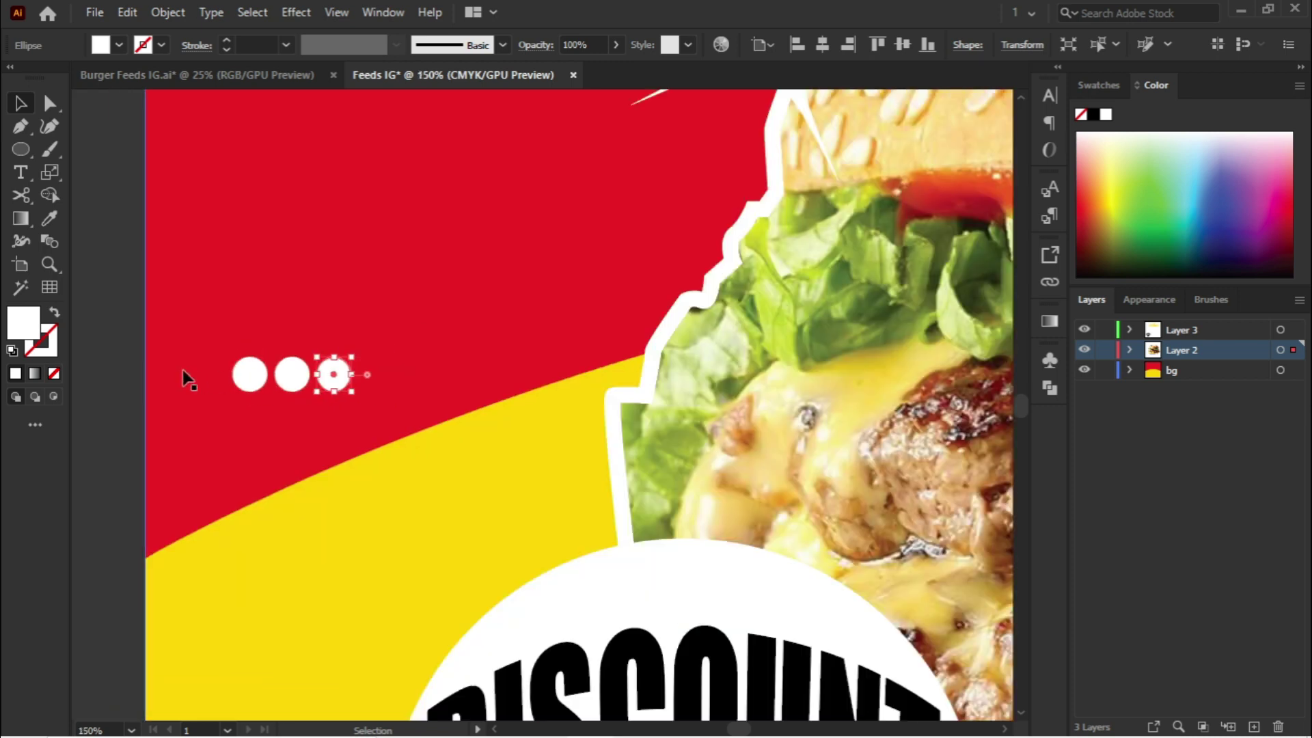
click(120, 352)
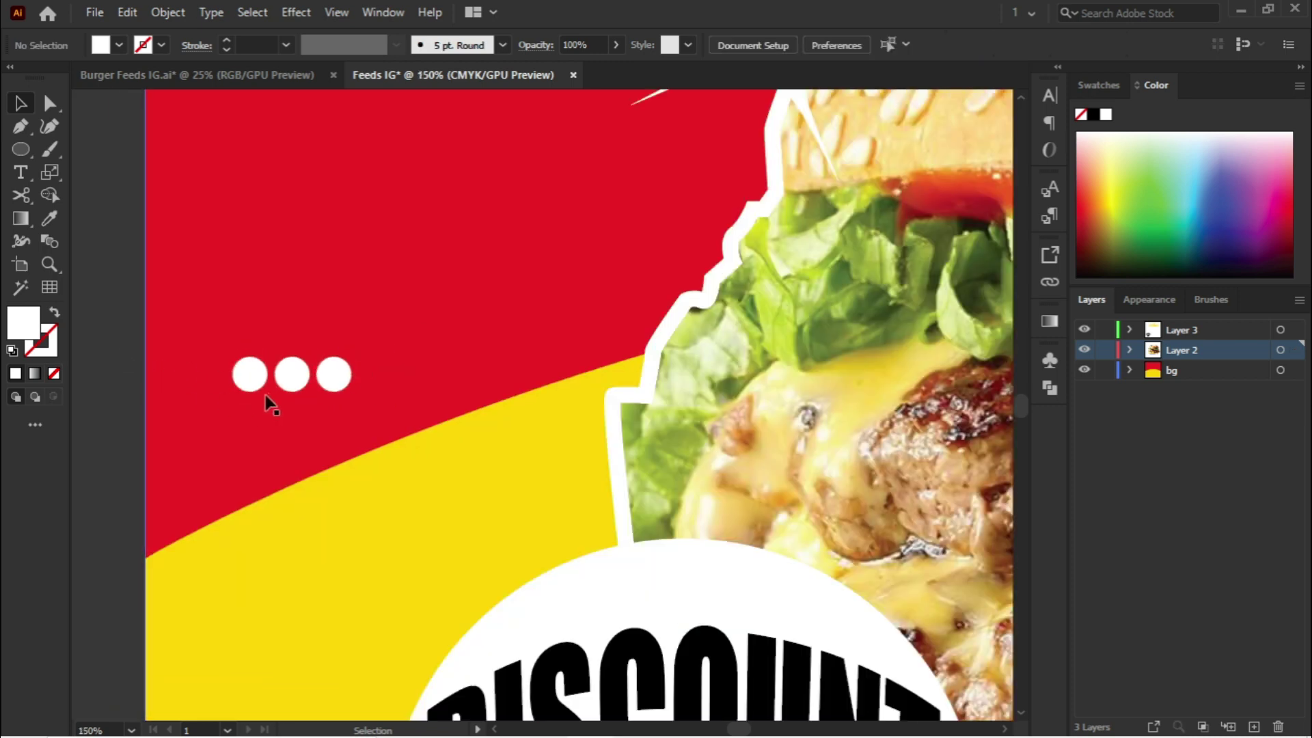
Step: Group the three small white circles into one row
click(253, 376)
shift+click(299, 386)
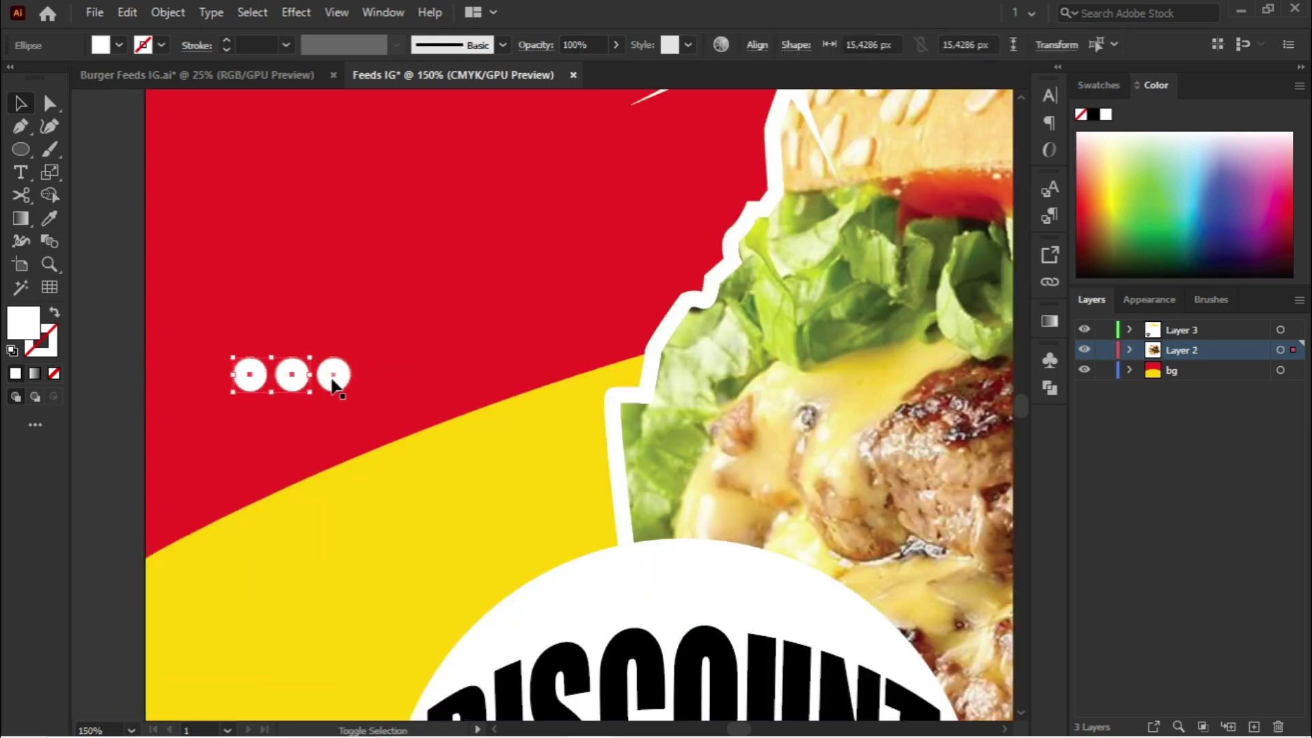
right_click(338, 379)
click(410, 459)
Step: Copy the circle row downward repeatedly to build a grid of six evenly spaced rows
drag(293, 387, 318, 493)
scroll(287, 438, down, 2)
scroll(286, 378, up, 1)
Step: Select all six circle rows and group them into a single dot grid
click(283, 361)
shift+click(285, 383)
shift+click(287, 444)
shift+click(283, 474)
shift+click(286, 505)
right_click(287, 450)
click(326, 265)
Step: Move the dot grid close to the artboard's left edge, across the boundary between red and yellow
scroll(315, 417, down, 1)
drag(314, 401, 275, 438)
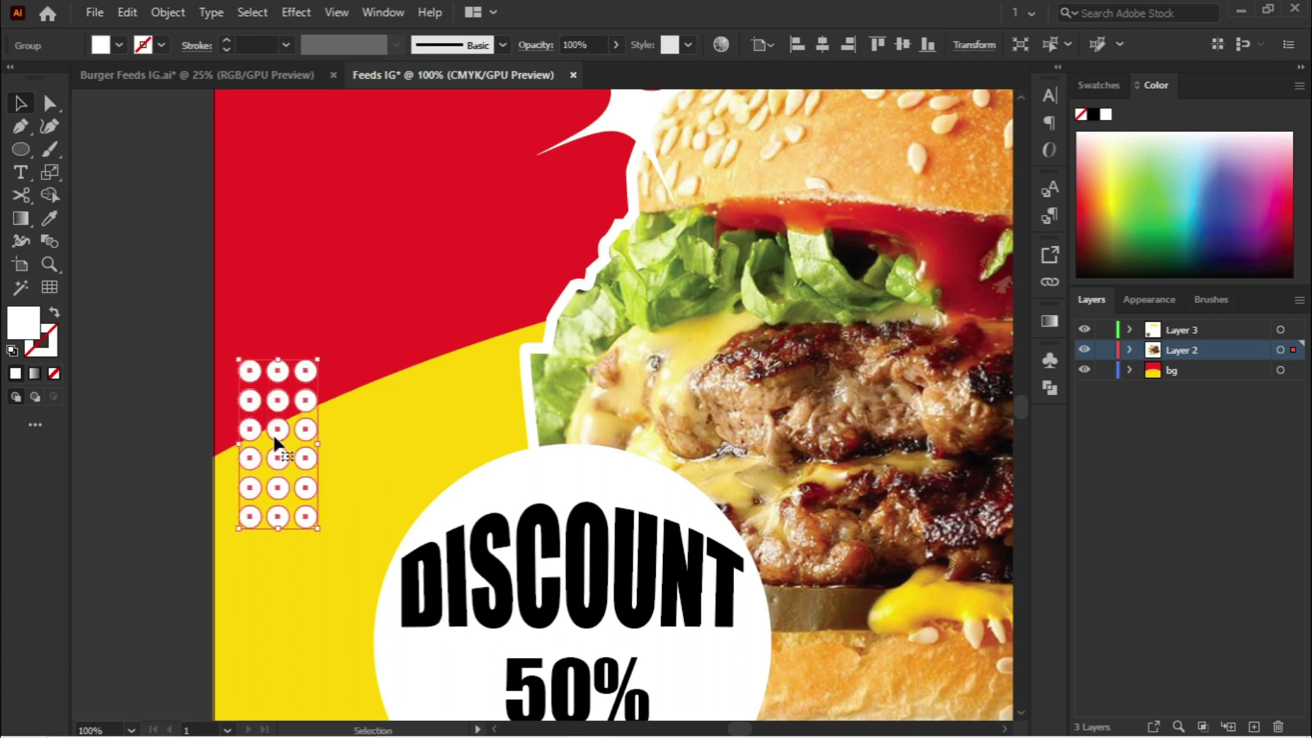
click(186, 398)
scroll(352, 364, down, 3)
drag(672, 382, 559, 385)
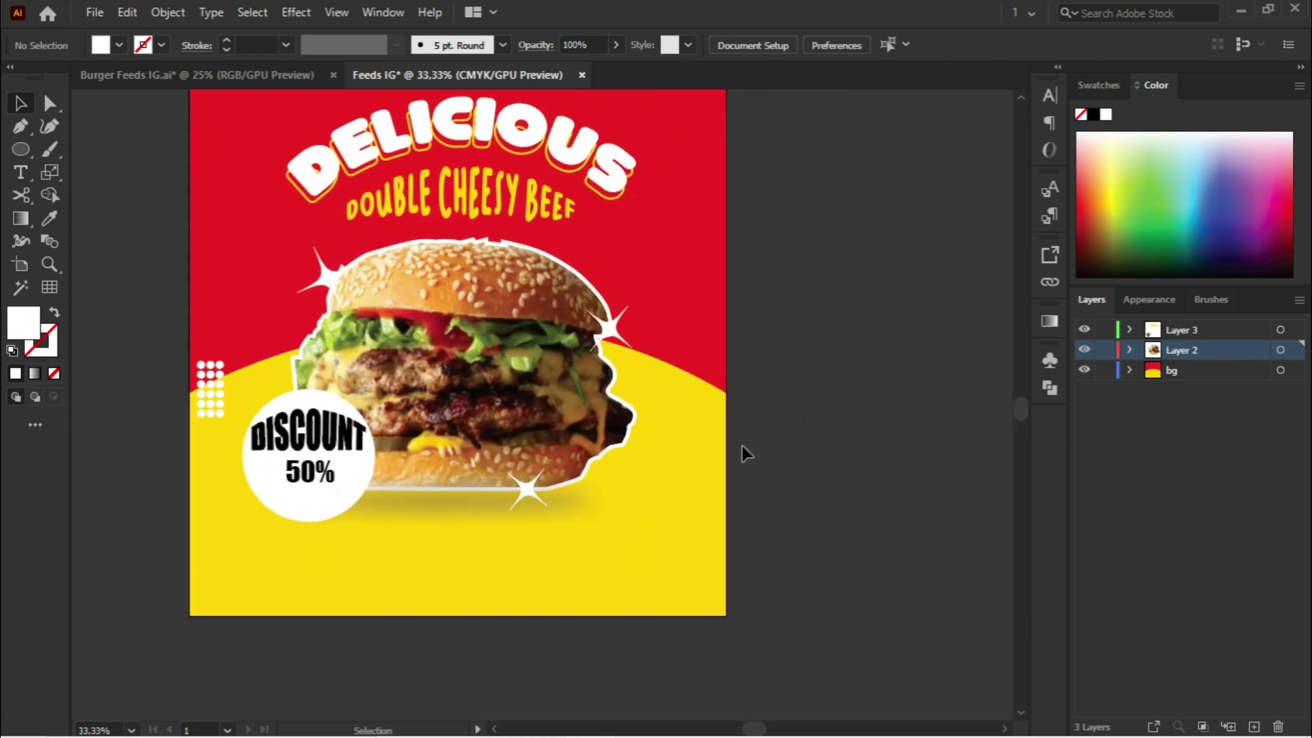
scroll(478, 396, up, 1)
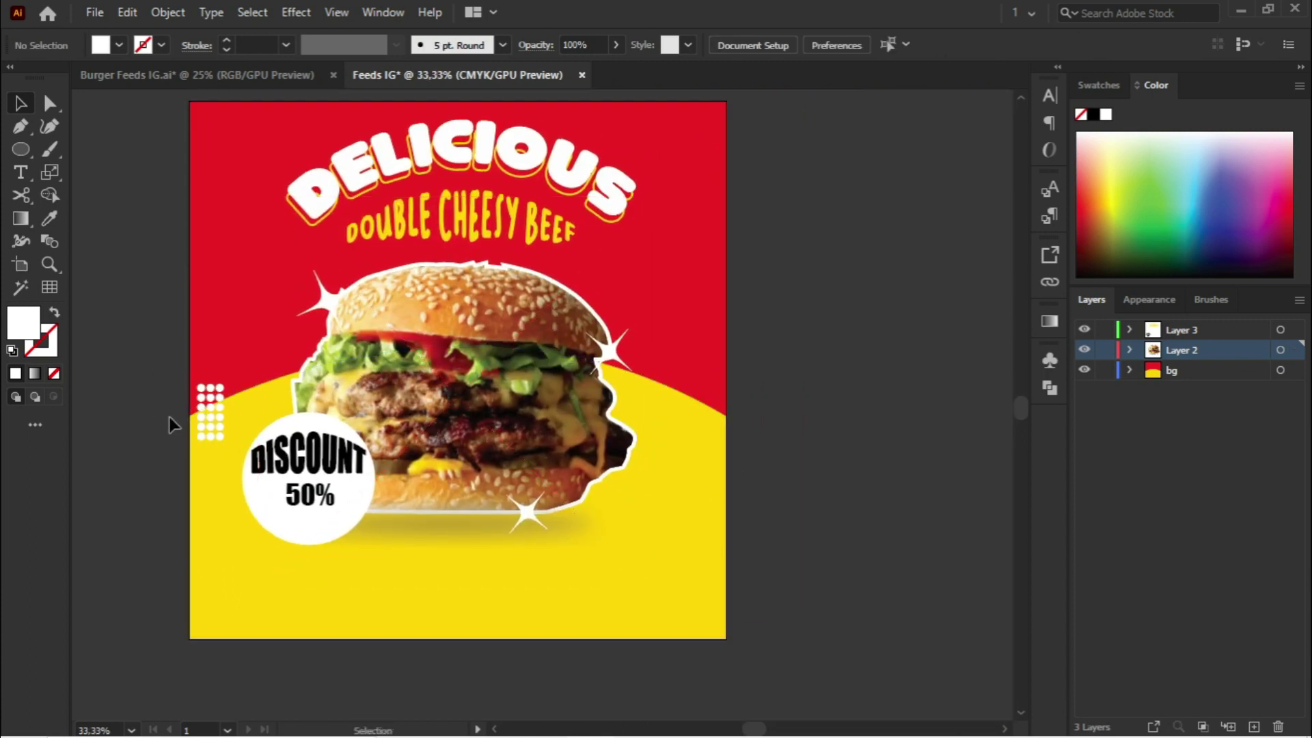
Step: Copy the dot grid to the artboard's lower-right corner and enlarge the copy
click(211, 407)
drag(210, 406, 744, 506)
scroll(676, 573, up, 1)
scroll(818, 511, down, 1)
drag(703, 547, 710, 541)
Step: Enlarge the dot grid at the artboard's left edge and move it up to sit just above the discount badge
click(255, 374)
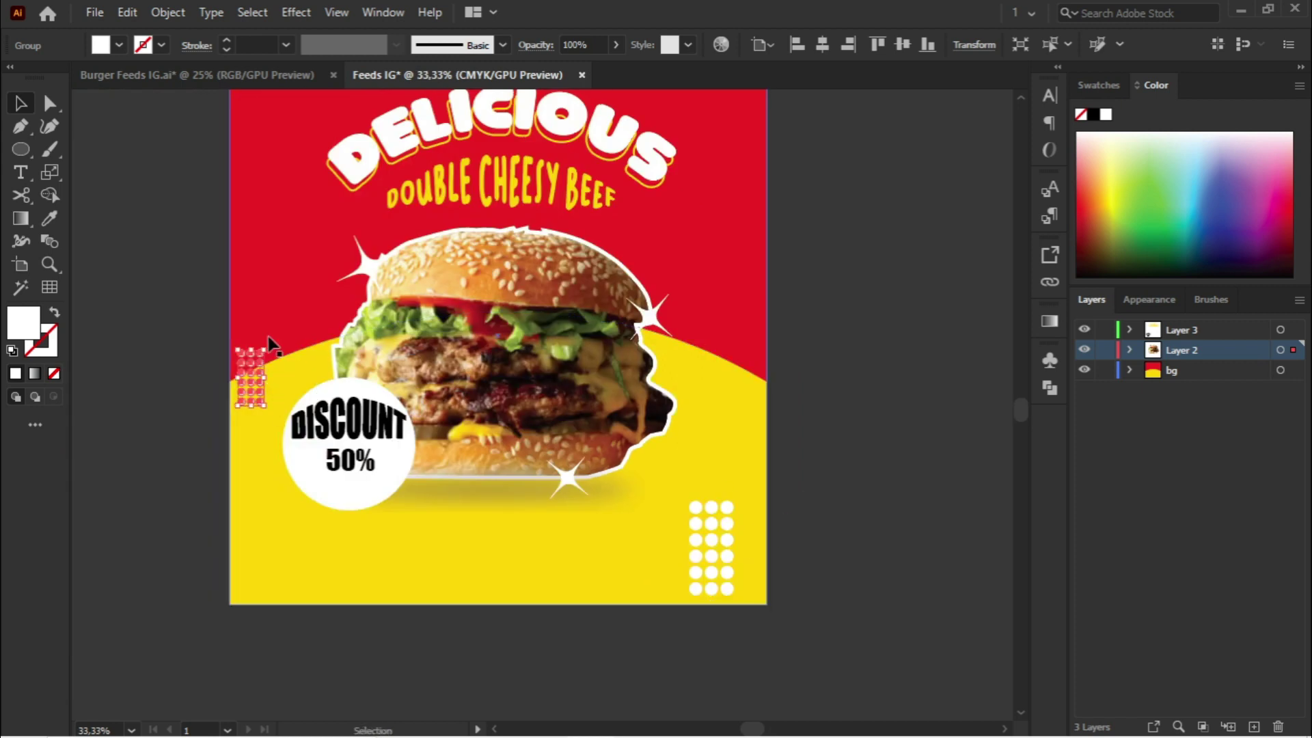
drag(268, 345, 289, 324)
drag(258, 375, 269, 349)
click(176, 373)
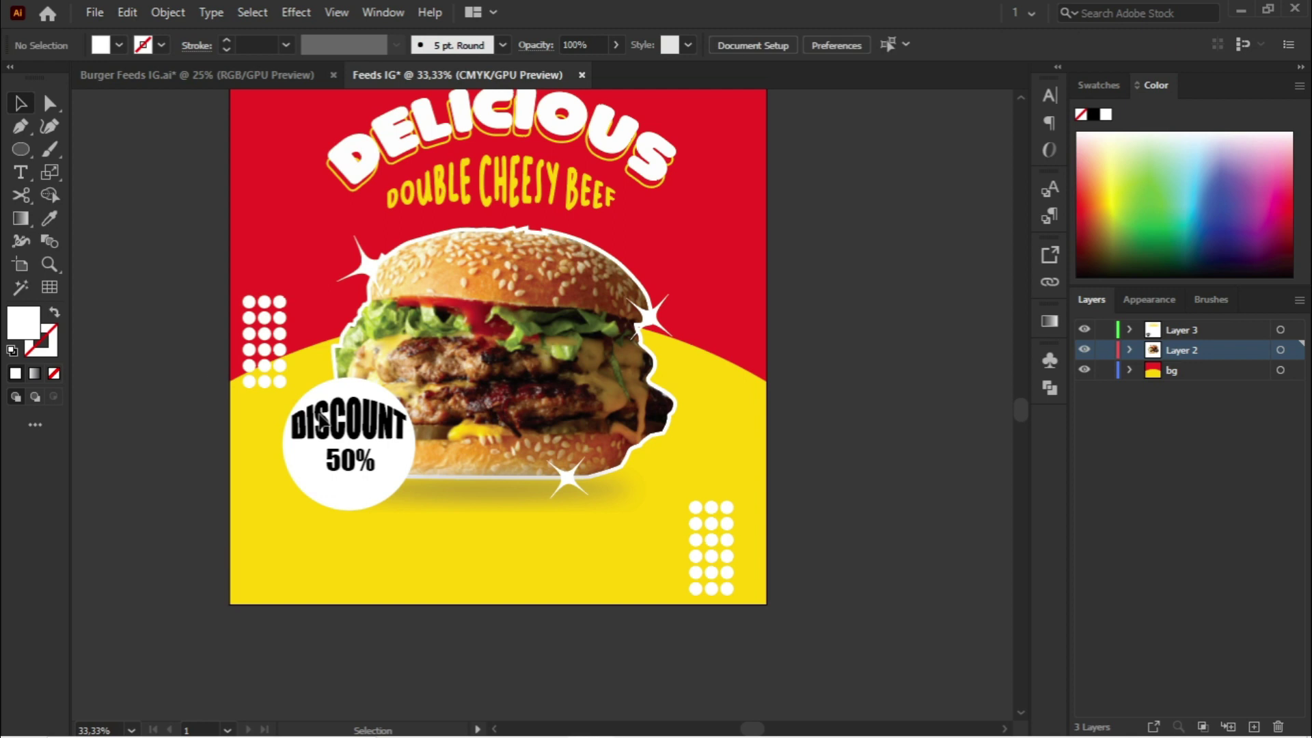
Step: Ungroup the lower-right dot grid into separate rows
click(708, 526)
key(ctrl+1)
drag(724, 572, 640, 395)
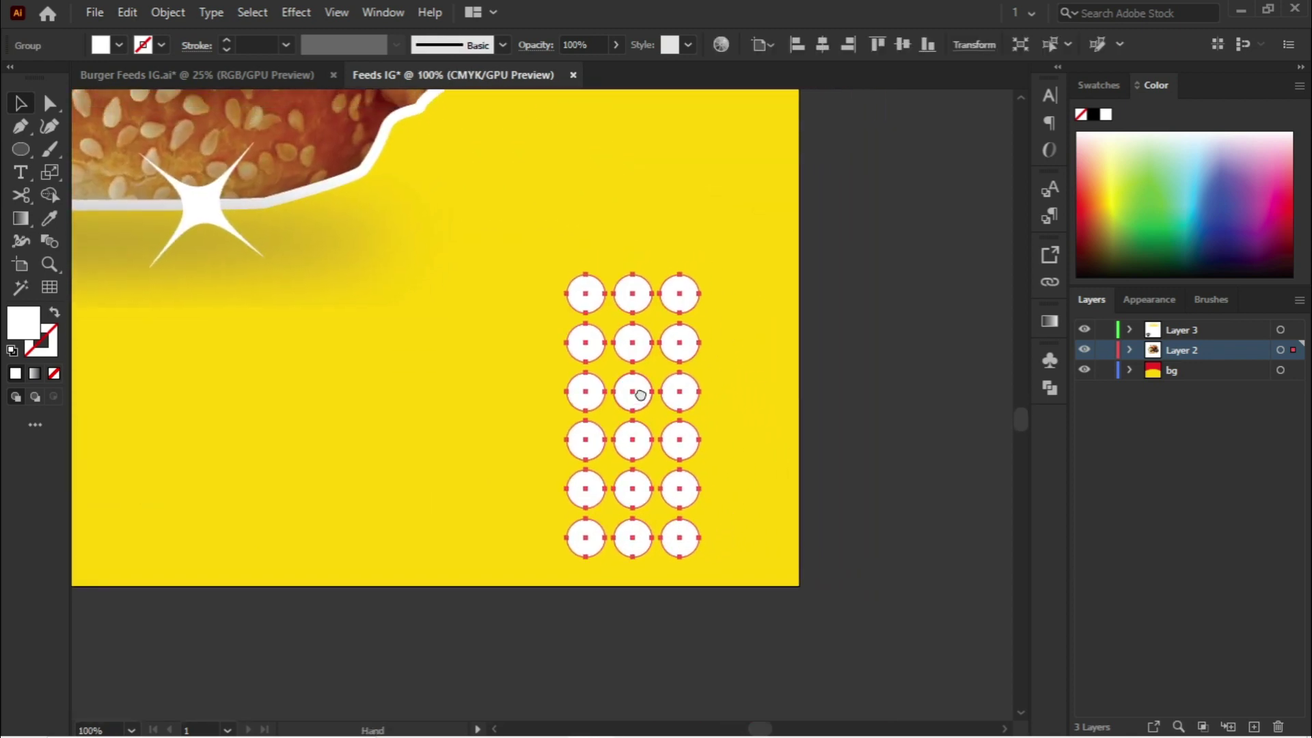
right_click(637, 383)
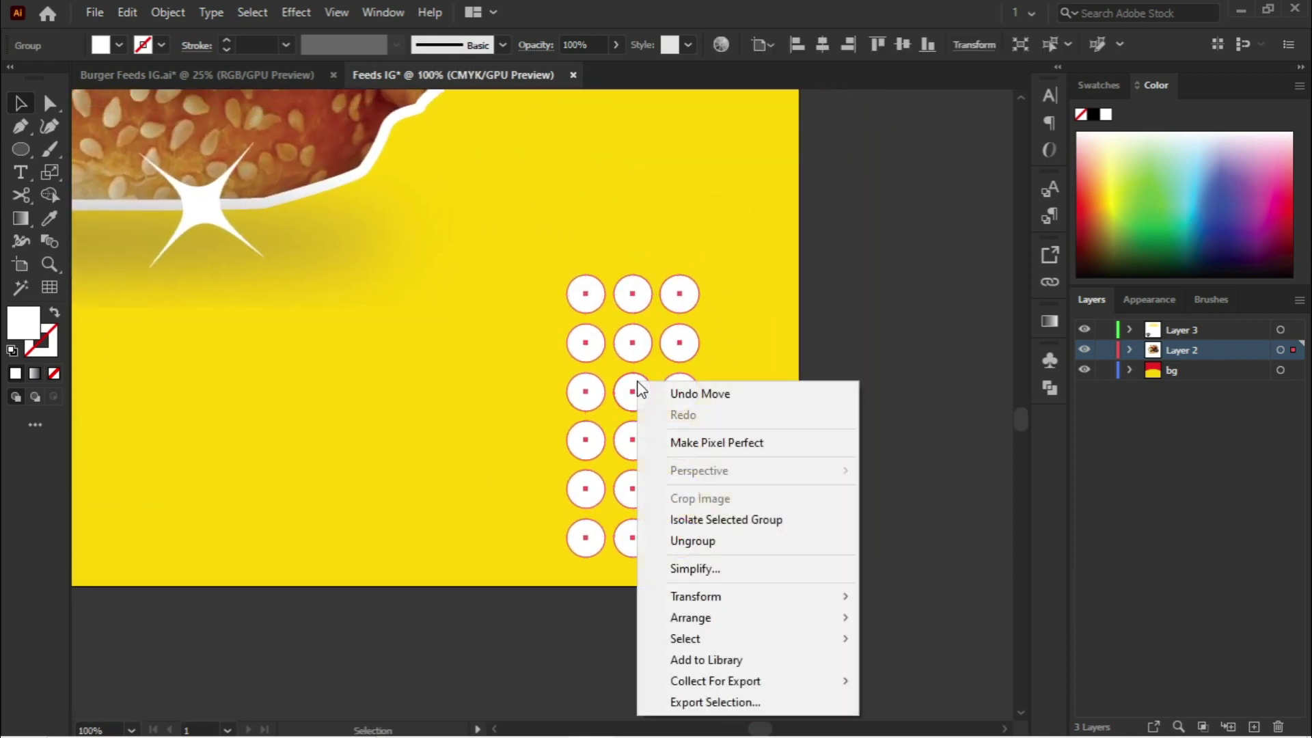
click(717, 547)
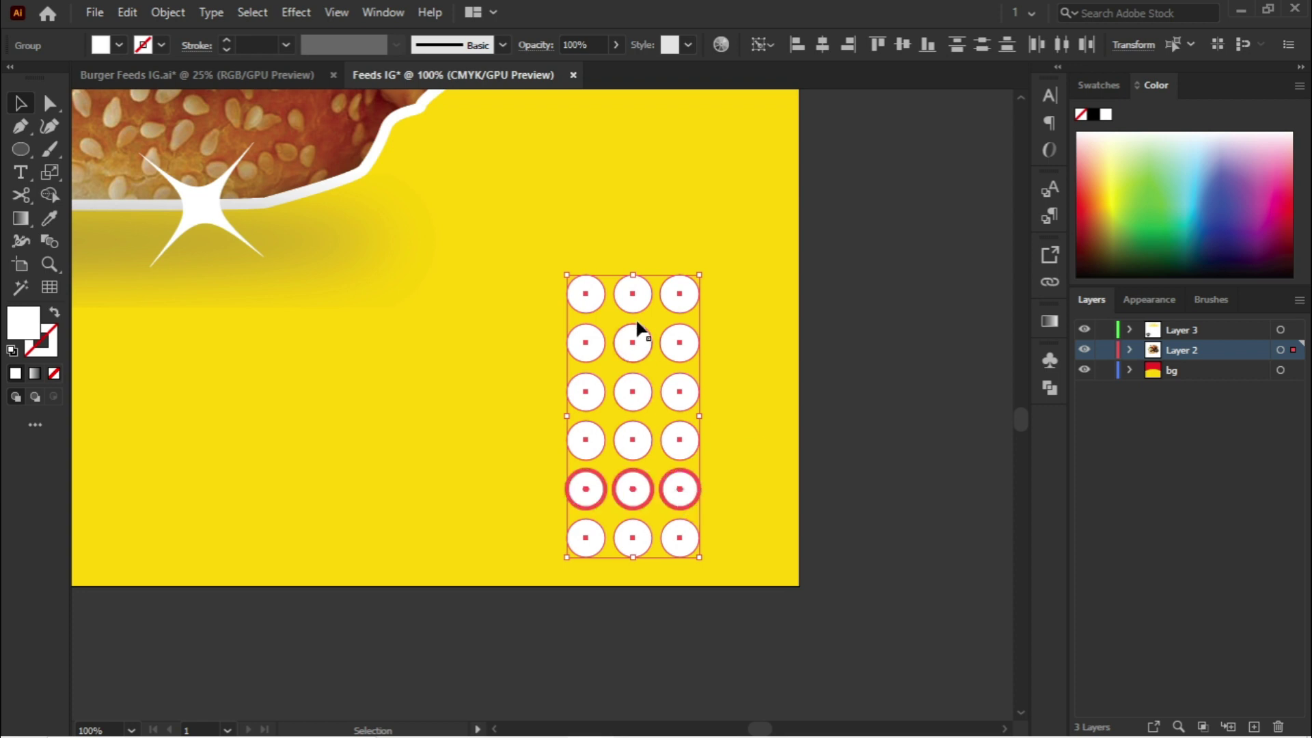
click(833, 357)
Step: Ungroup the top row of the lower-right dot grid and delete its two outer circles
click(624, 295)
right_click(625, 297)
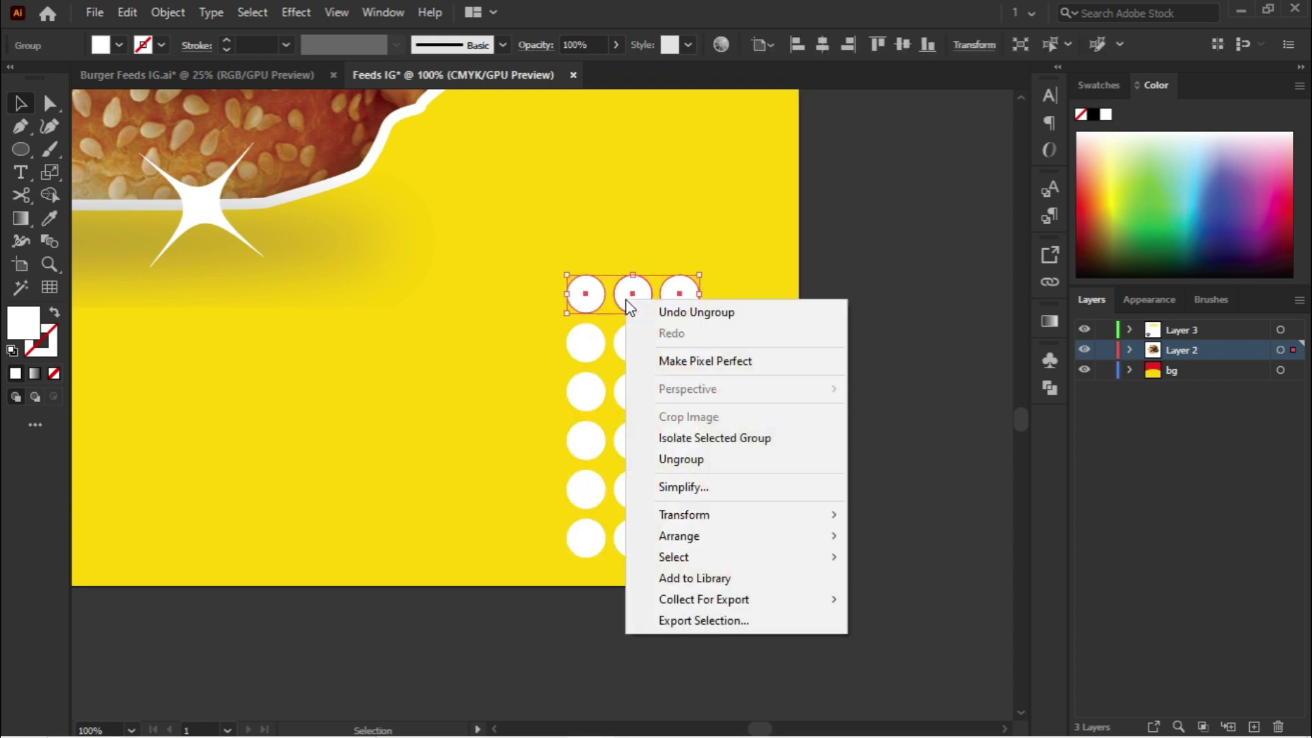
click(702, 461)
click(862, 330)
click(679, 295)
key(Delete)
click(589, 295)
key(Delete)
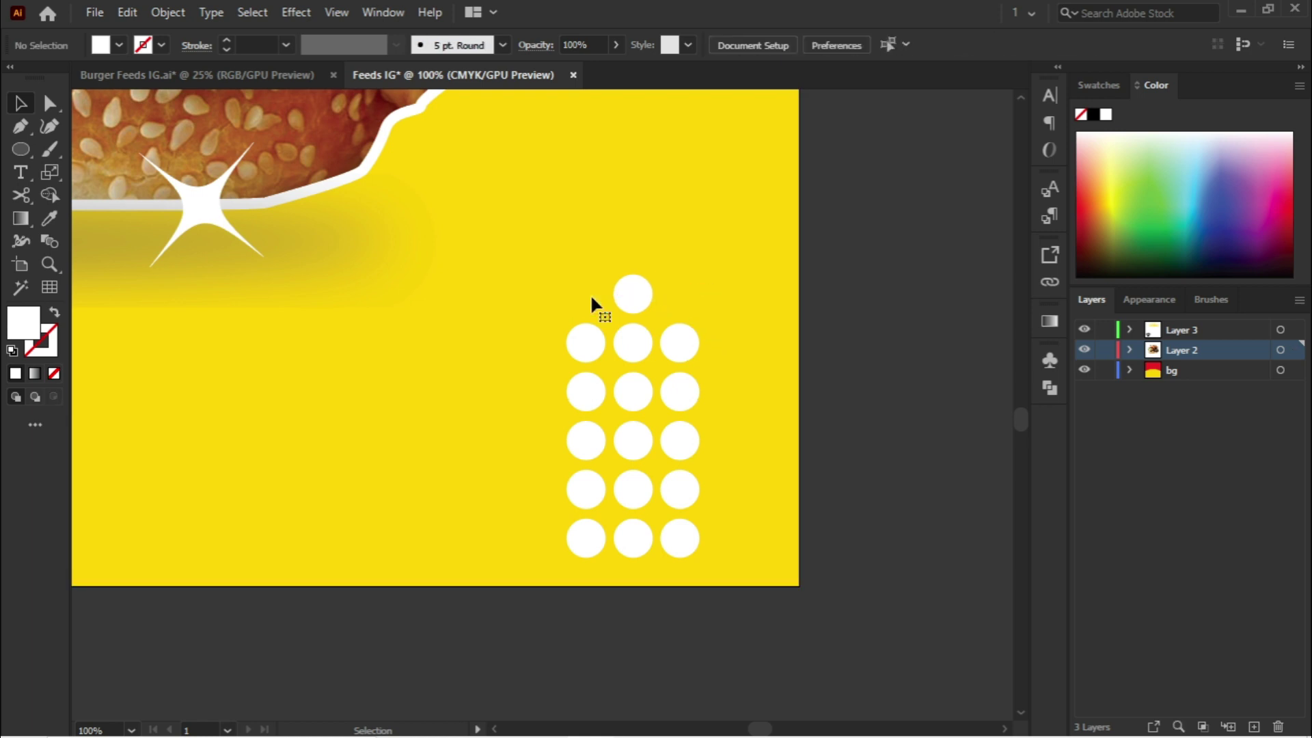
Step: Replace the bottom row of the lower-right dot grid with a single copy of the middle circle from the row above
click(679, 533)
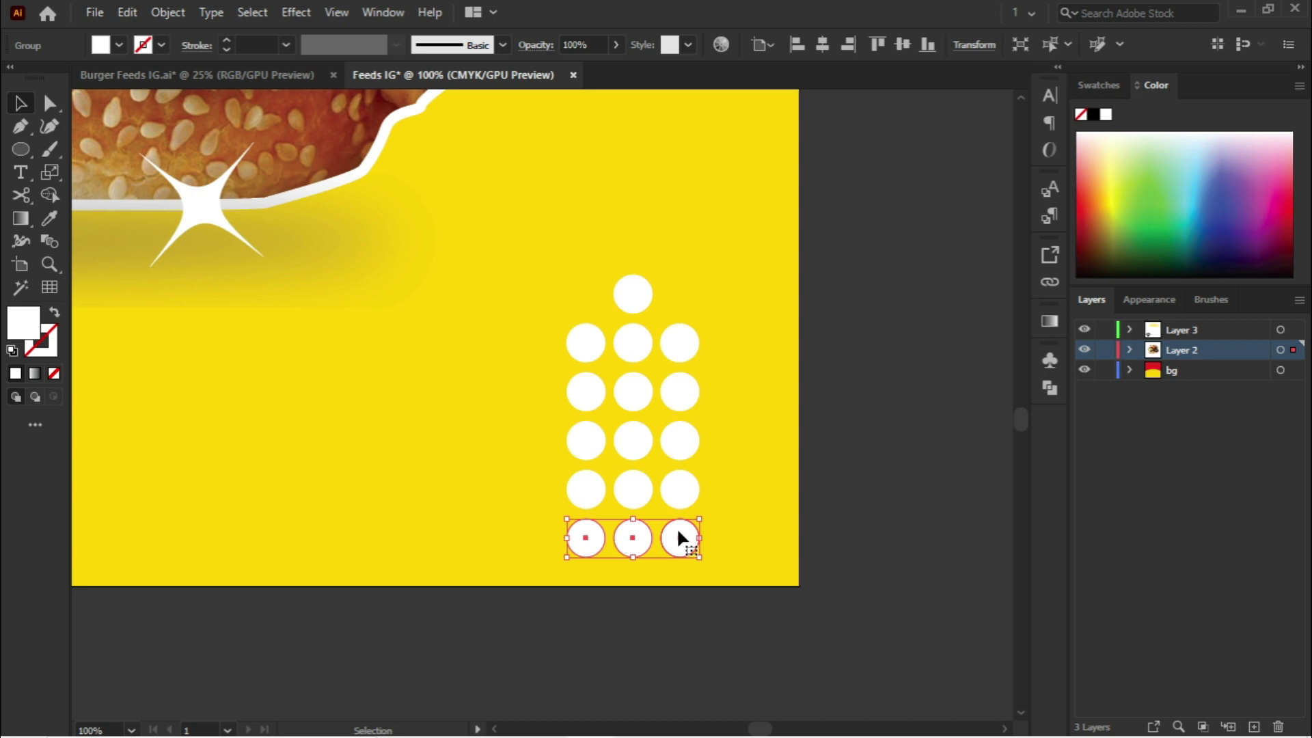
key(Delete)
right_click(642, 496)
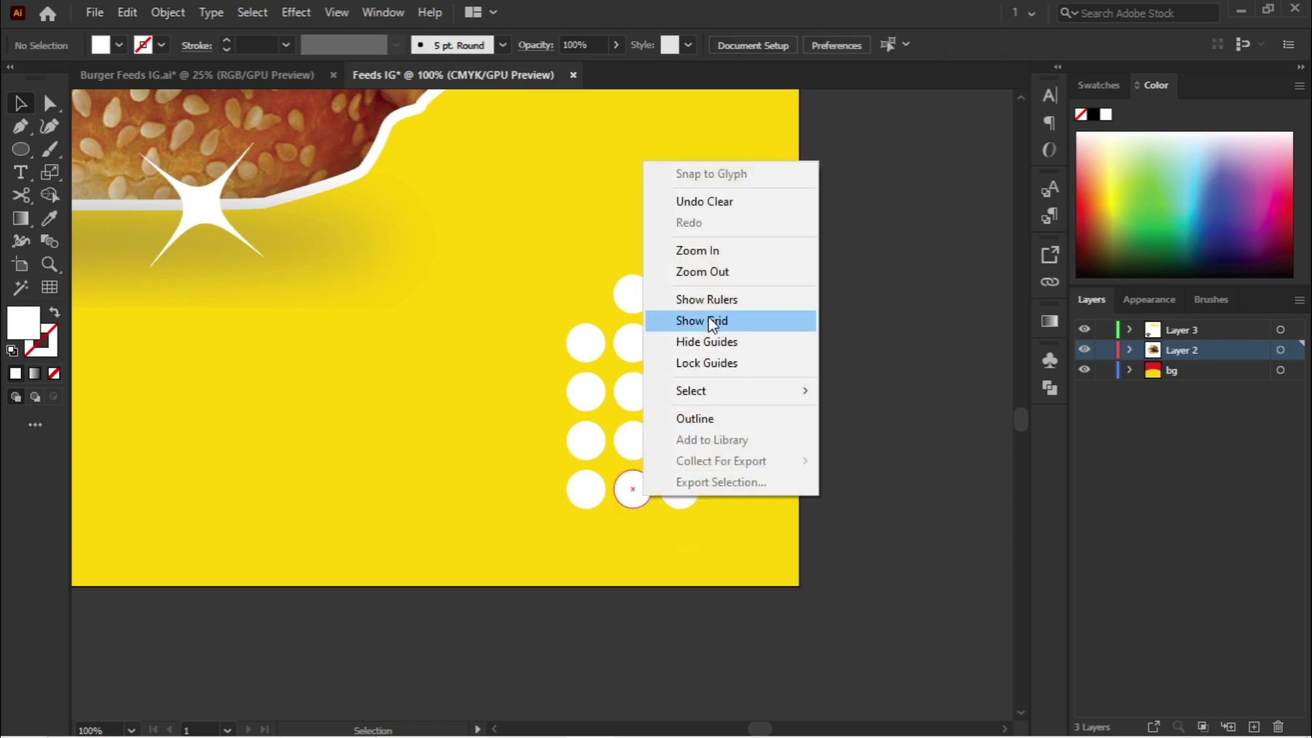
click(883, 344)
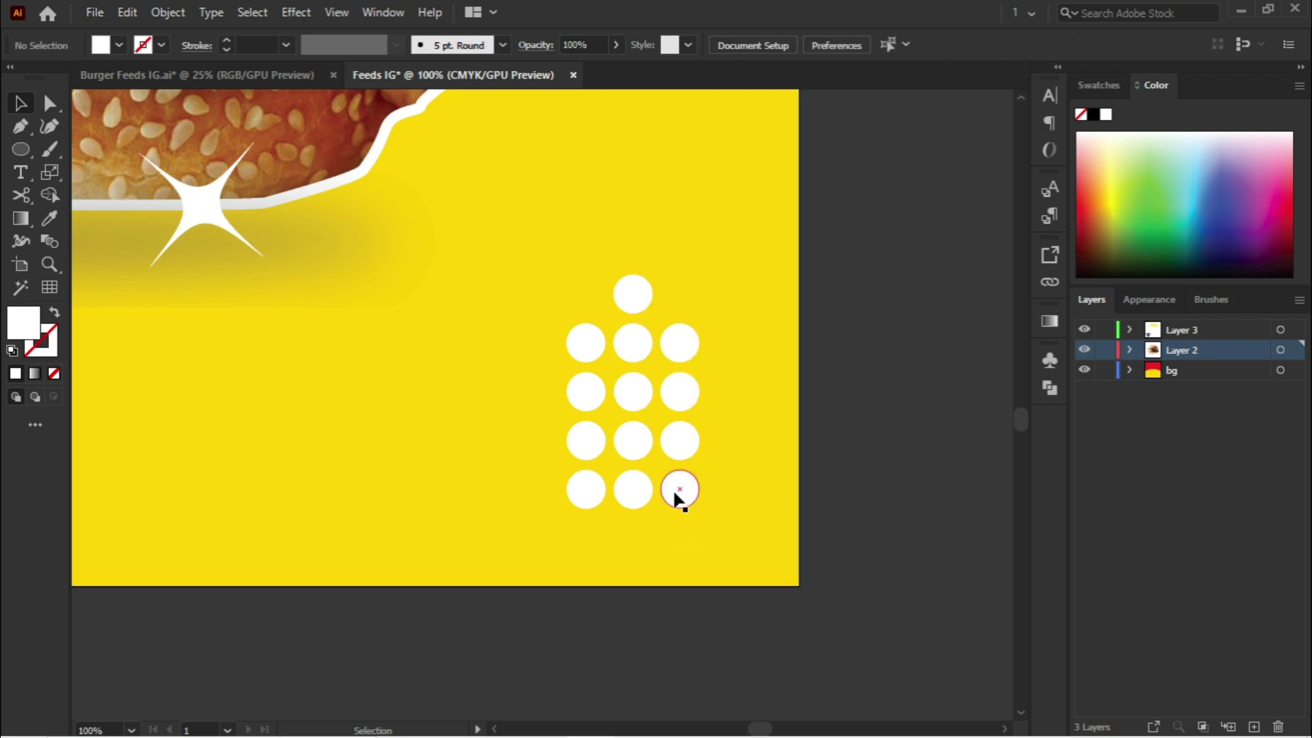
right_click(637, 486)
click(698, 316)
click(915, 459)
drag(632, 488, 638, 537)
click(880, 482)
click(809, 474)
Step: Draw a white four-sided spike about 63 px wide and 126 px tall with the Pen tool outside the artboard's right edge
scroll(607, 413, down, 4)
drag(484, 280, 574, 385)
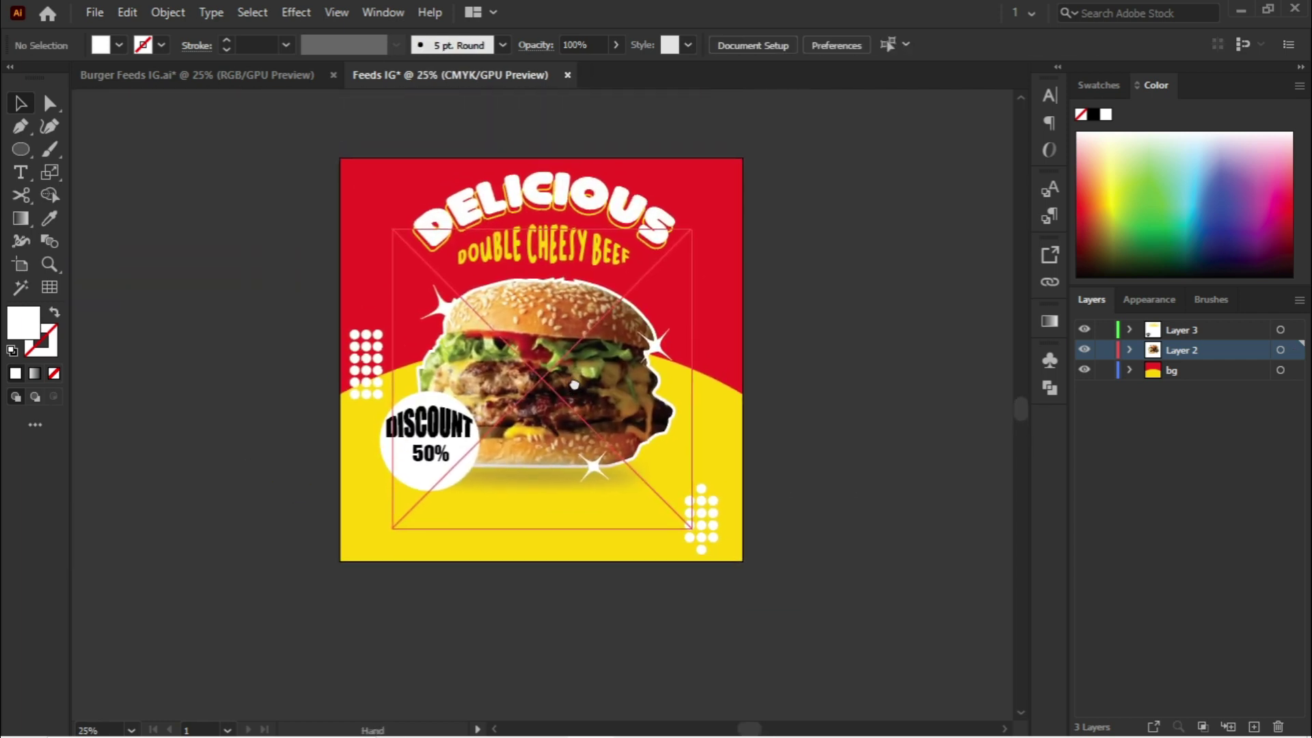
scroll(765, 298, up, 1)
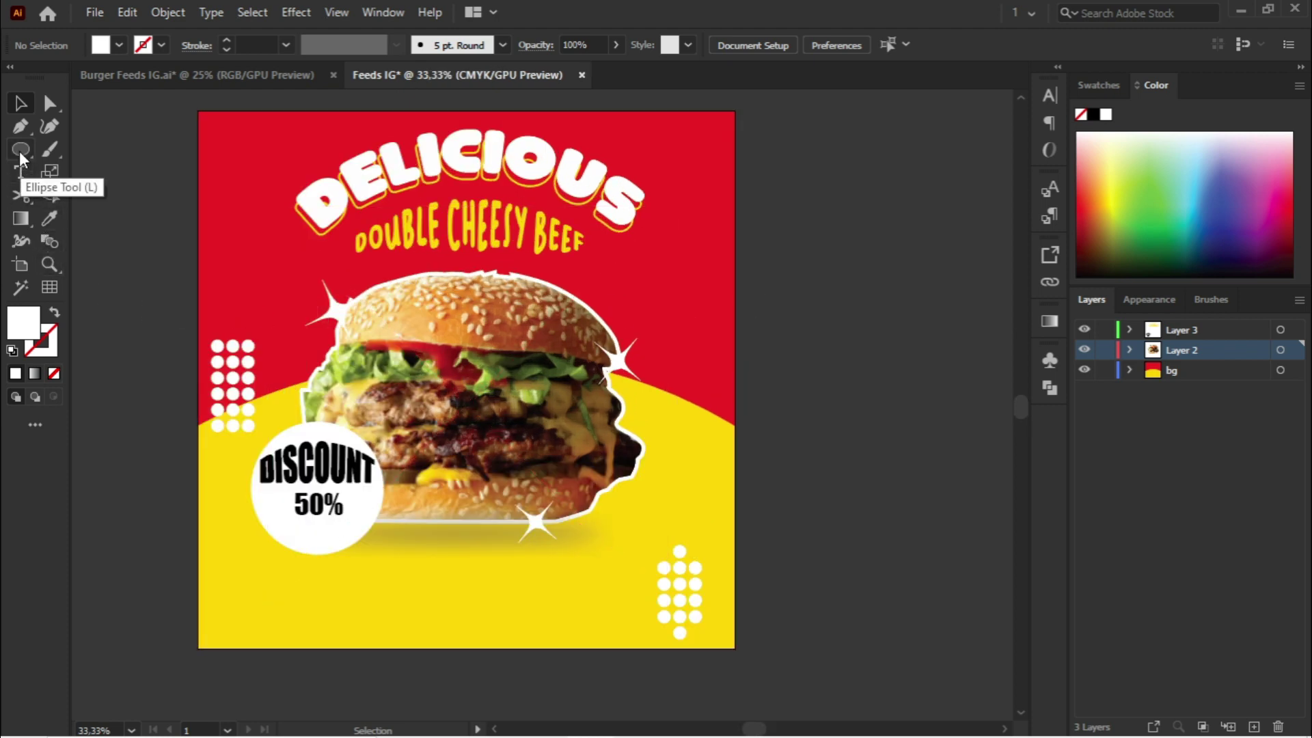
click(20, 126)
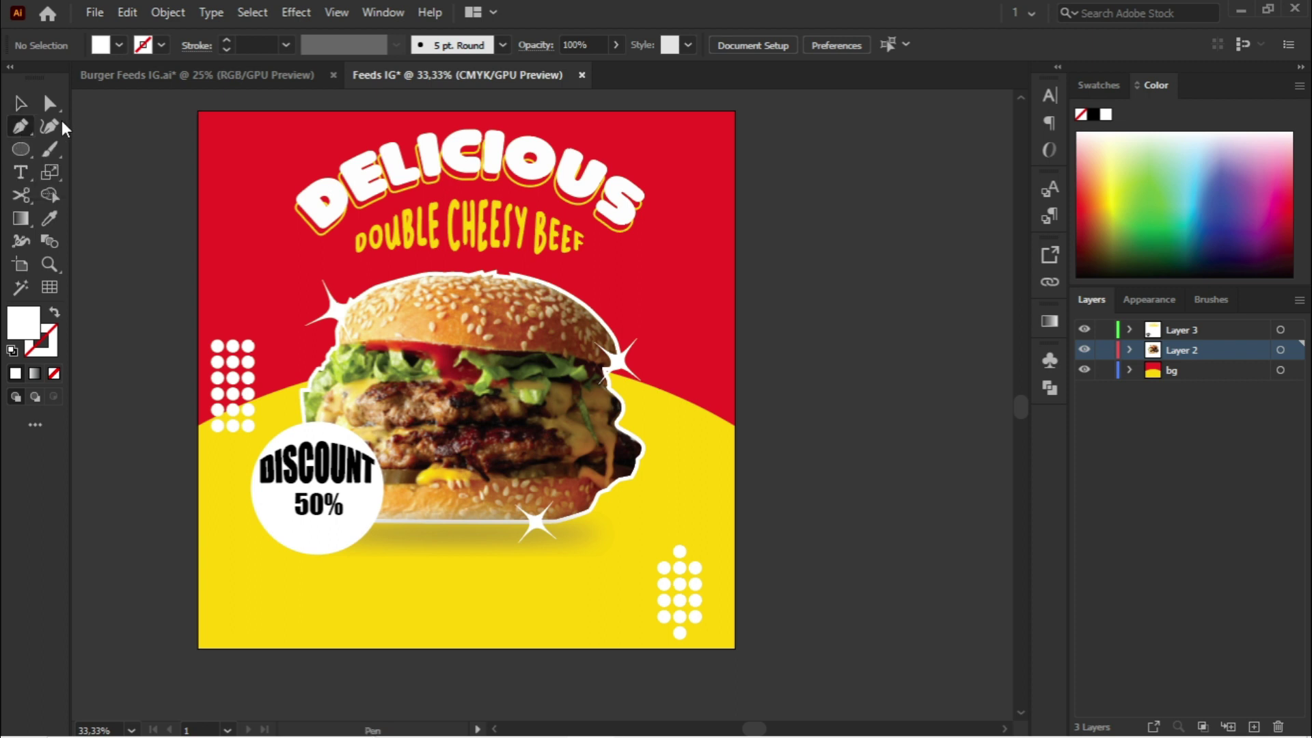
scroll(780, 280, up, 1)
drag(781, 280, 654, 283)
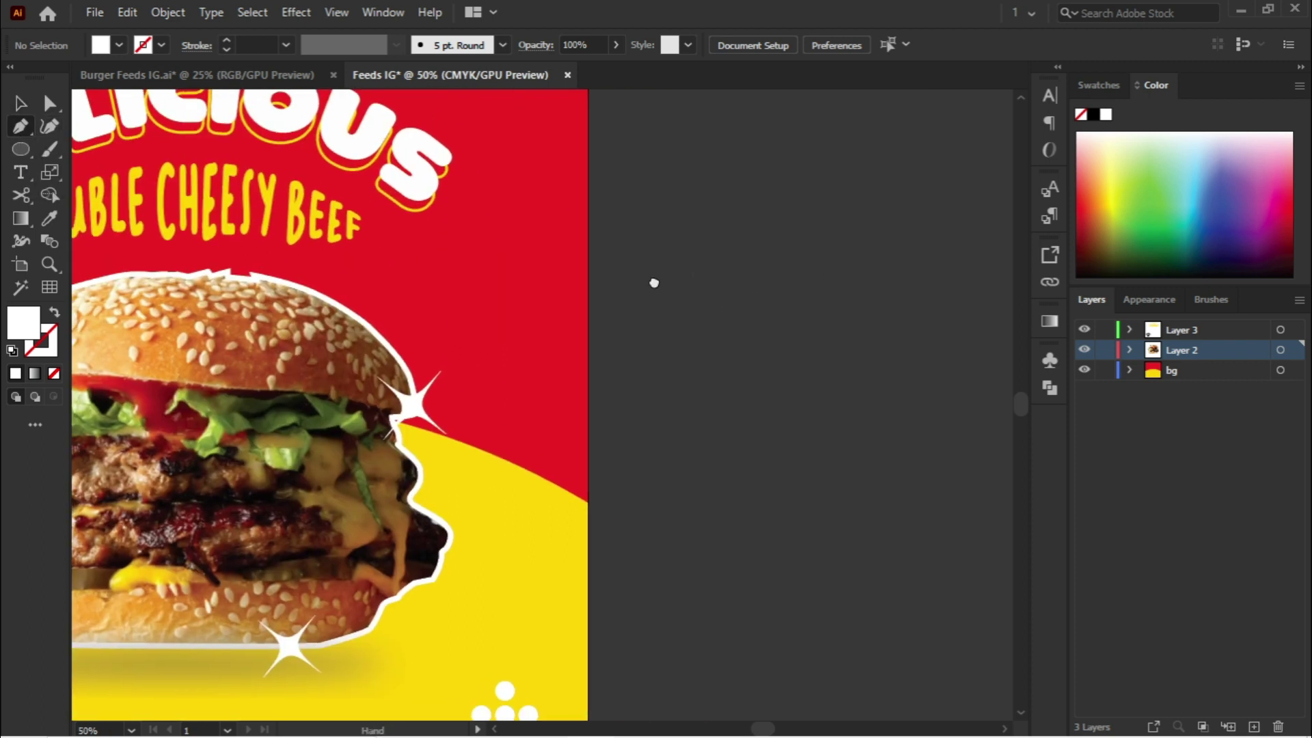
click(624, 345)
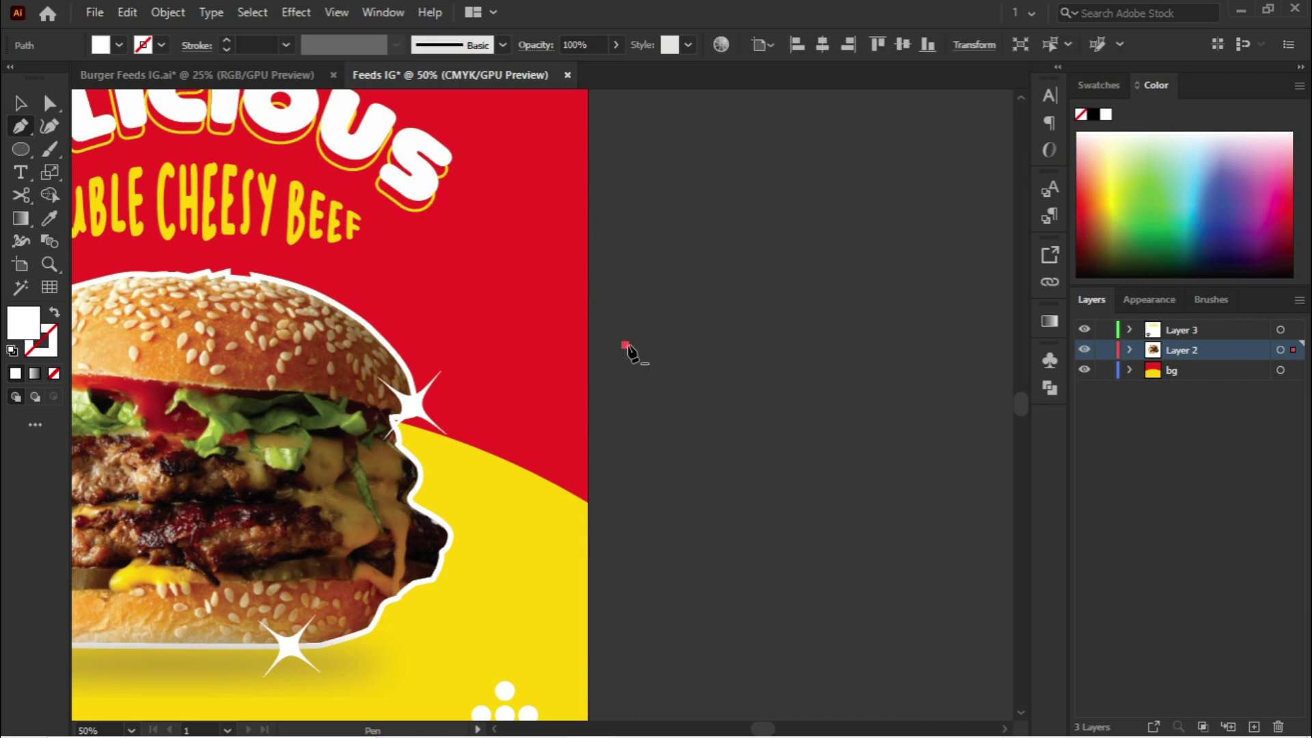
click(640, 261)
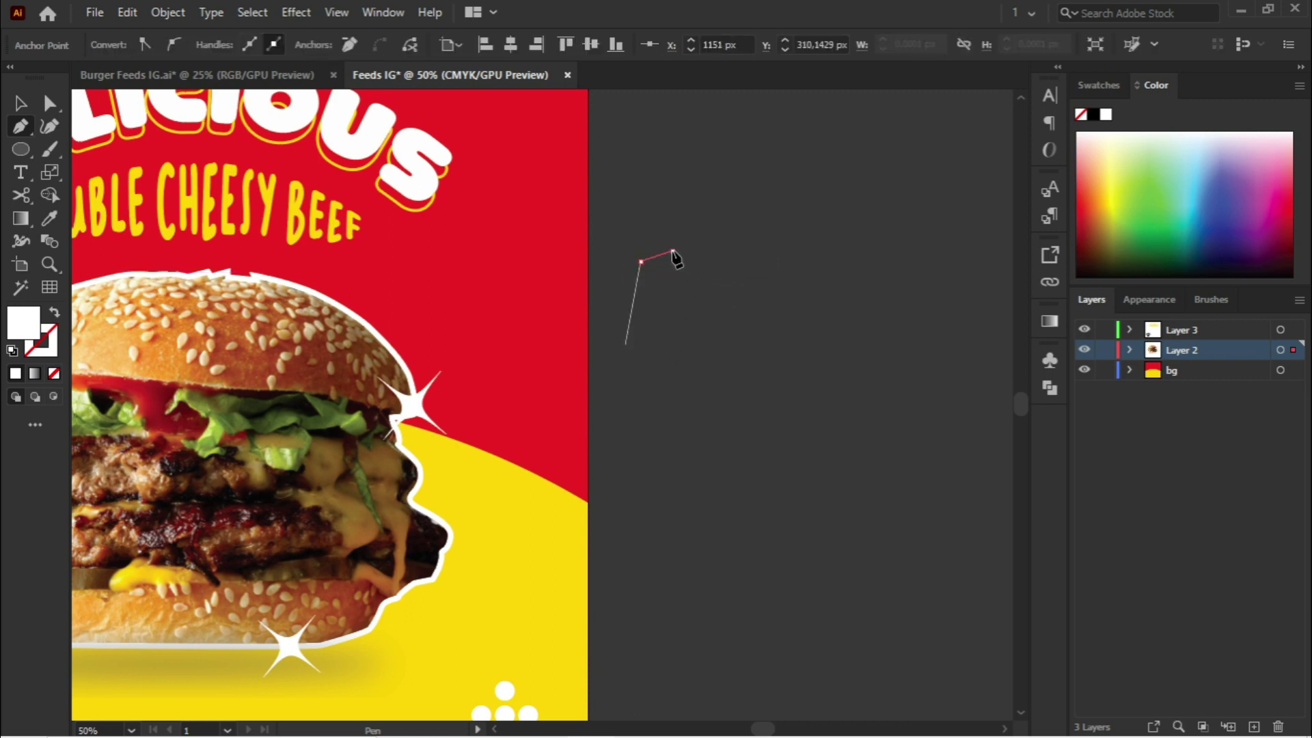
click(672, 251)
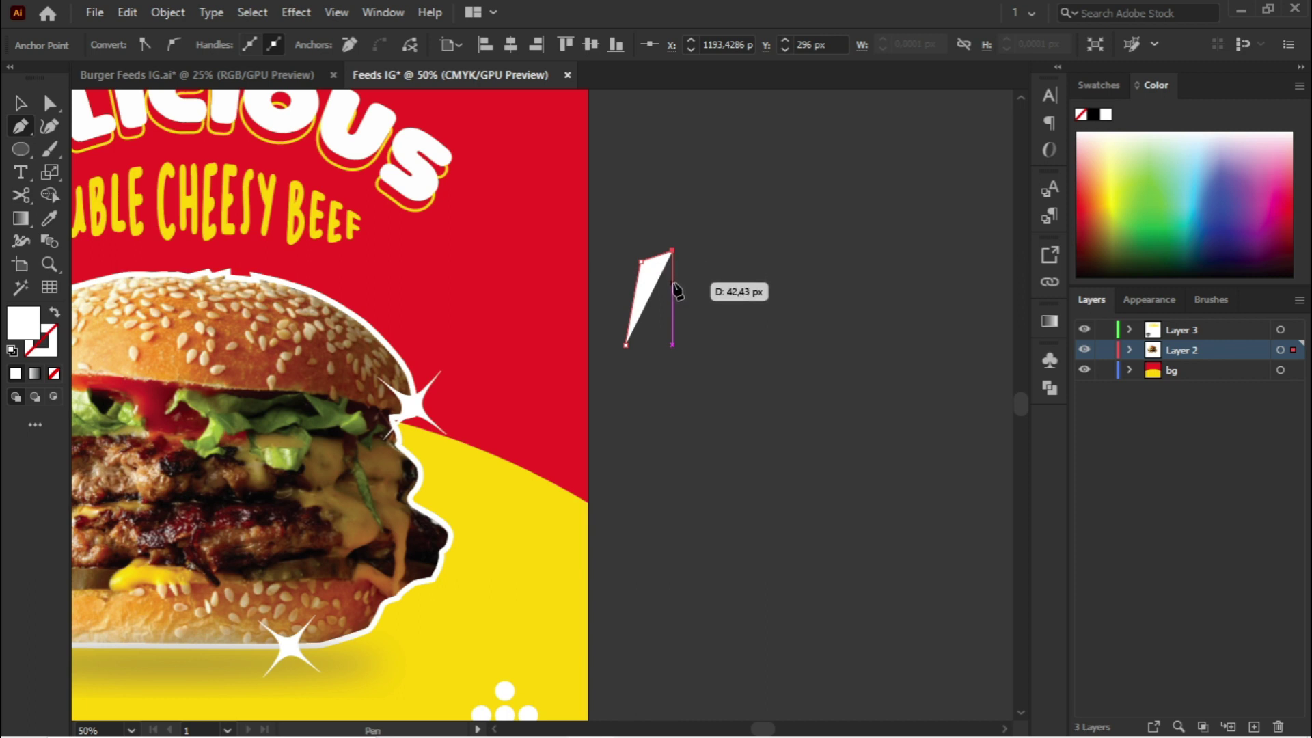
click(673, 282)
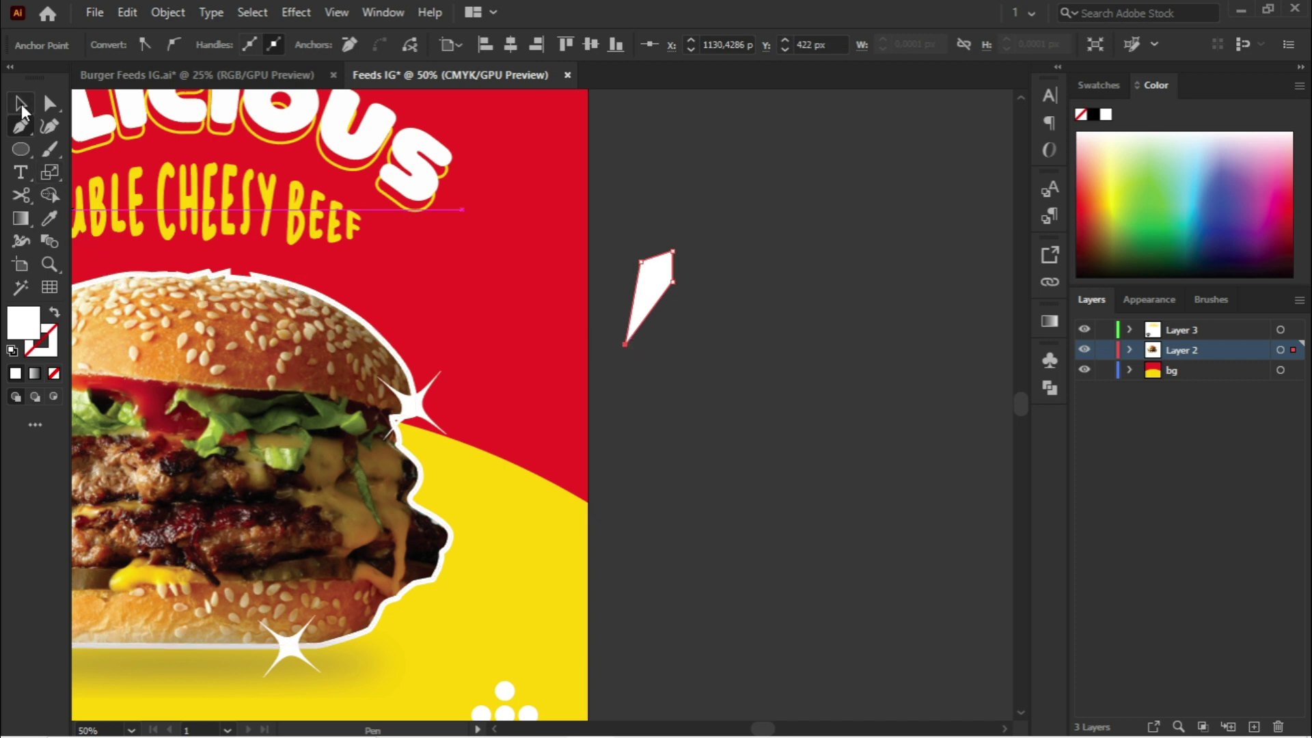
Step: Add a copy of the spike rotated clockwise beside the original so that their pointed tips meet
scroll(695, 336, up, 1)
mouse_move(641, 299)
mouse_down()
mouse_move(627, 286)
mouse_move(656, 302)
mouse_move(643, 308)
mouse_move(662, 307)
mouse_up()
drag(697, 233, 718, 263)
drag(664, 305, 670, 326)
click(742, 281)
Step: Select both white spikes and group them
drag(620, 199, 716, 333)
right_click(655, 271)
click(727, 388)
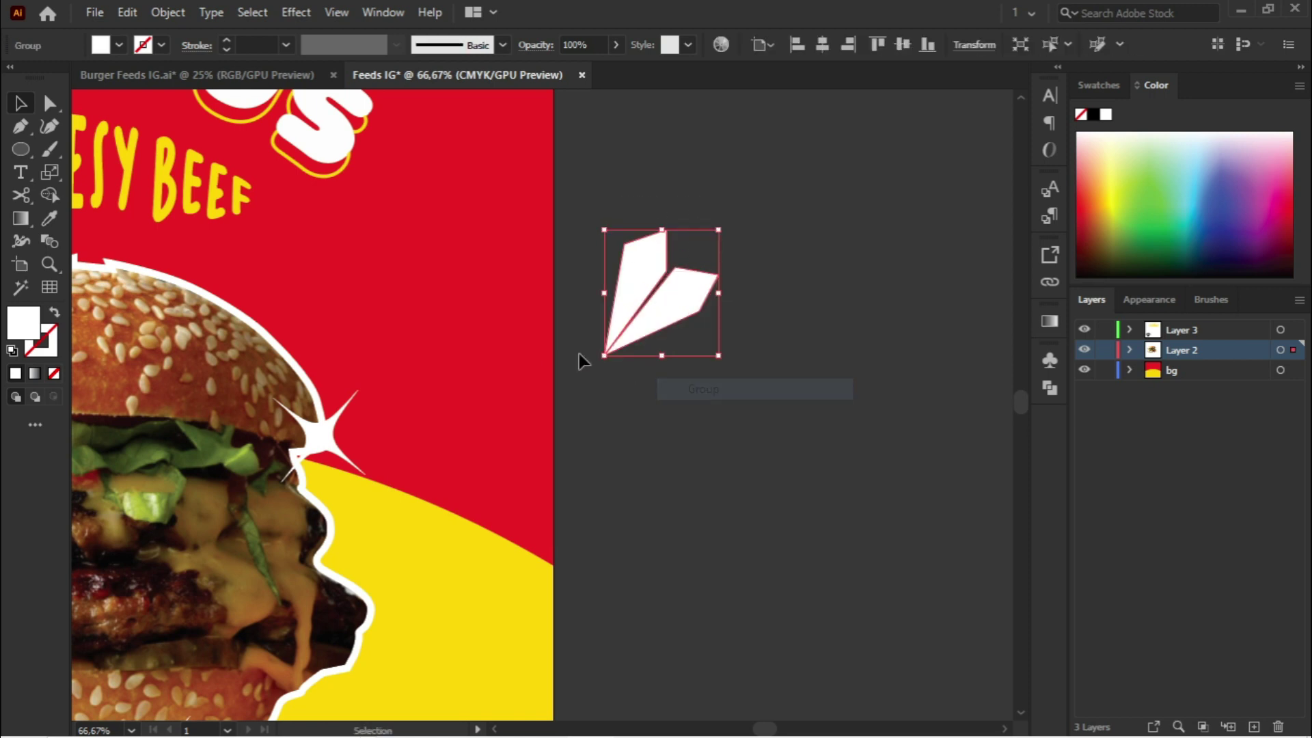
Step: Place the grouped spikes beside the bun's upper right and add a smaller, rotated copy on the burger's left side
key(ctrl+minus)
key(ctrl+minus)
drag(704, 353, 812, 363)
key(ctrl+plus)
drag(502, 372, 342, 454)
key(ctrl+z)
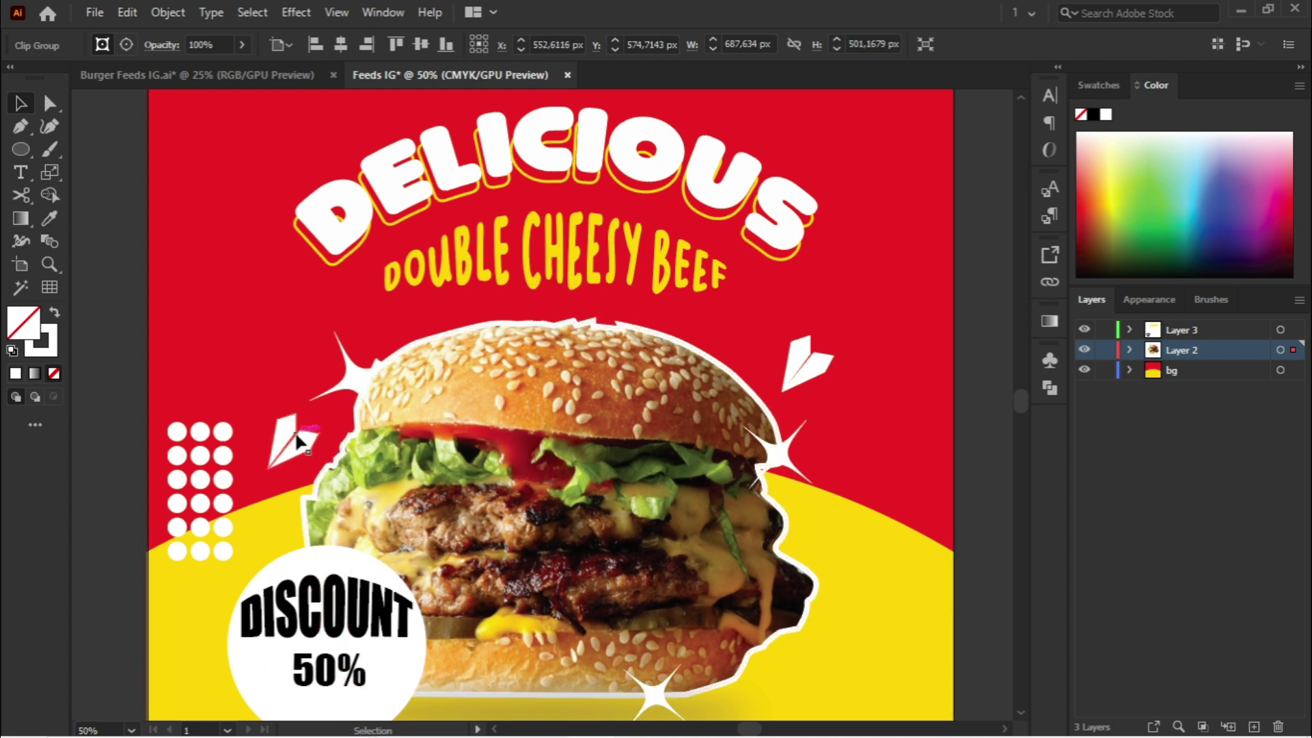
click(299, 439)
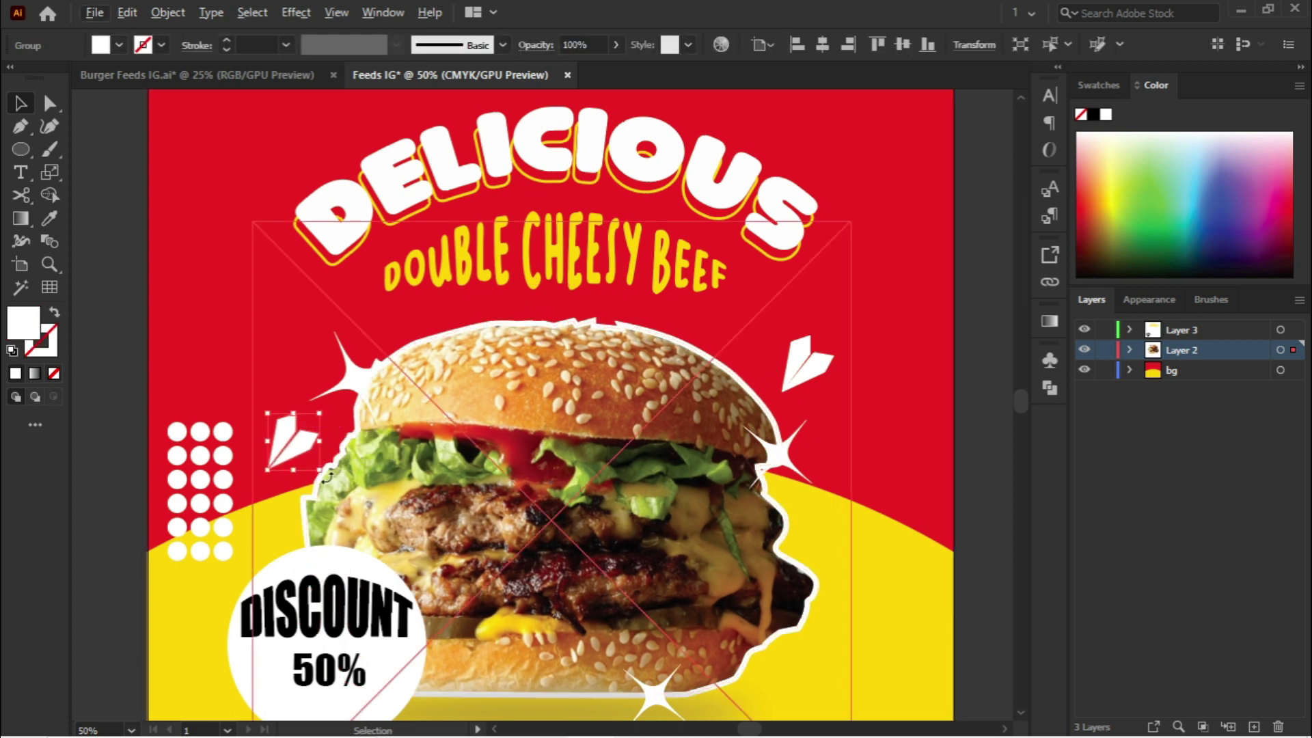
drag(327, 477, 309, 427)
Step: Add a rotated copy of the spike pair beside the burger's lower right and move the upper-right pair closer to the bun
click(808, 362)
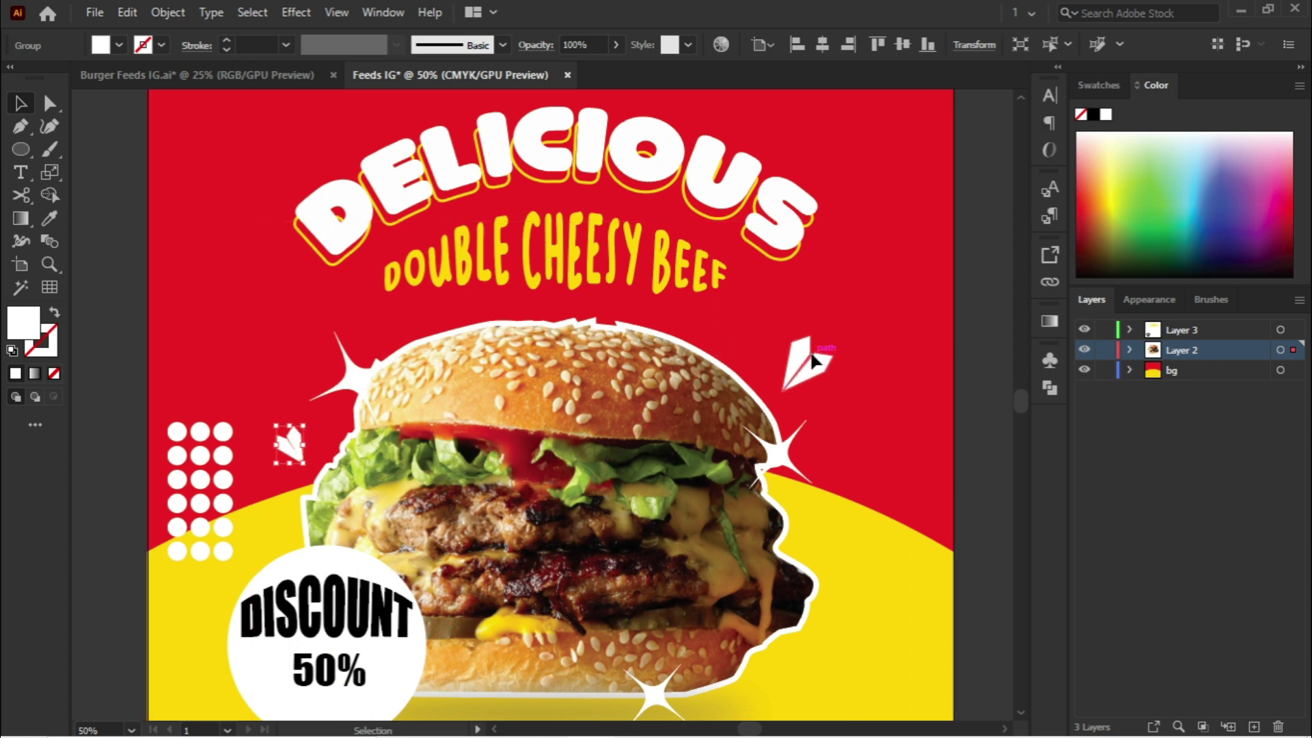
drag(836, 338, 847, 554)
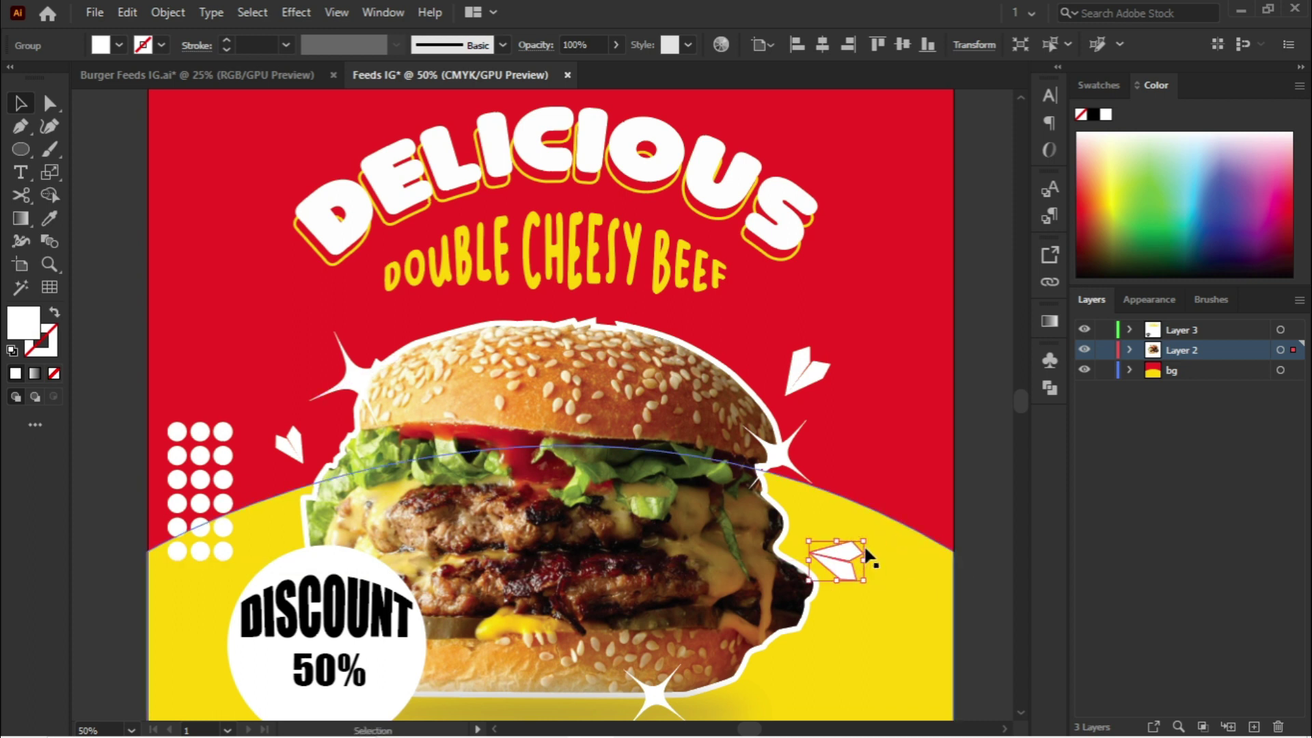
drag(803, 372, 796, 379)
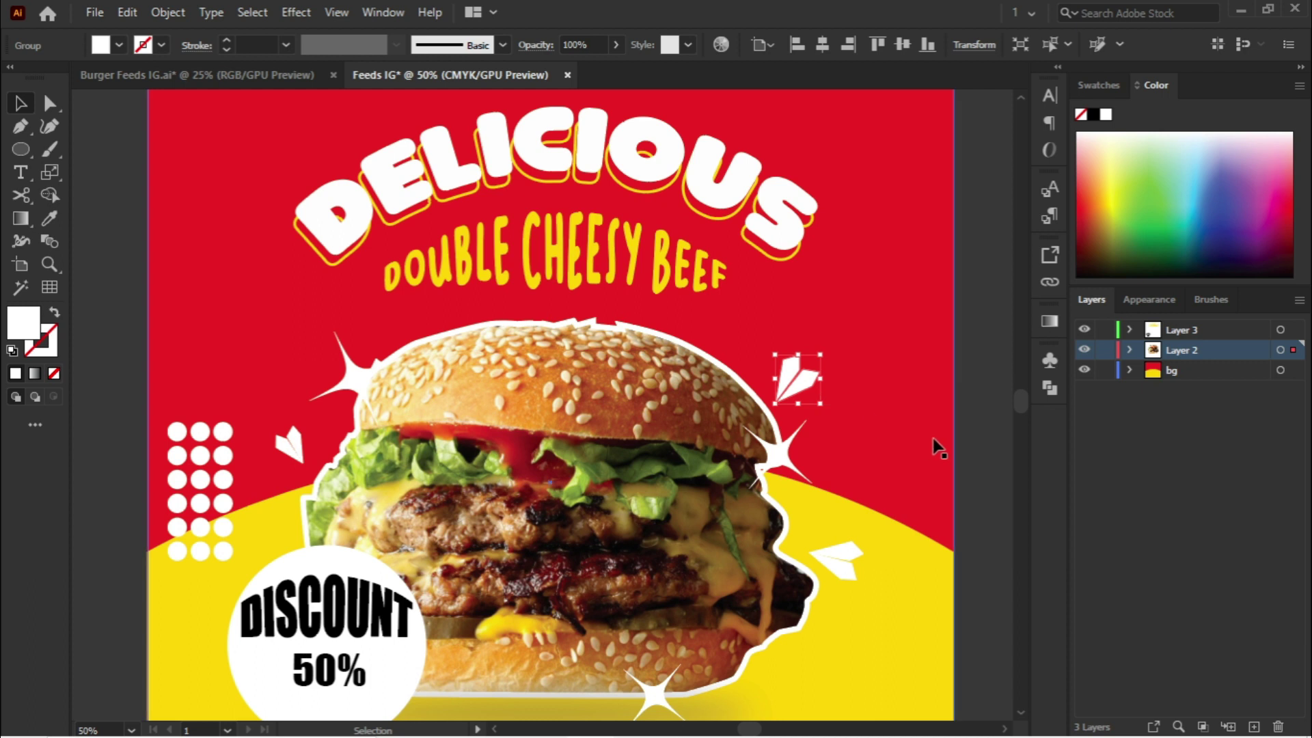
Step: Select all three spike pairs and fill them with orange fc6c00
shift+click(847, 550)
shift+click(290, 446)
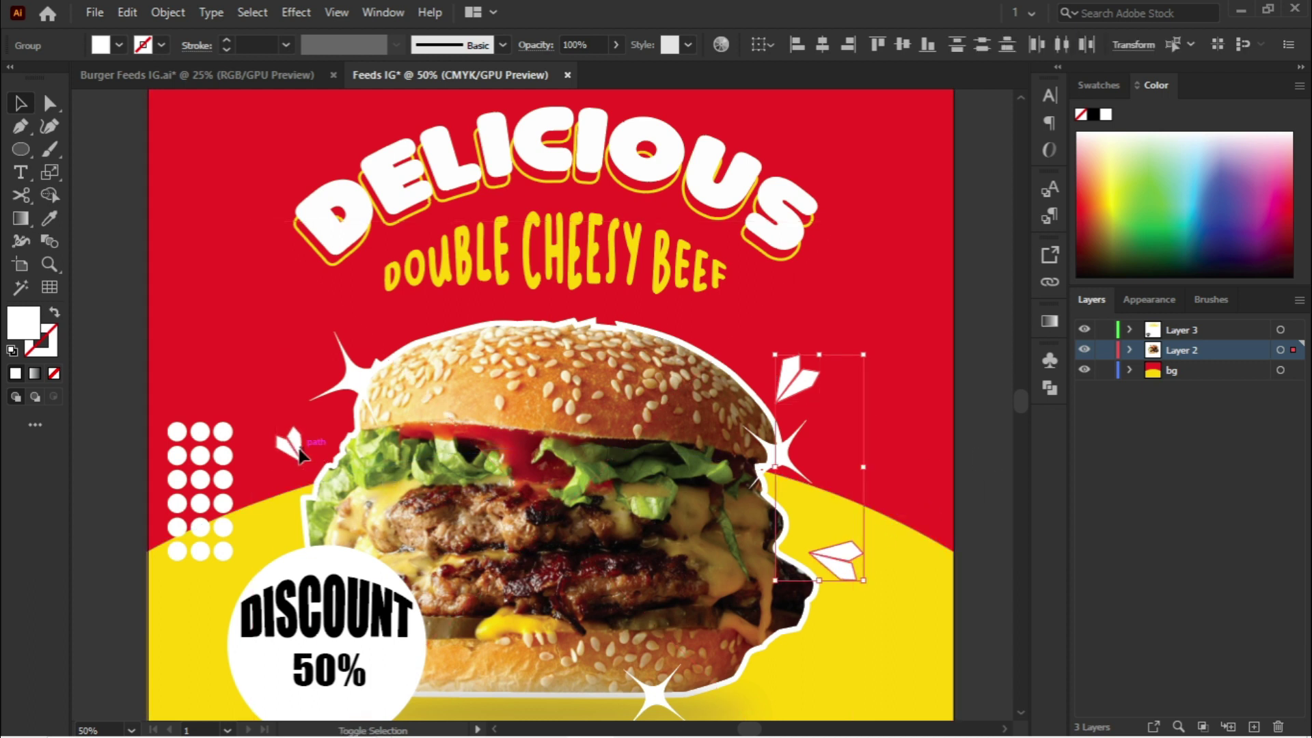
double_click(24, 323)
drag(906, 484, 906, 500)
drag(857, 288, 873, 277)
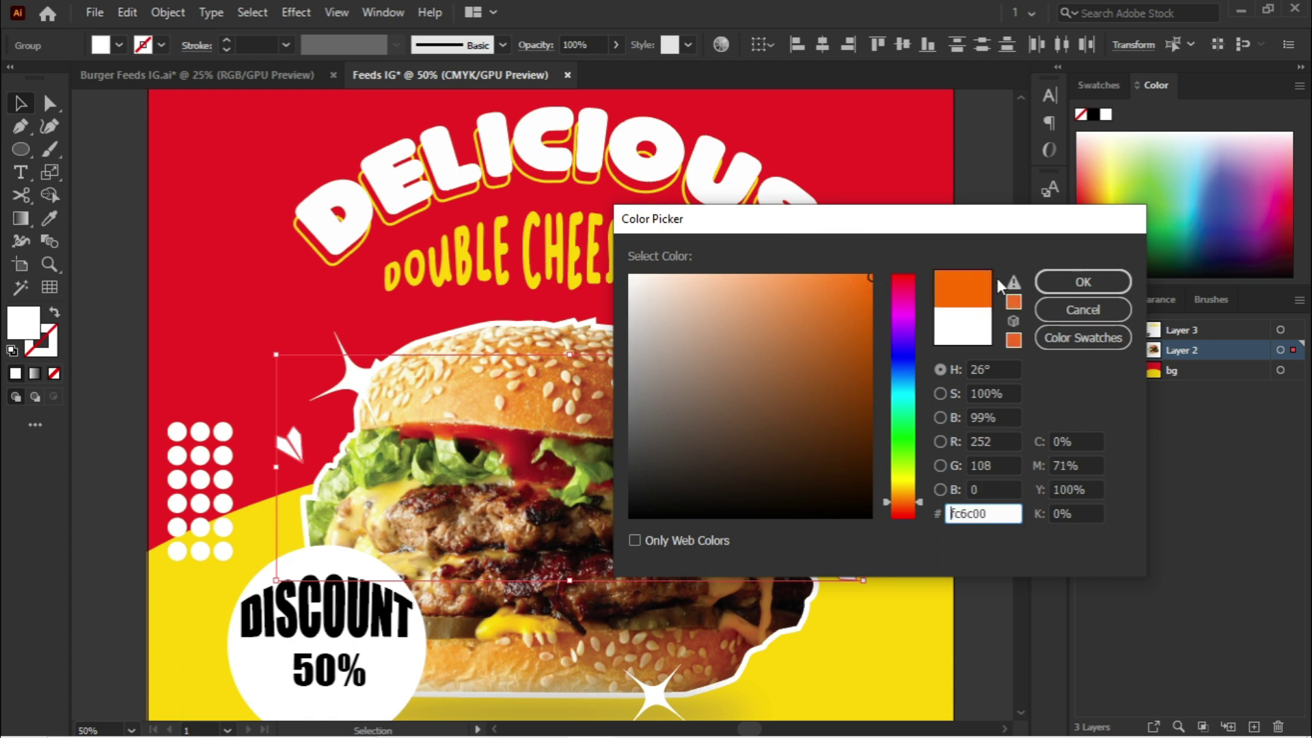
click(1082, 281)
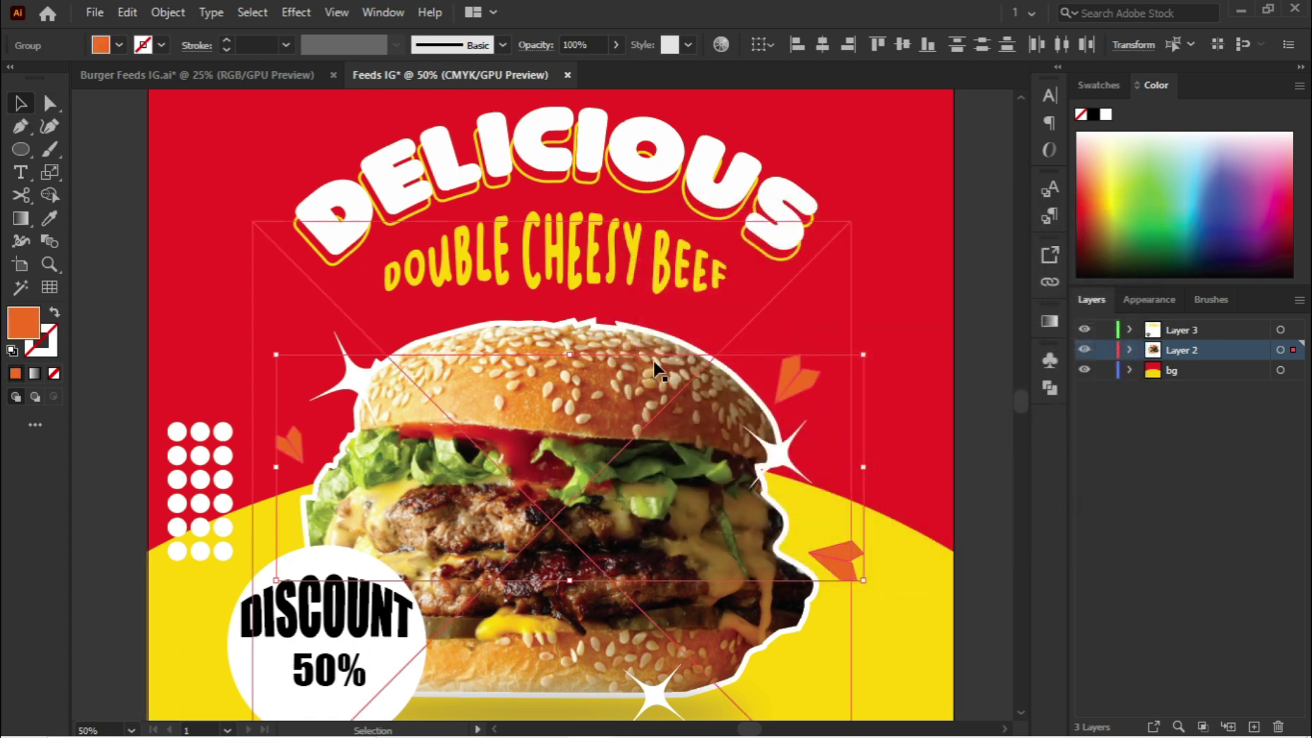
click(979, 440)
Step: Rotate the lower-right spike pair to point at the burger and shift the upper-right pair up along the bun
scroll(969, 436, down, 1)
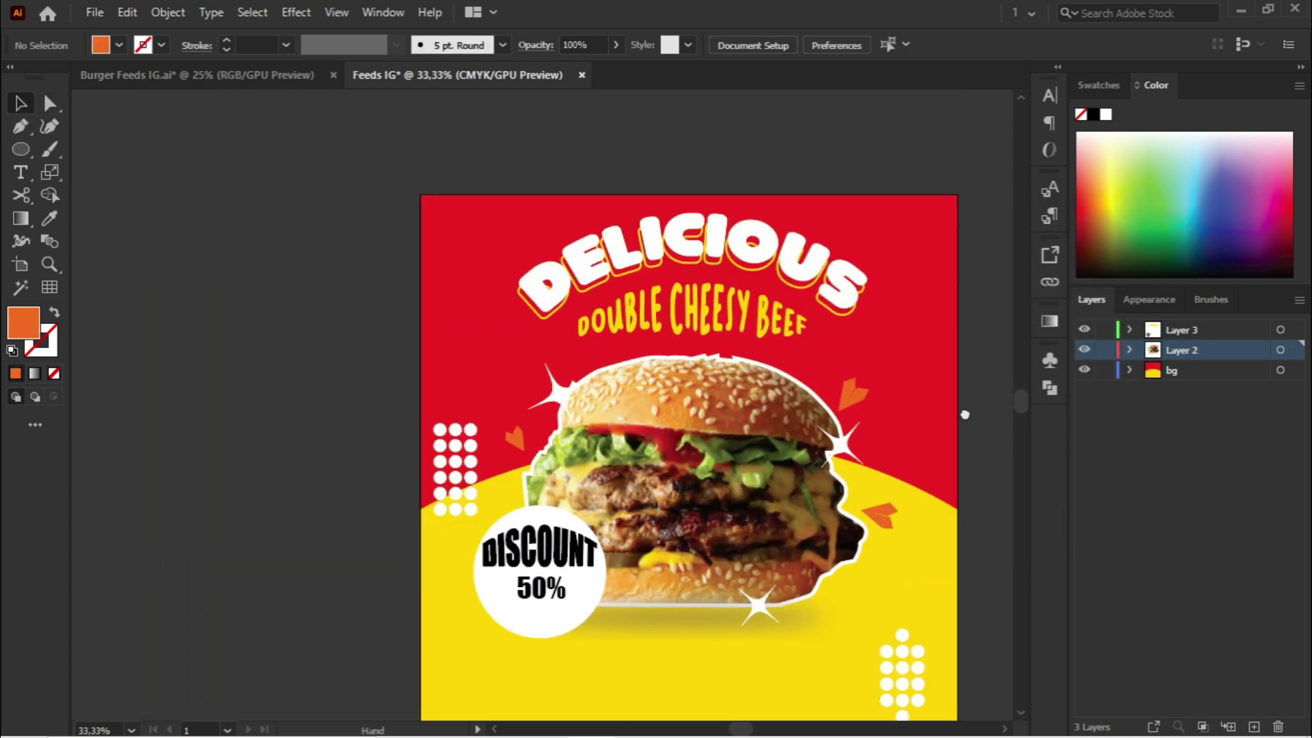
scroll(886, 369, up, 2)
mouse_move(819, 477)
mouse_down()
mouse_move(803, 468)
mouse_move(817, 477)
mouse_move(830, 459)
mouse_up()
key(ctrl+z)
click(791, 461)
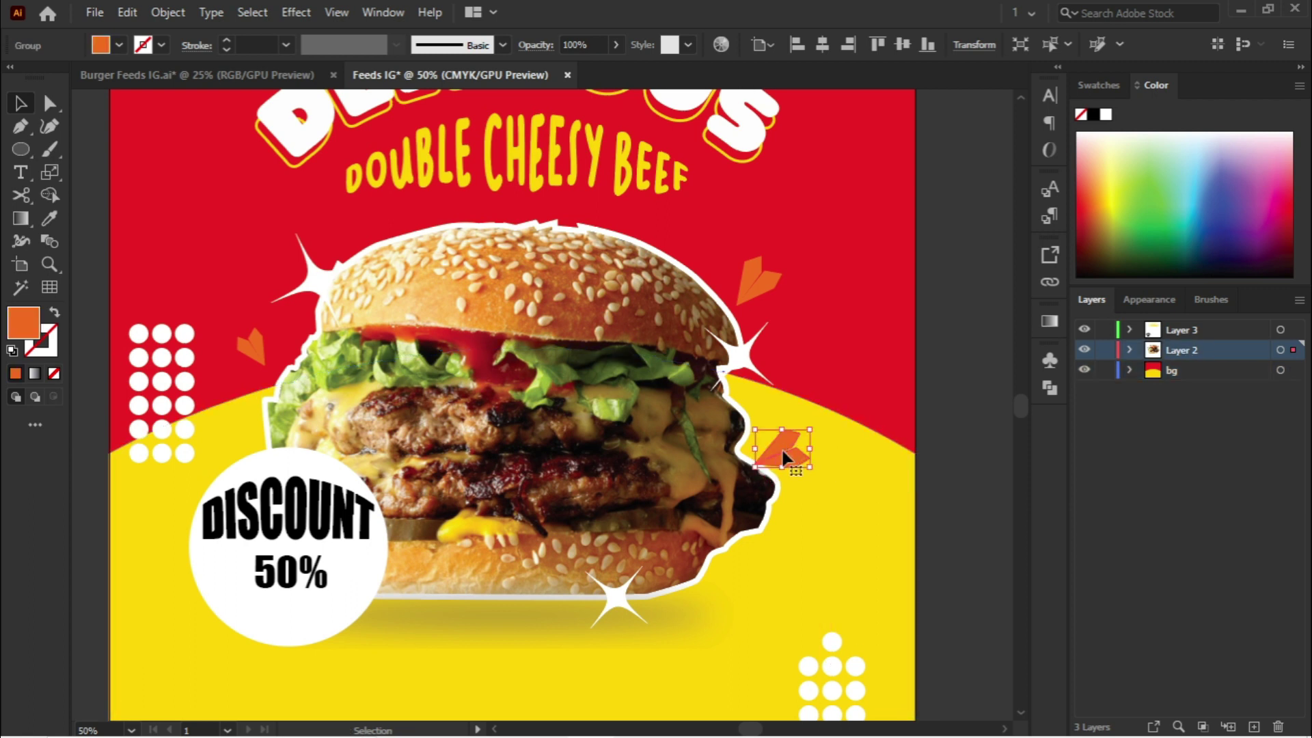
click(960, 486)
drag(769, 280, 747, 266)
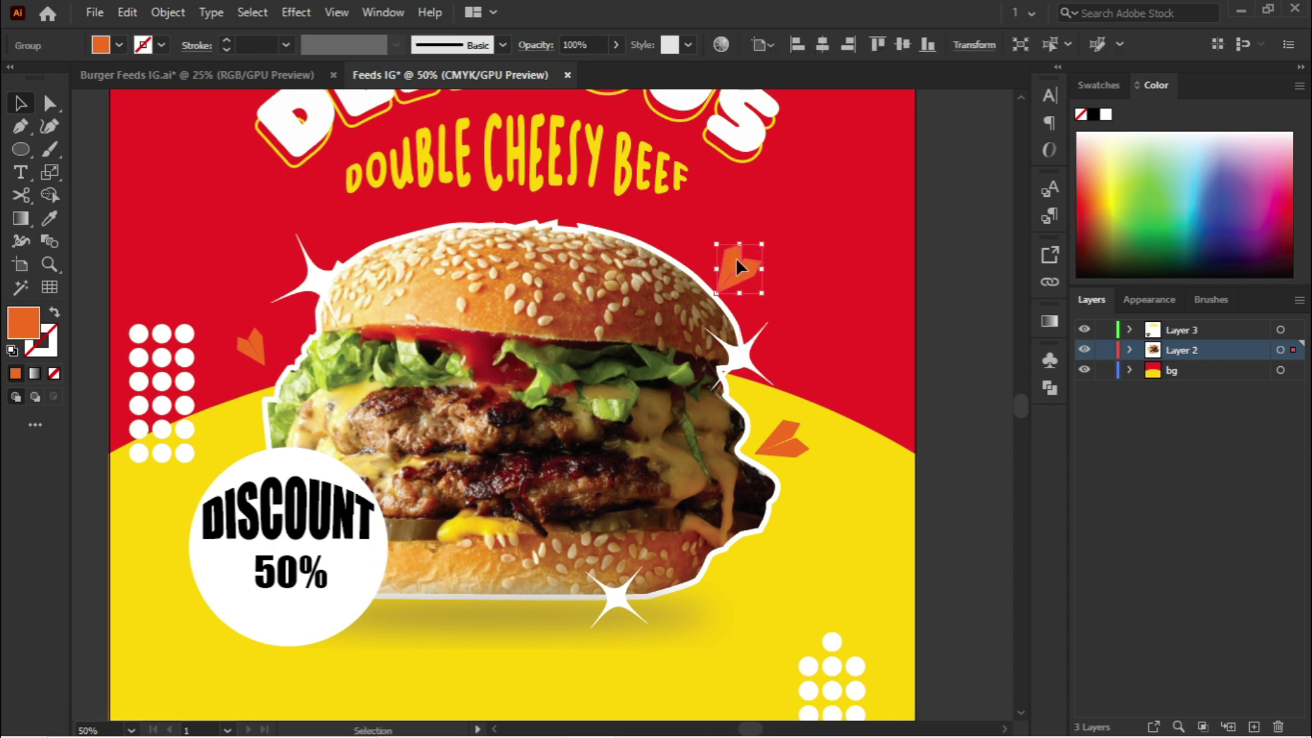
Step: Select all three spike pairs and recolour them with the lighter orange f48e31
shift+click(781, 438)
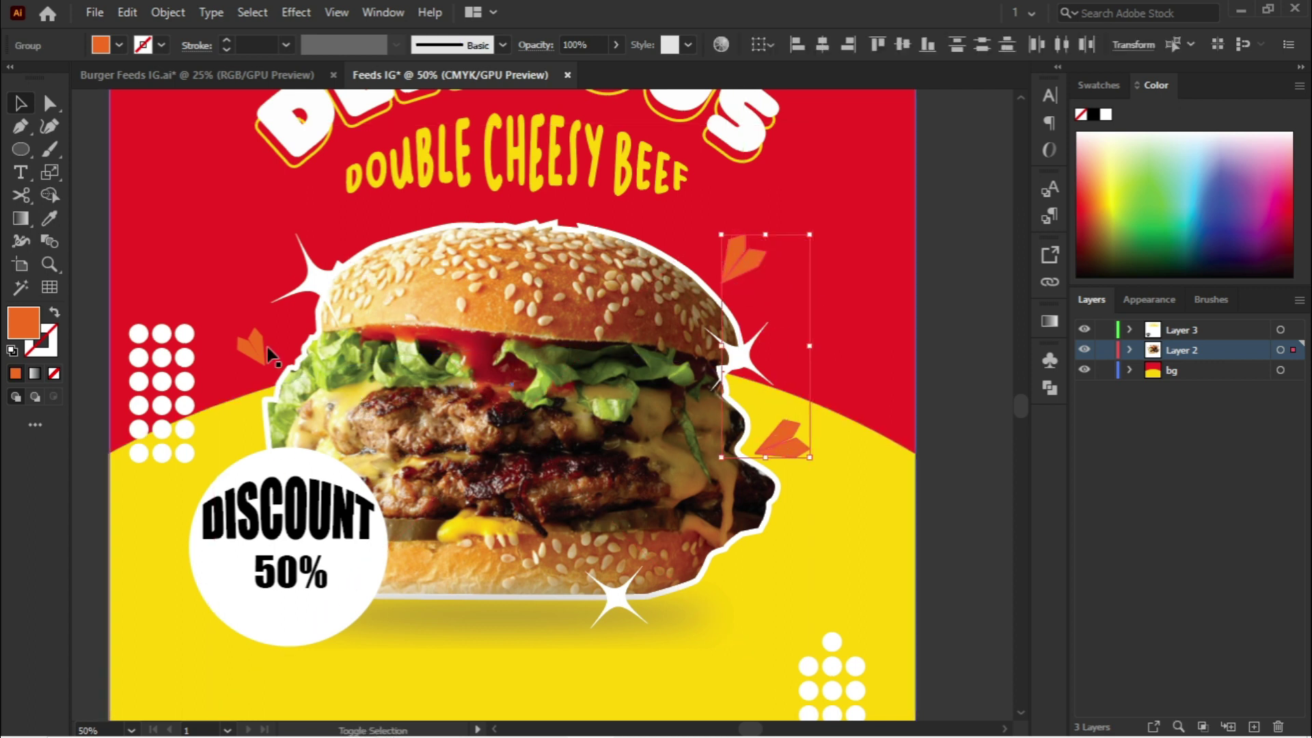
shift+click(243, 342)
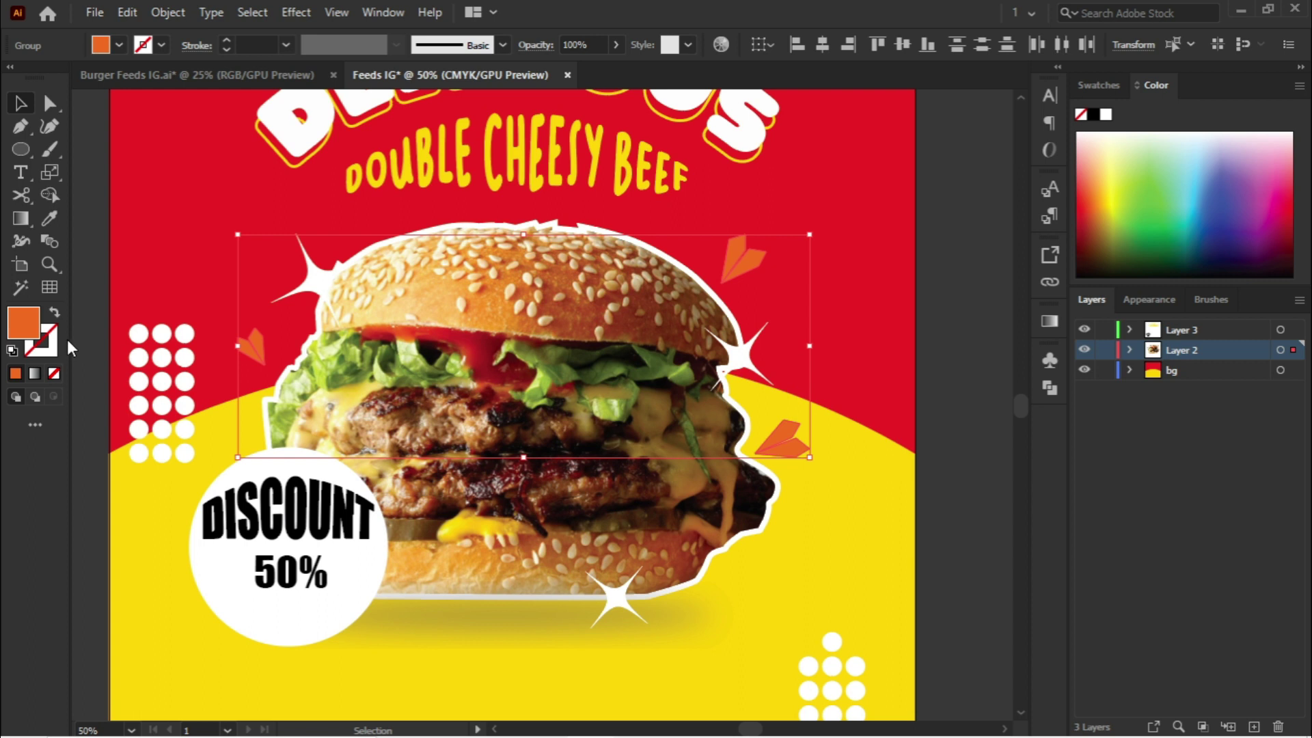
double_click(26, 321)
click(903, 515)
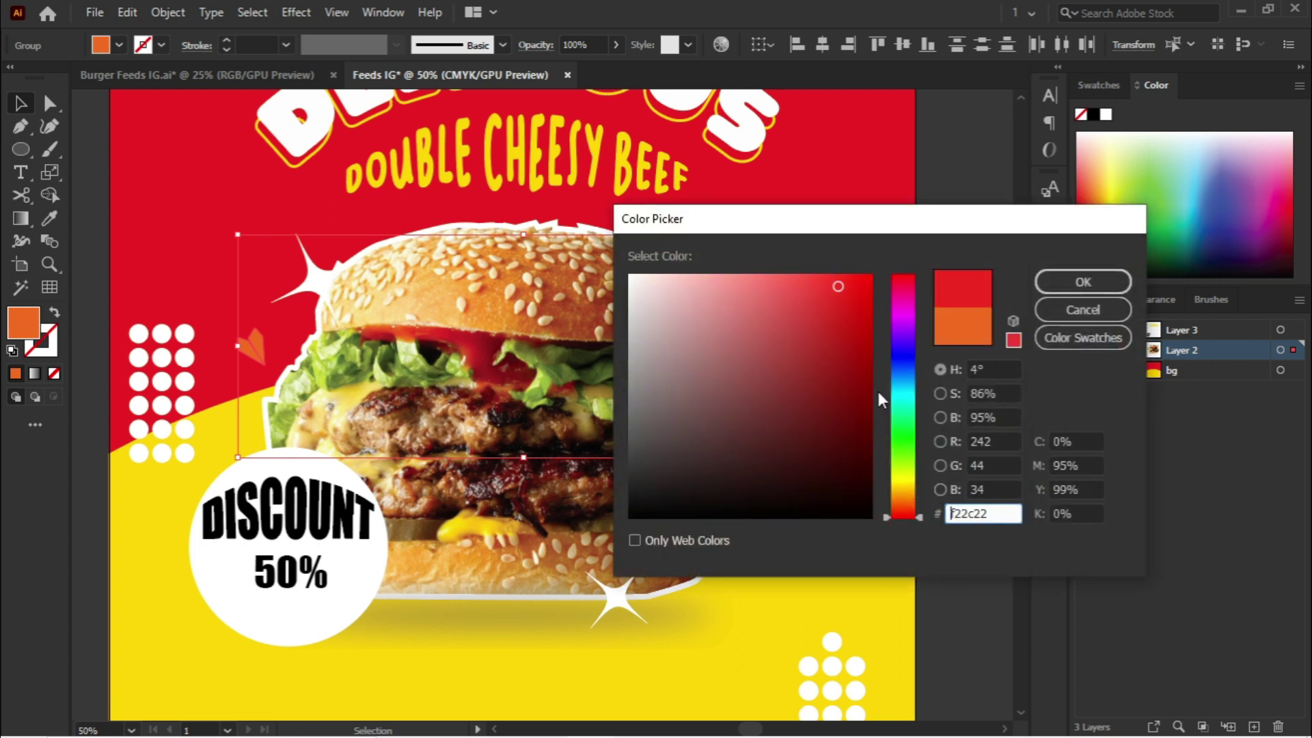
click(900, 499)
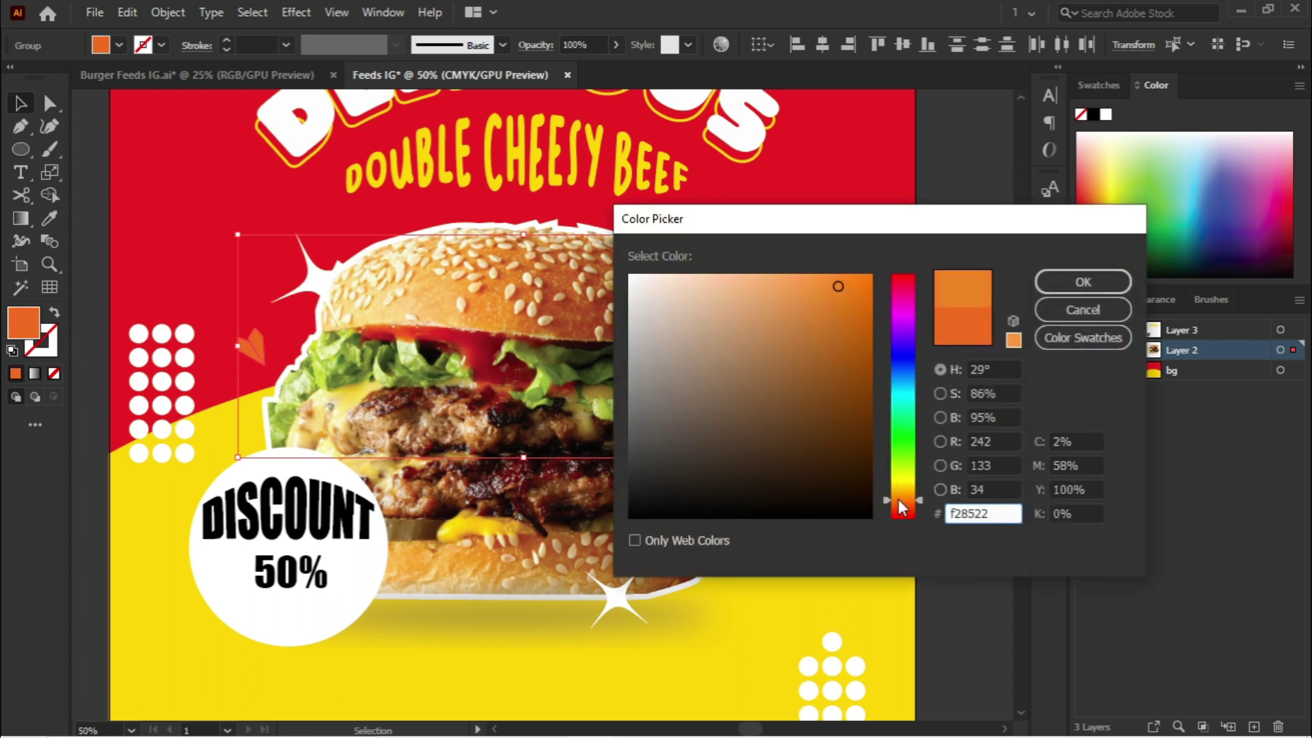
click(789, 282)
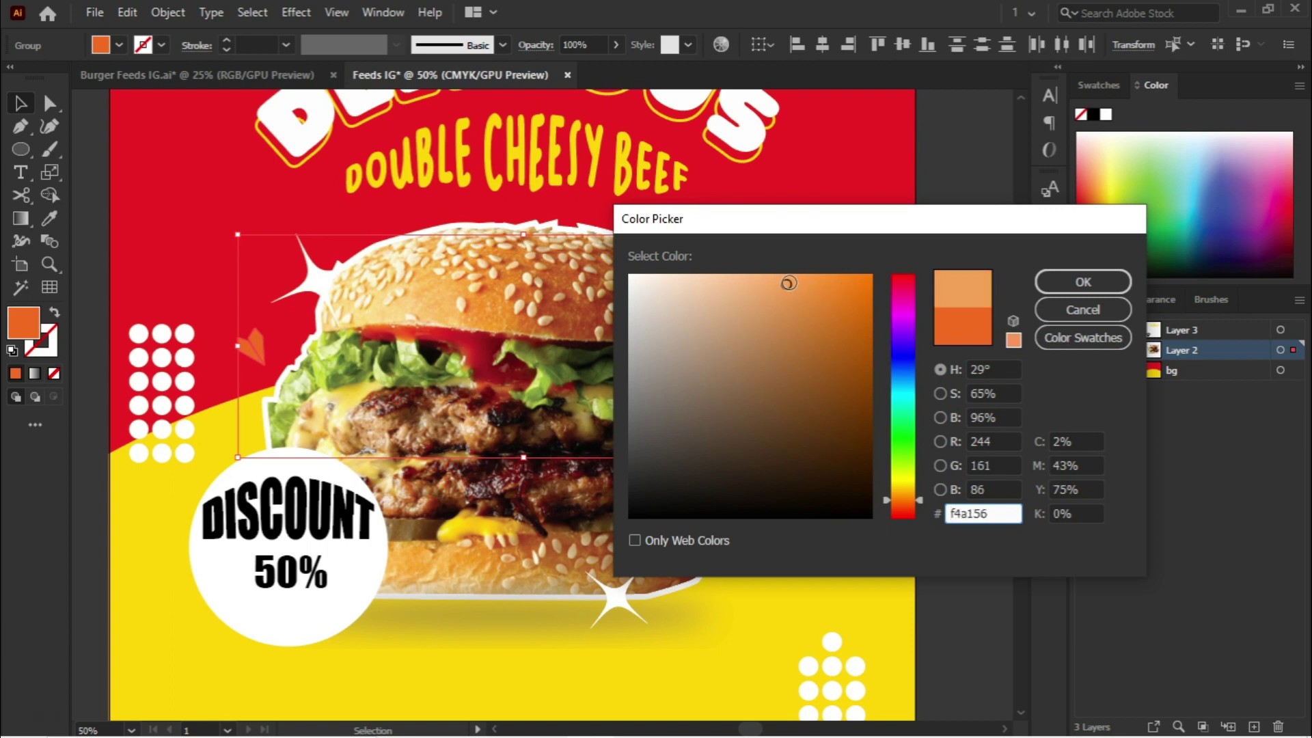
click(824, 282)
click(1082, 281)
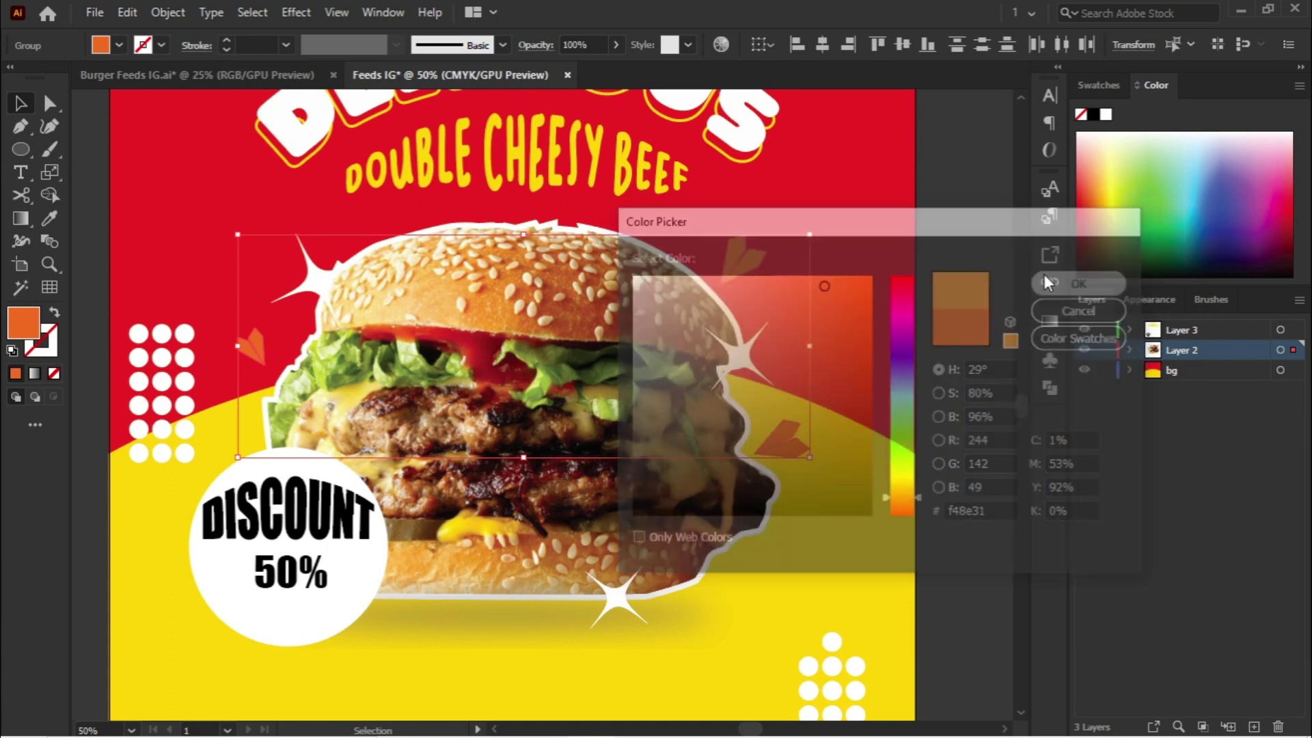
click(957, 411)
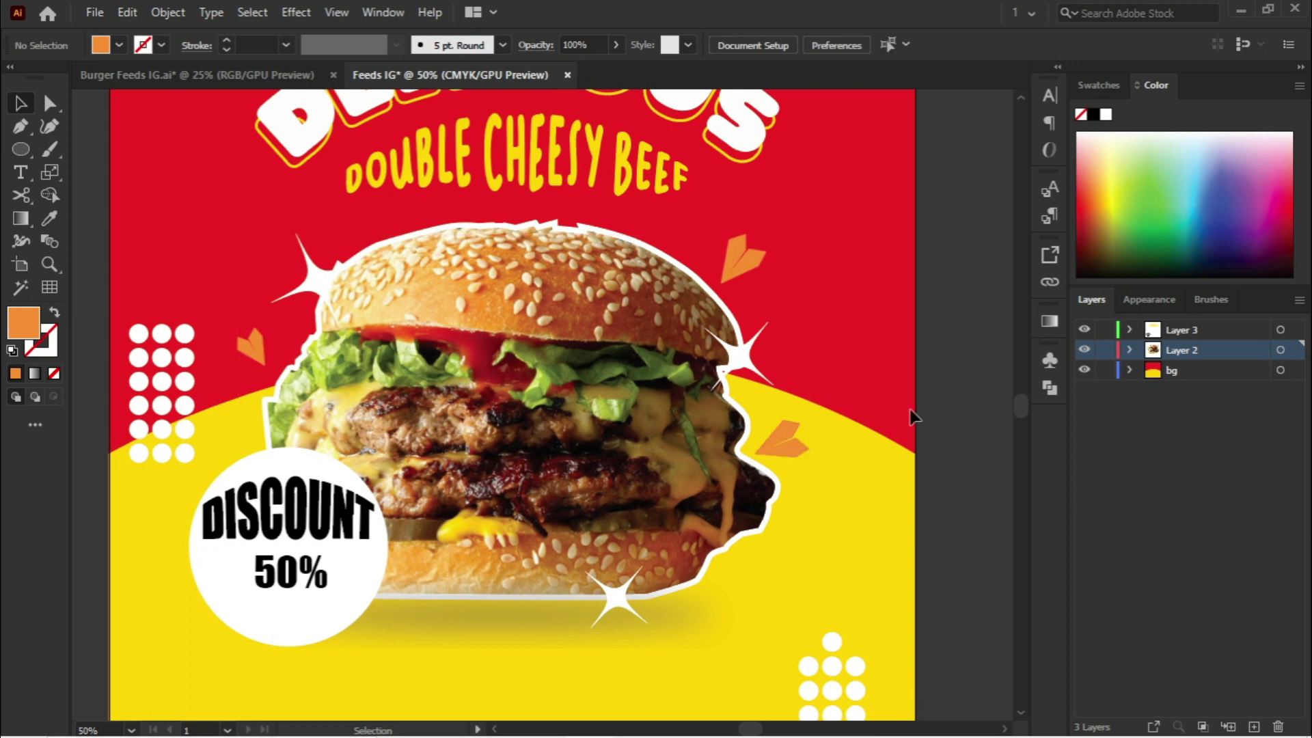
Step: Add the text "try it now" on the yellow area below the burger and enlarge it to about 61 pt
scroll(770, 401, down, 1)
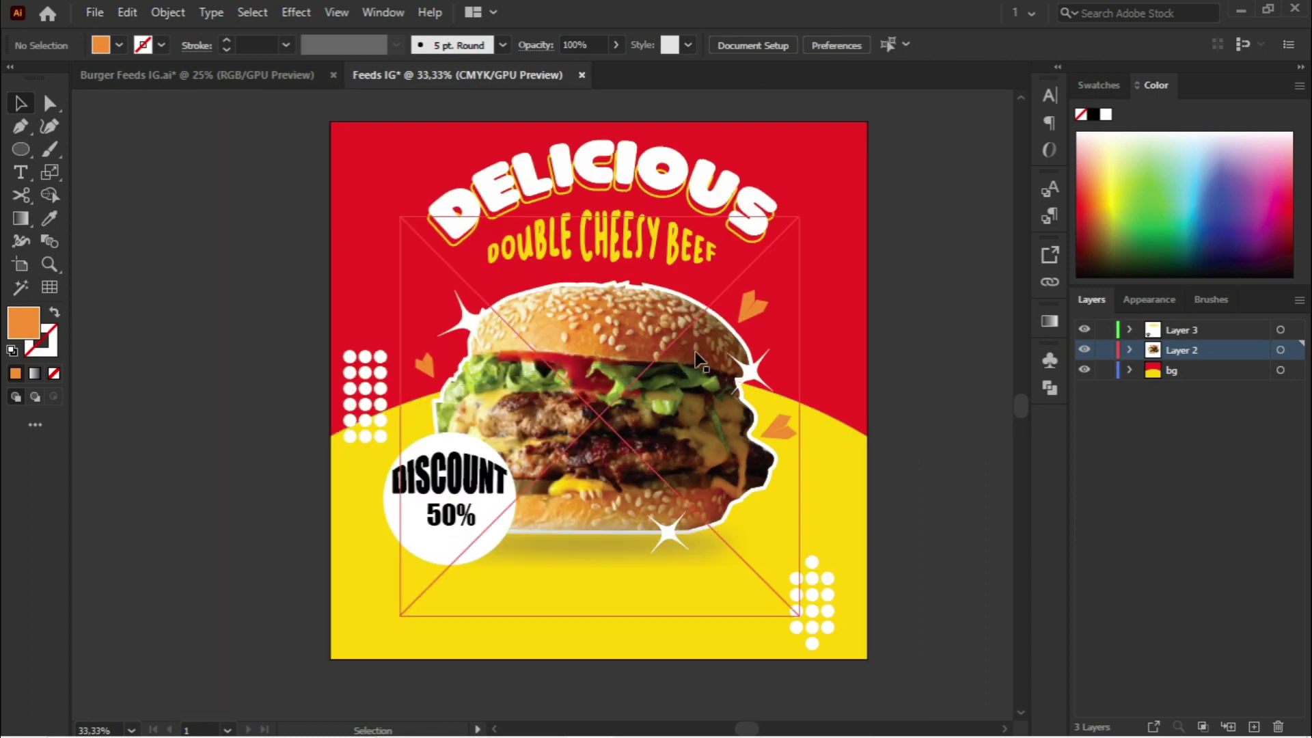
click(32, 176)
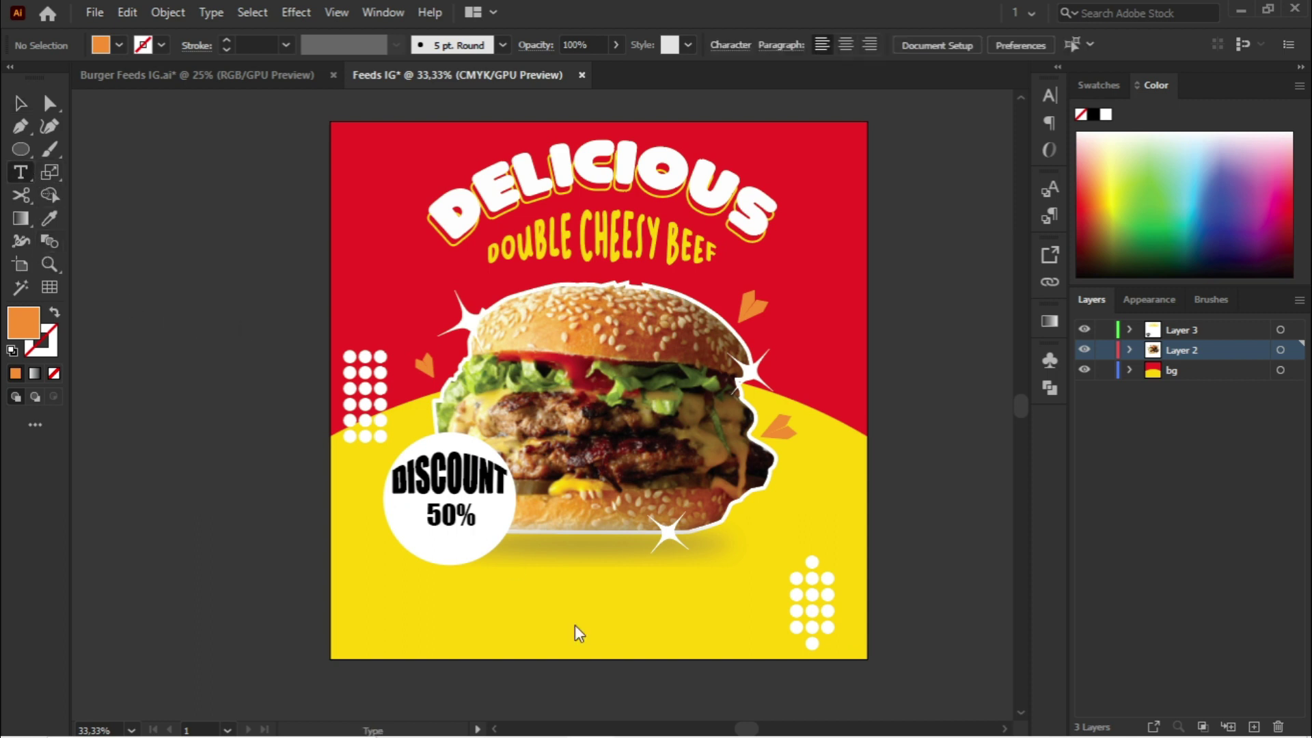
click(521, 618)
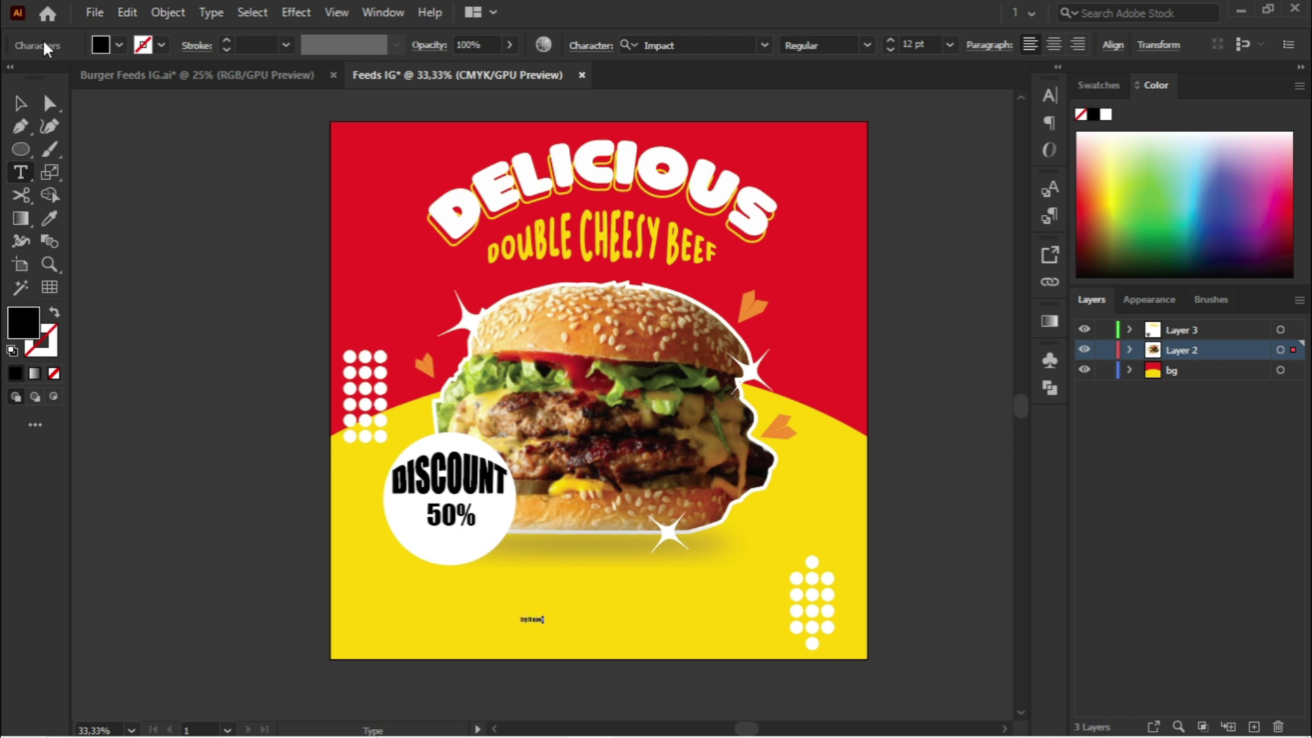
click(21, 104)
drag(545, 624, 684, 658)
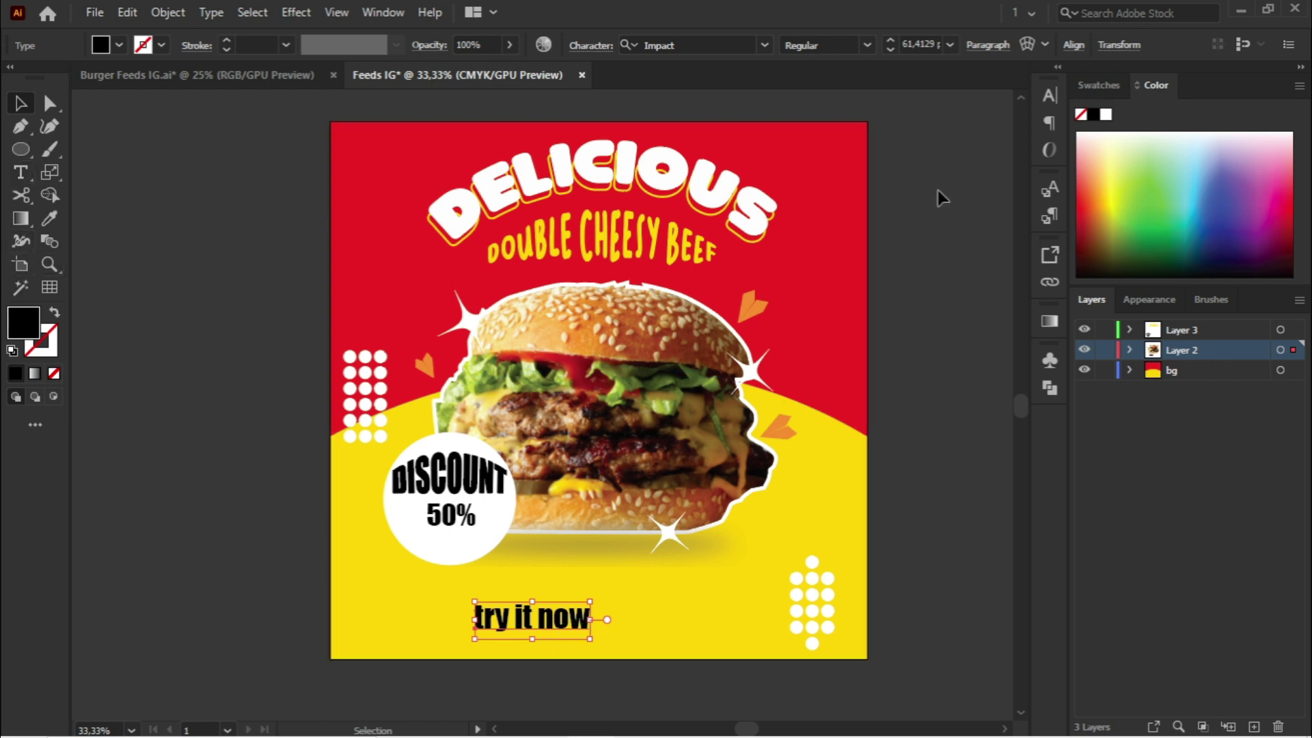
Step: Set the "try it now" text to All Caps
click(1050, 97)
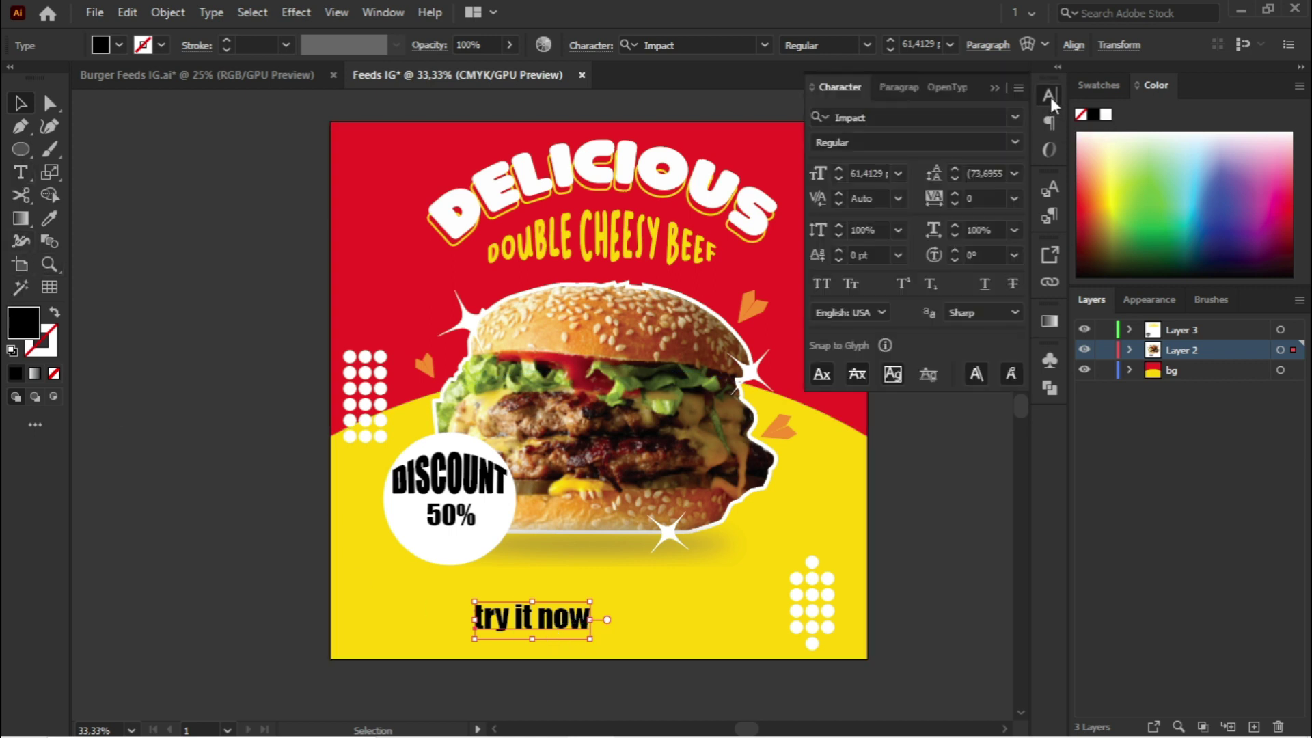
click(822, 283)
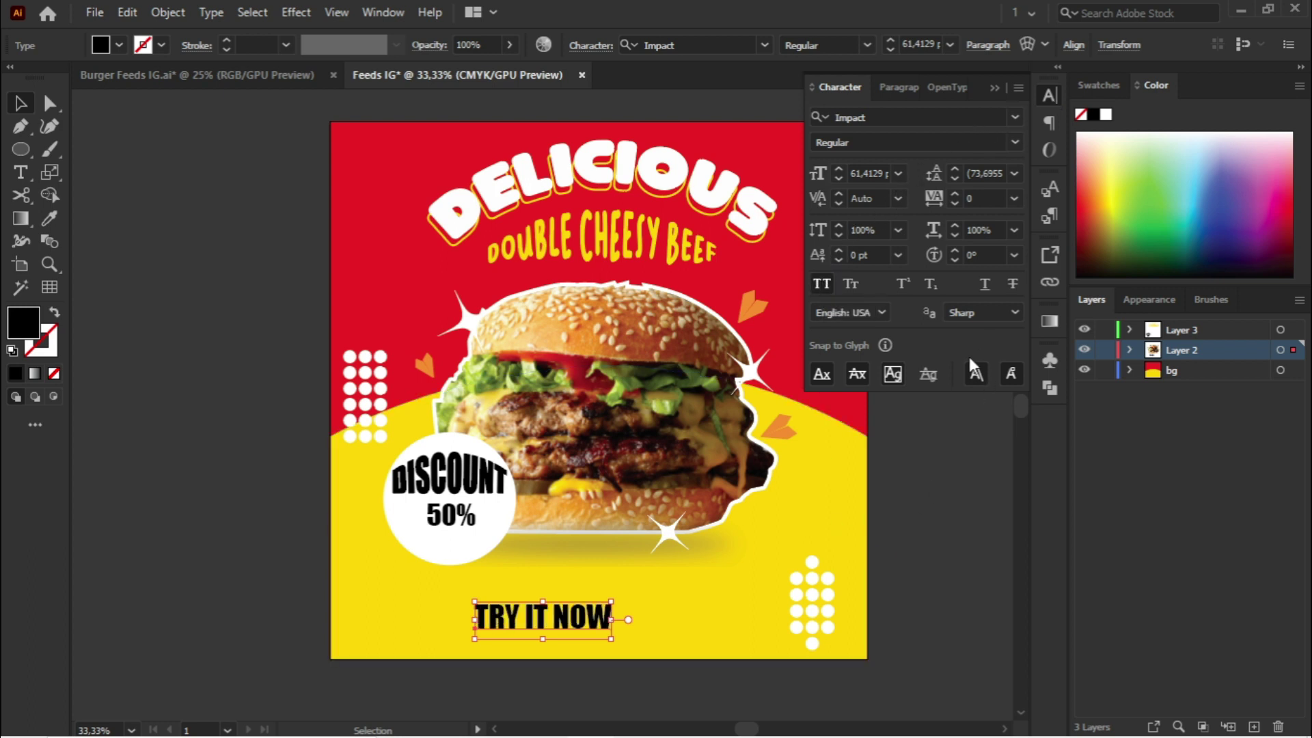
click(994, 87)
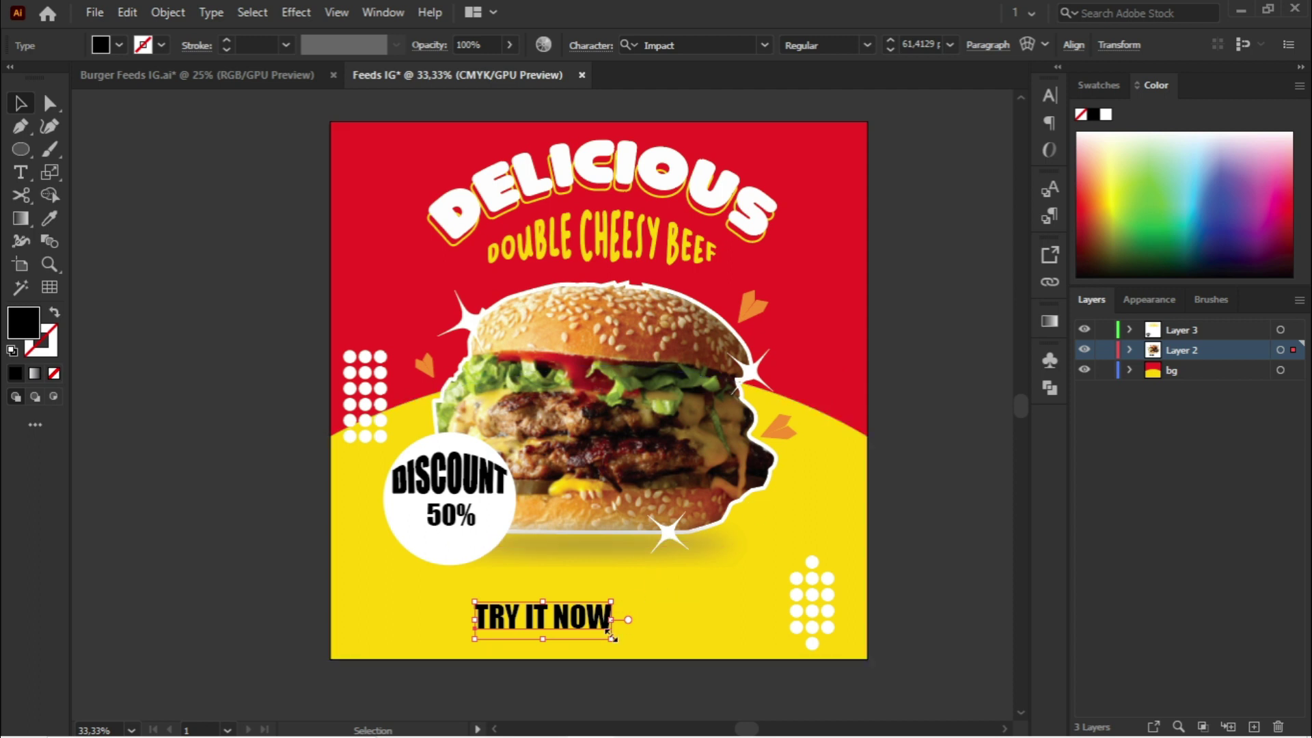
Step: Enlarge the call-to-action text to about 77 pt, keep the Impact font and centre it below the burger
drag(614, 637, 648, 633)
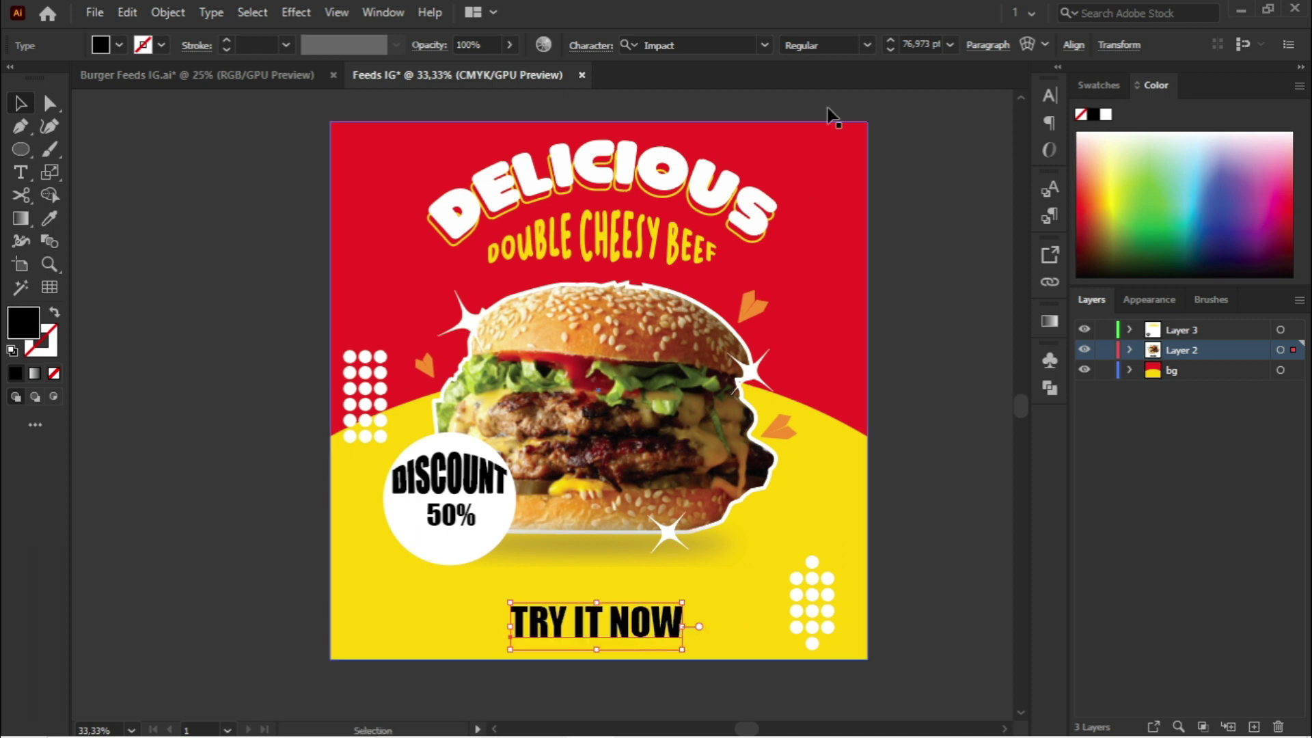
click(766, 45)
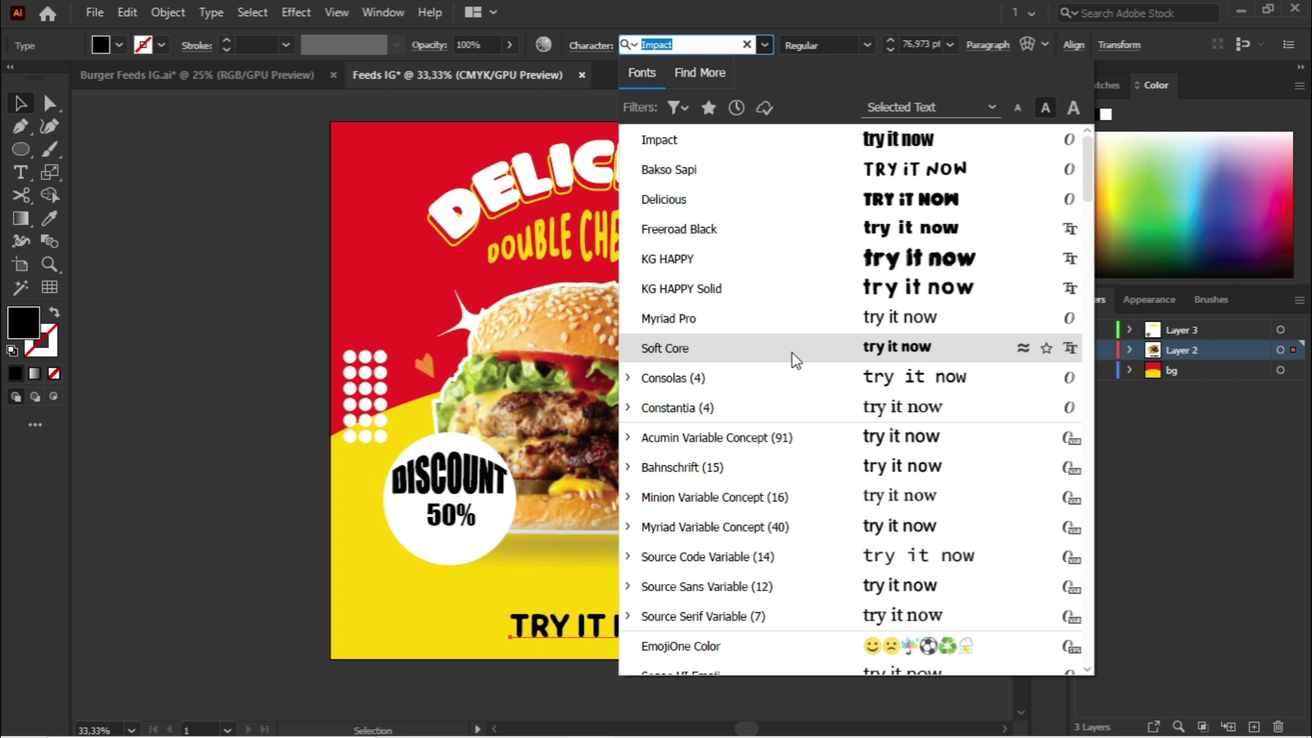
click(790, 147)
drag(627, 627, 625, 621)
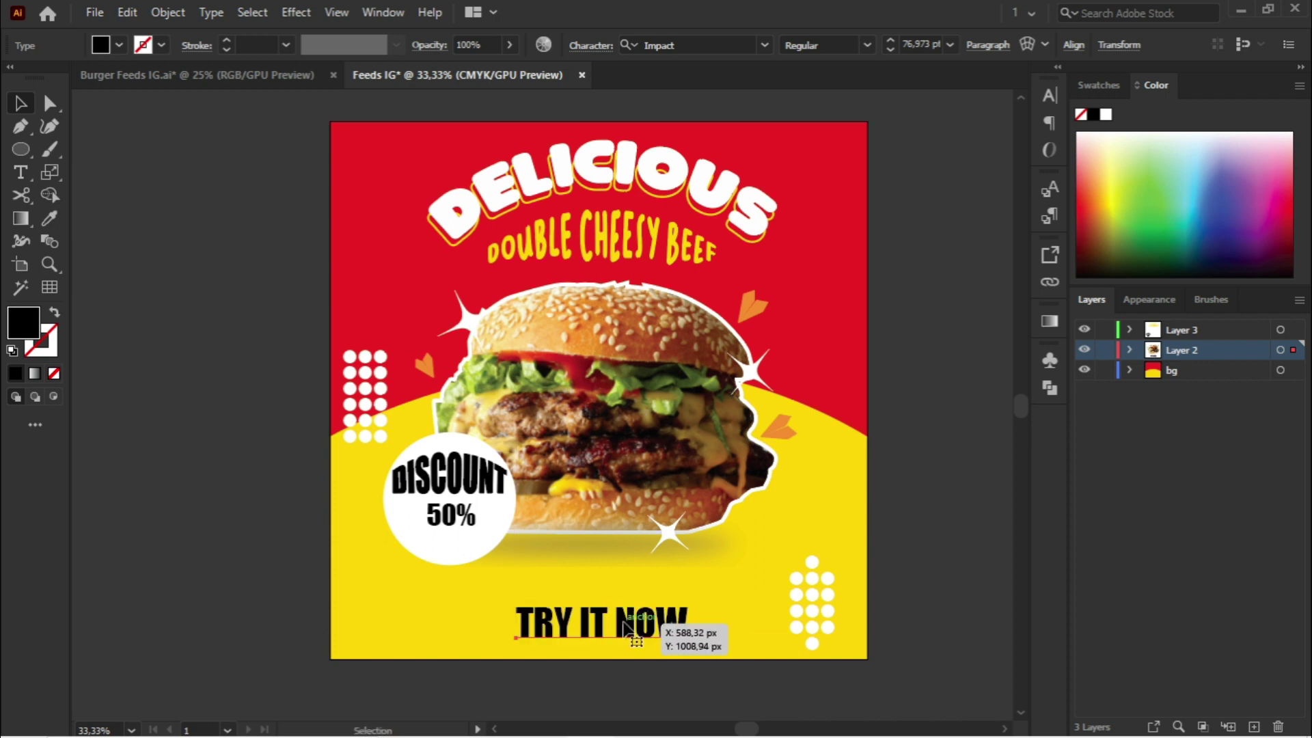
Step: Fill the TRY IT NOW text with the background's red using the Eyedropper
click(49, 218)
click(837, 325)
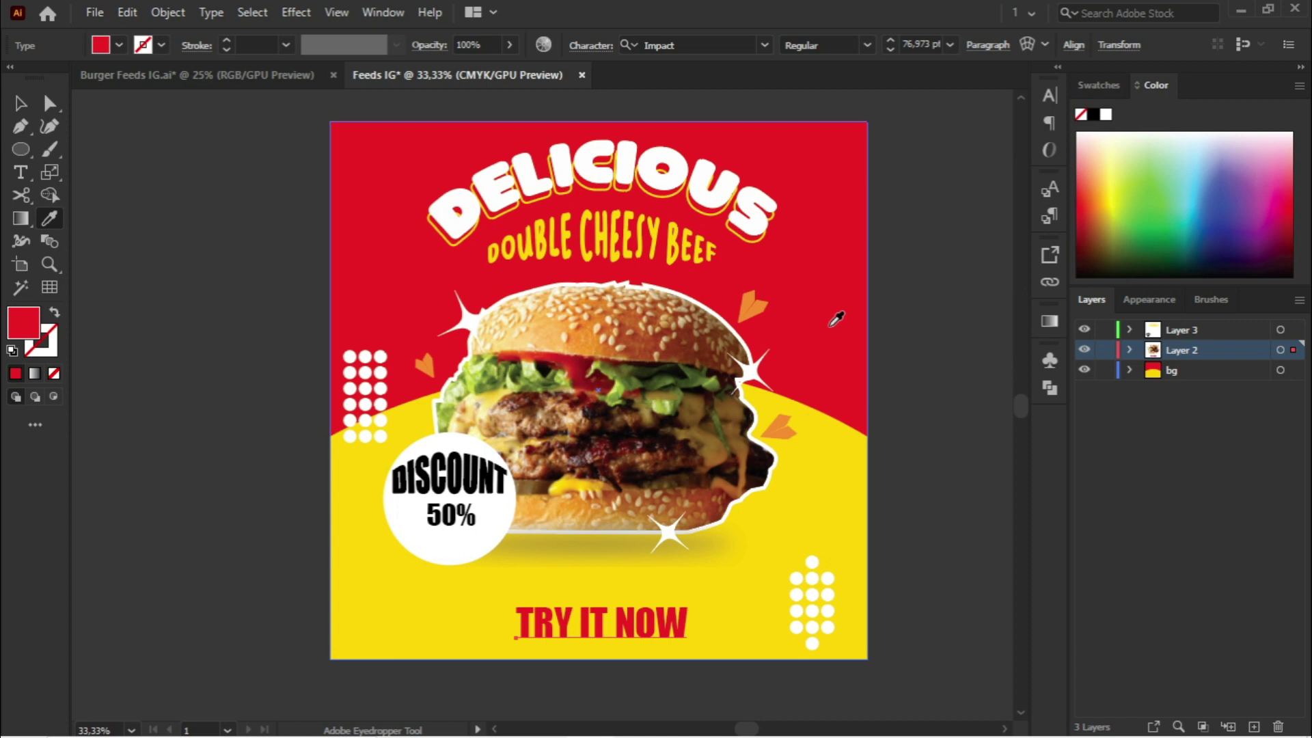
click(20, 103)
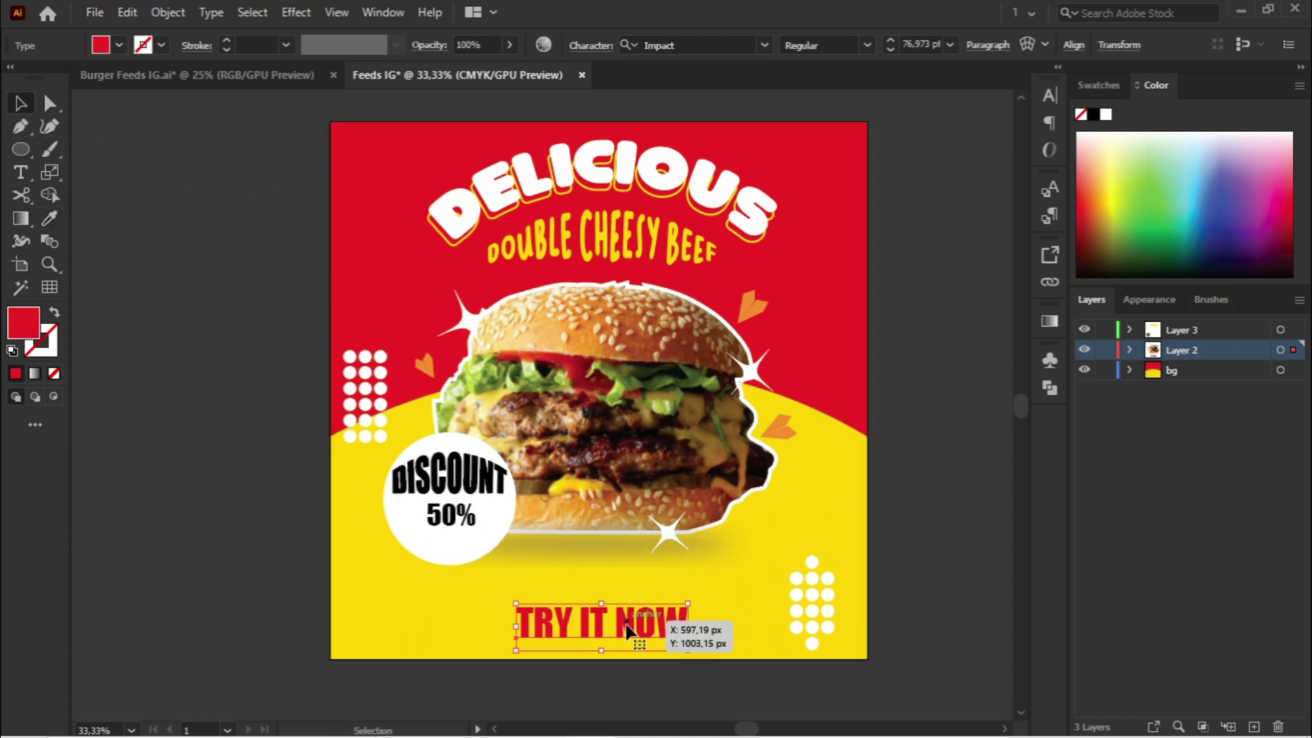
Step: Duplicate the TRY IT NOW text slightly down and to the left, and place the copy behind the original in Layer 2
click(567, 634)
scroll(567, 633, up, 3)
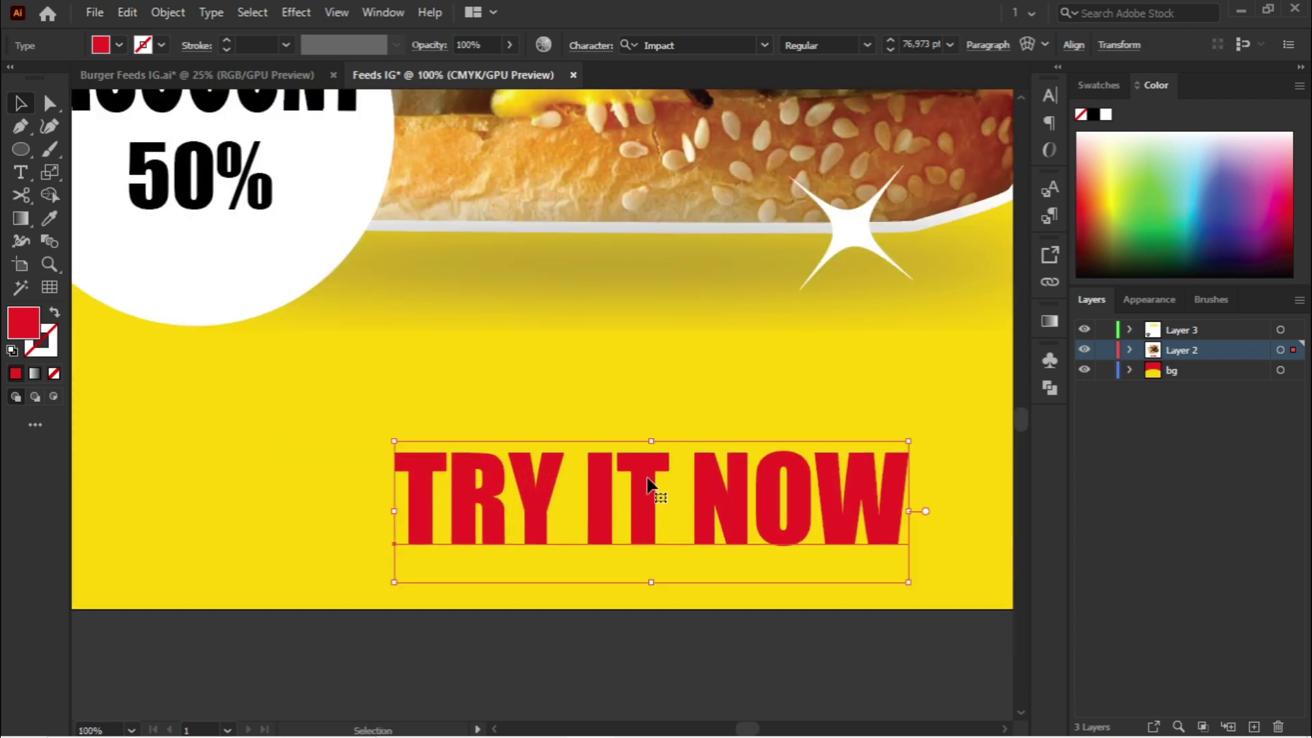
drag(648, 485, 641, 489)
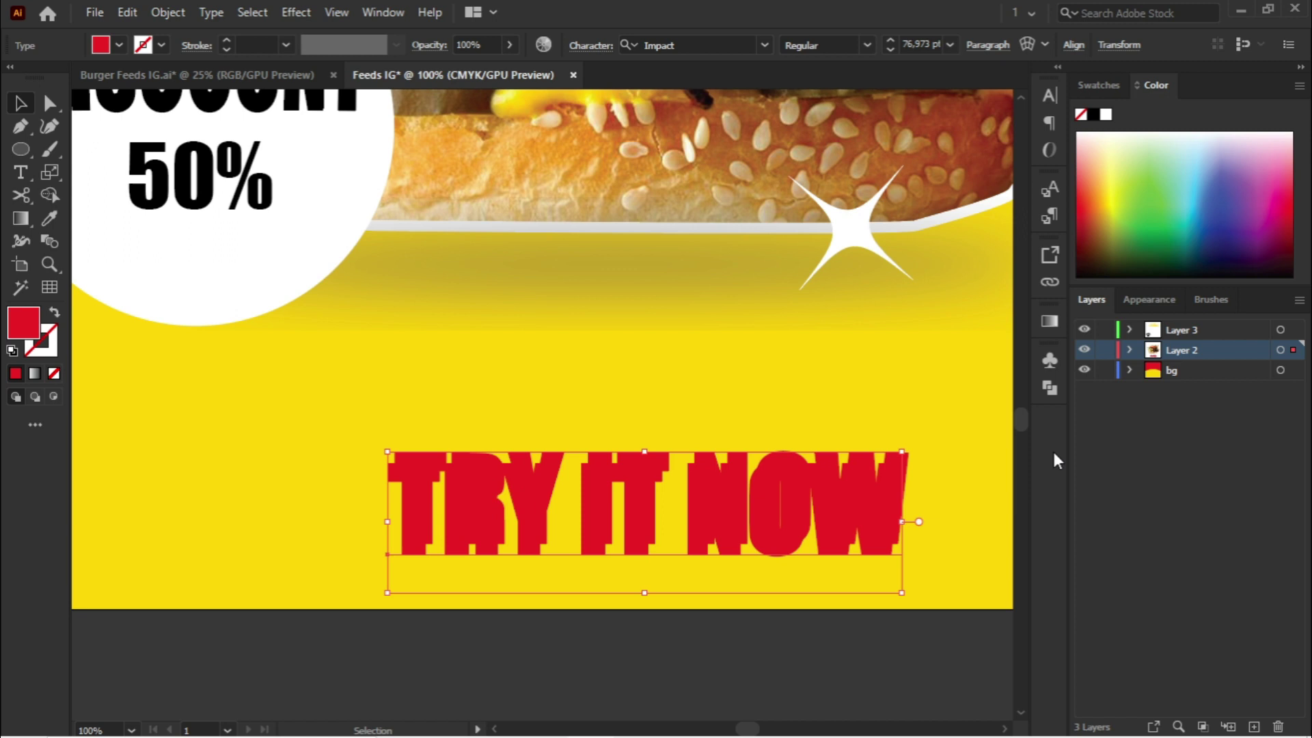
click(1126, 349)
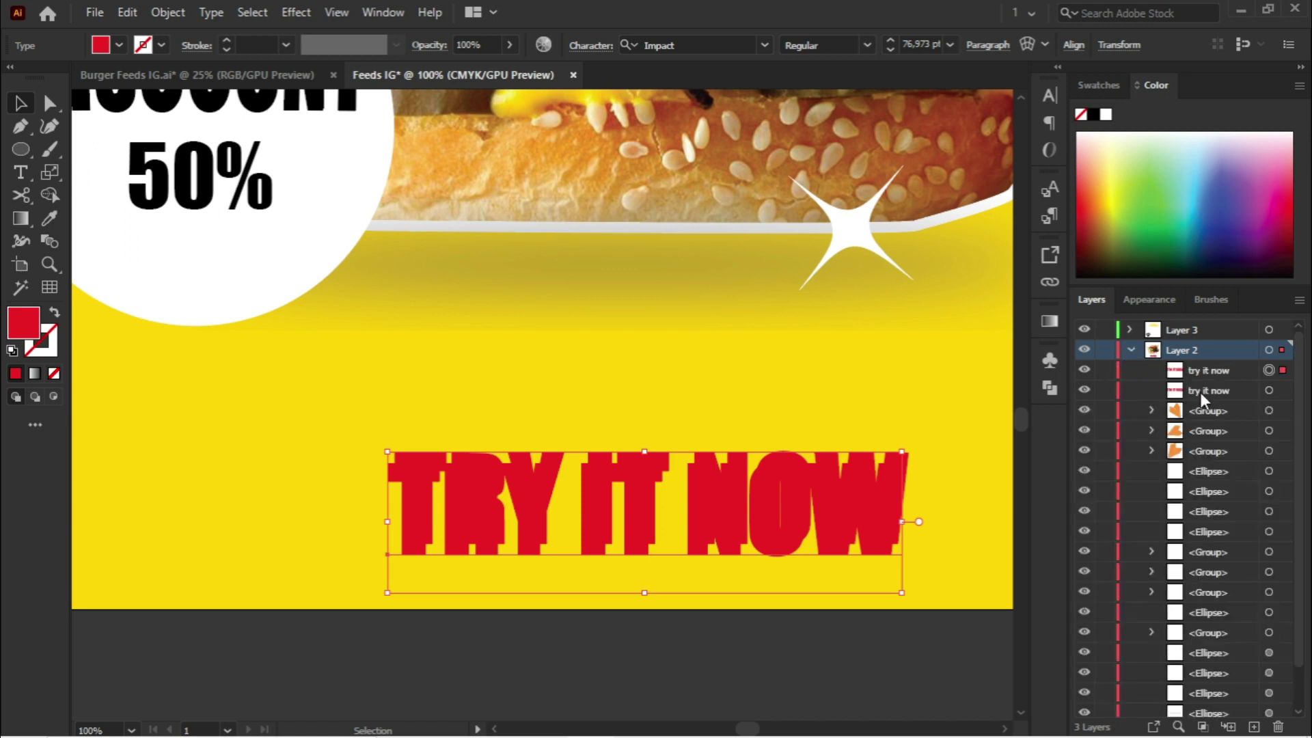
drag(1213, 370, 1210, 399)
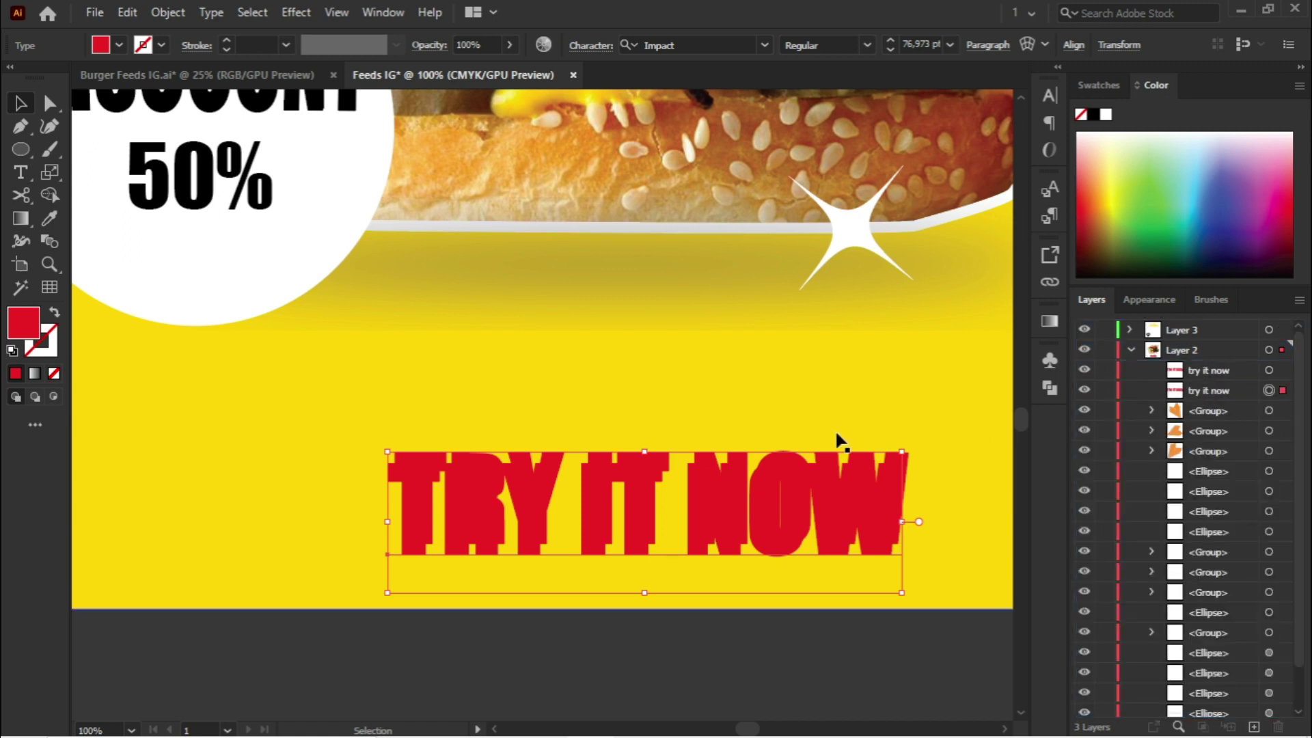
Step: Fill the TRY IT NOW copy behind the original with black (000000) and deselect it
double_click(43, 339)
text(000000)
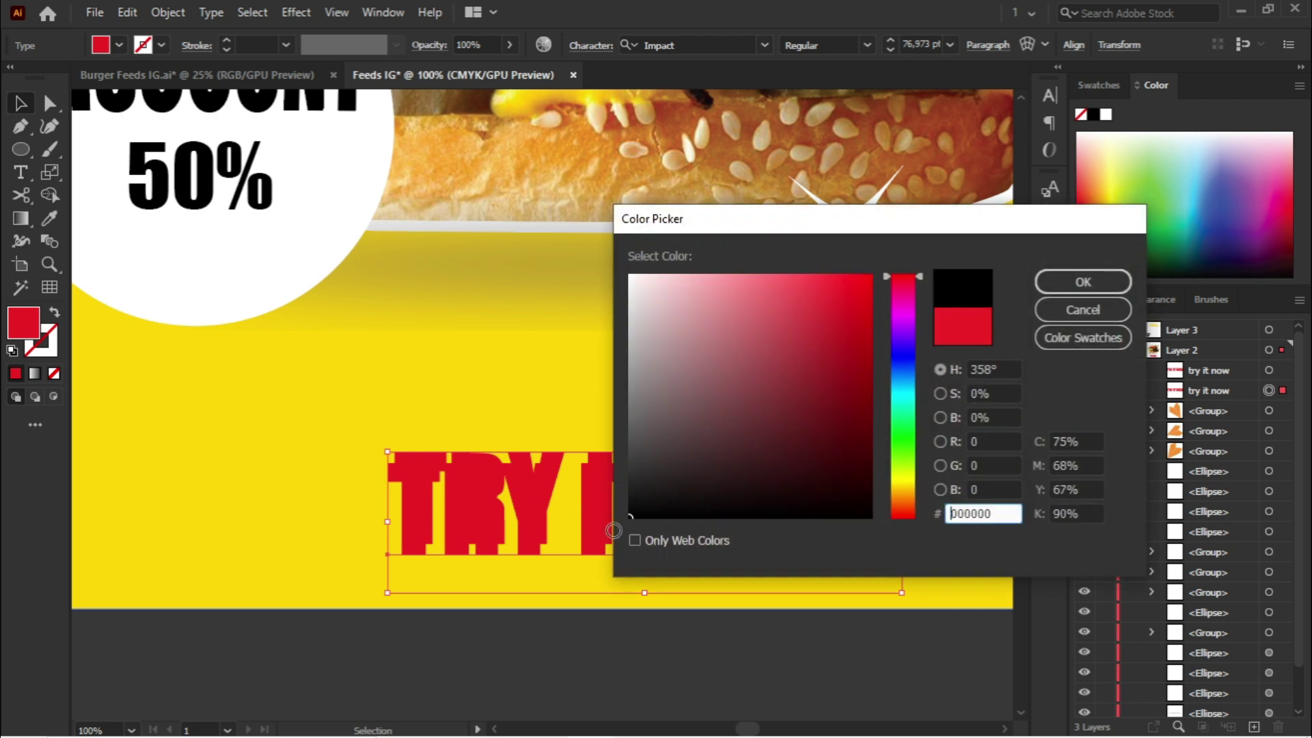
click(1081, 278)
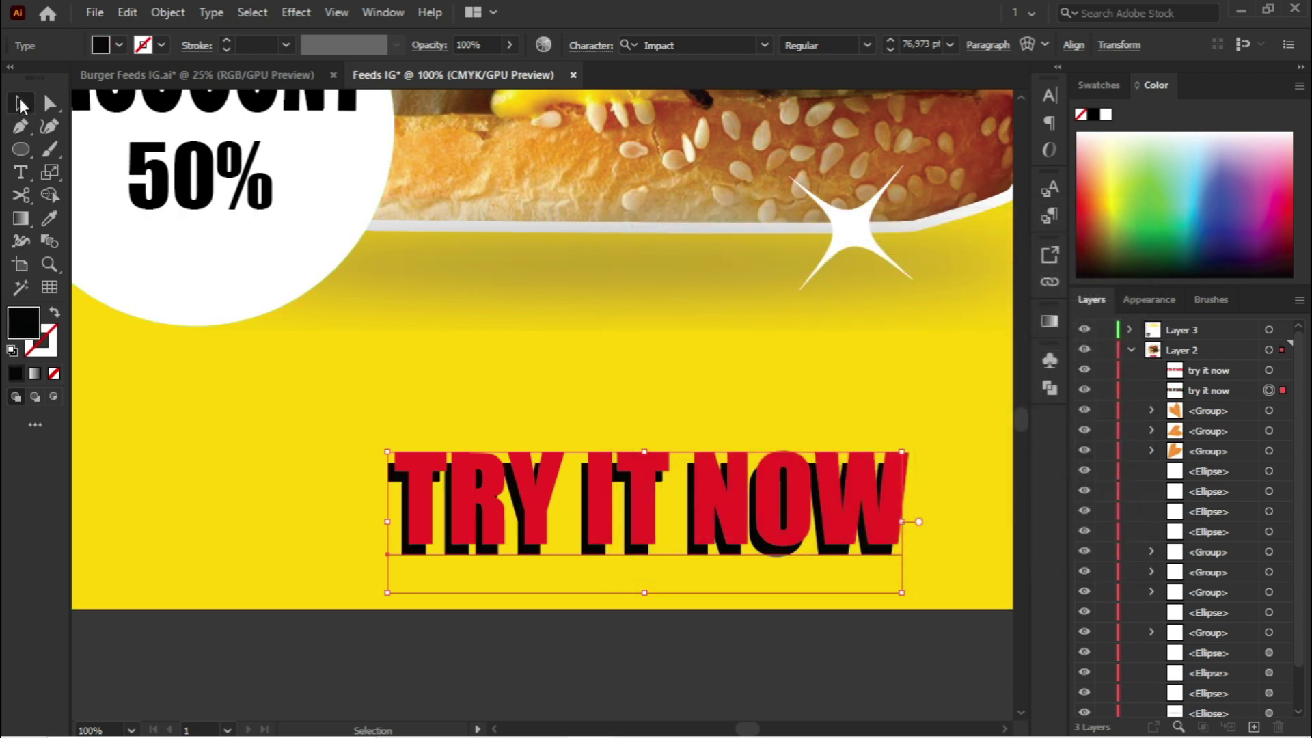
click(662, 373)
scroll(662, 373, down, 1)
scroll(673, 375, down, 1)
scroll(942, 400, up, 1)
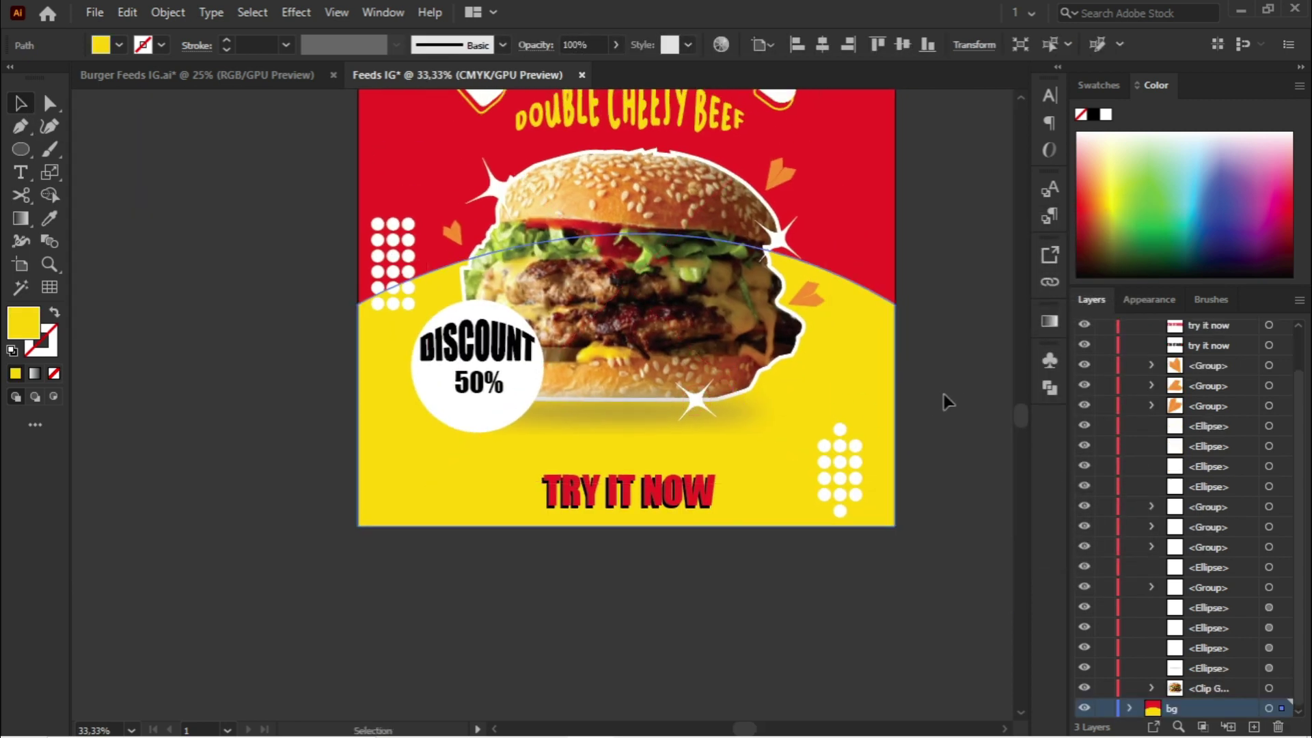
click(942, 401)
Step: Draw a wide, thin rectangle in the lower-left corner of the artboard, below the discount badge, and fill it with white
scroll(268, 397, up, 1)
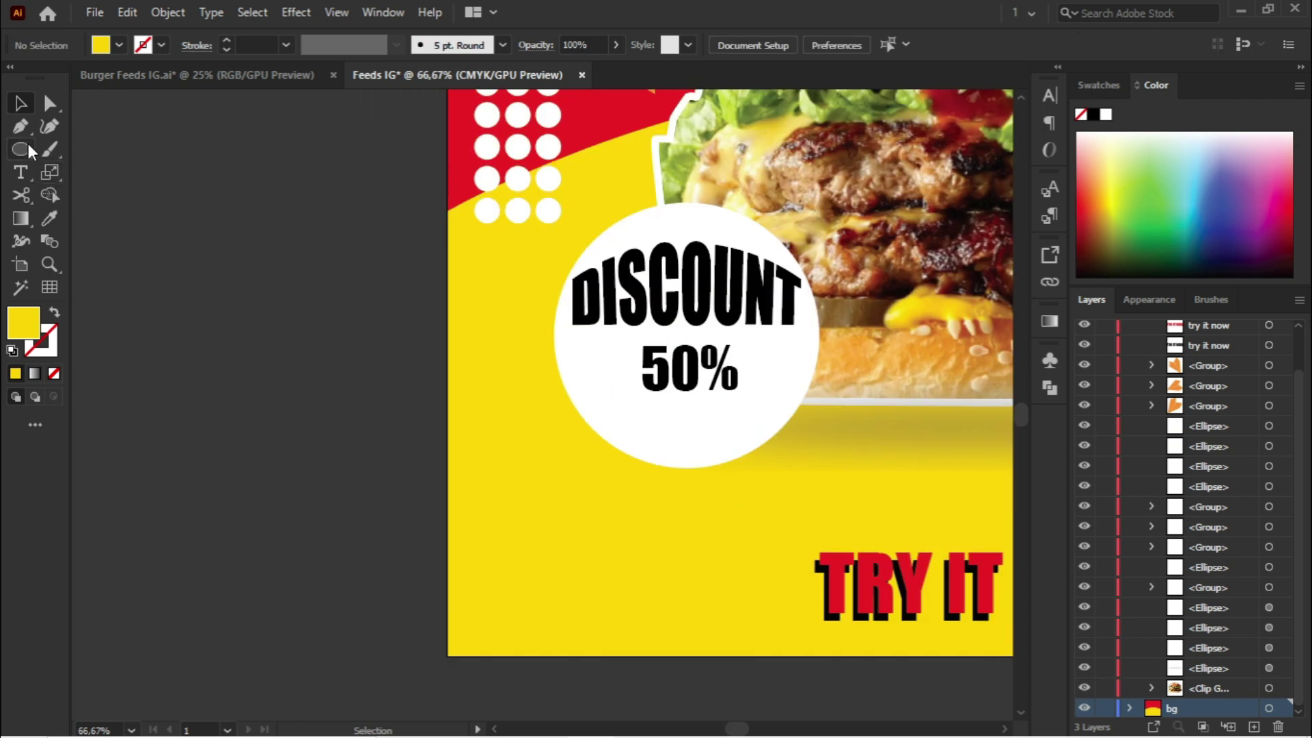
drag(28, 149, 72, 143)
drag(570, 547, 498, 399)
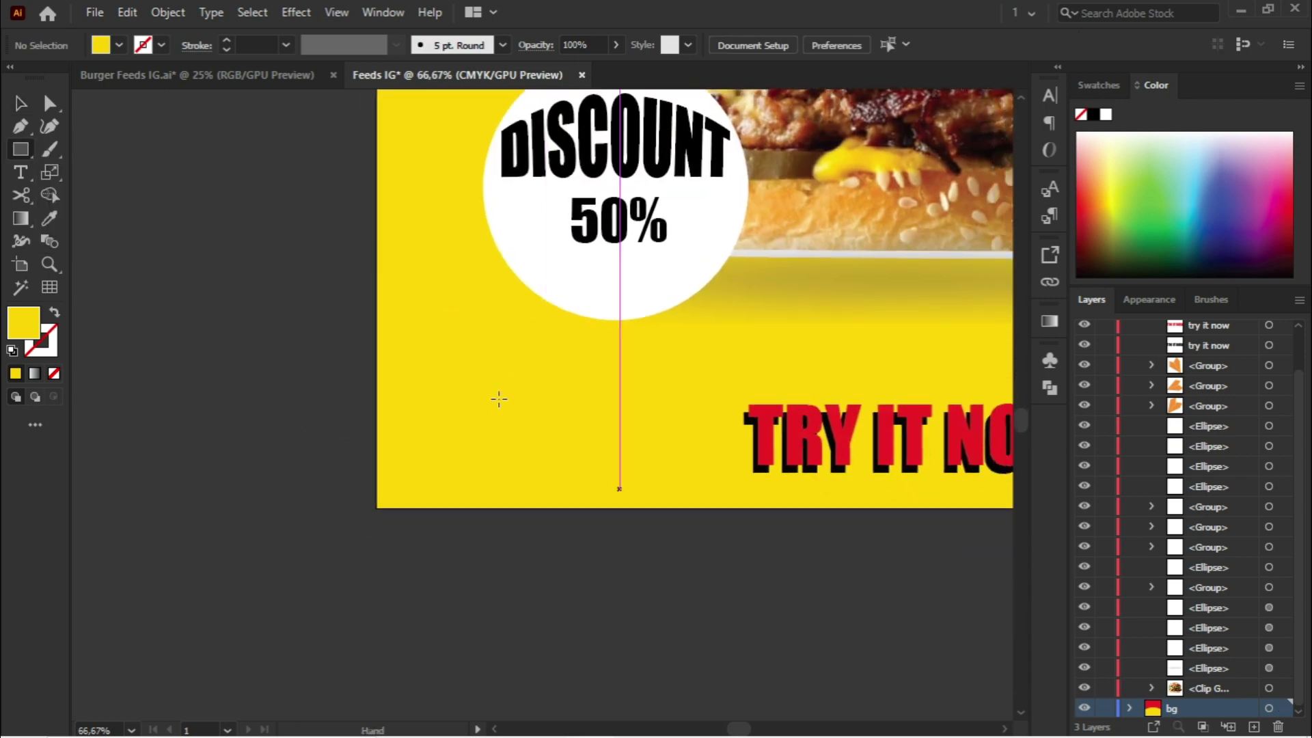
mouse_move(418, 445)
mouse_down()
mouse_move(647, 475)
mouse_move(644, 485)
mouse_up()
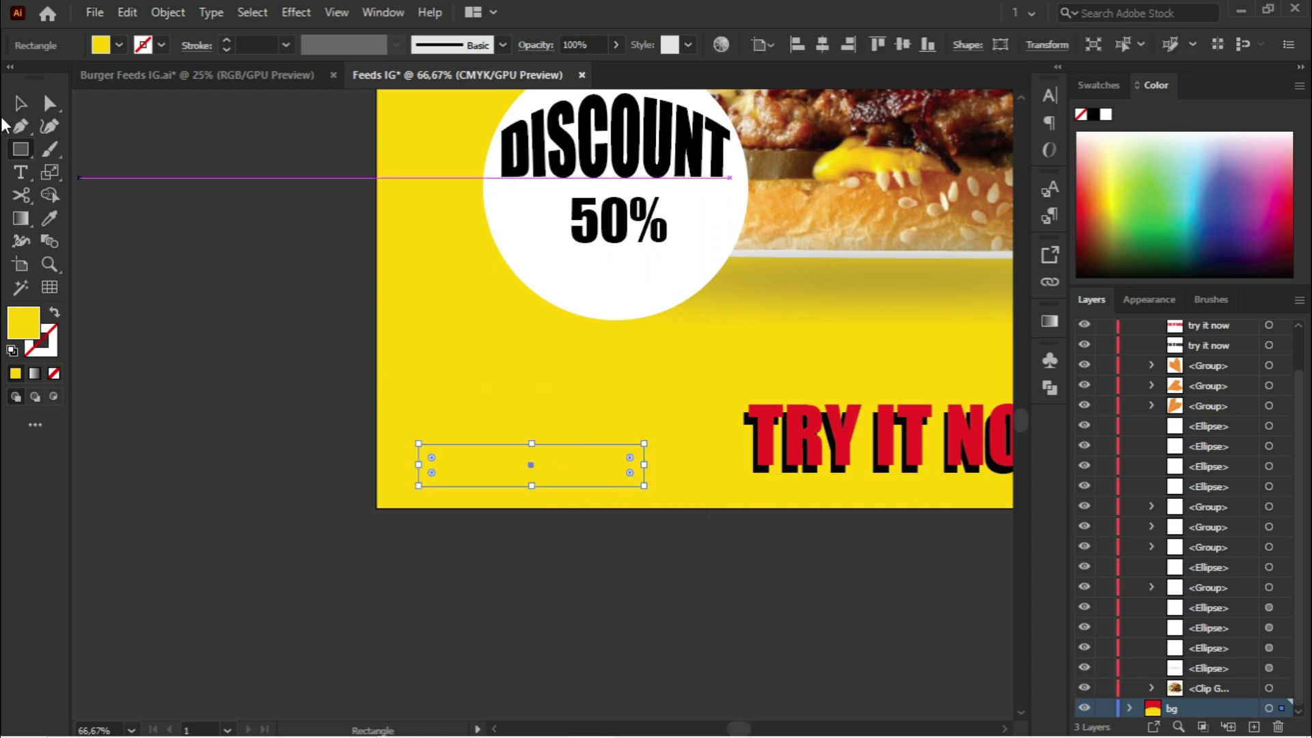
double_click(25, 314)
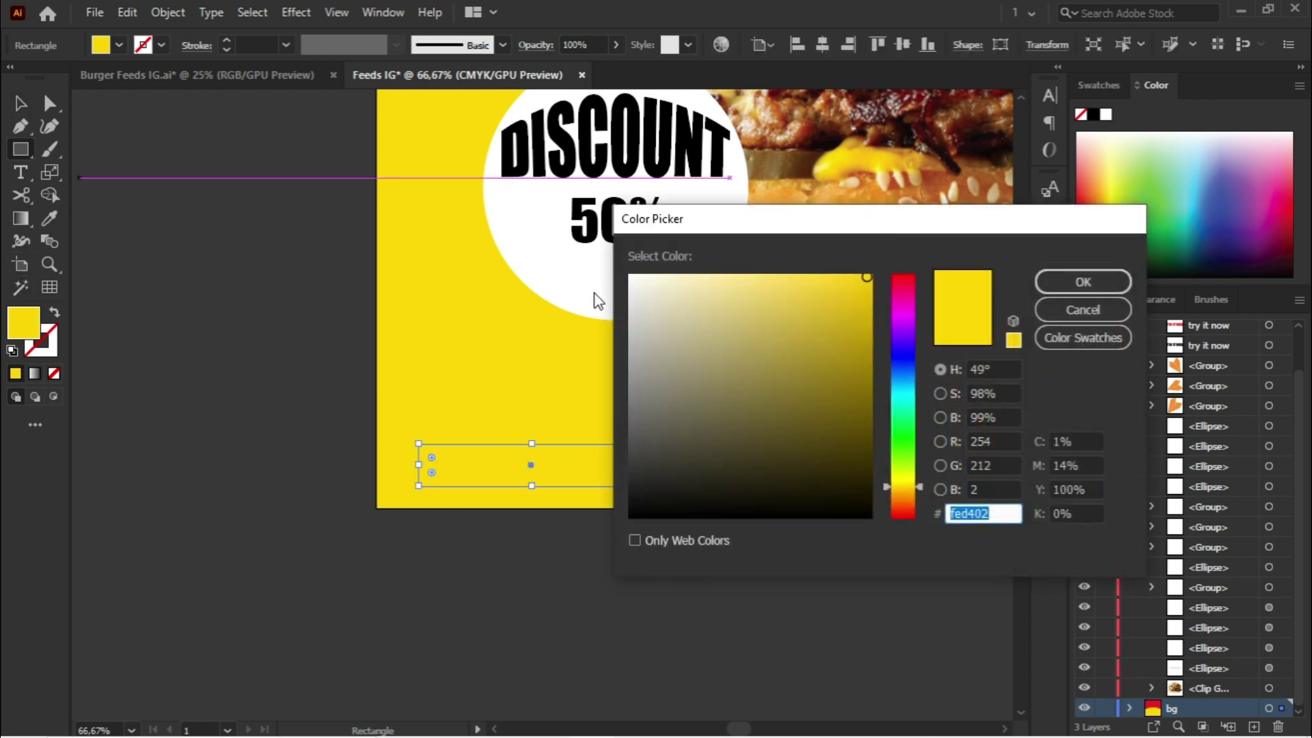
click(629, 276)
click(1063, 283)
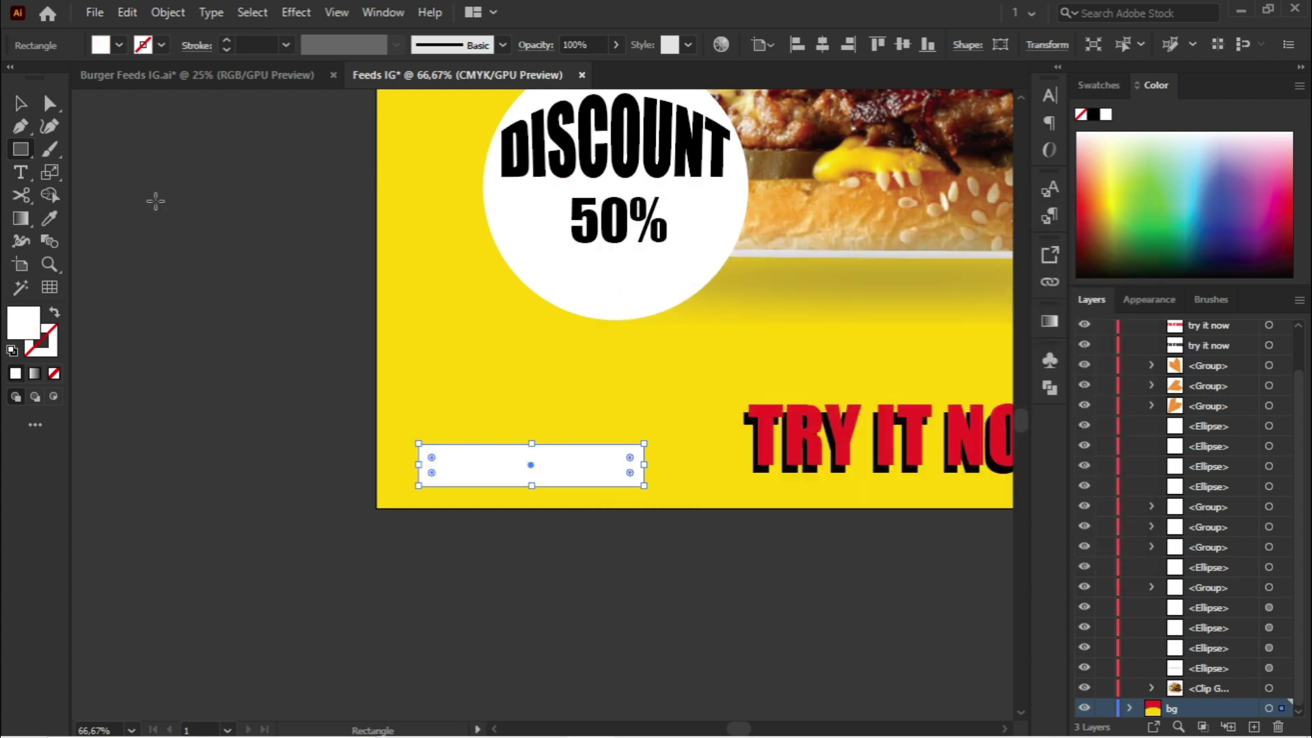
Step: Round the white rectangle's corners fully to make a pill-shaped button
click(32, 108)
scroll(402, 445, up, 2)
drag(453, 455, 511, 483)
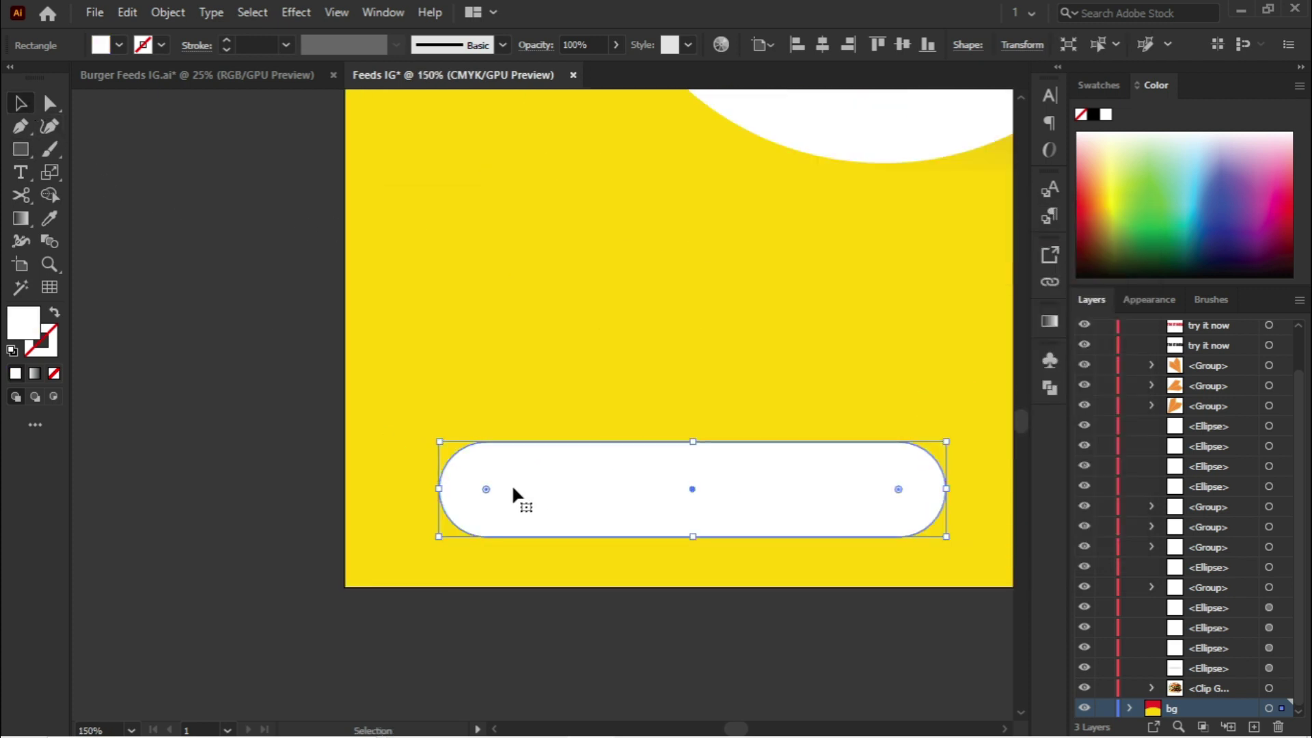
Step: Add the text "ORDER NOW" on the white pill-shaped button
click(21, 179)
scroll(1200, 498, up, 1)
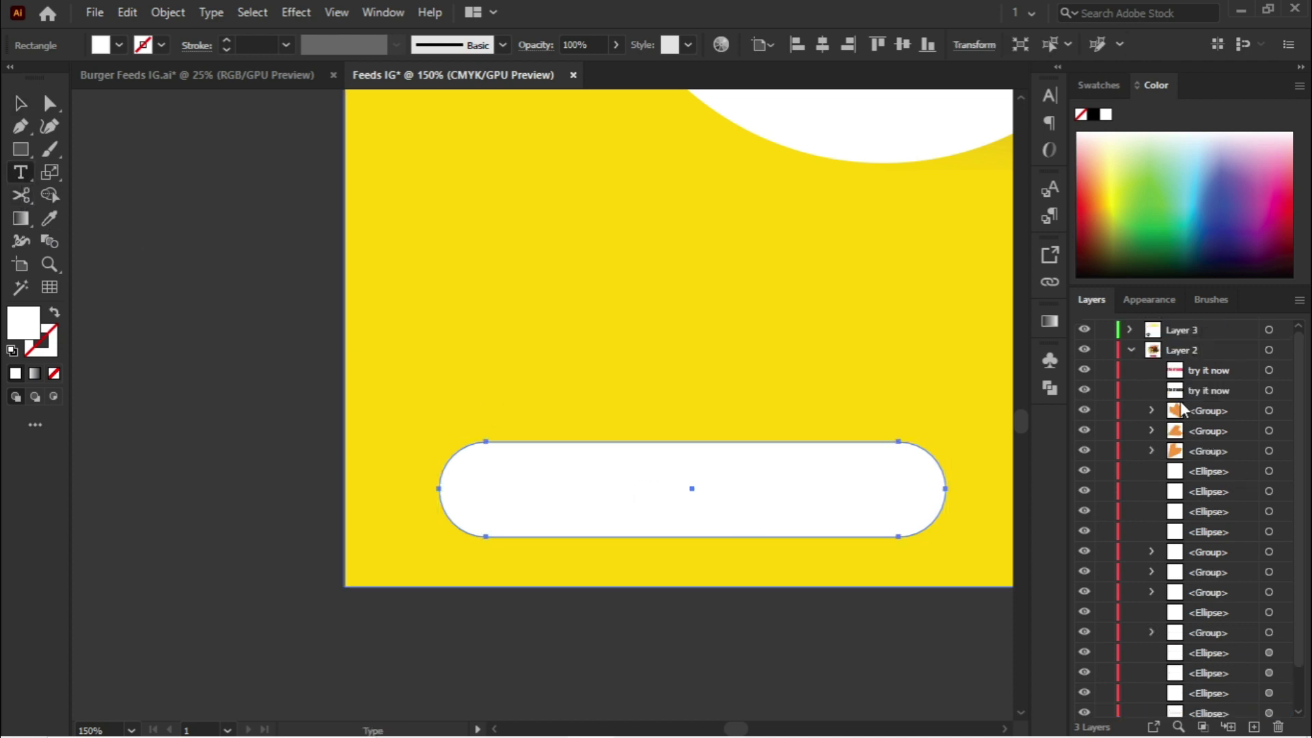
click(1129, 350)
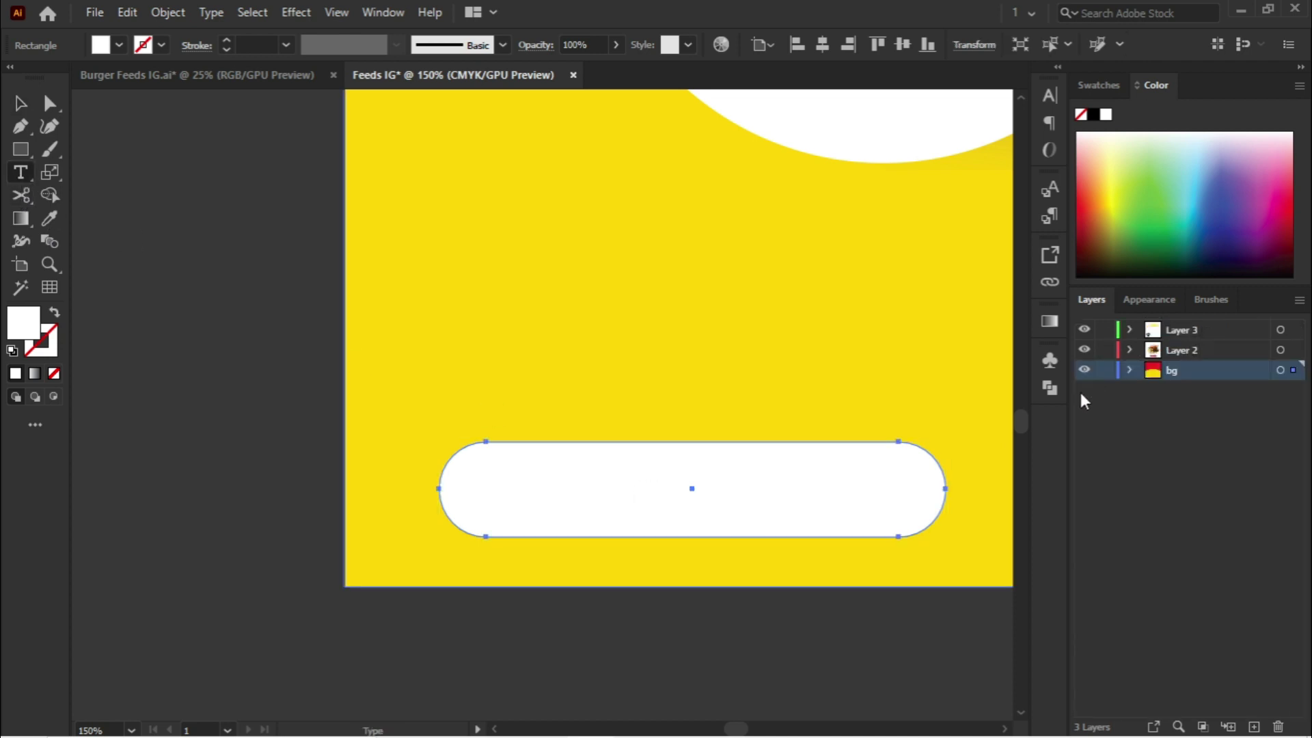
click(547, 492)
key(BackSpace)
text(ORDER )
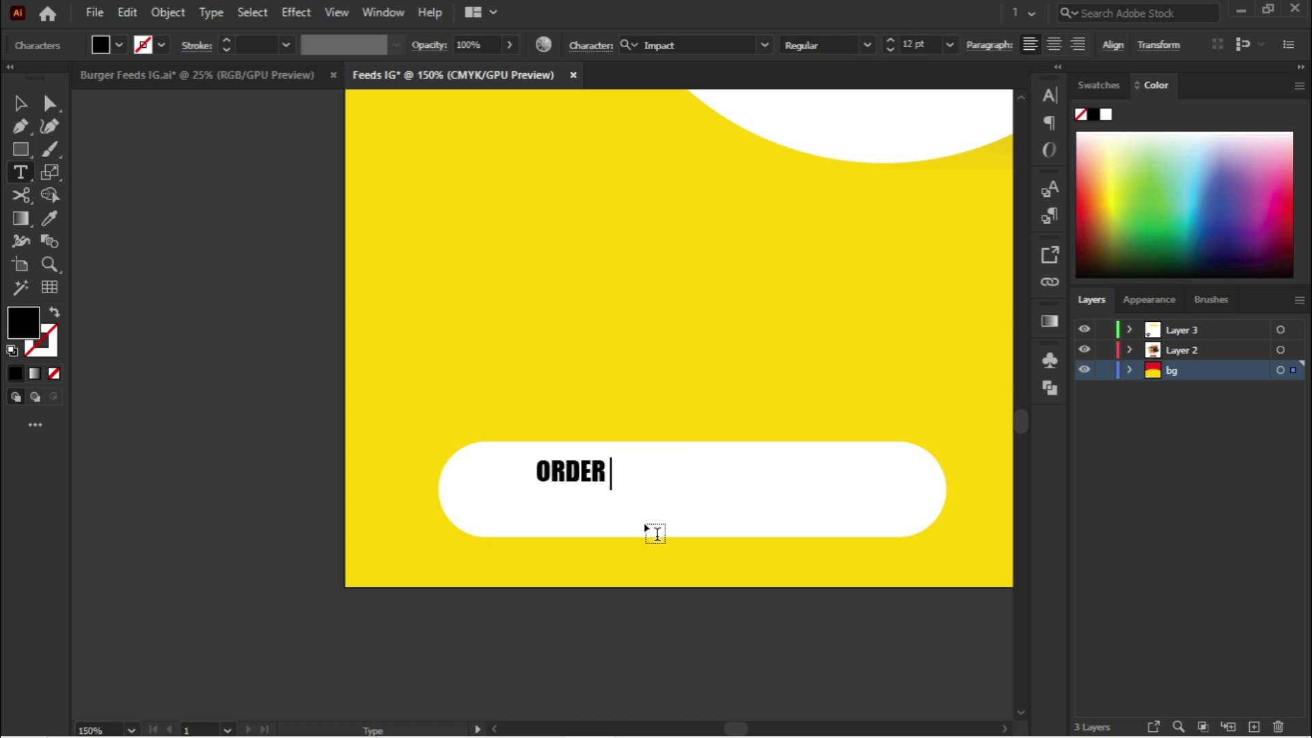
text(NOW)
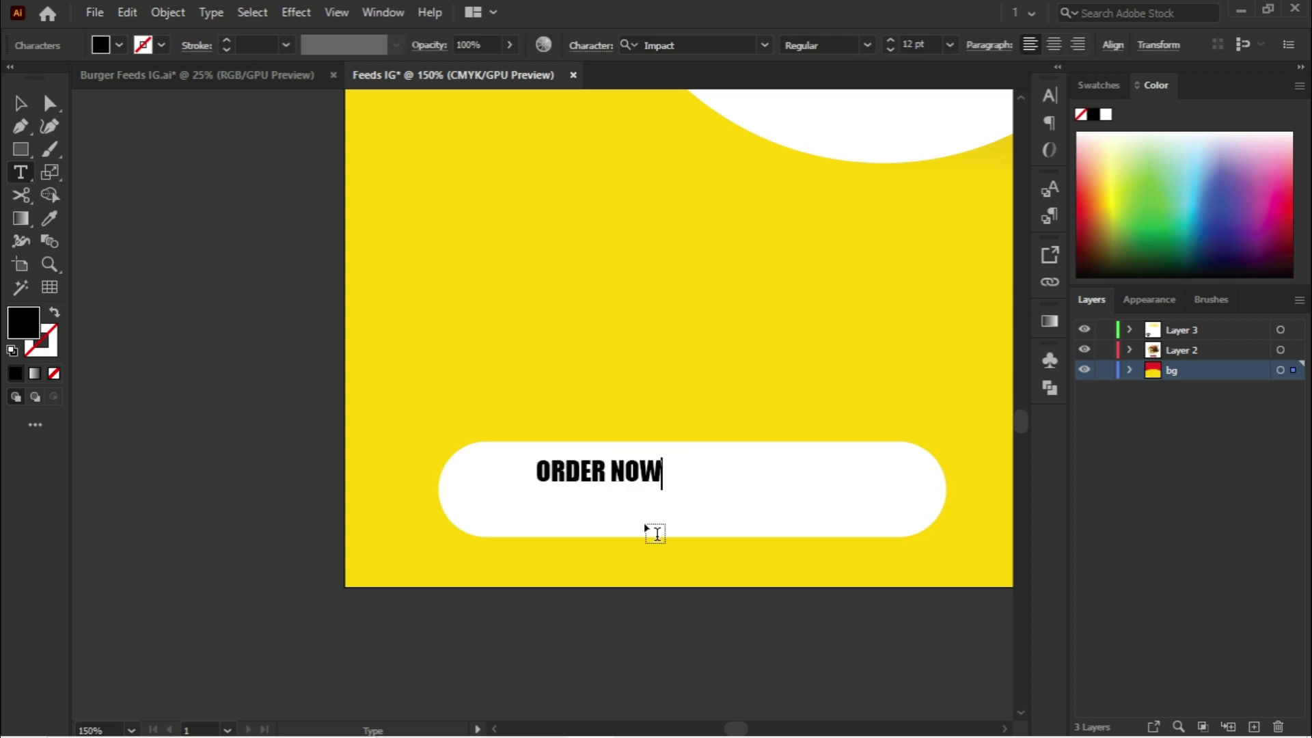
Step: Enlarge the ORDER NOW text to about 28 pt and centre it inside the white button
click(21, 103)
drag(662, 487, 323, 453)
scroll(781, 477, down, 2)
scroll(550, 575, down, 1)
scroll(612, 434, down, 3)
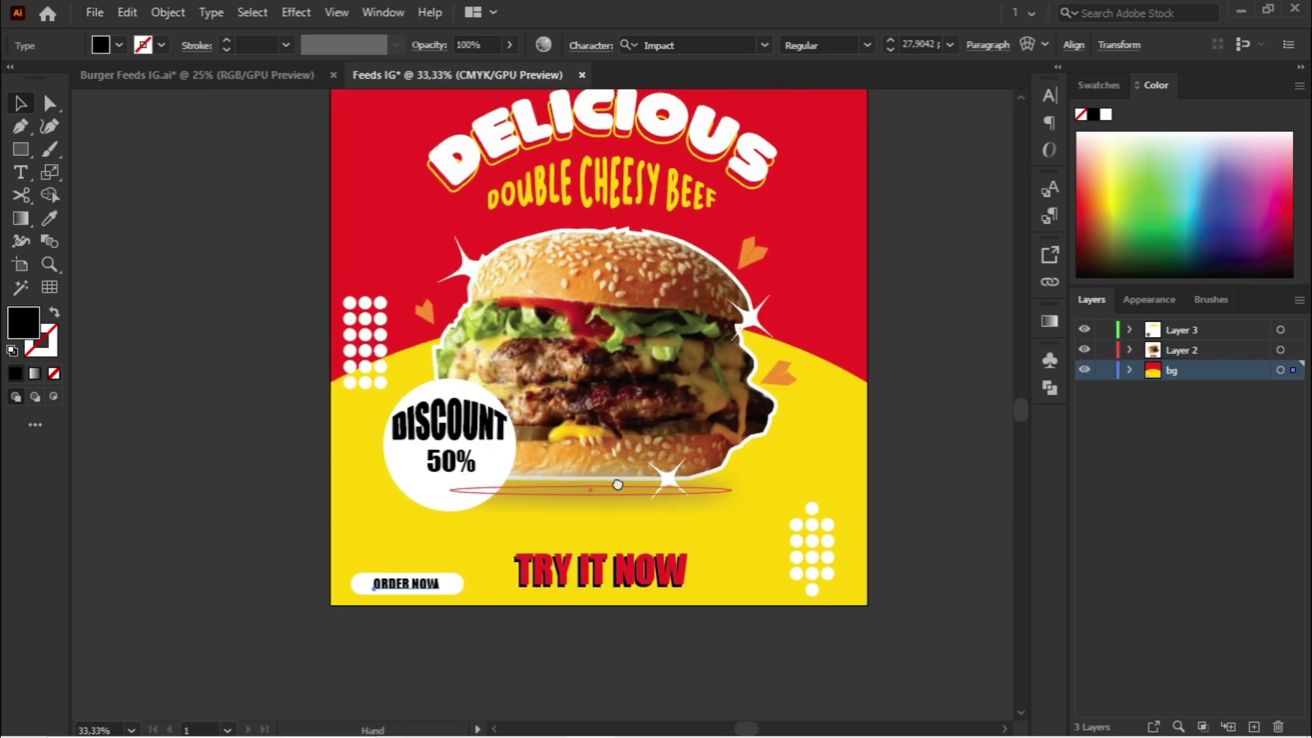
click(906, 410)
Step: Apply a gradient to the red background and set its end stop to the C=15 M=100 Y=90 K=10 swatch
drag(906, 407, 795, 440)
scroll(768, 437, up, 1)
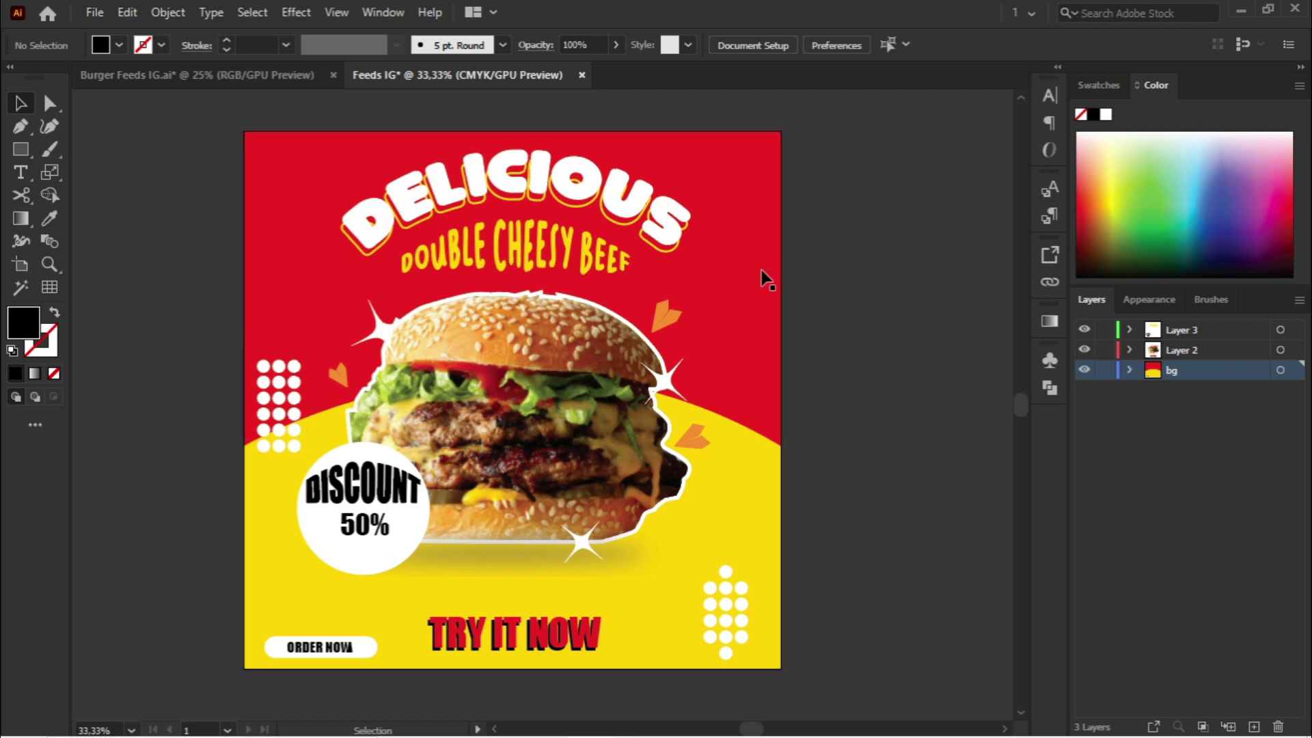
click(740, 346)
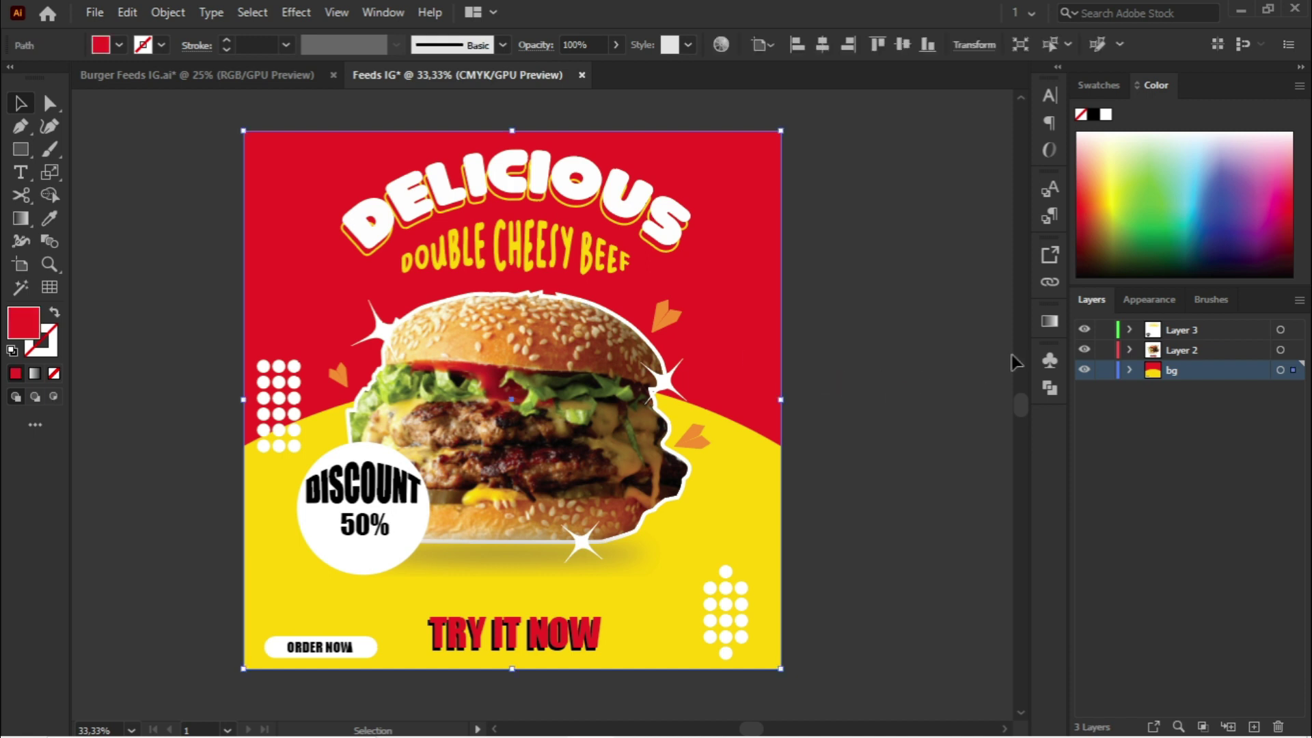
click(1045, 322)
click(900, 456)
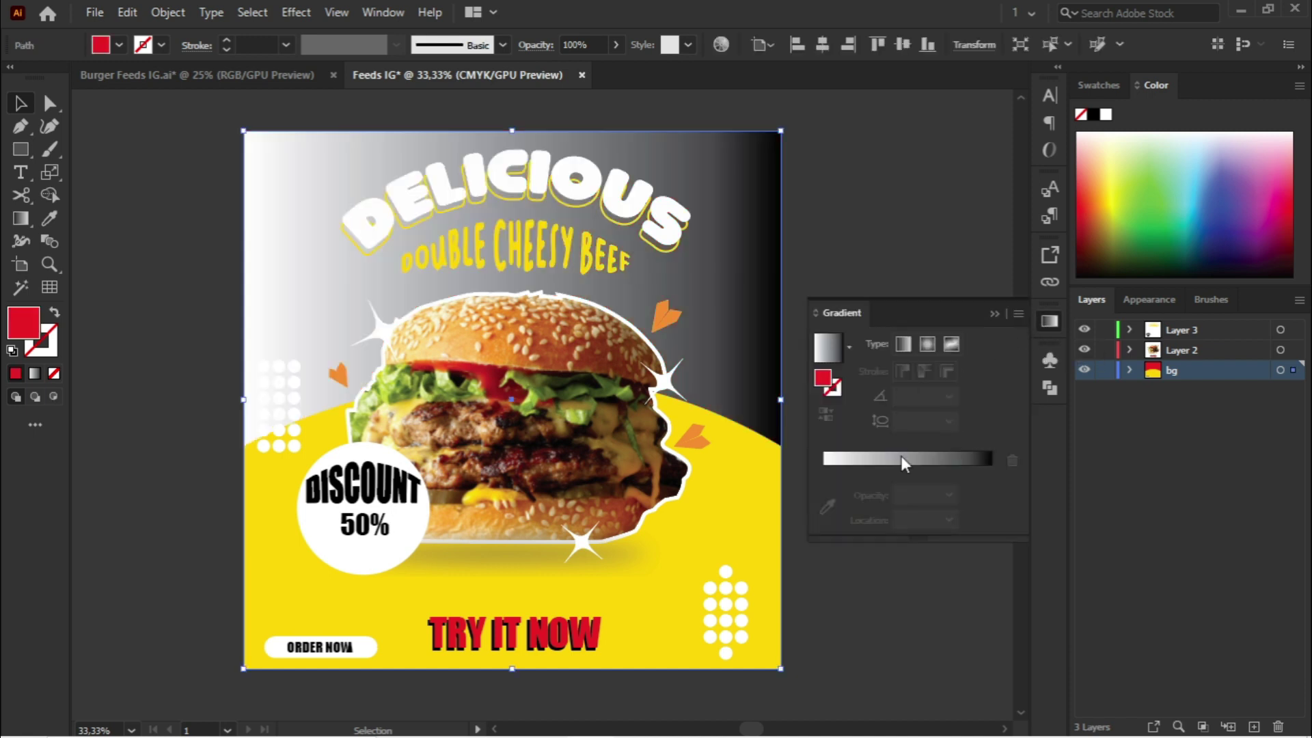
click(990, 495)
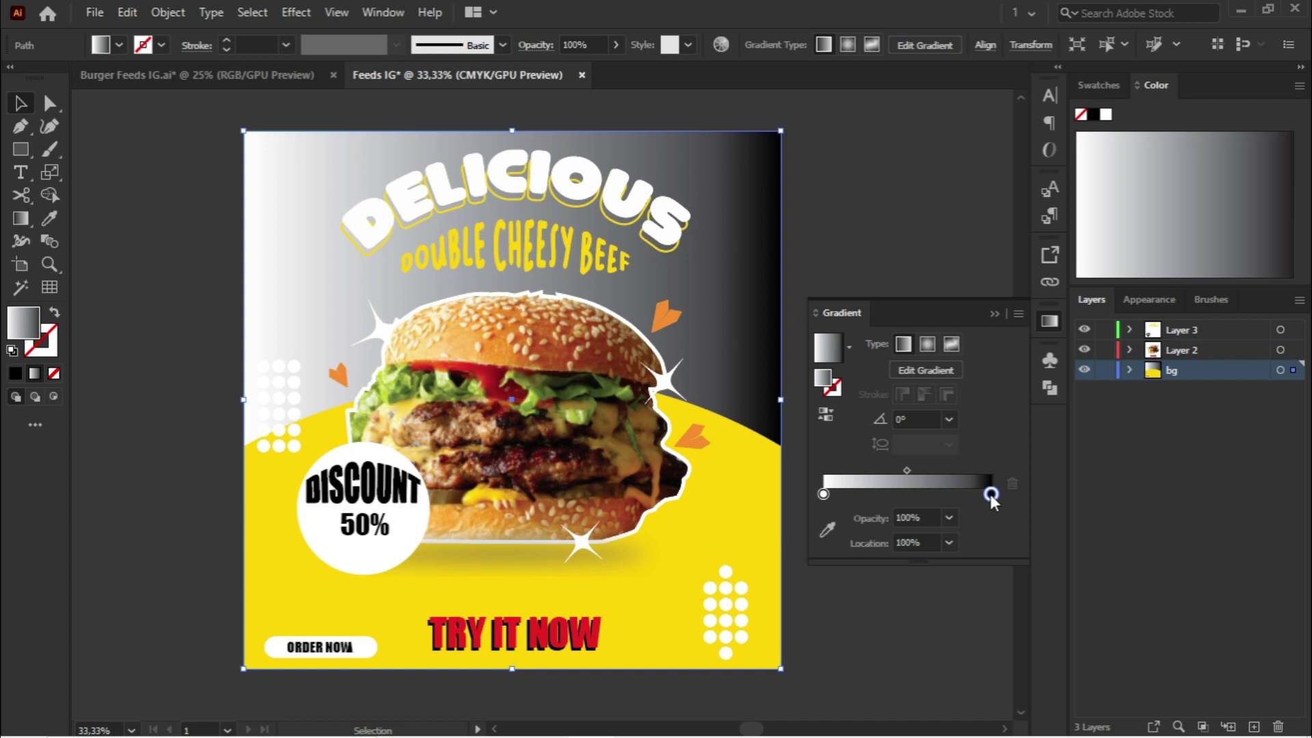
double_click(990, 494)
click(879, 555)
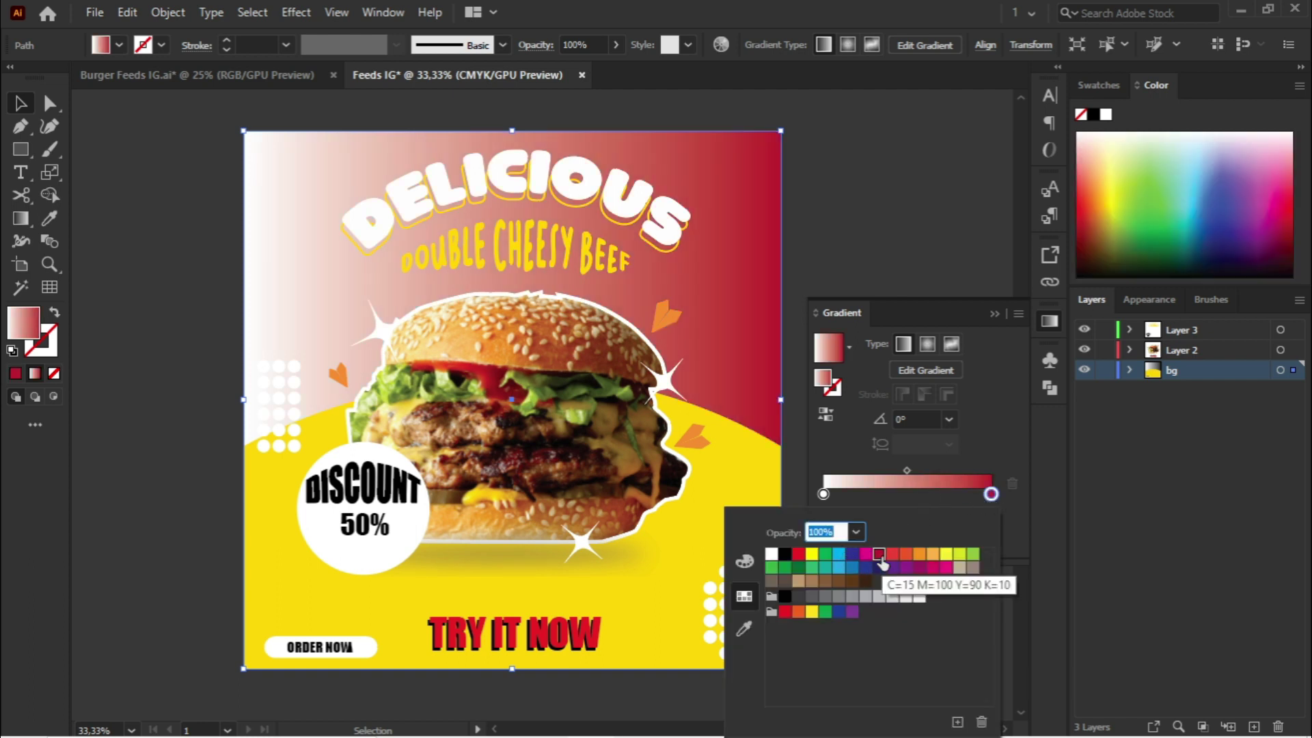
Step: Set the background gradient's start stop to the bright red swatch and adjust it to C 0, M 93, Y 85, K 0
click(823, 494)
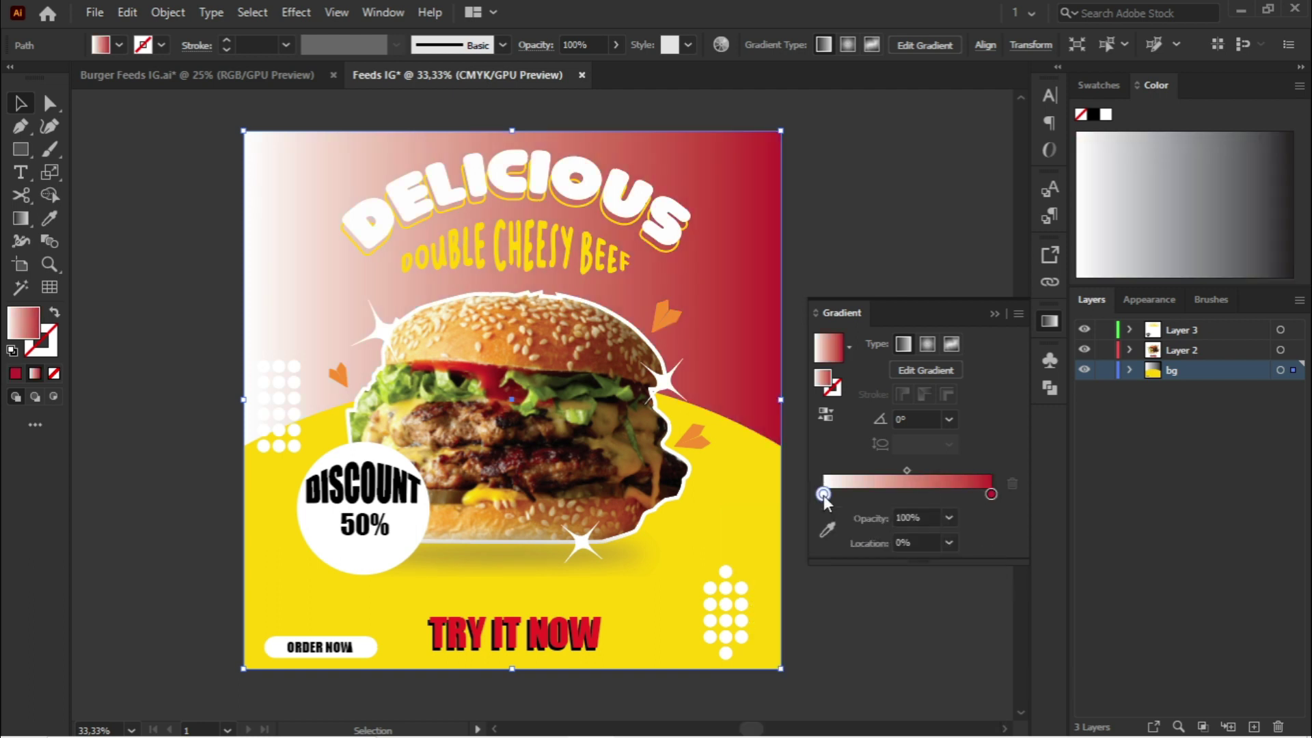
double_click(822, 494)
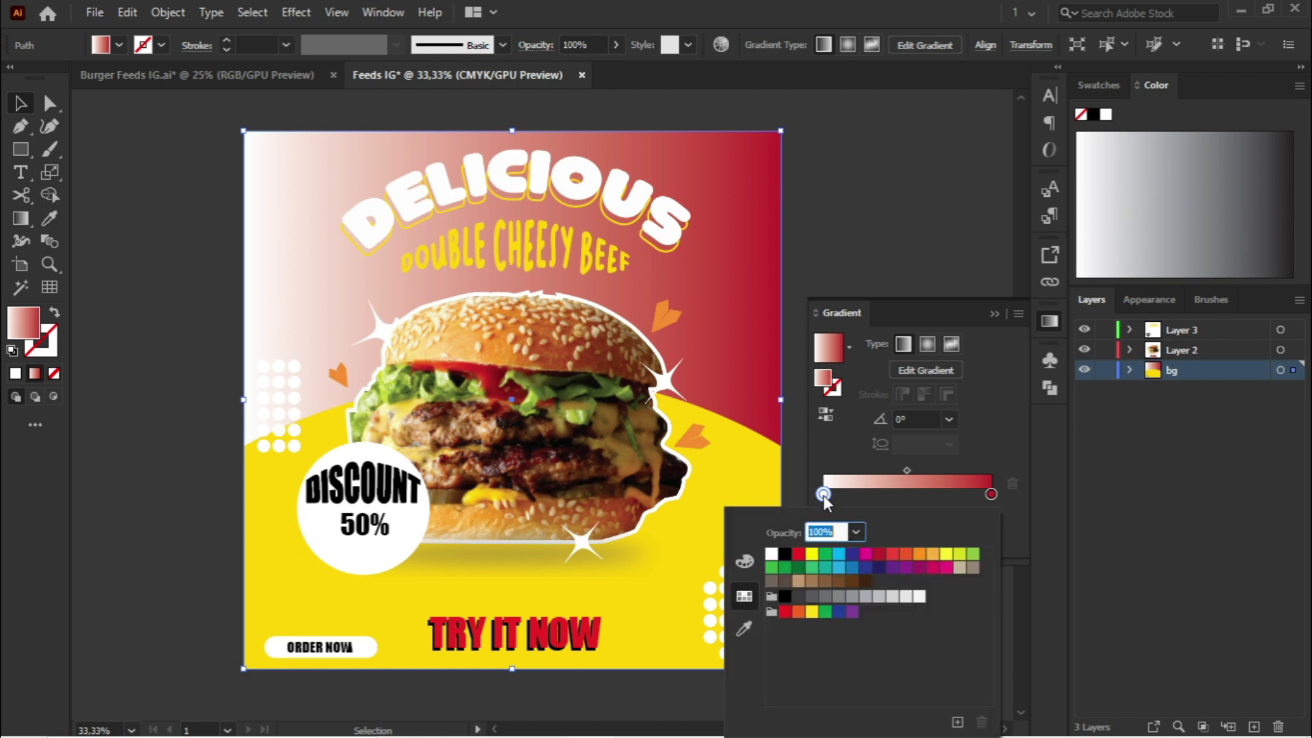
click(893, 555)
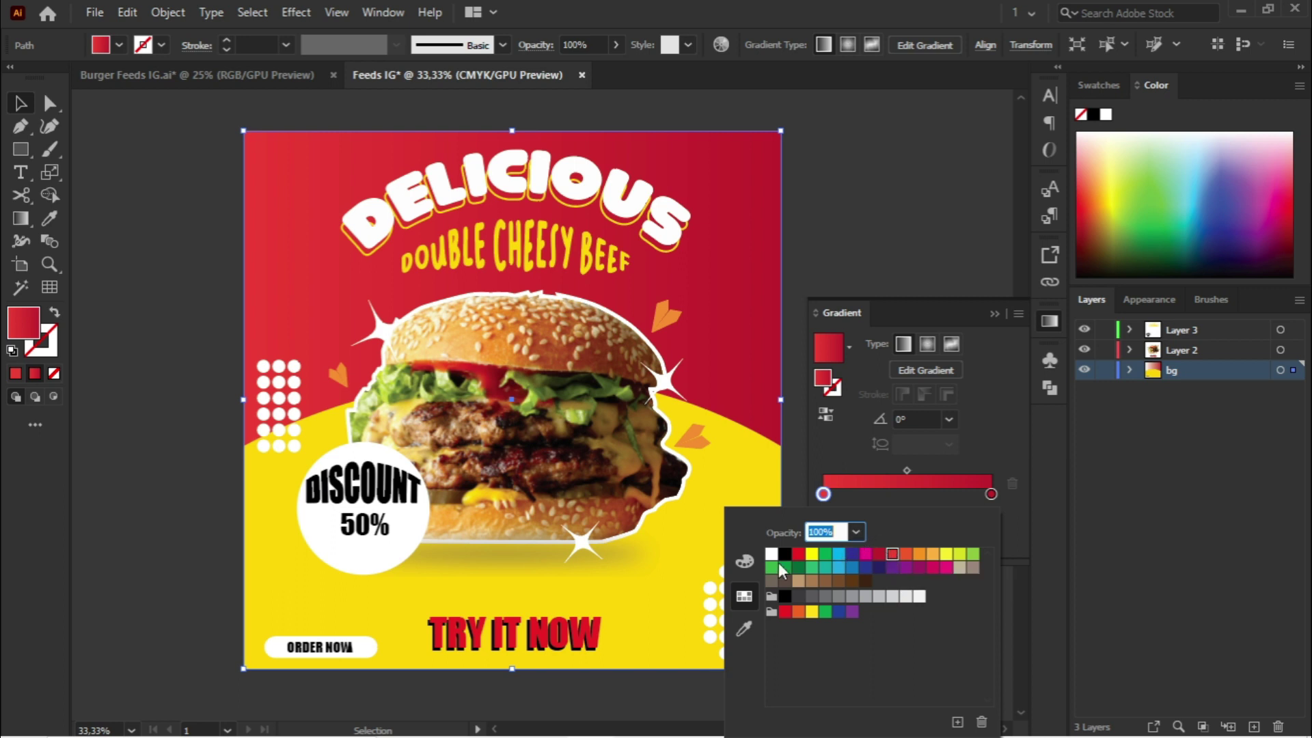
click(746, 560)
mouse_move(921, 593)
mouse_down()
mouse_move(897, 597)
mouse_move(922, 590)
mouse_up()
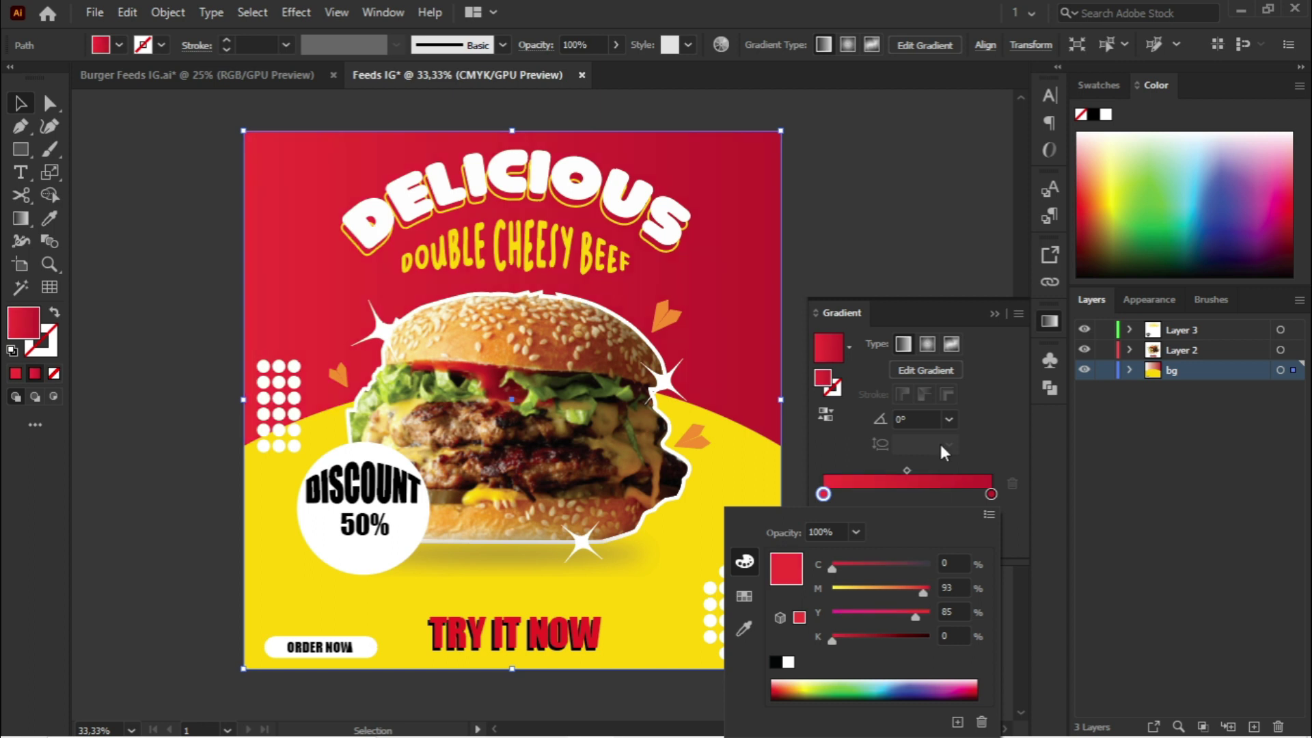
Step: Change the background gradient to radial and darken its start stop to K 59%
click(927, 344)
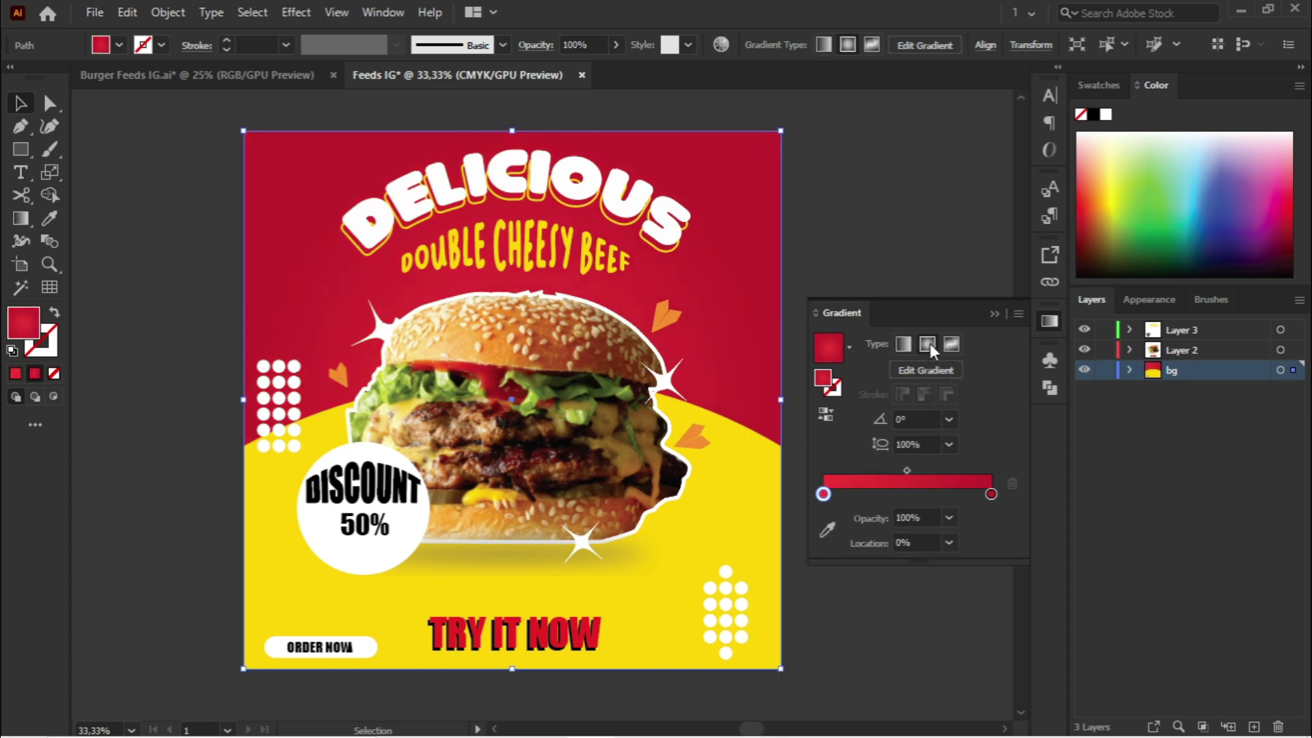
double_click(827, 497)
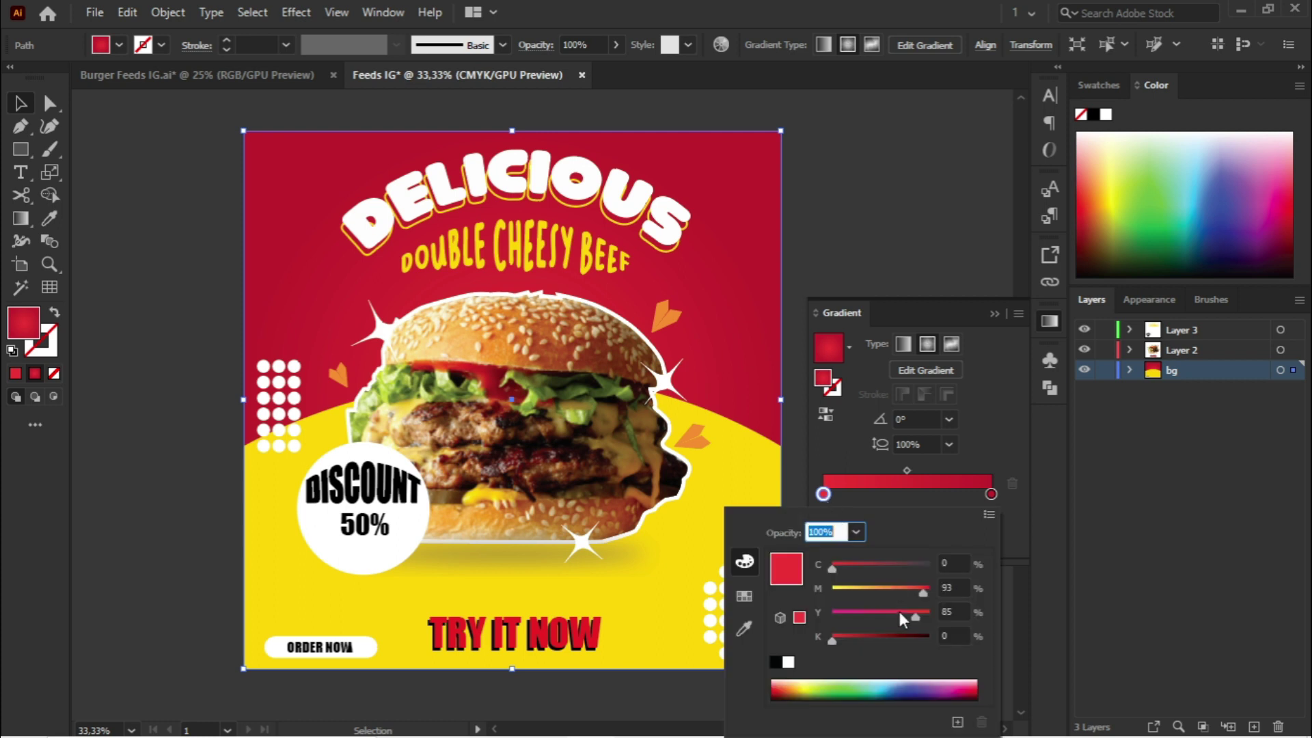
drag(833, 638, 890, 638)
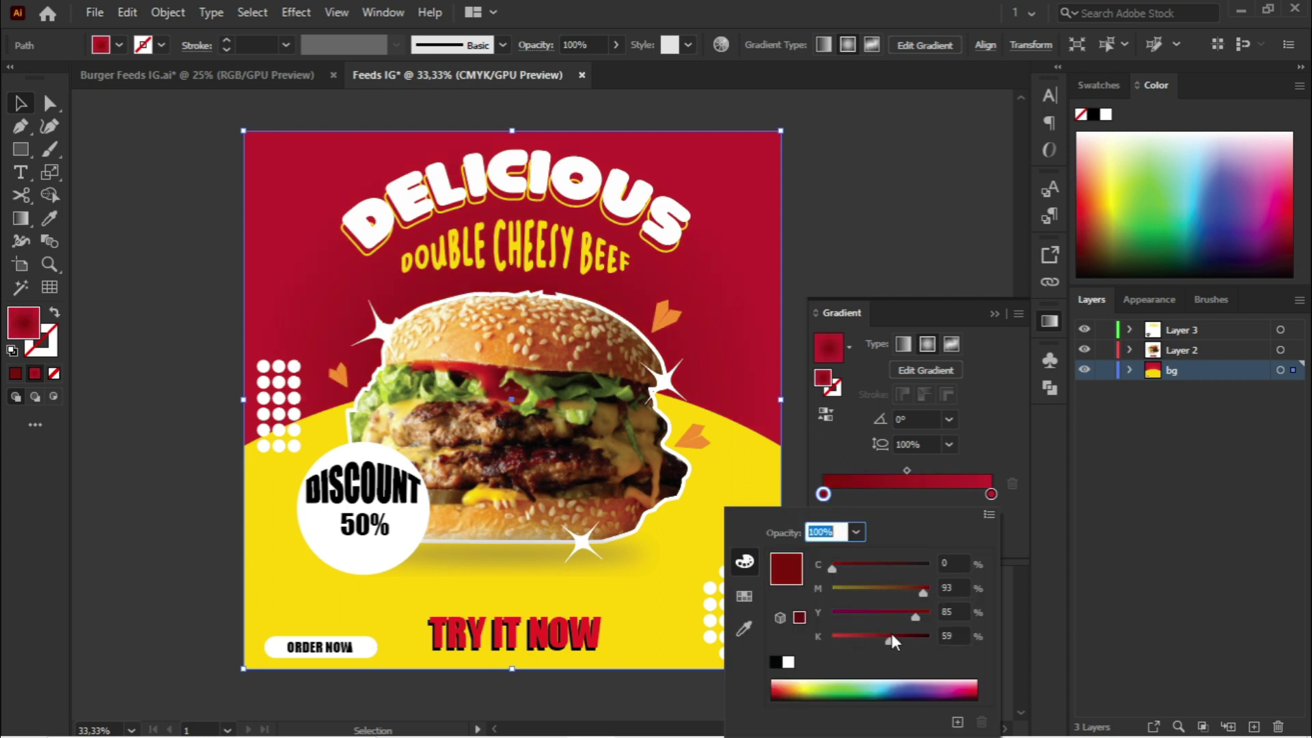
click(988, 311)
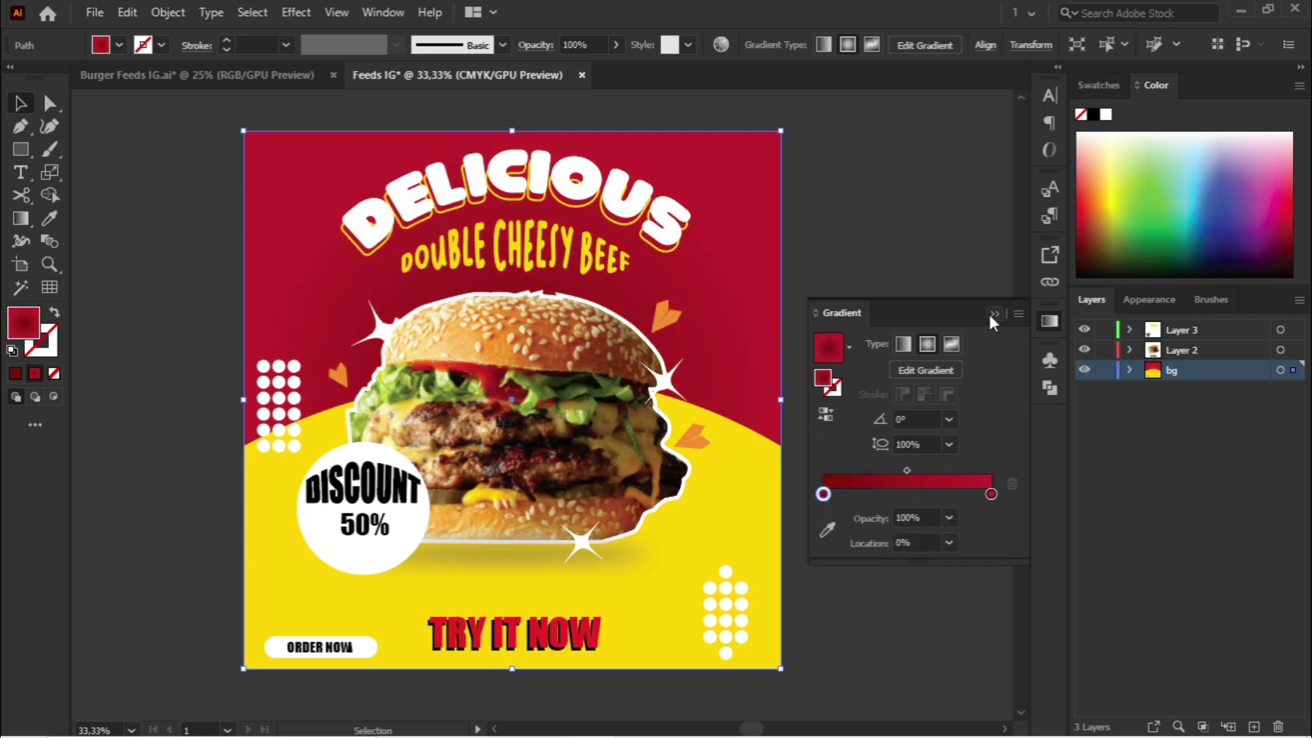
click(987, 310)
Step: Apply a radial gradient to the yellow curved shape and set its end stop to the pure yellow swatch
click(730, 547)
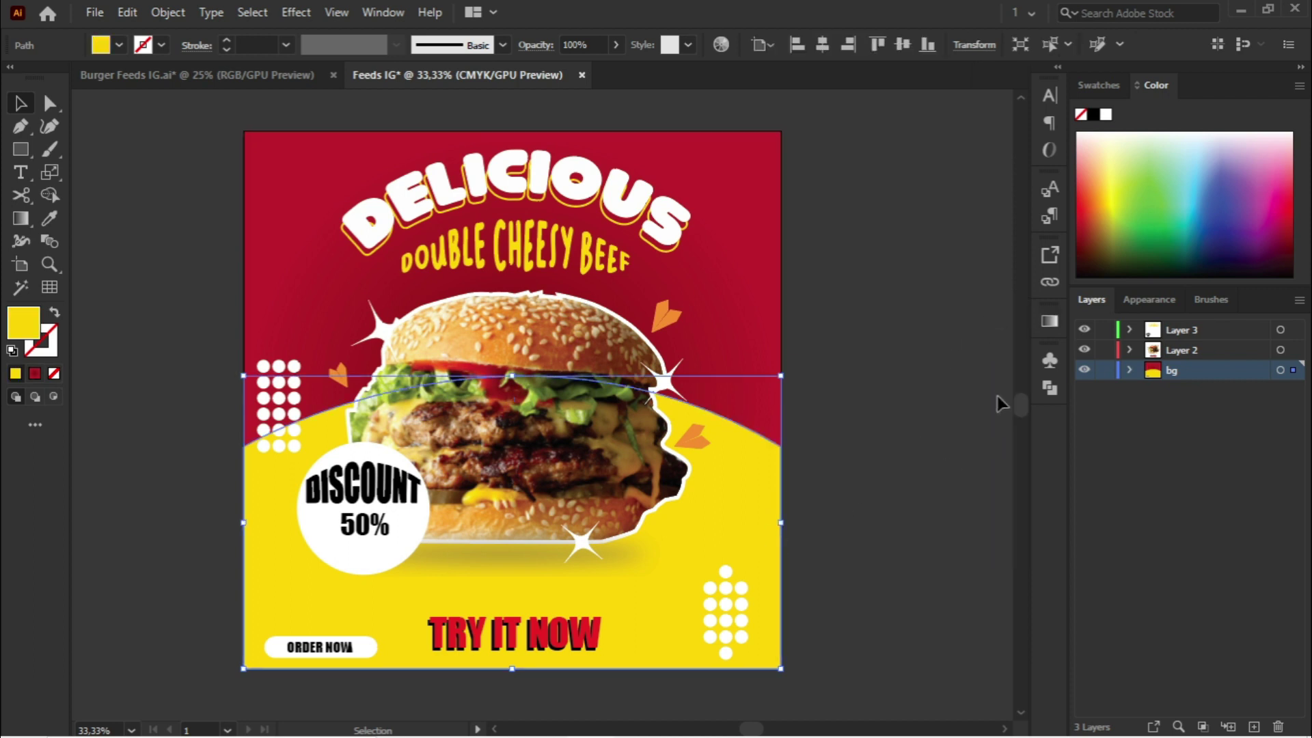
click(1050, 321)
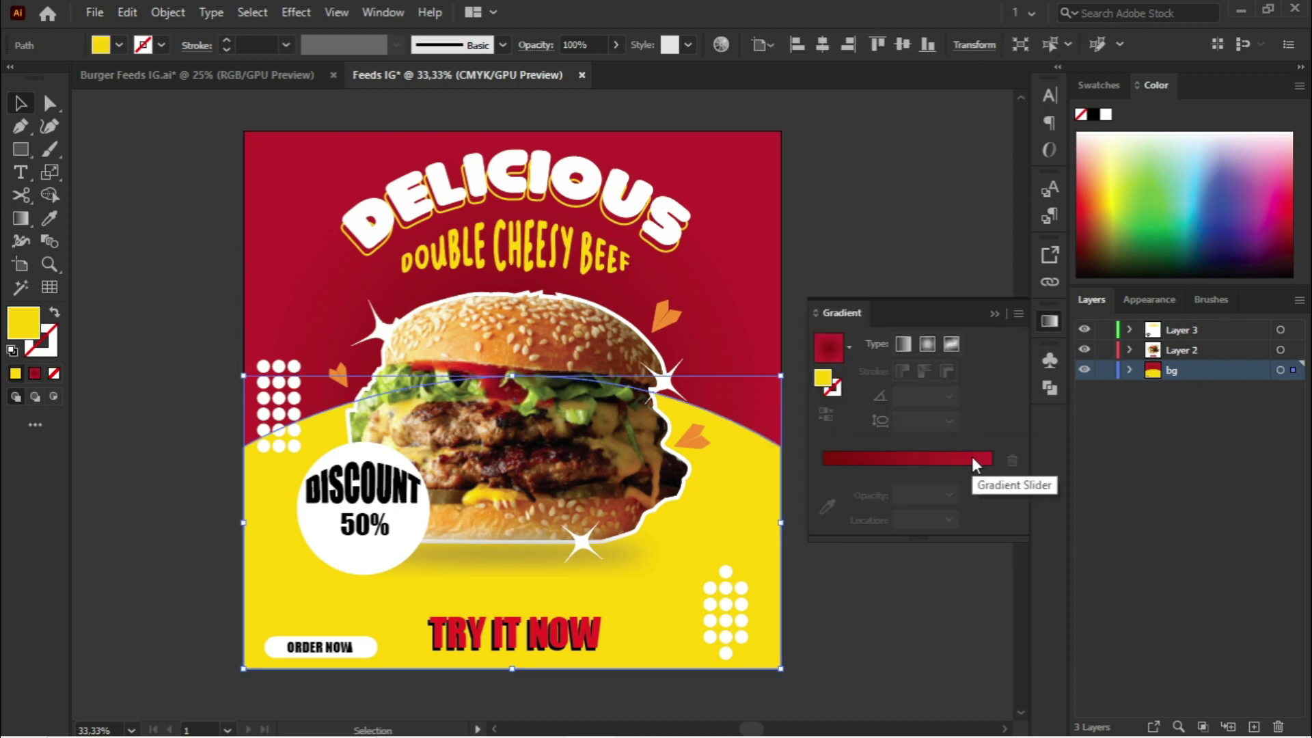
click(928, 340)
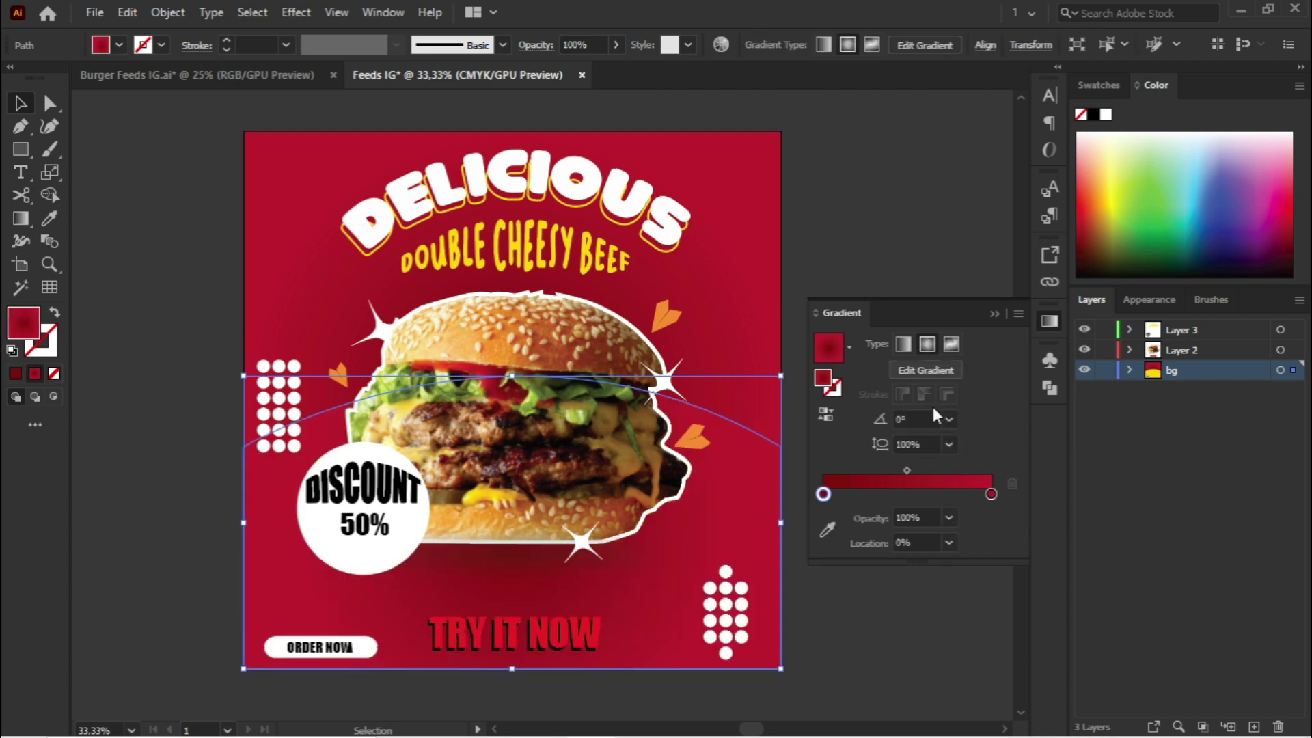
double_click(990, 494)
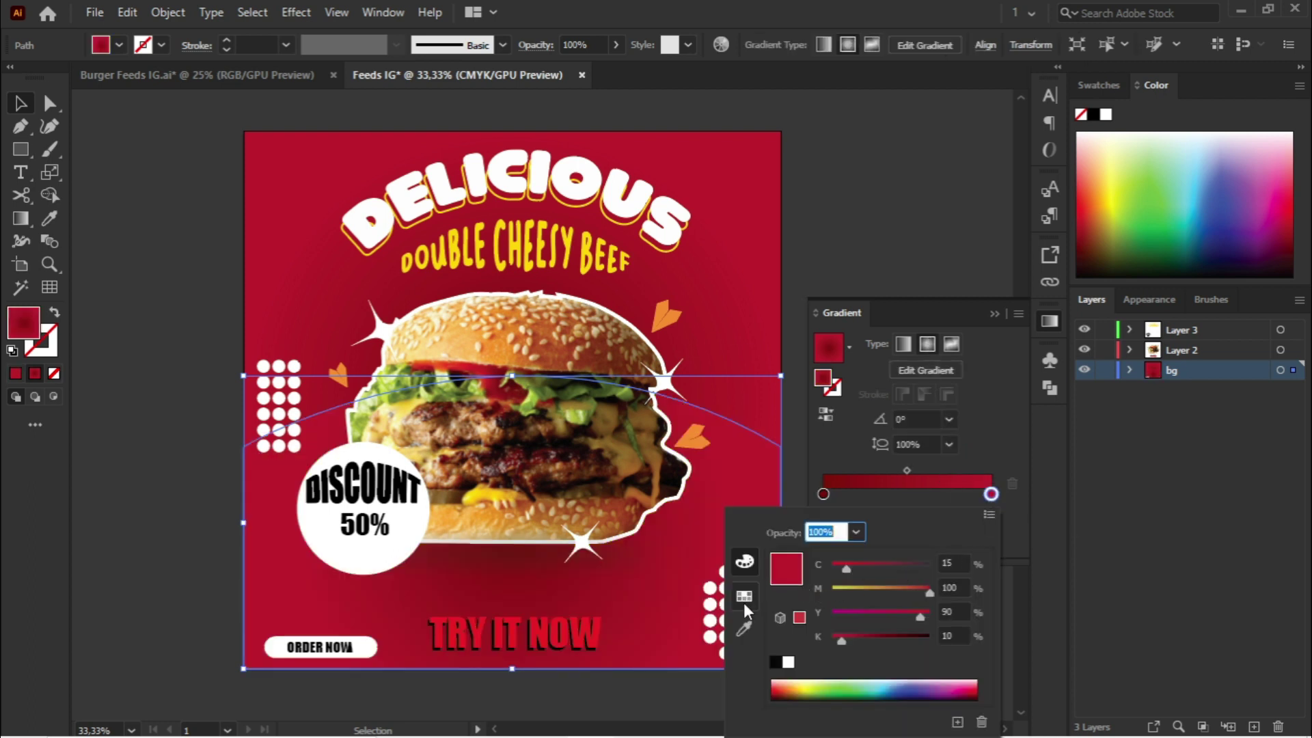
click(743, 596)
click(812, 554)
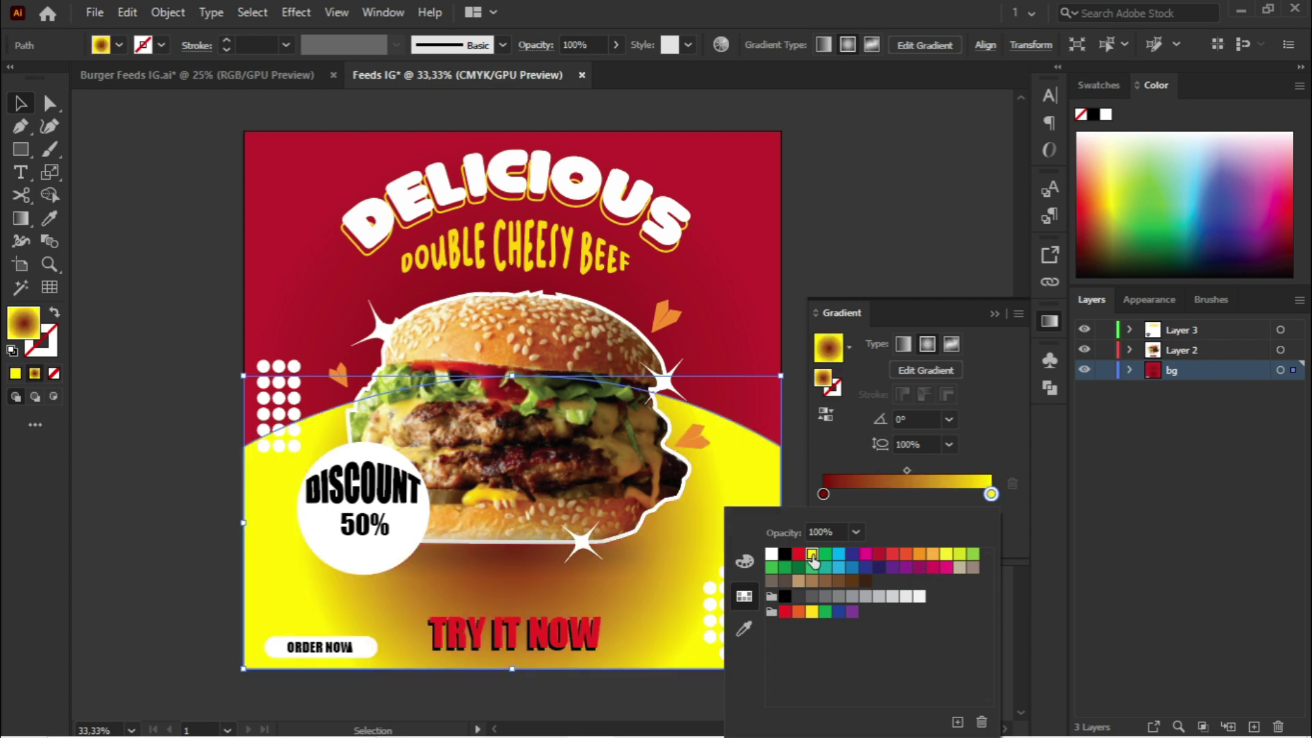
Step: Set the curved shape's start gradient stop to the yellow swatch, lighten it to Y 65%, and deselect the shape
click(823, 493)
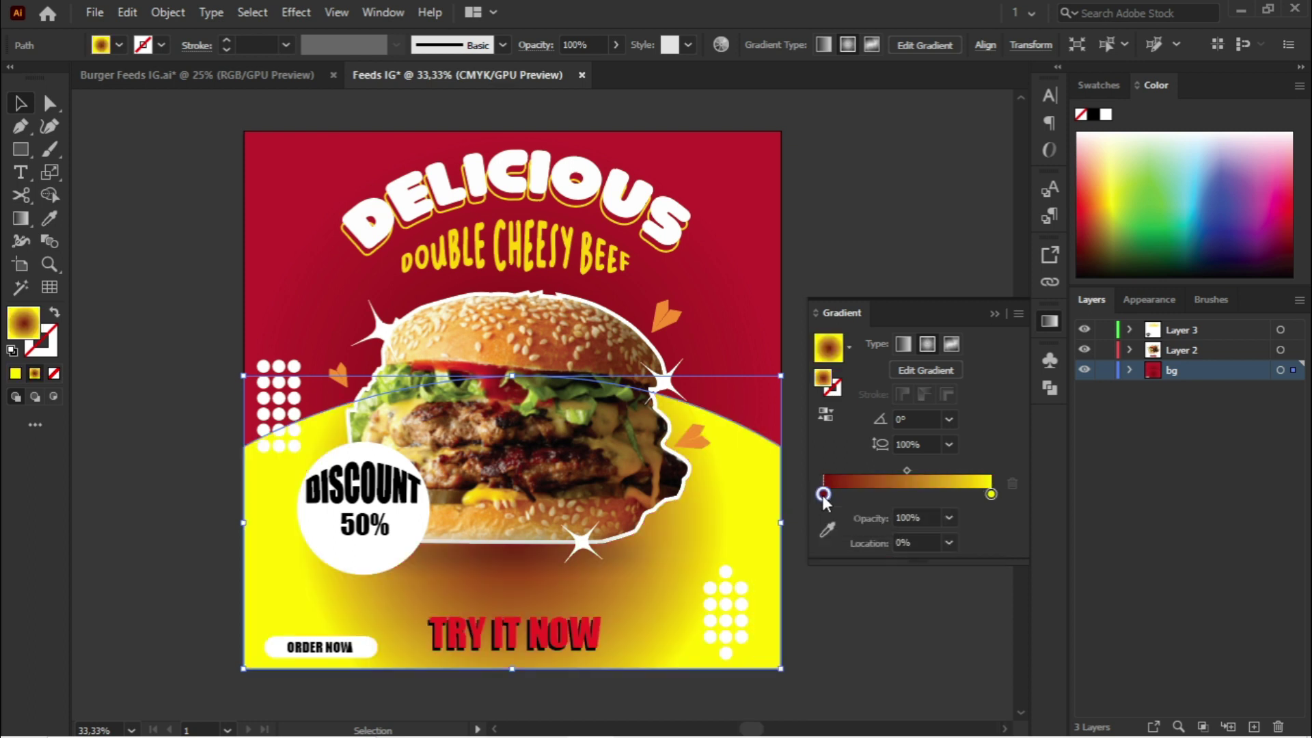
double_click(823, 494)
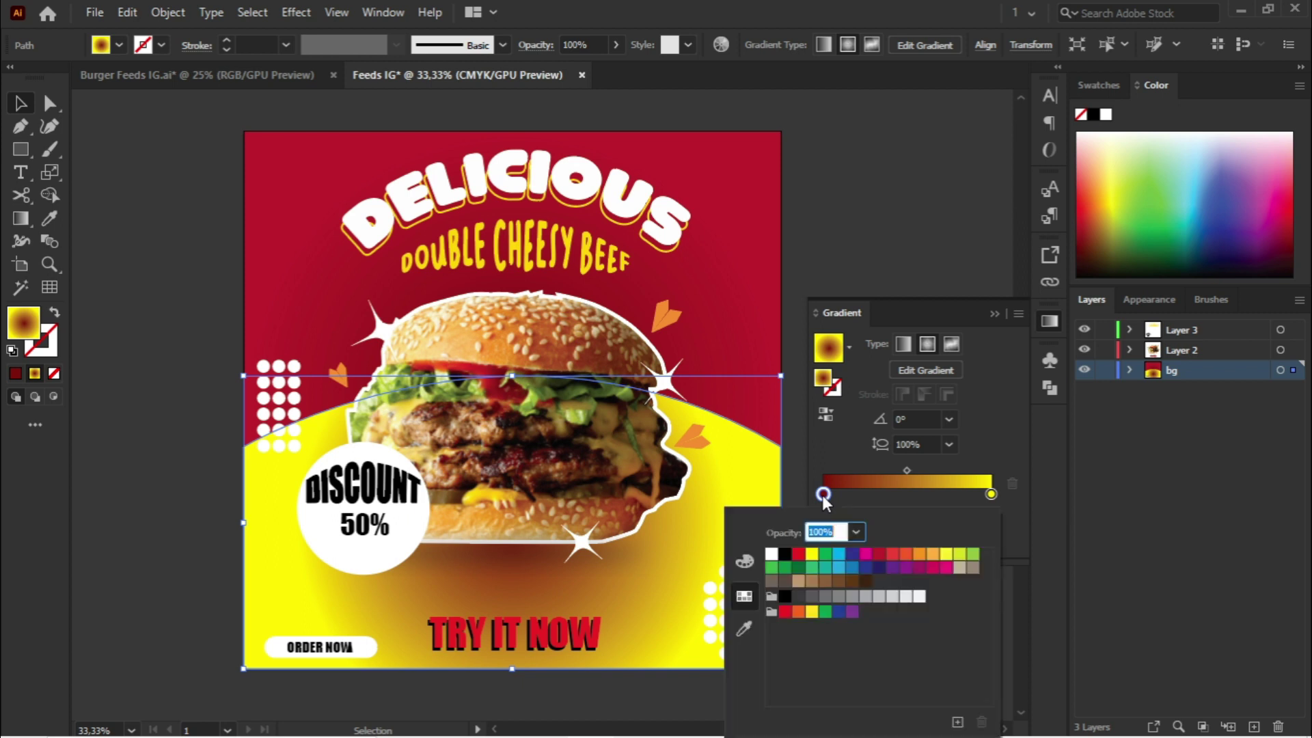
click(812, 554)
click(812, 555)
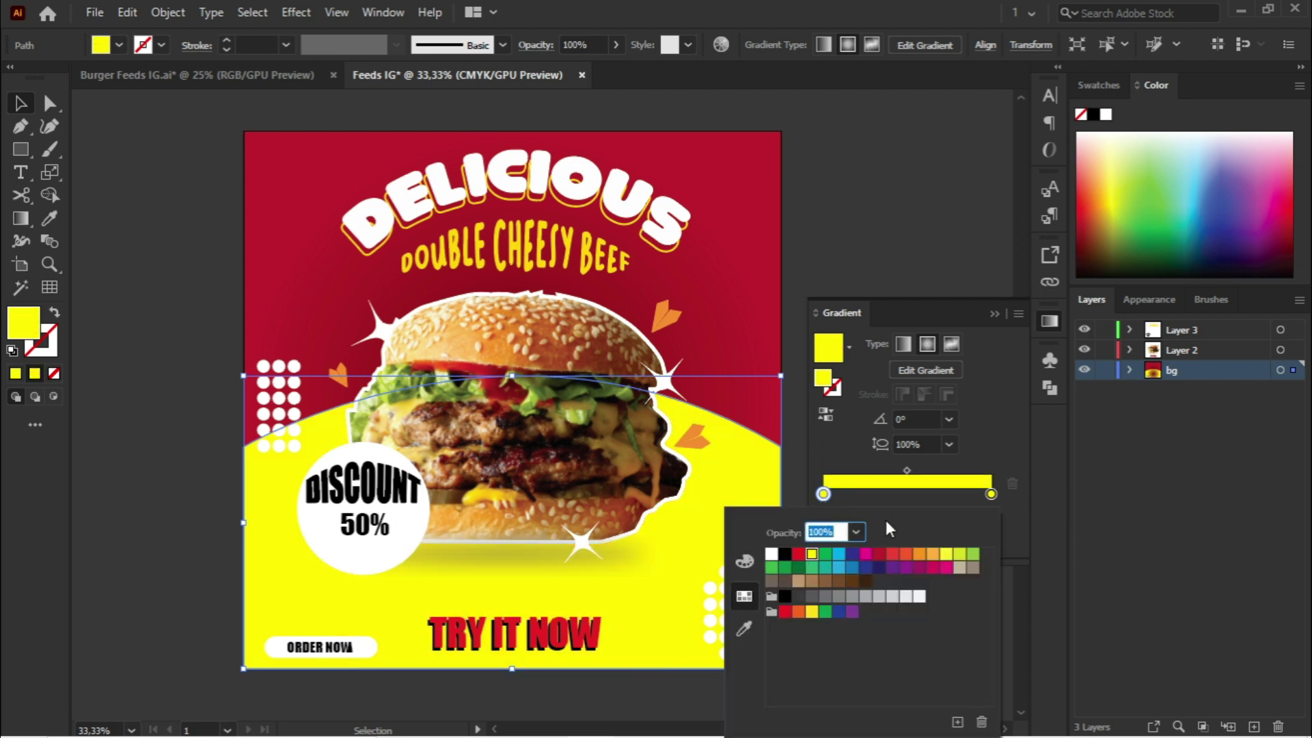
click(743, 562)
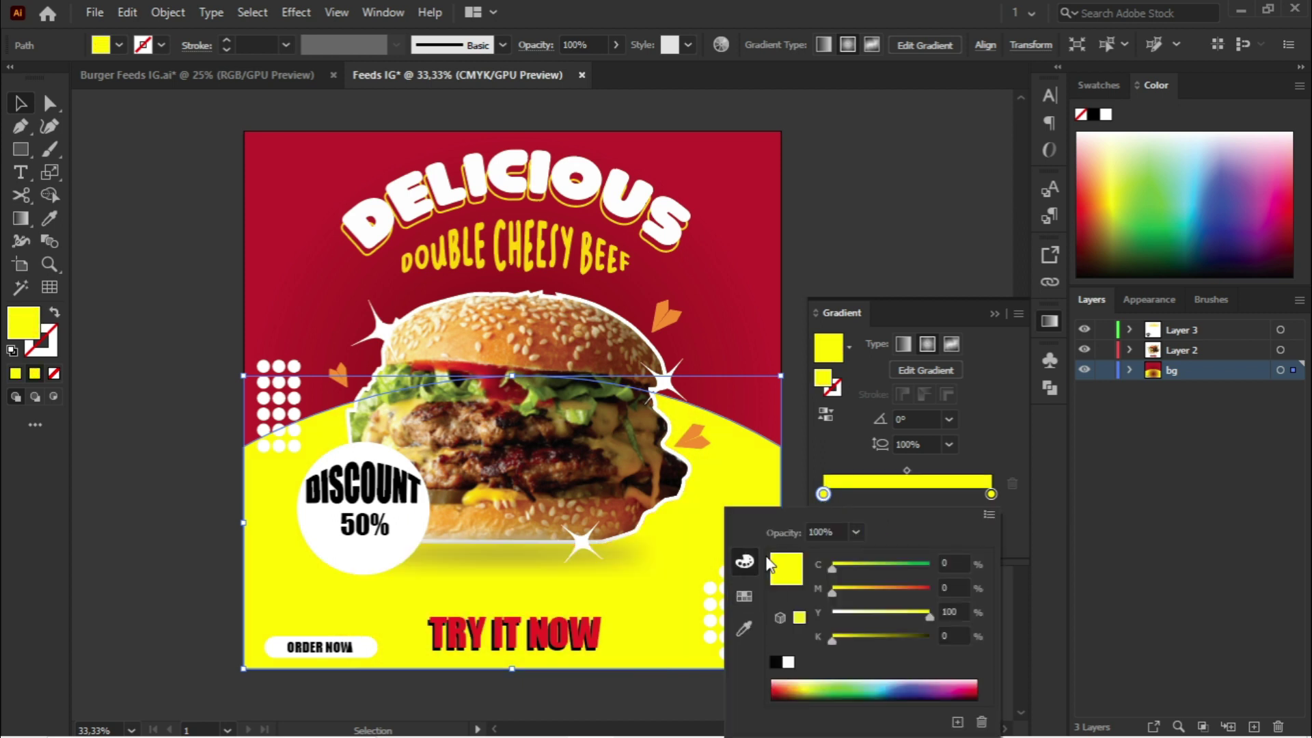
drag(923, 612, 888, 612)
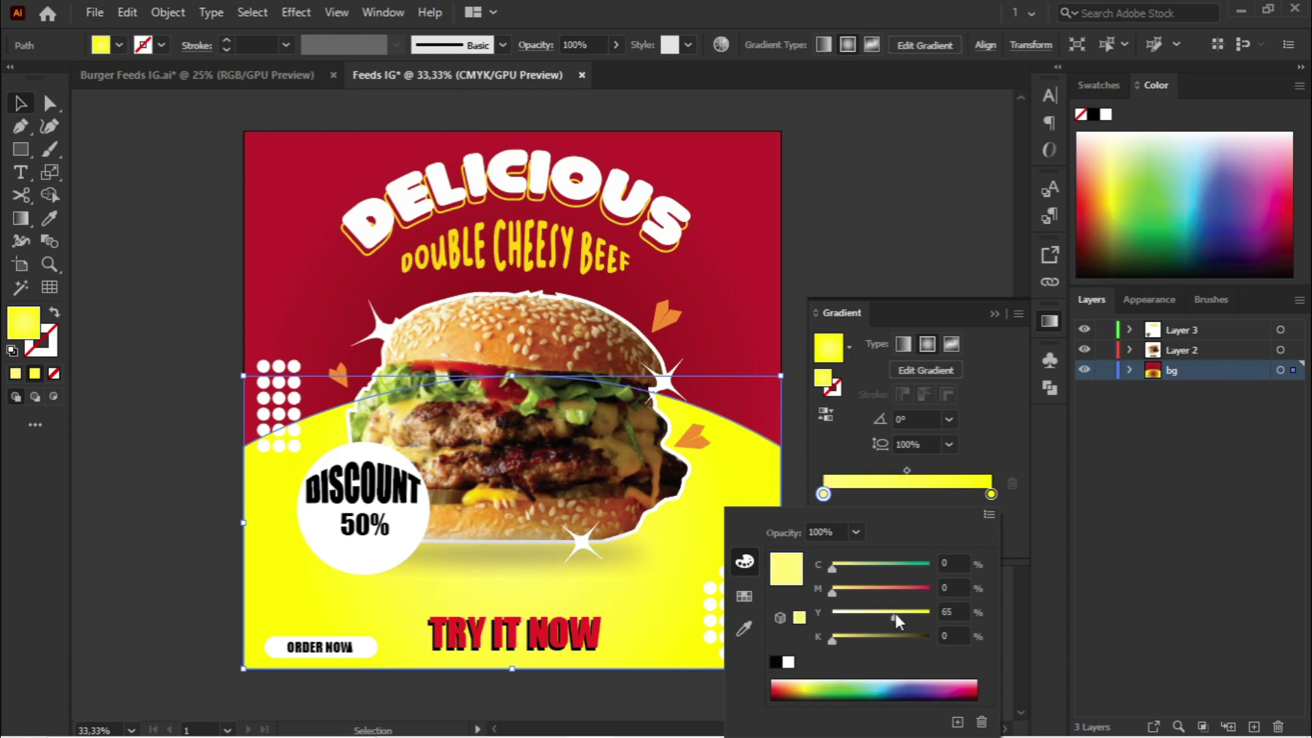
click(985, 331)
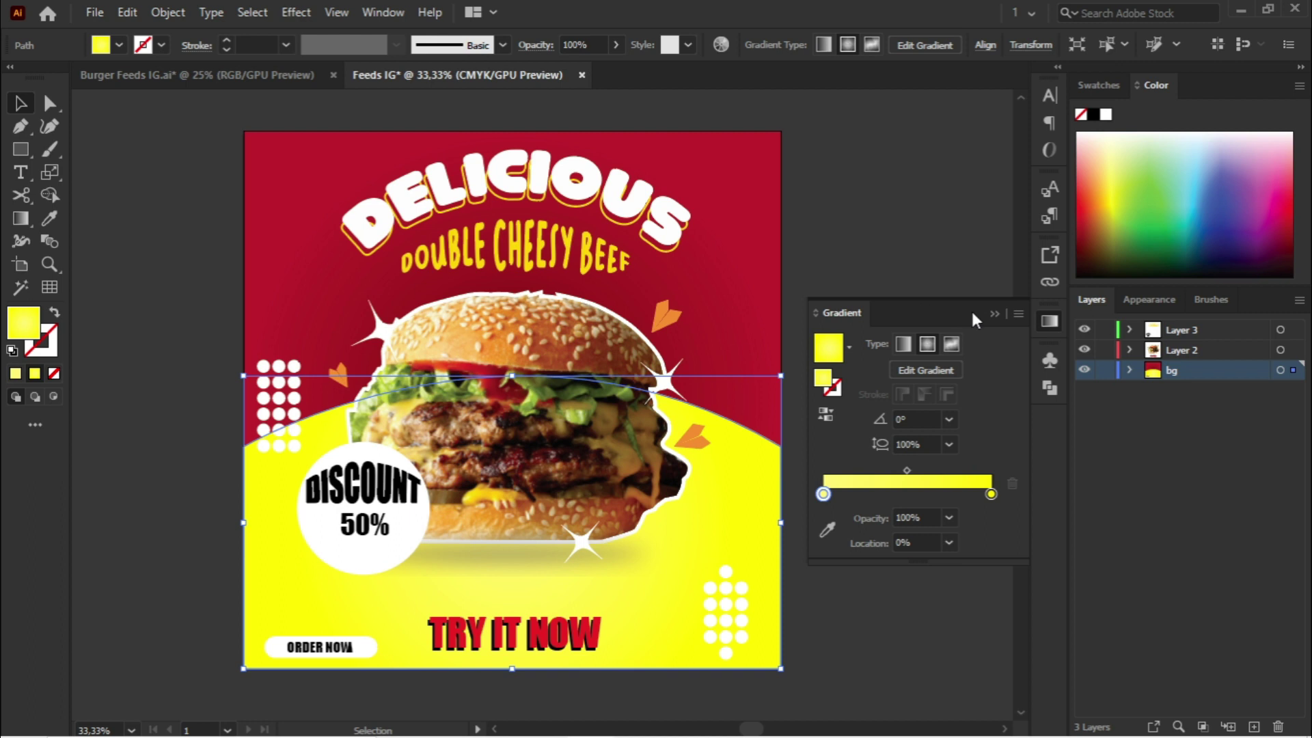
click(992, 314)
click(878, 313)
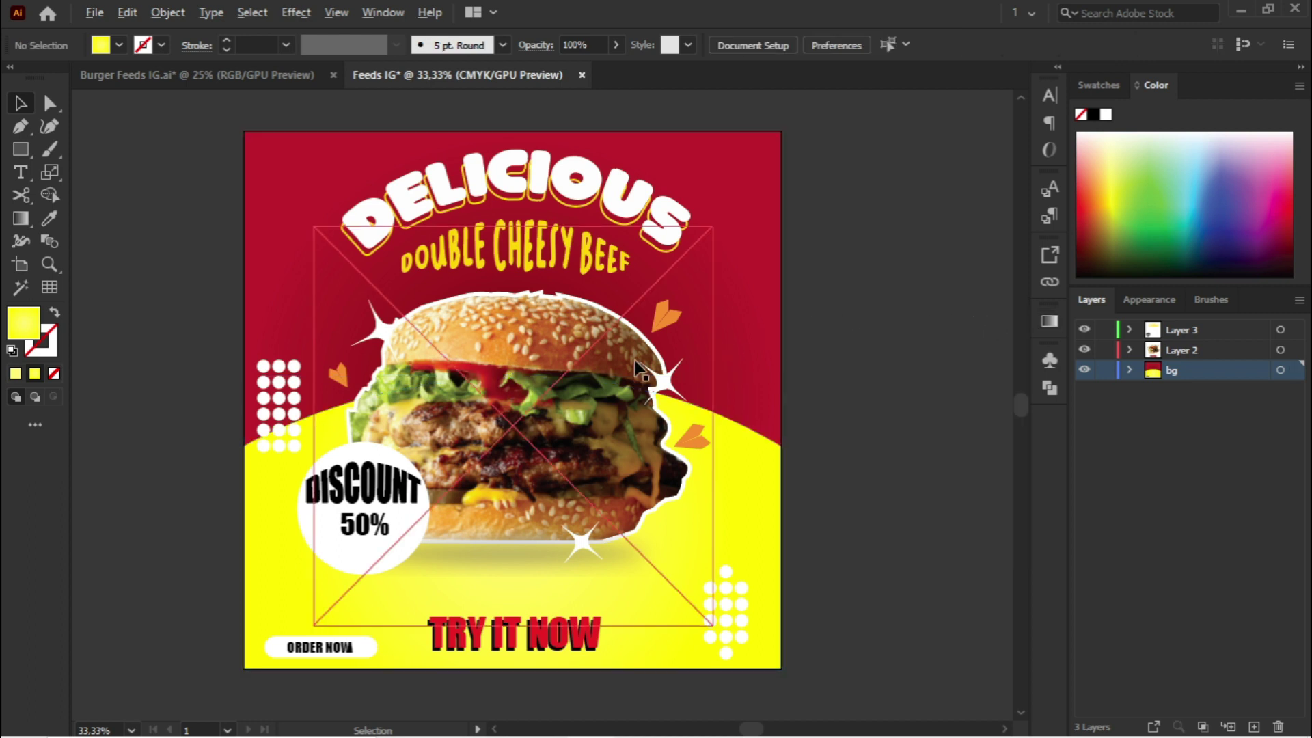
scroll(631, 356, down, 1)
drag(649, 289, 689, 302)
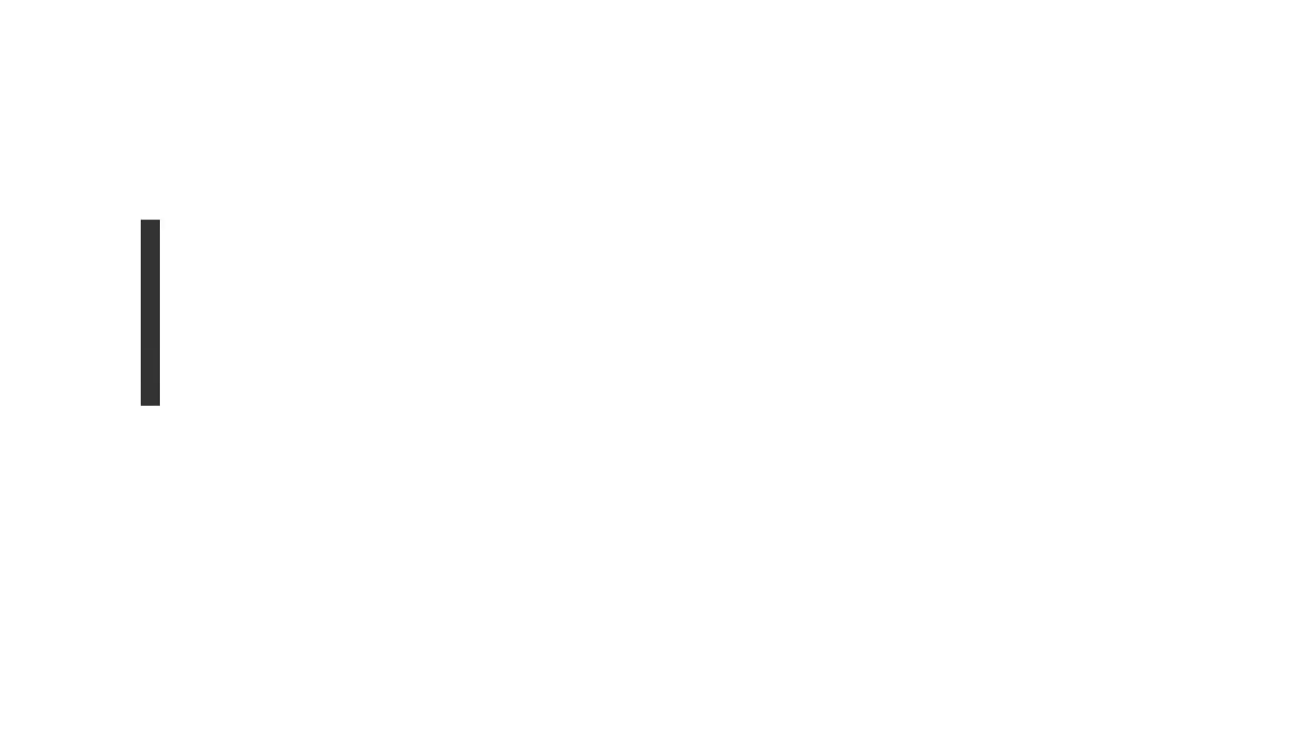